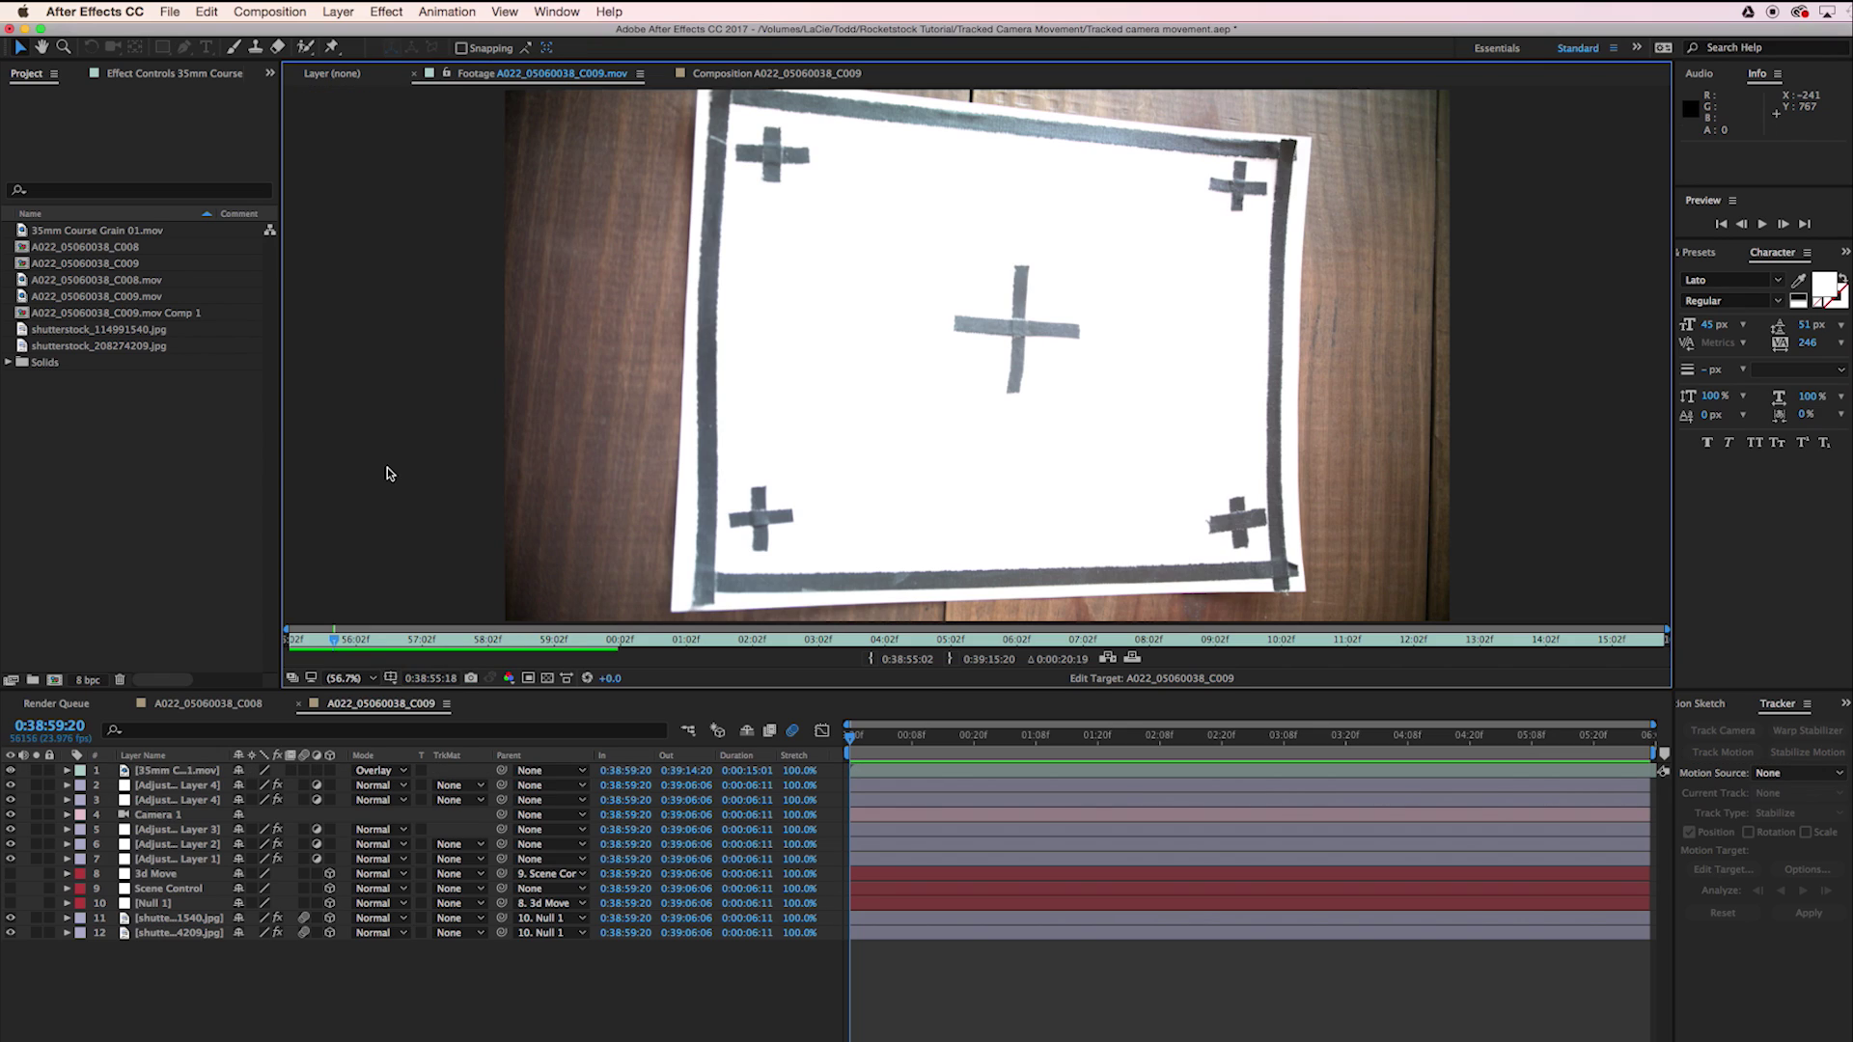
- Scrub and play the C009 footage, then scrub IMG_0214 and the C008 marker-paper clip
click(571, 639)
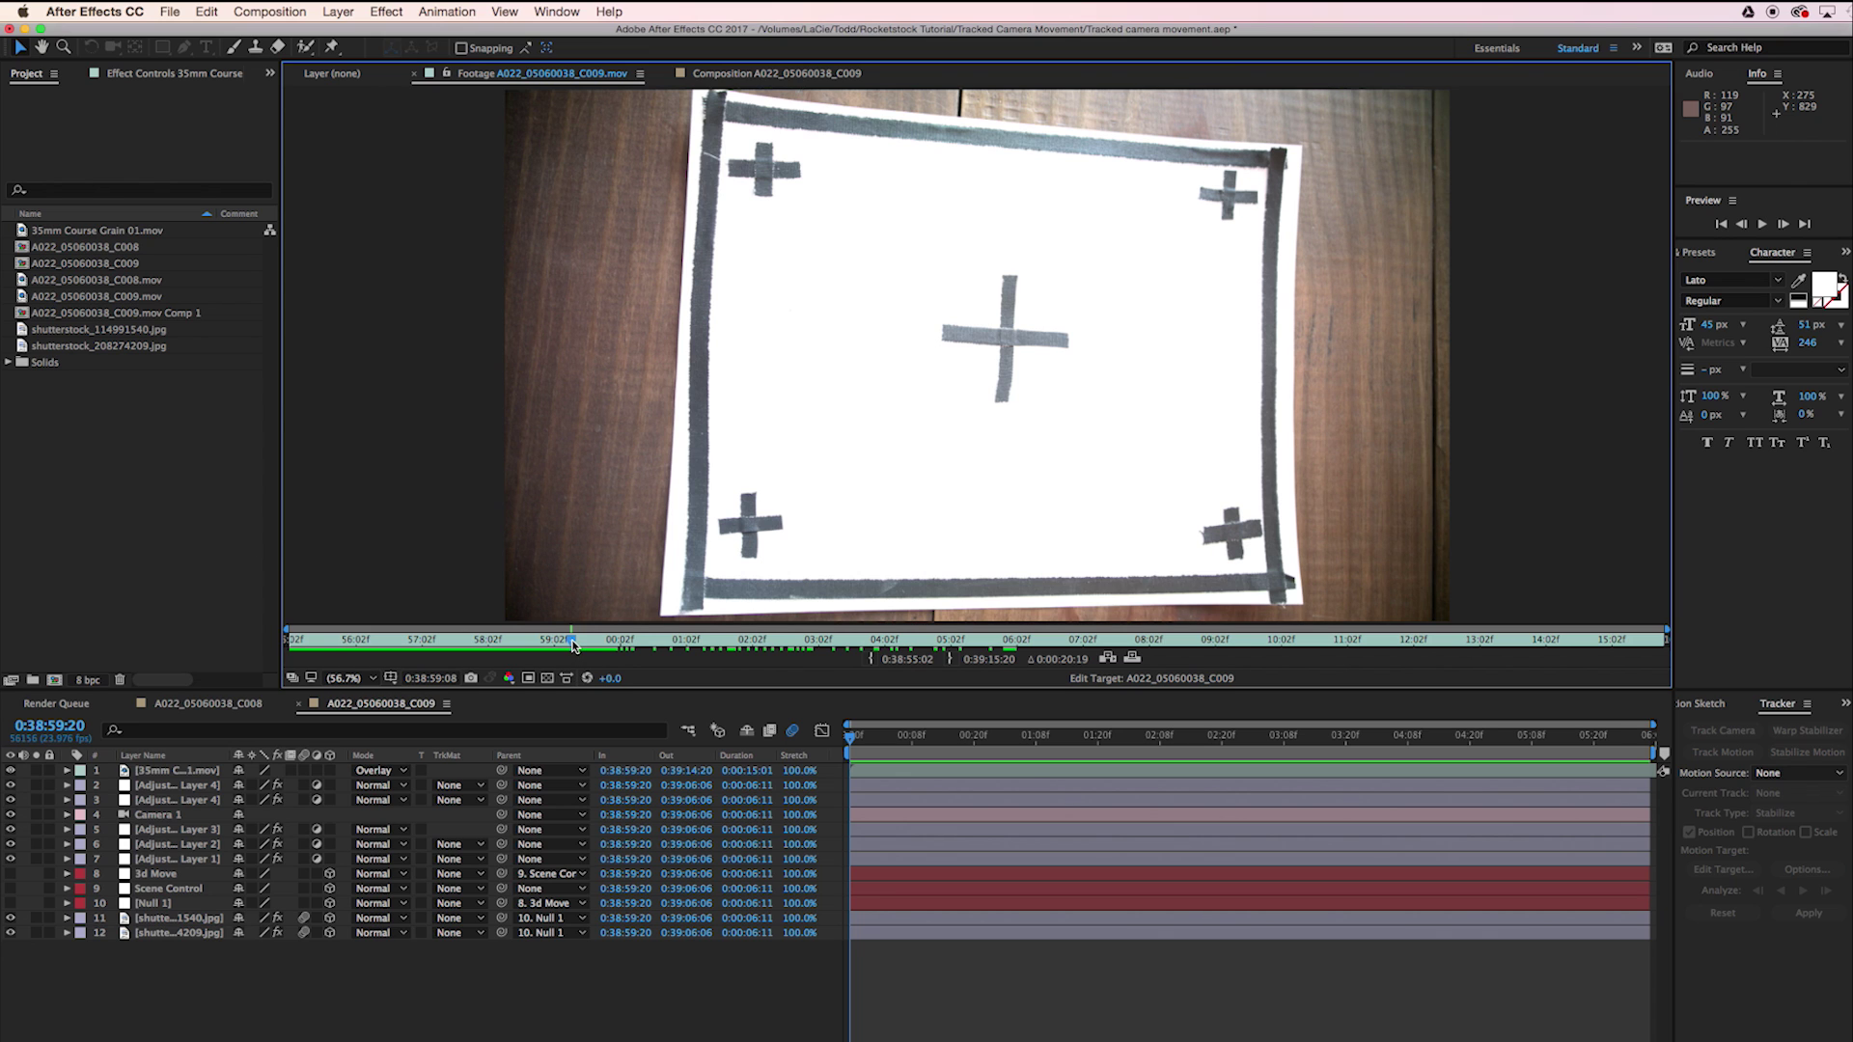
drag(573, 646, 827, 668)
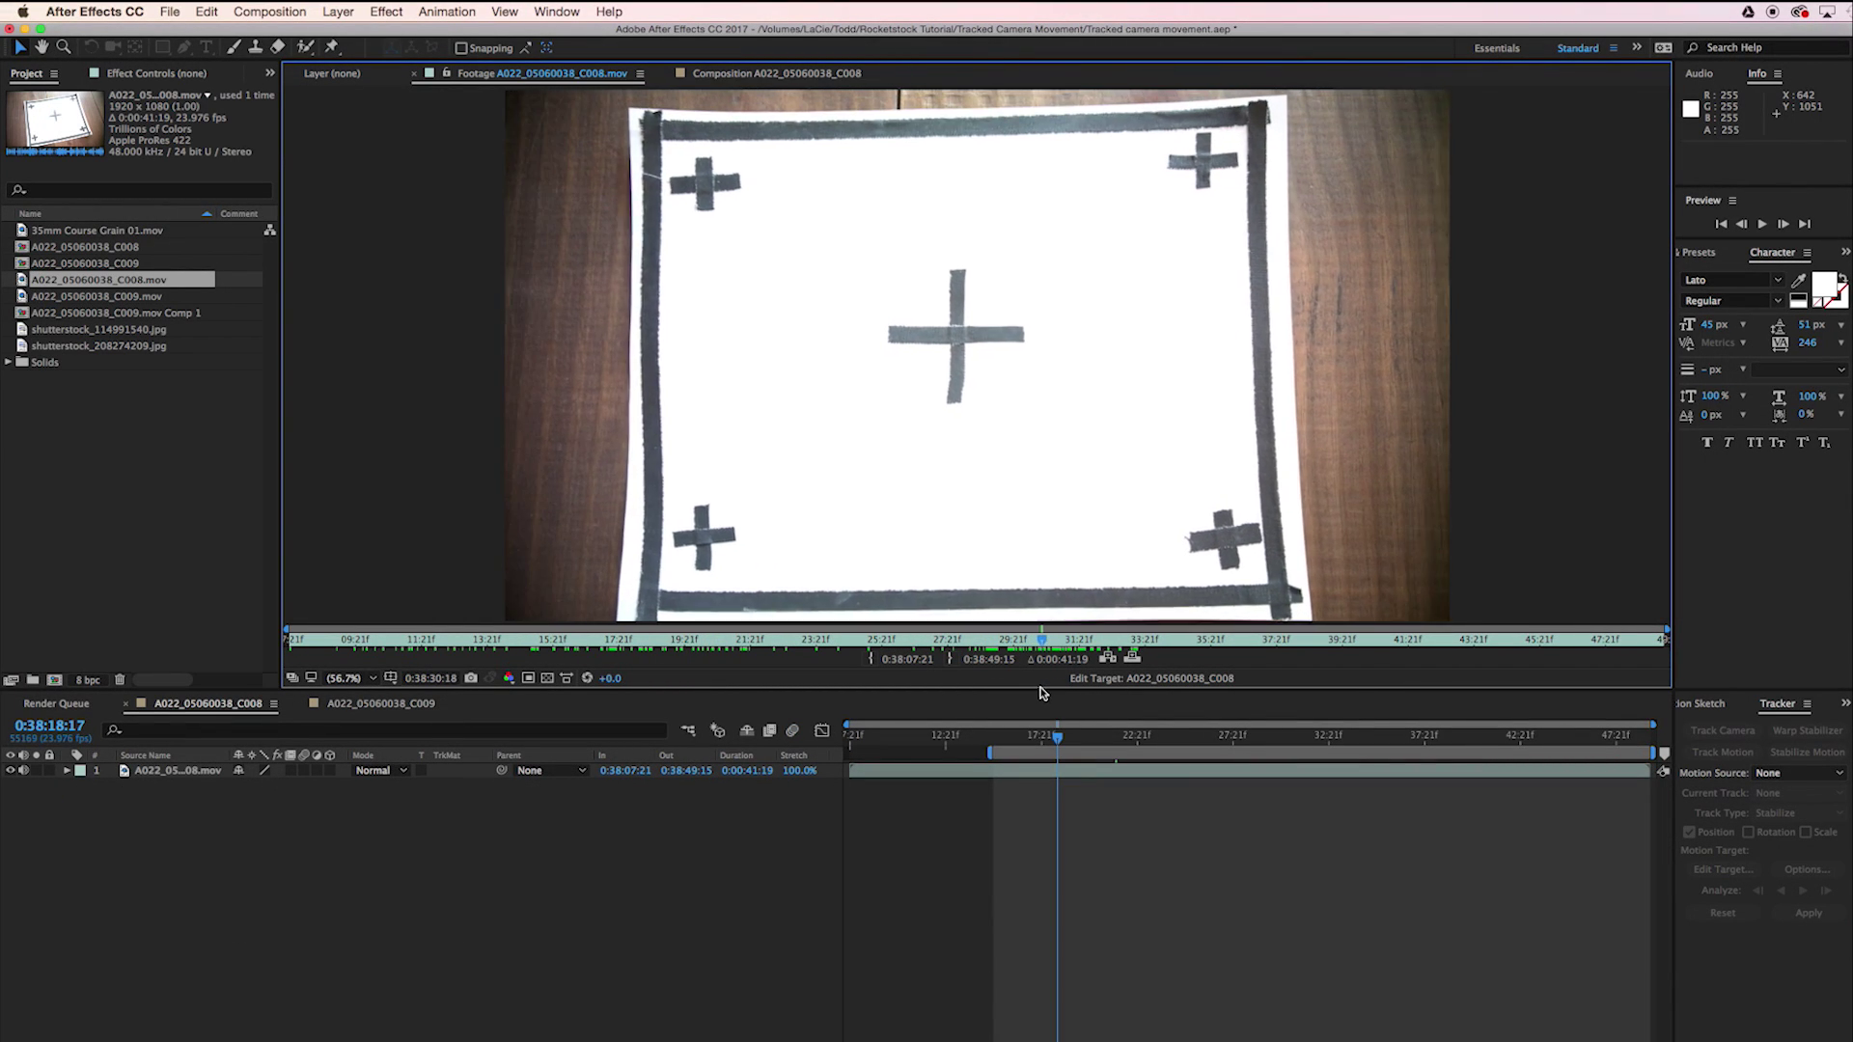
key(space)
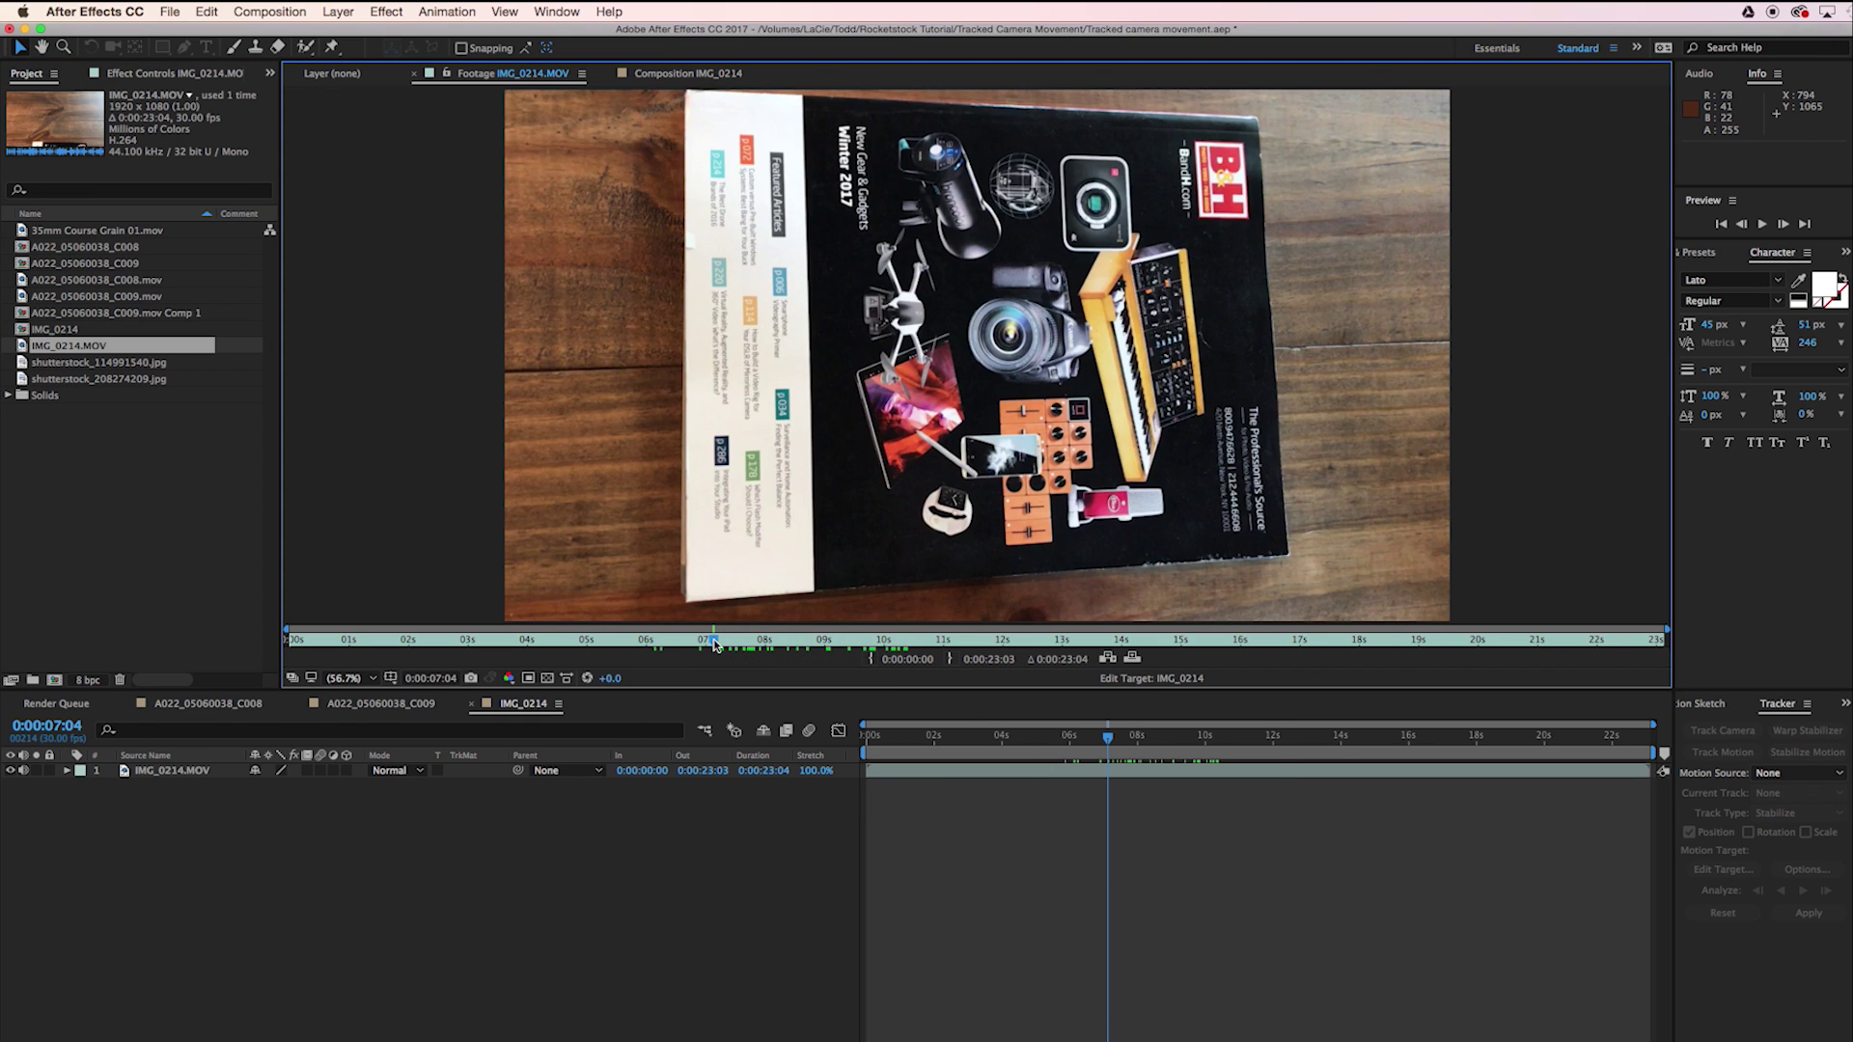
drag(714, 645, 809, 659)
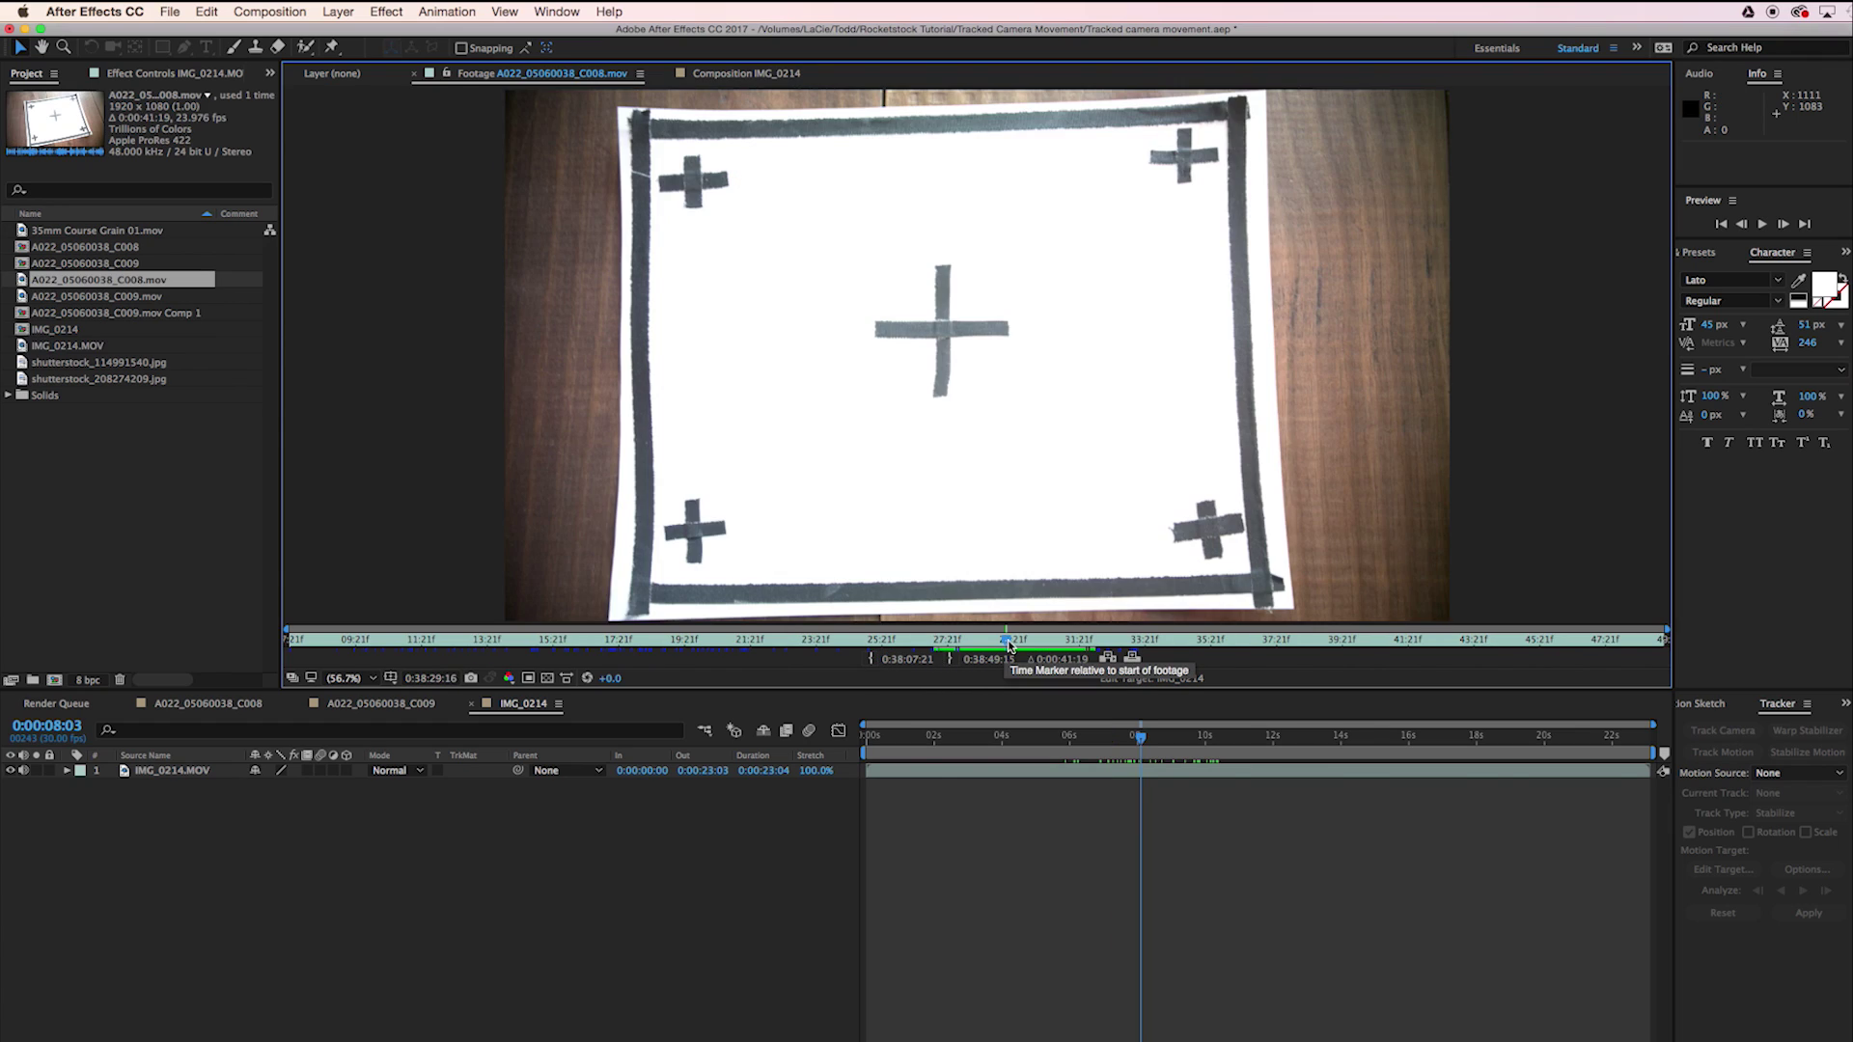
drag(1005, 639, 977, 690)
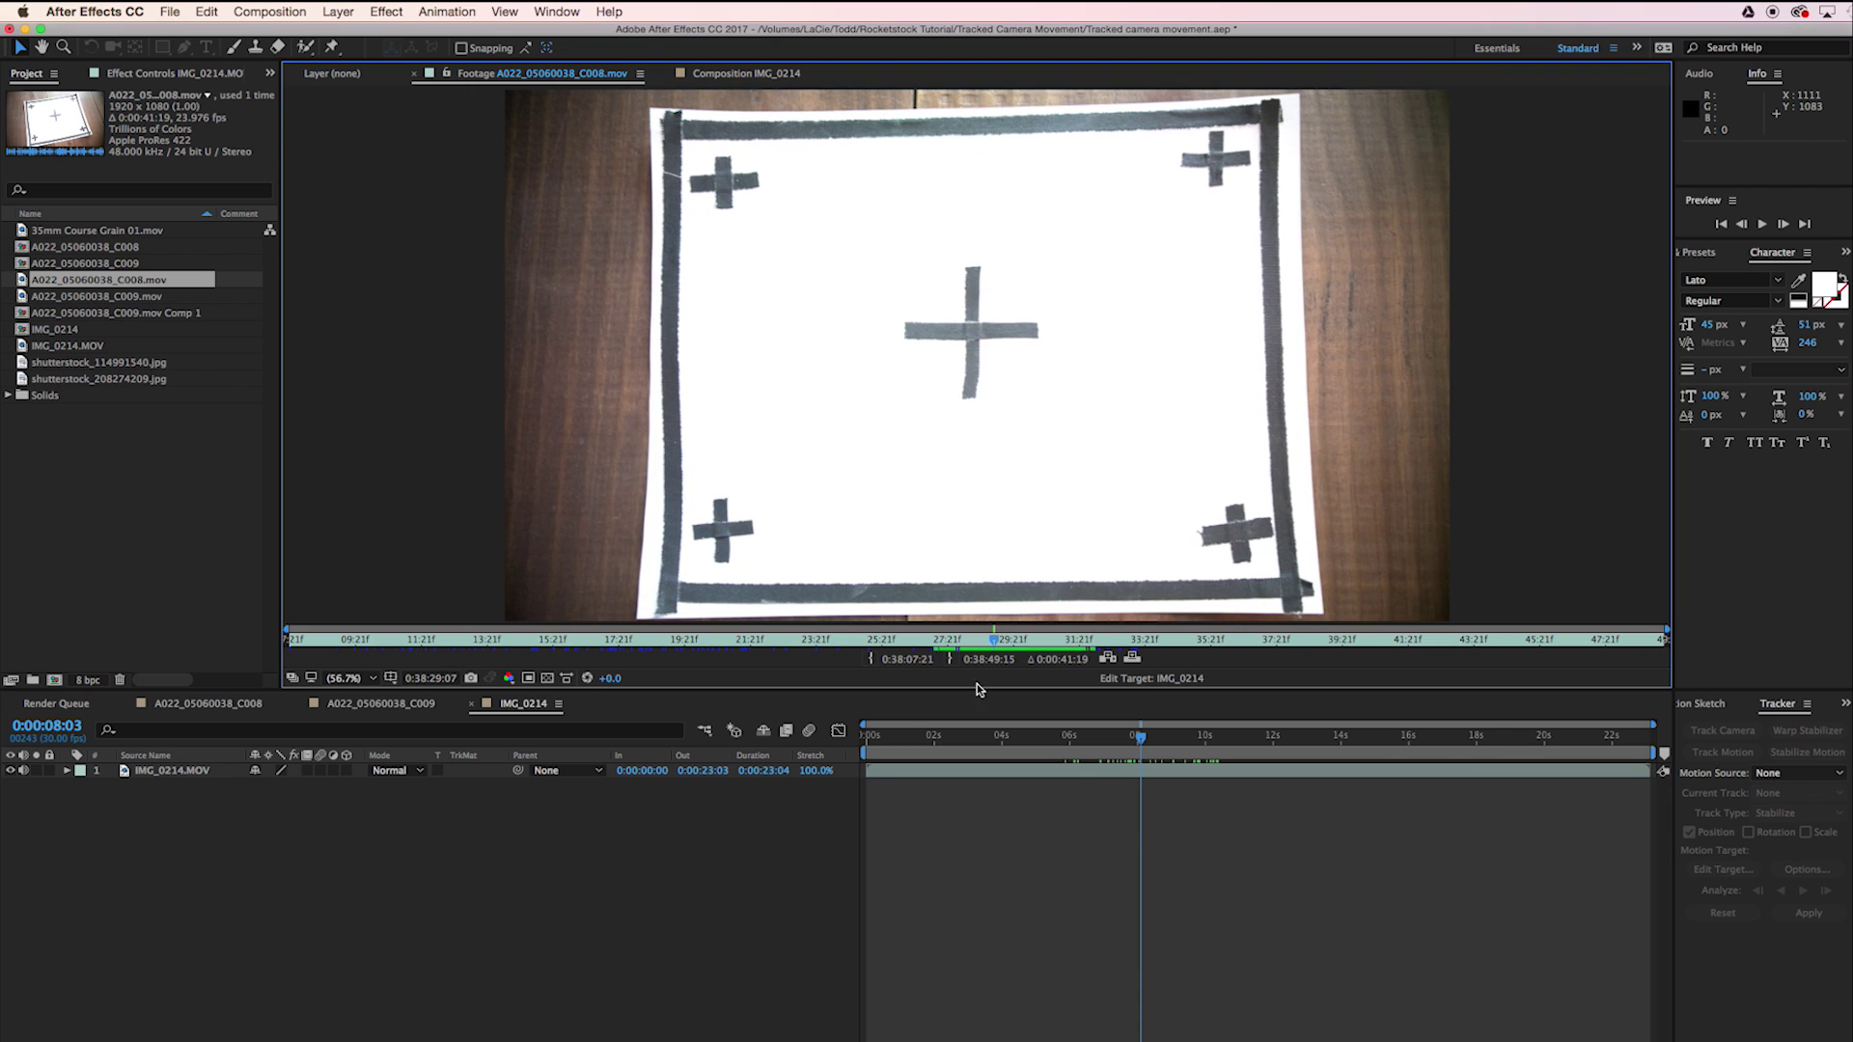
- Mark In at 0:38:29:07 and Out at 0:38:31:15, create comp A022_05060038_C010, and preview it
click(870, 661)
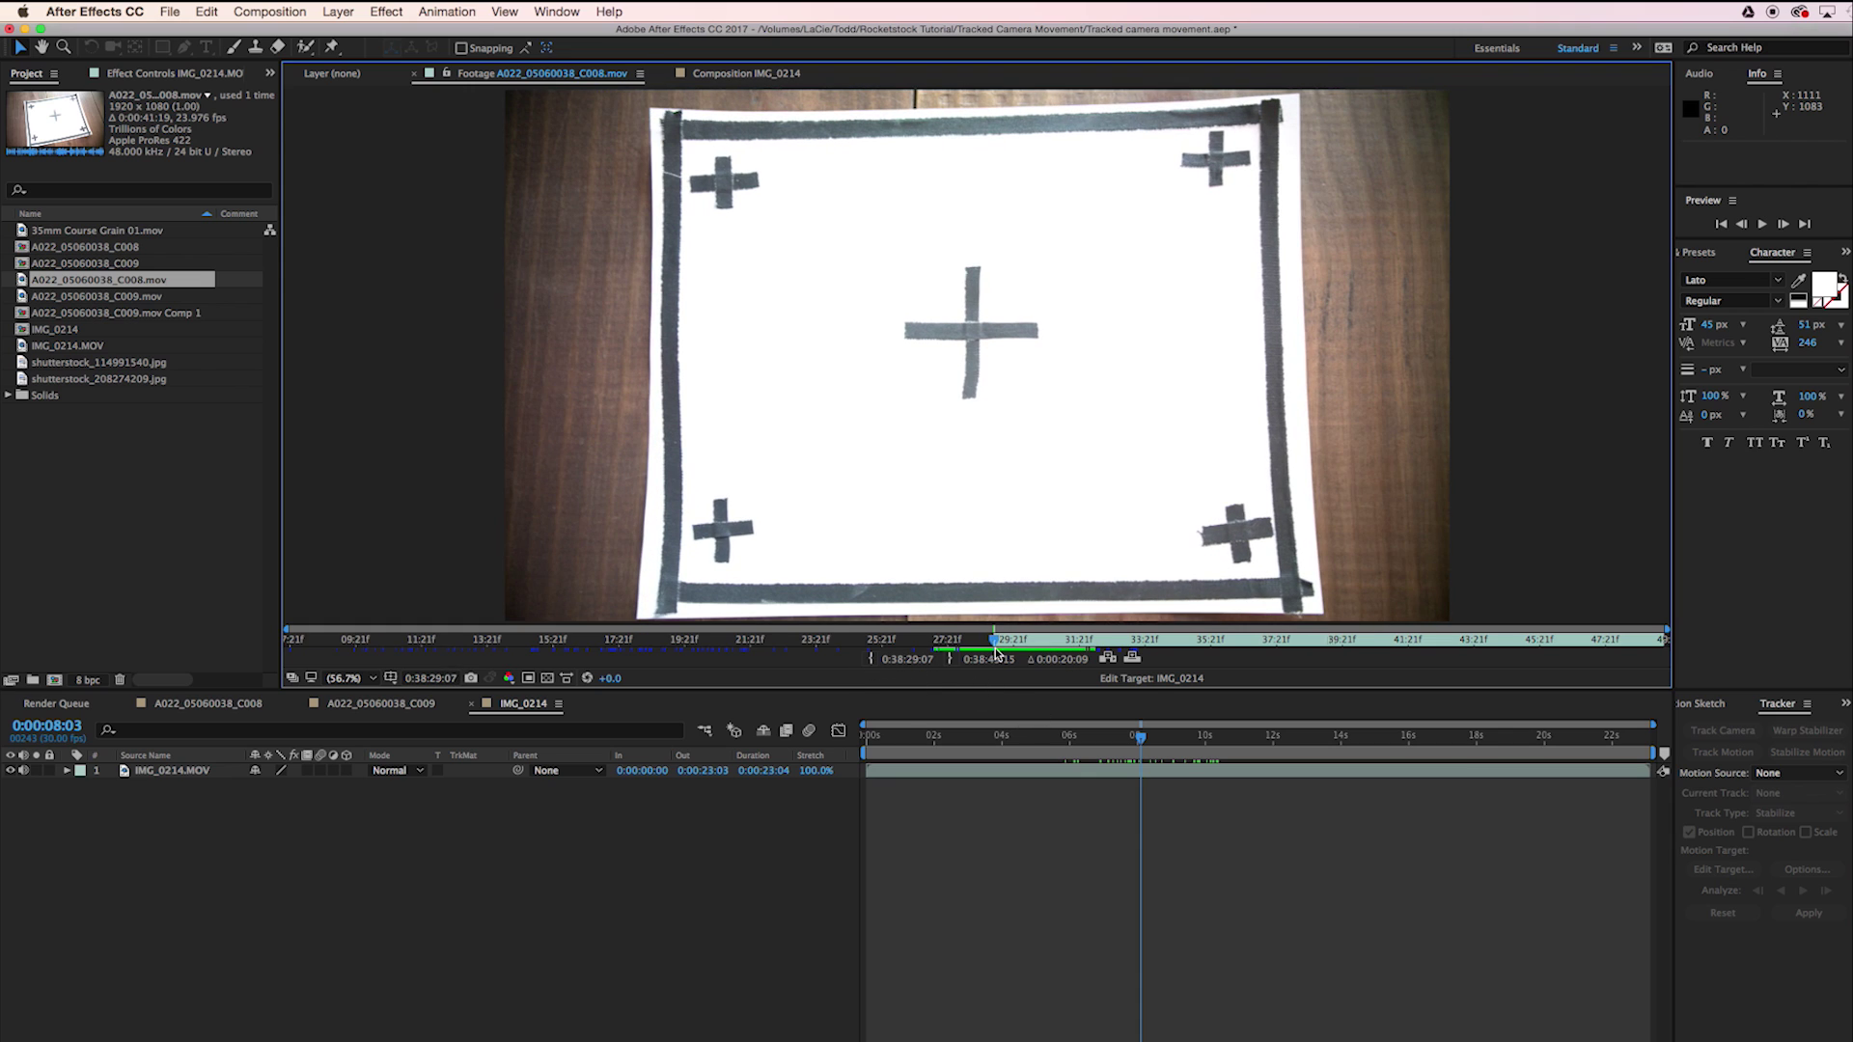
drag(998, 647, 1076, 650)
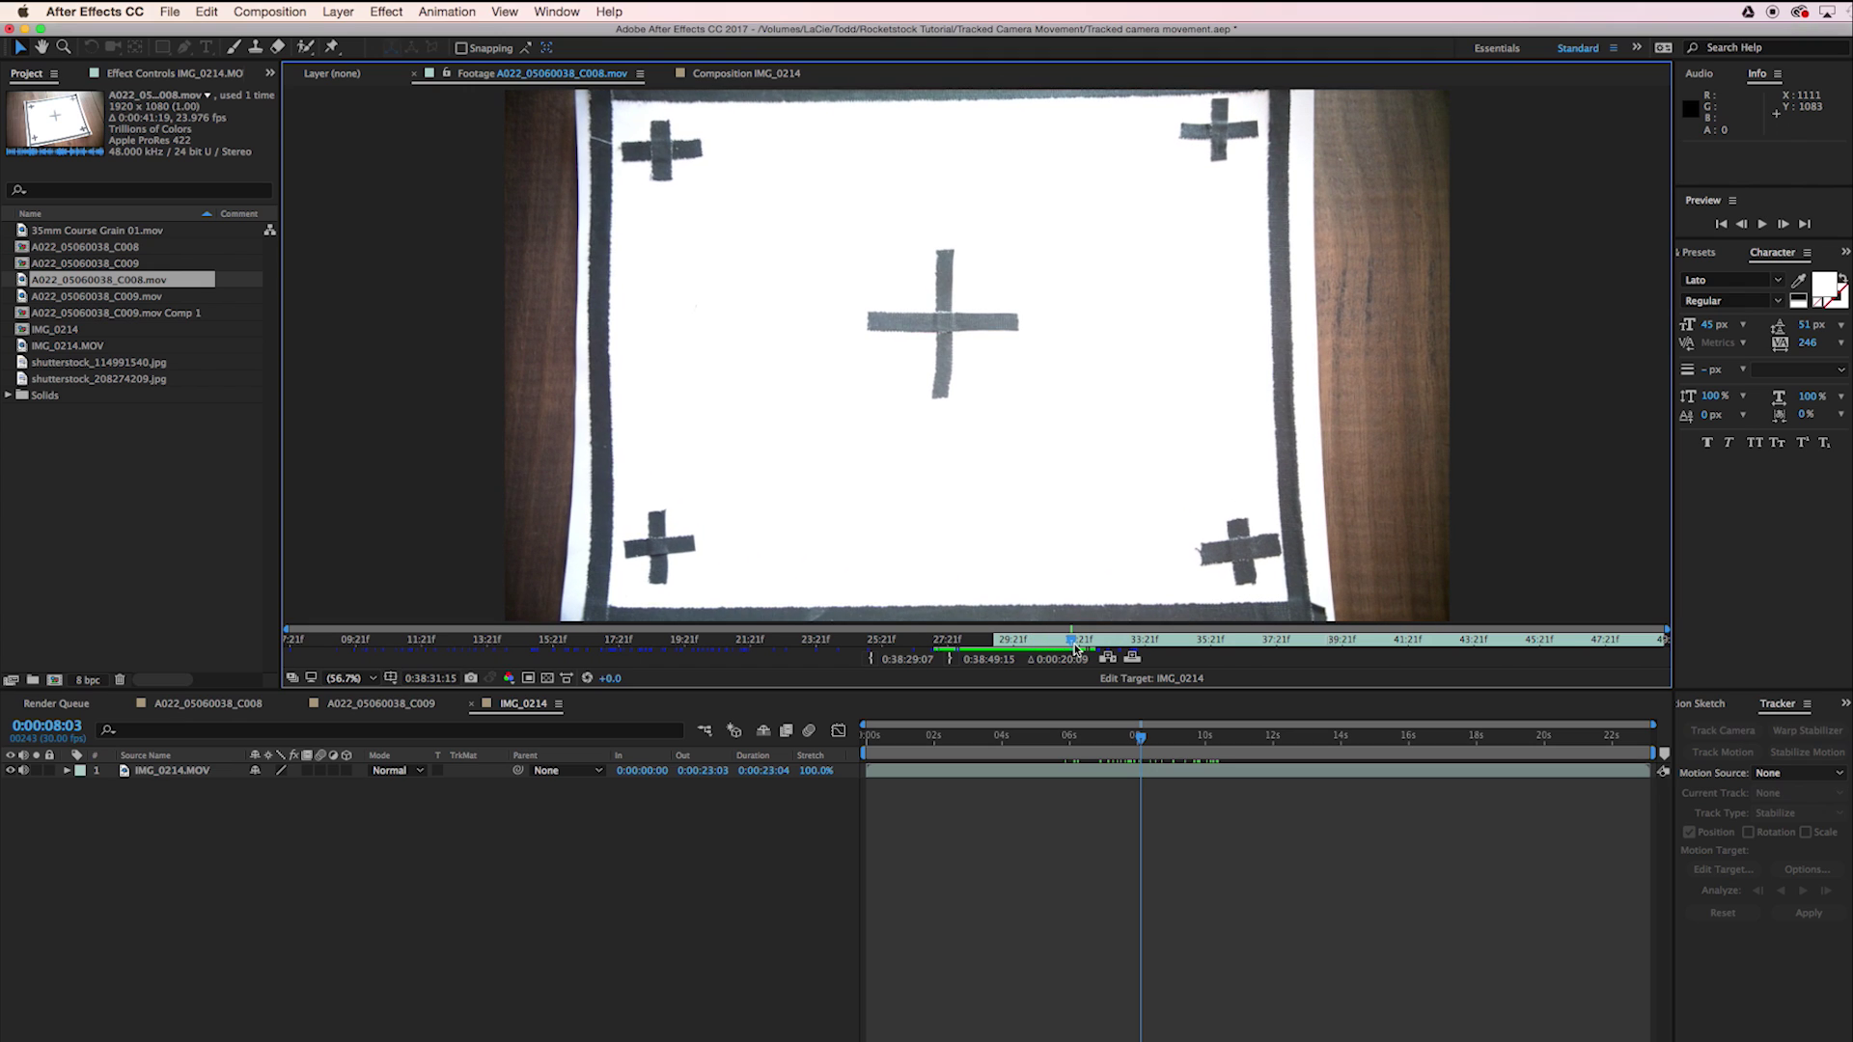
click(952, 660)
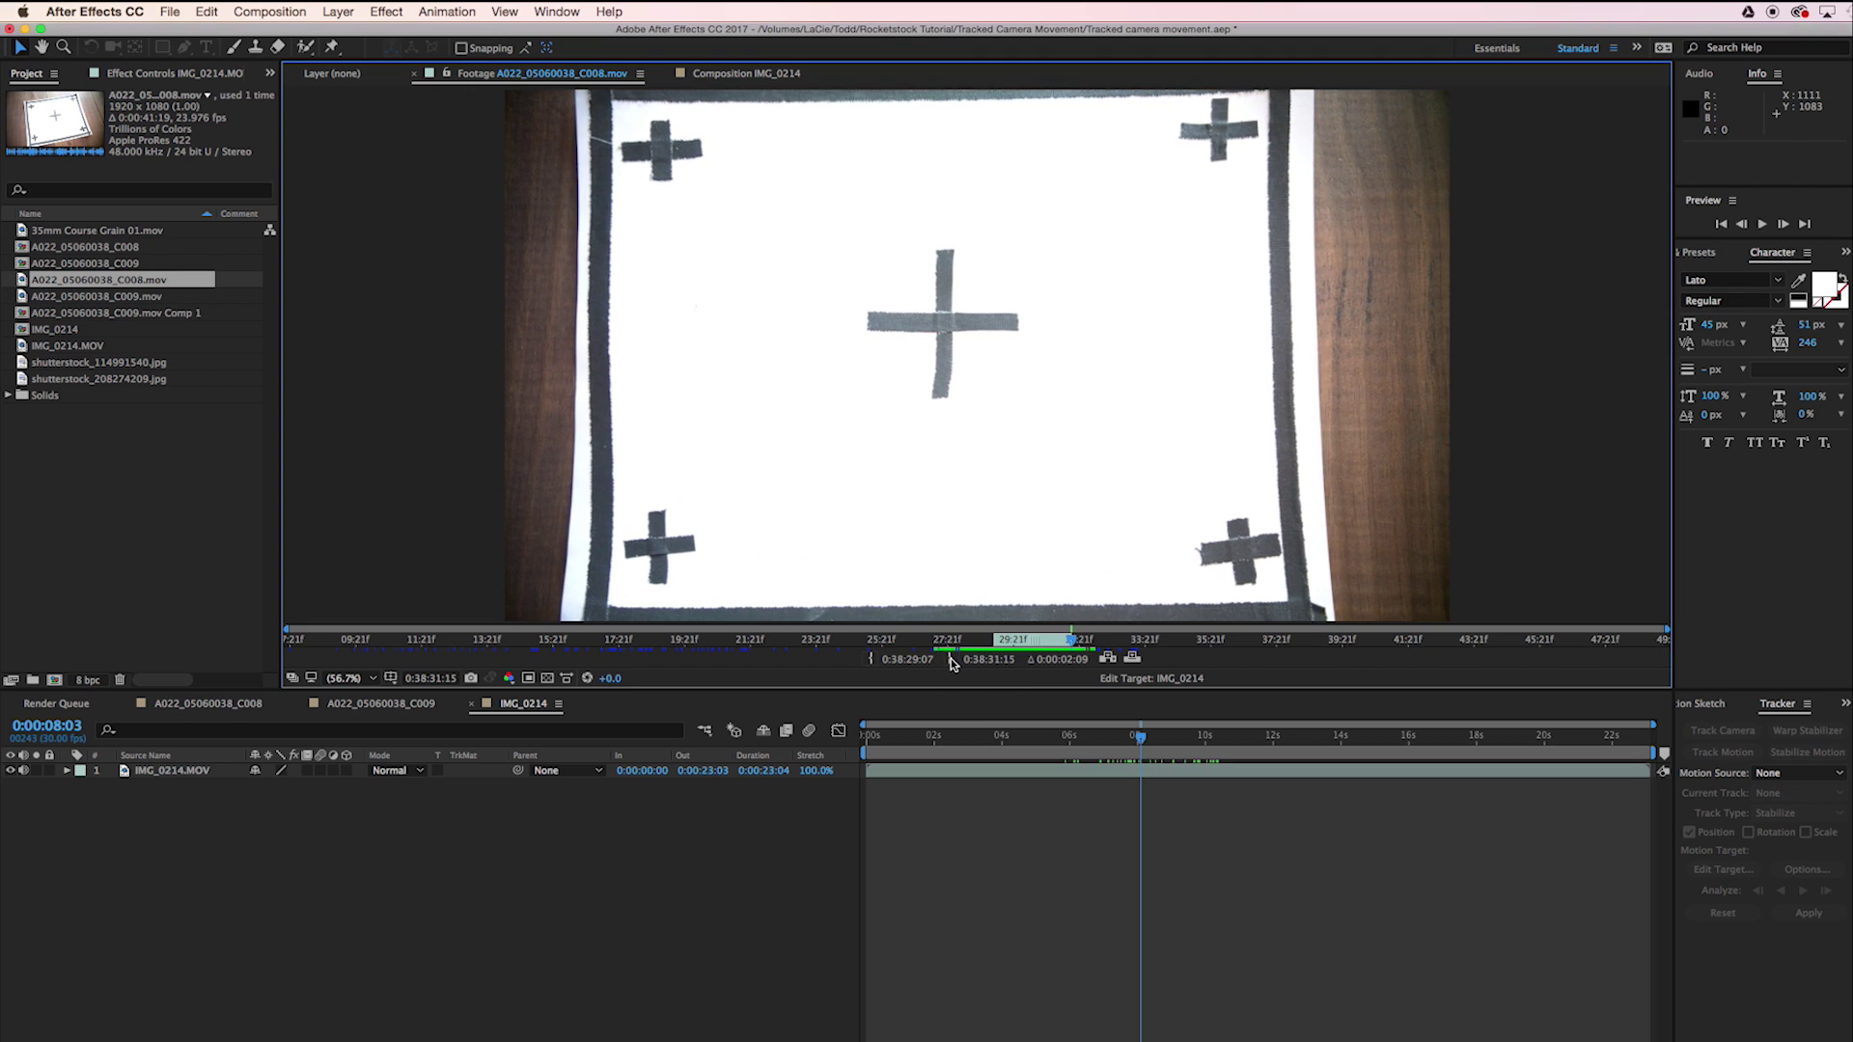
drag(1108, 657, 56, 681)
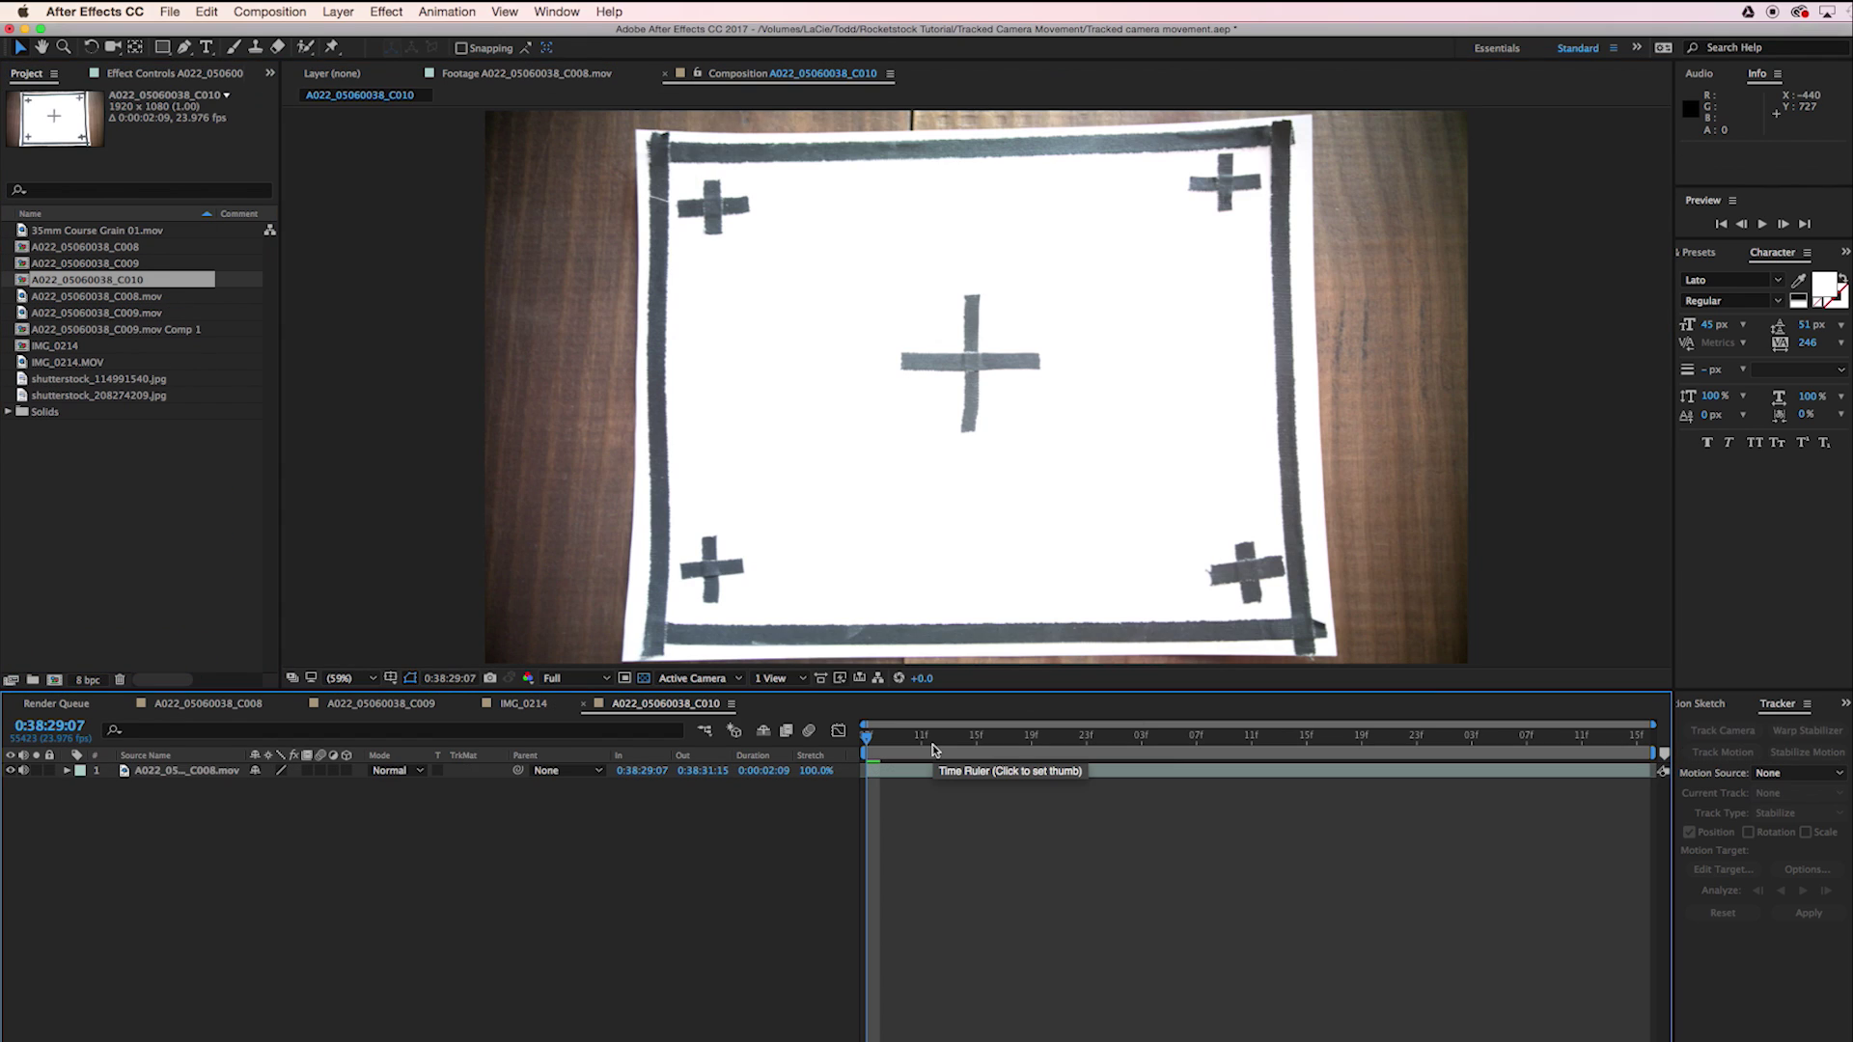
key(space)
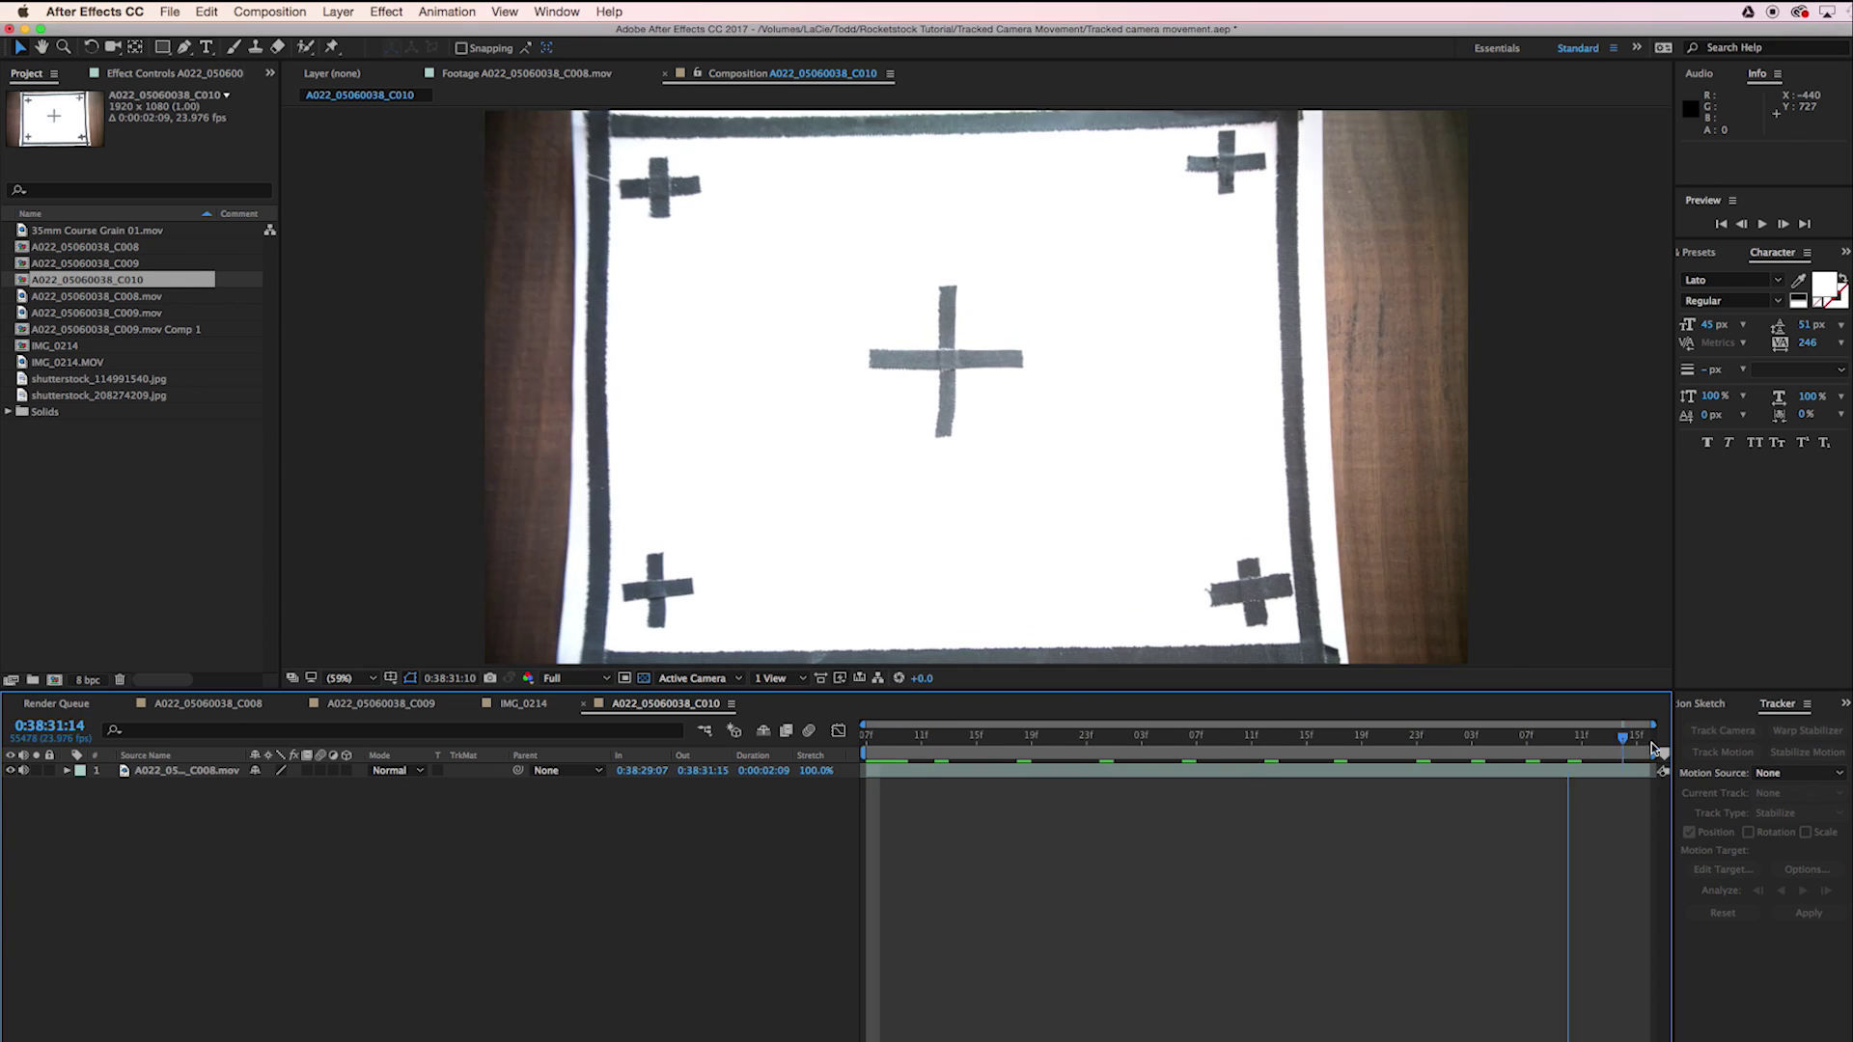
- Open the C008 layer, show the Tracker panel, and start Track Motion with Rotation and Scale
double_click(183, 770)
click(189, 771)
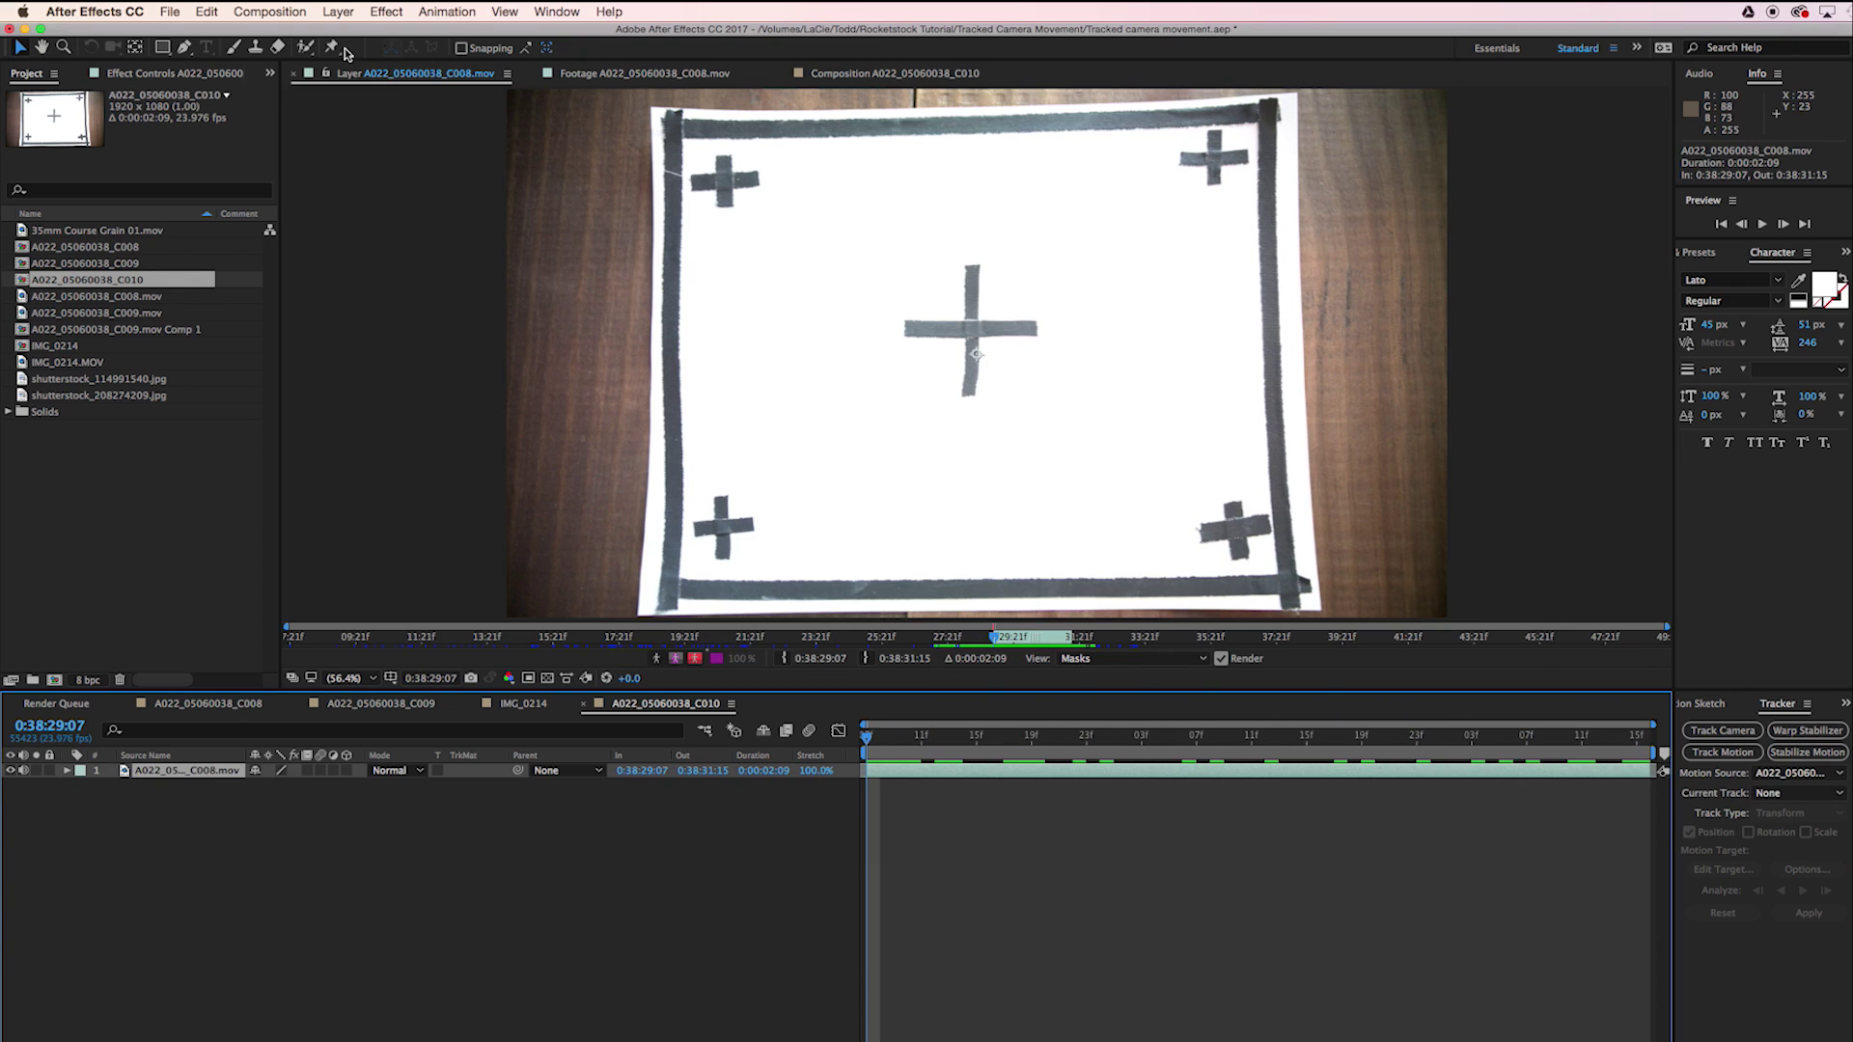
click(557, 12)
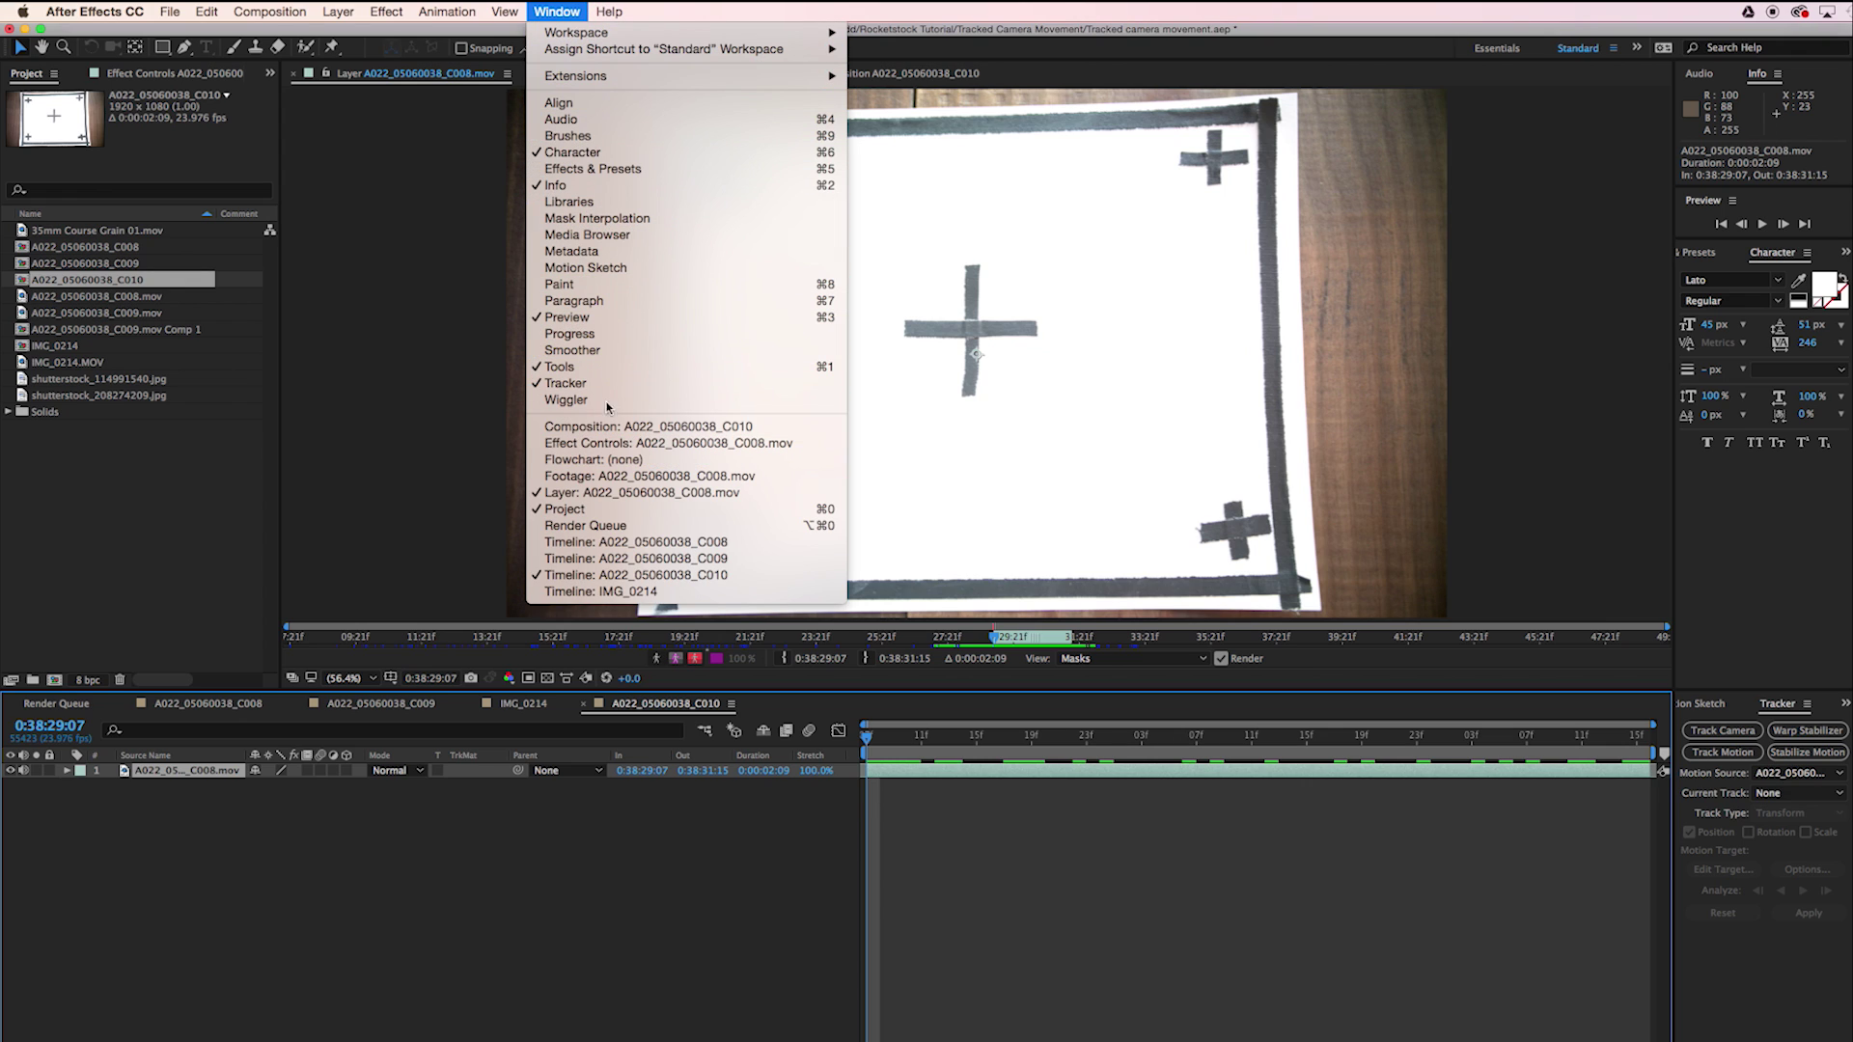
click(572, 386)
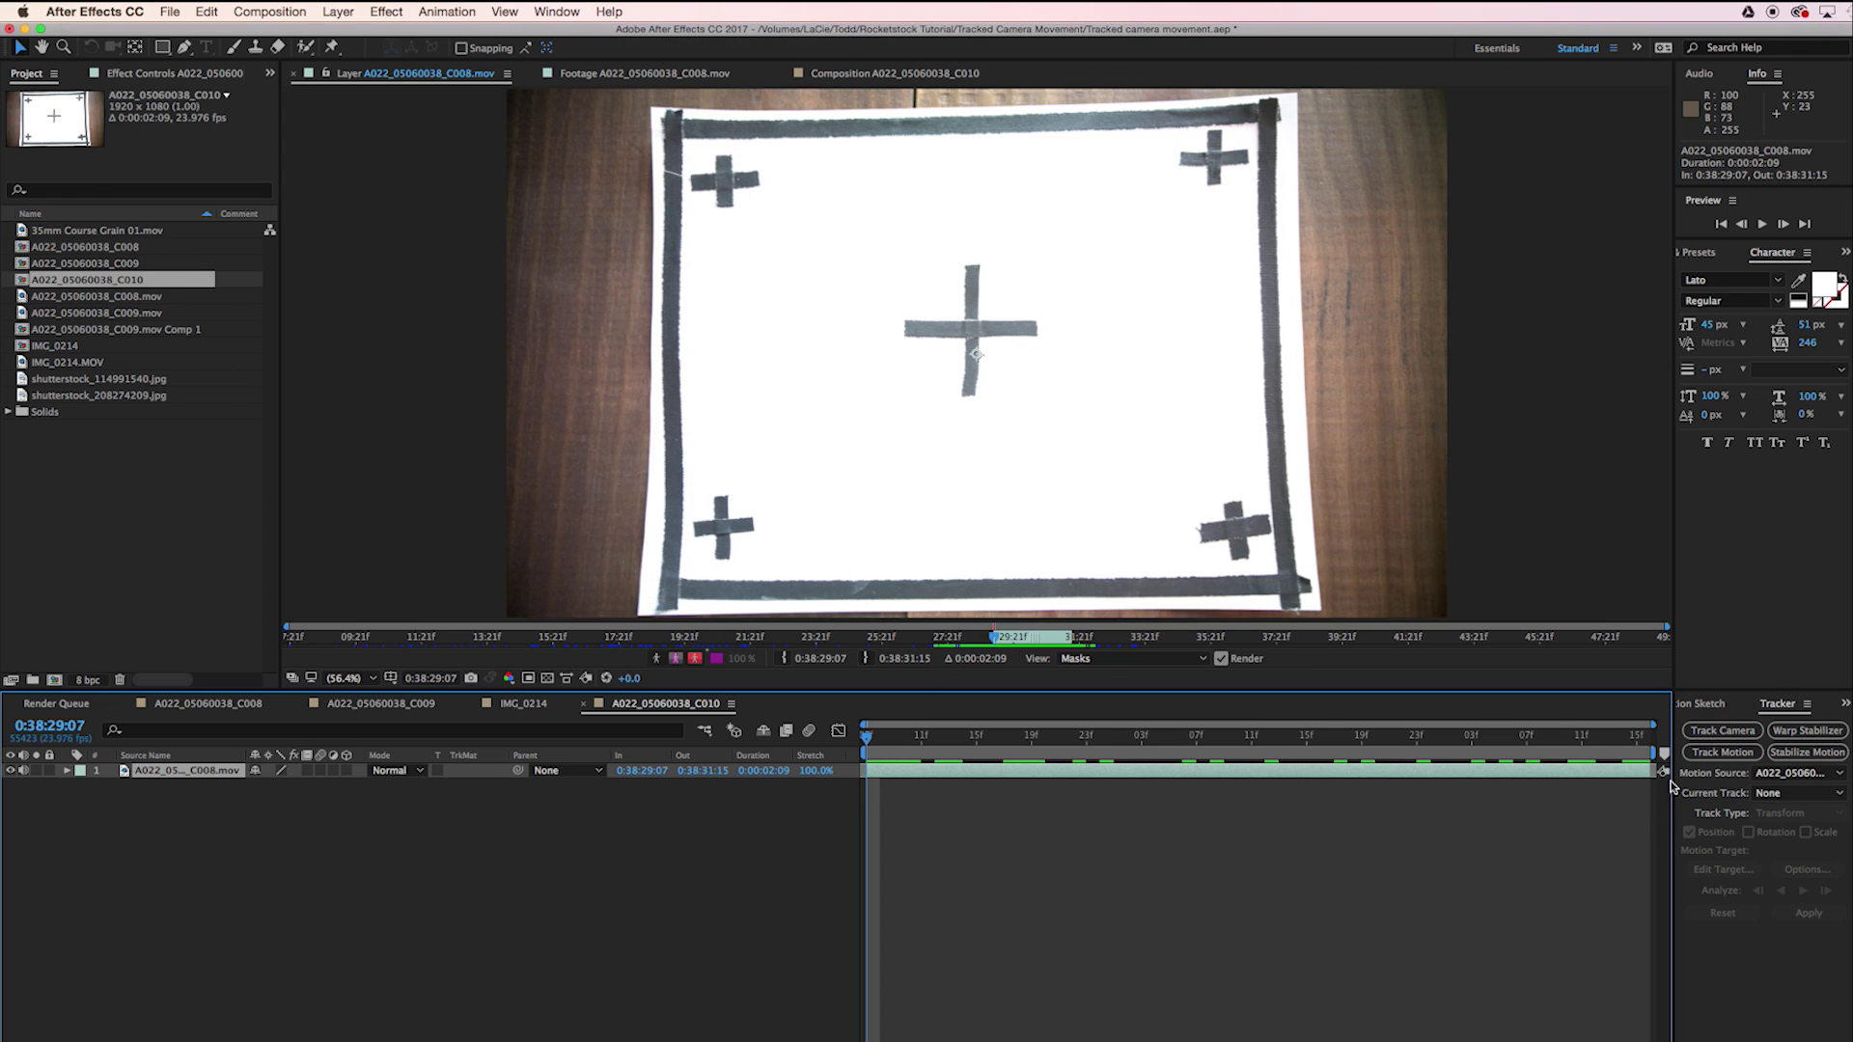
drag(1680, 691, 1583, 691)
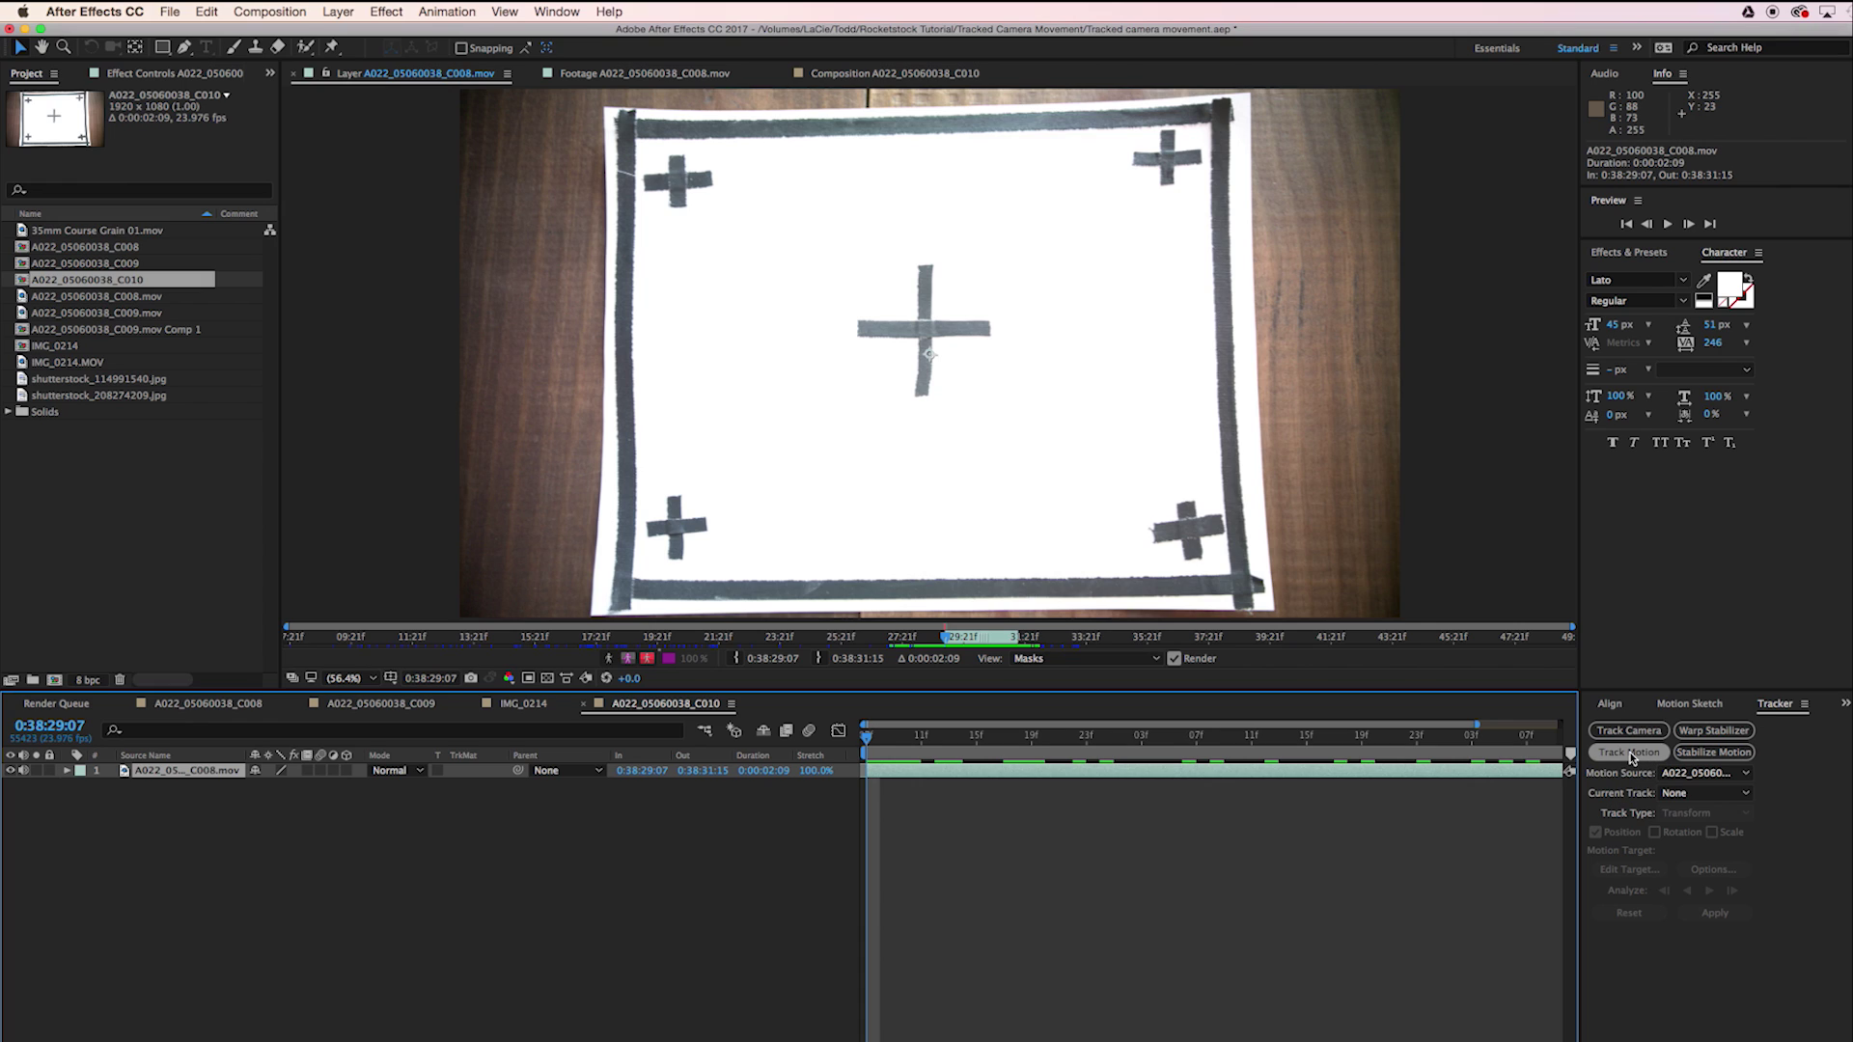
click(1630, 754)
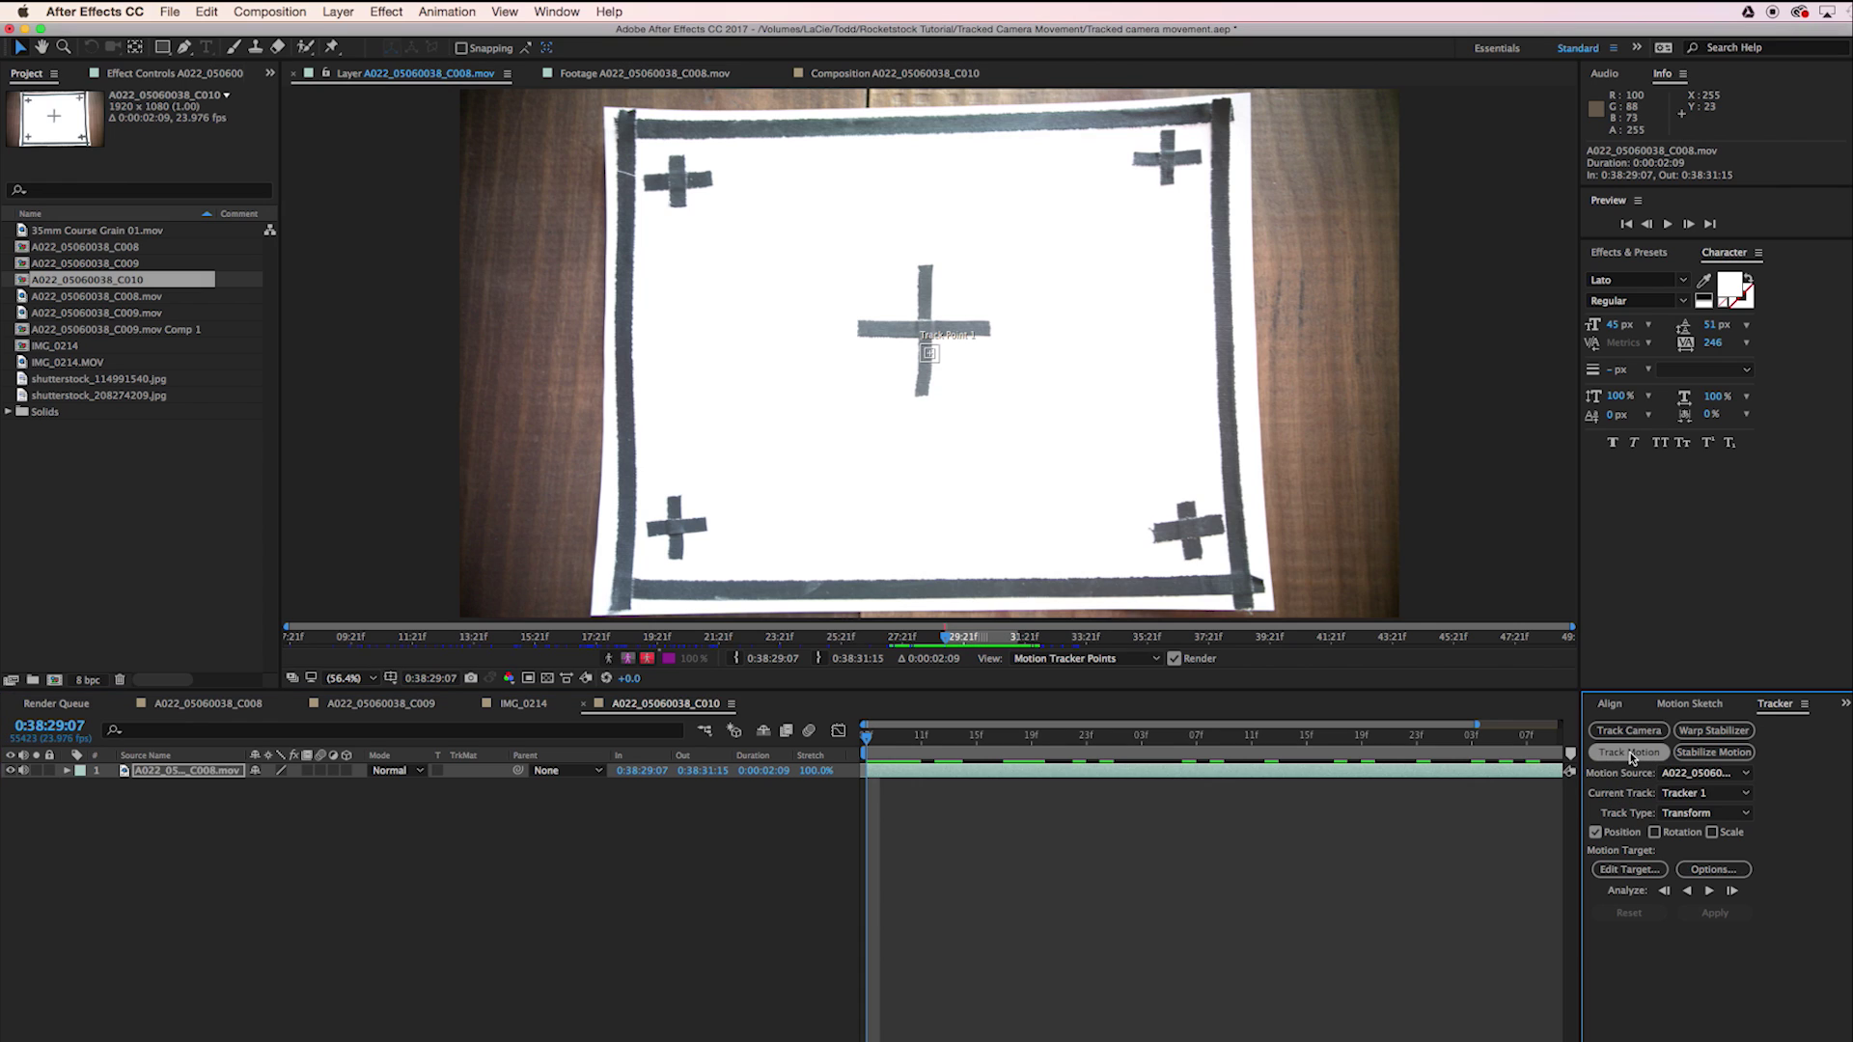
click(1656, 833)
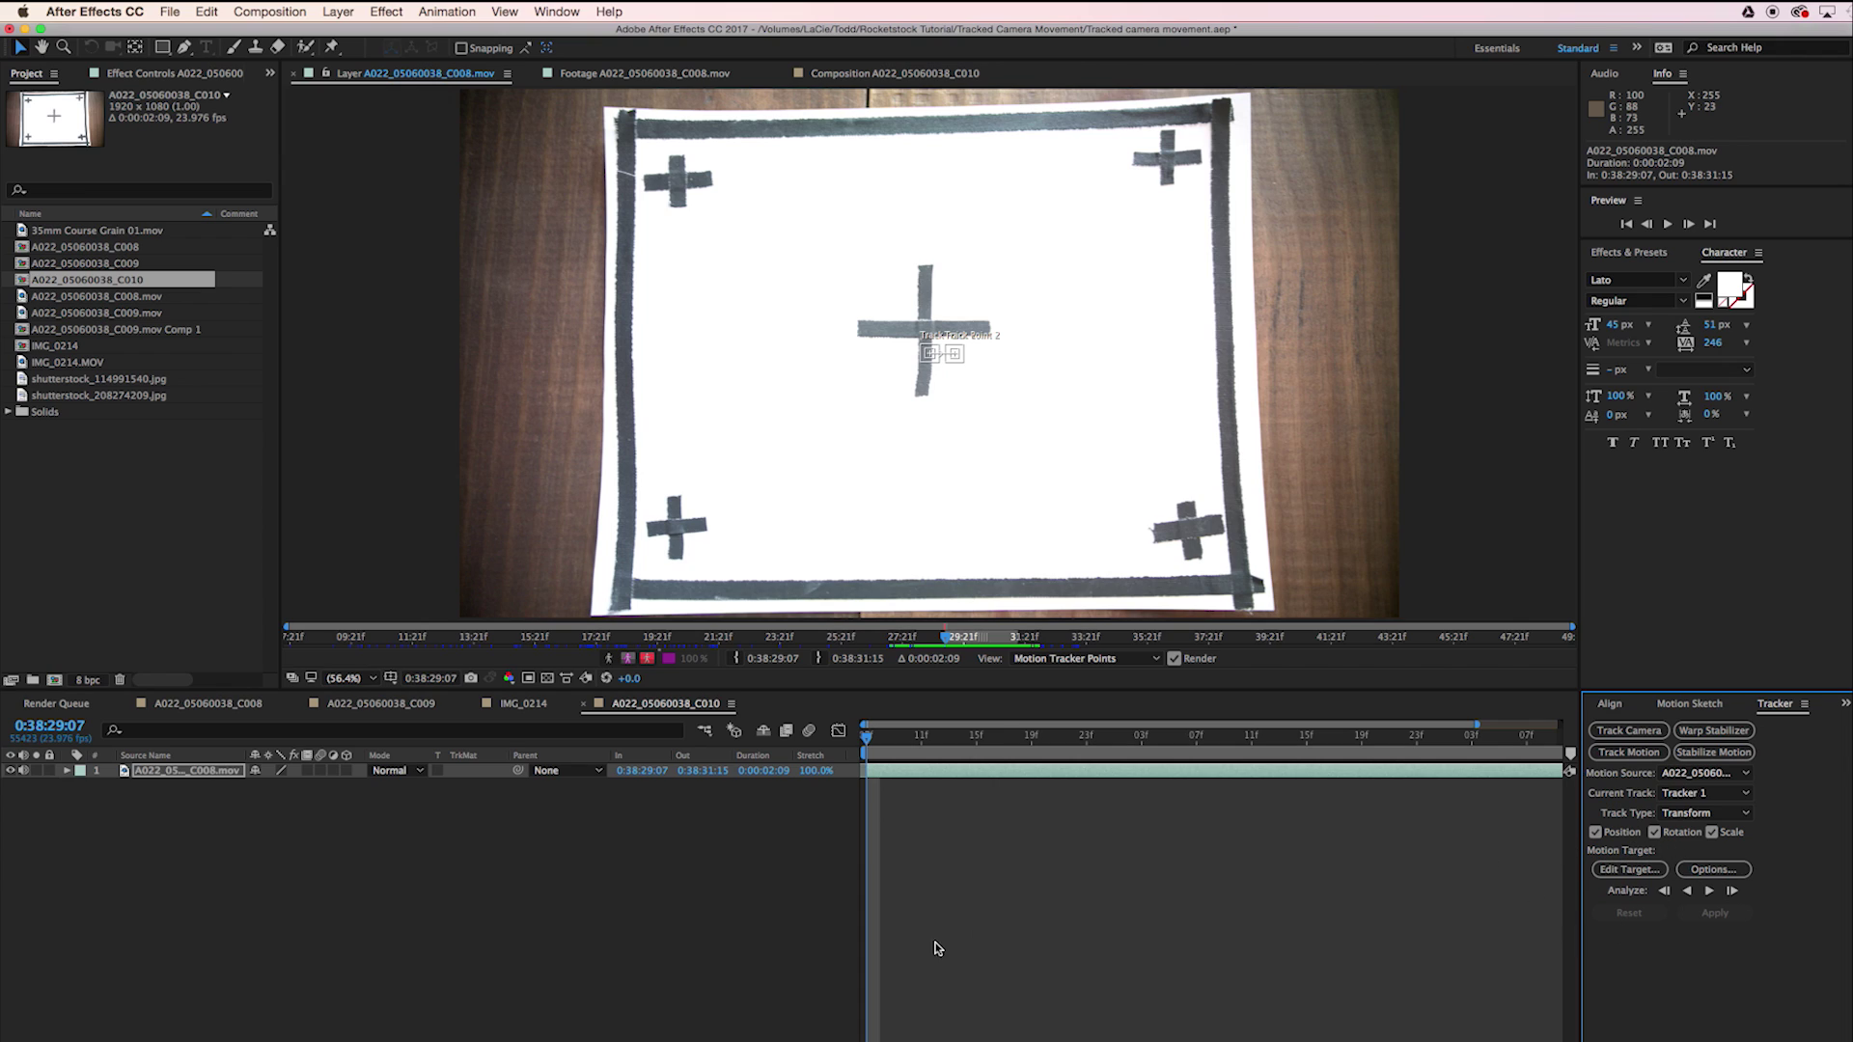
- Add a new Null Object layer named 'Camera Motion' to the composition
right_click(565, 922)
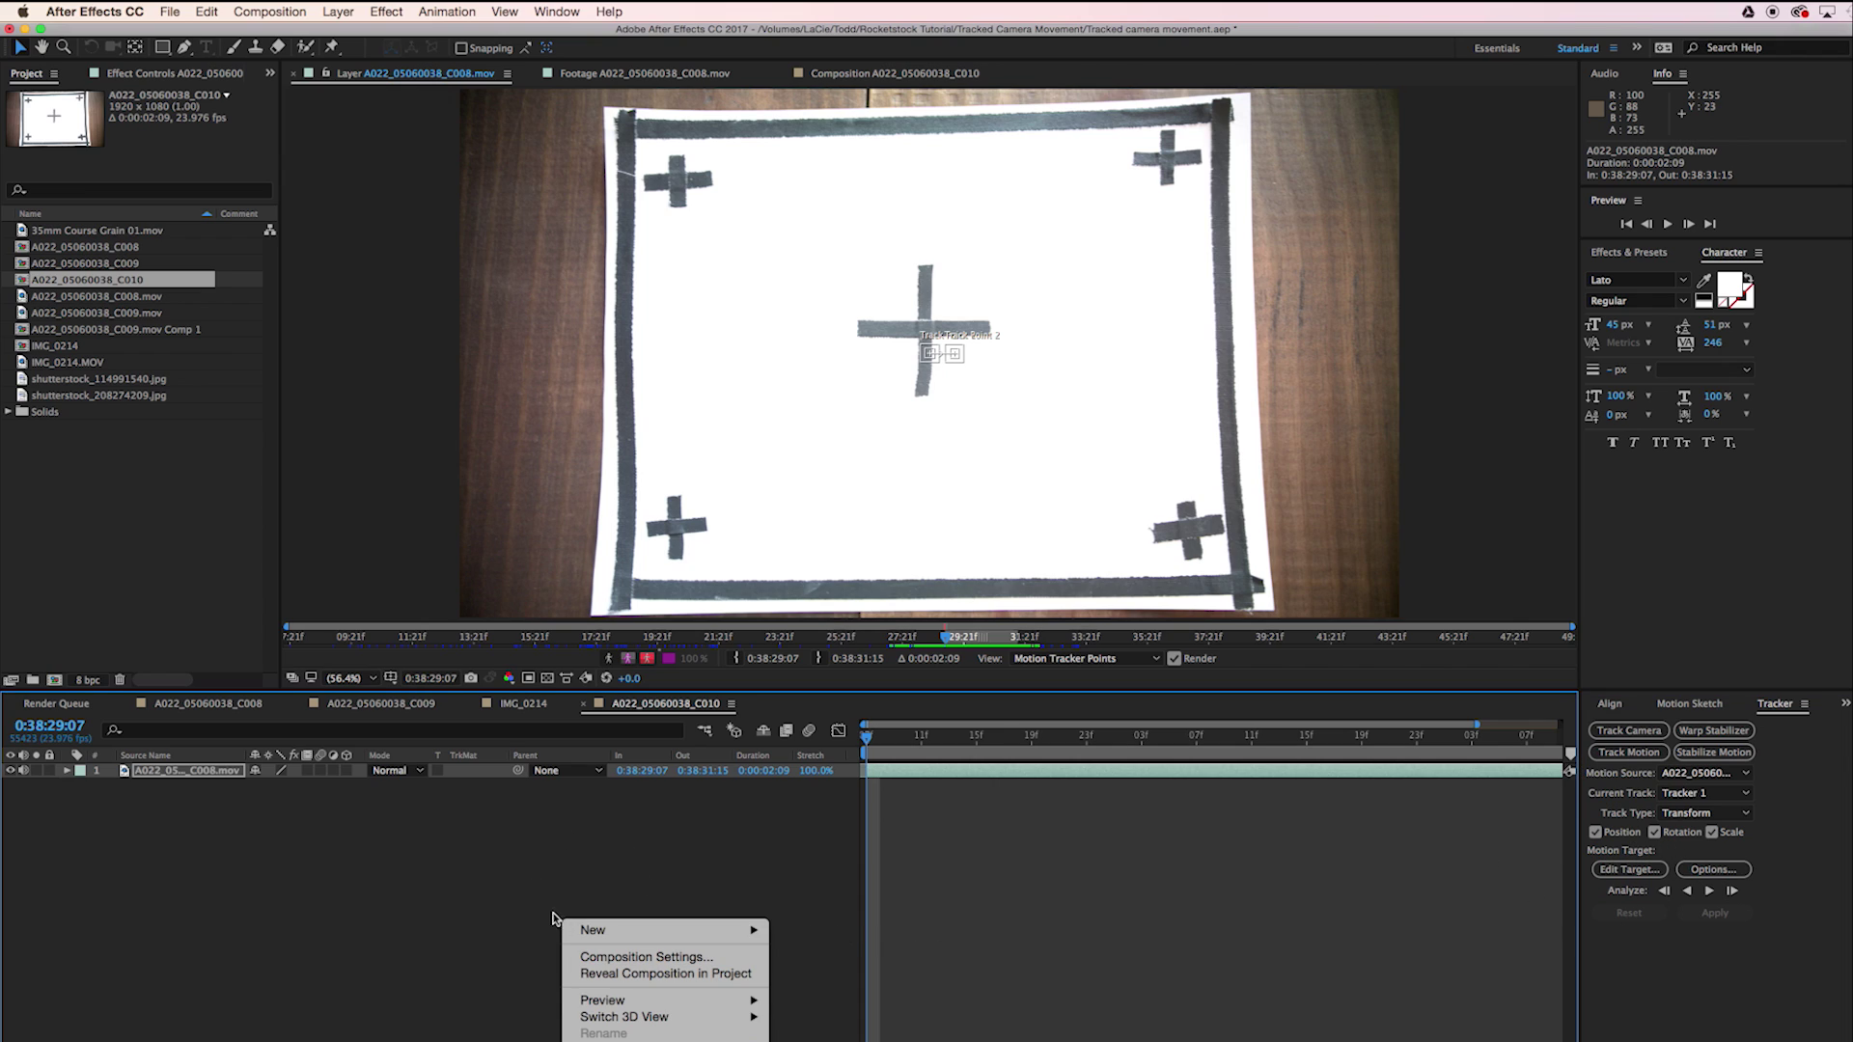
mouse_move(592, 936)
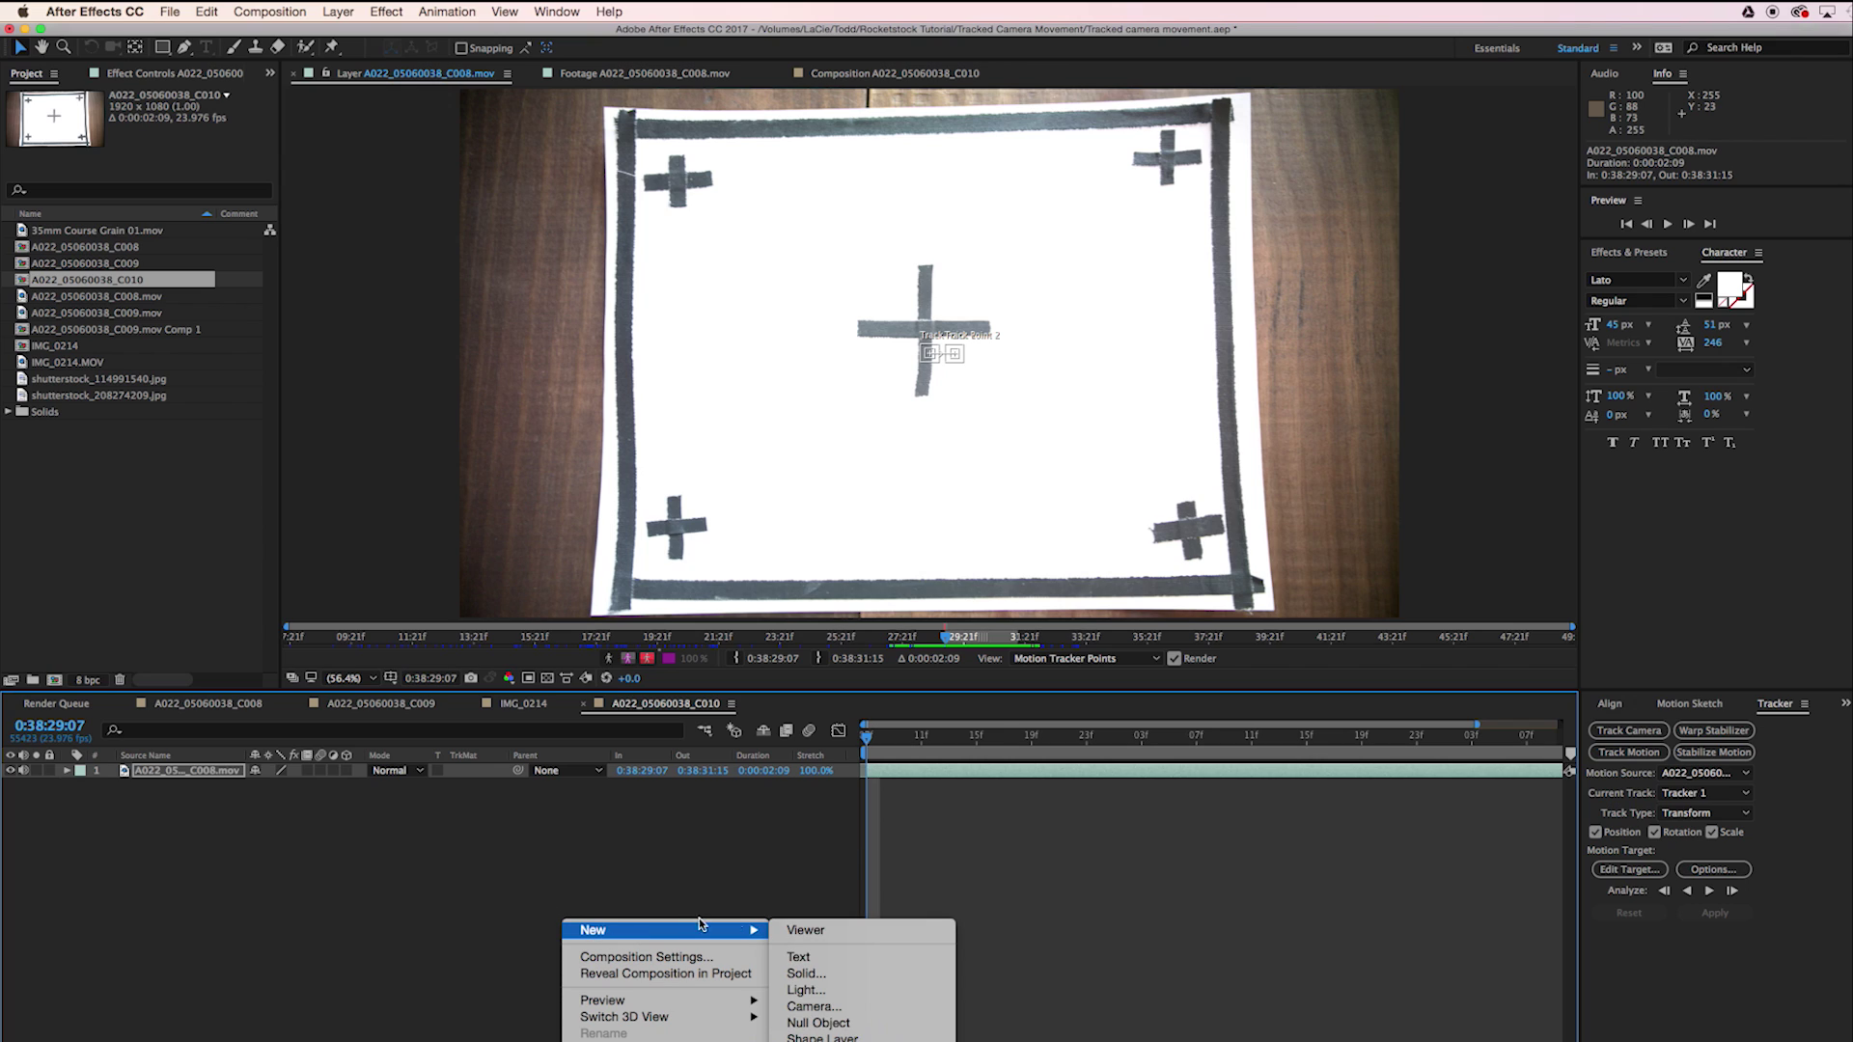
click(808, 1027)
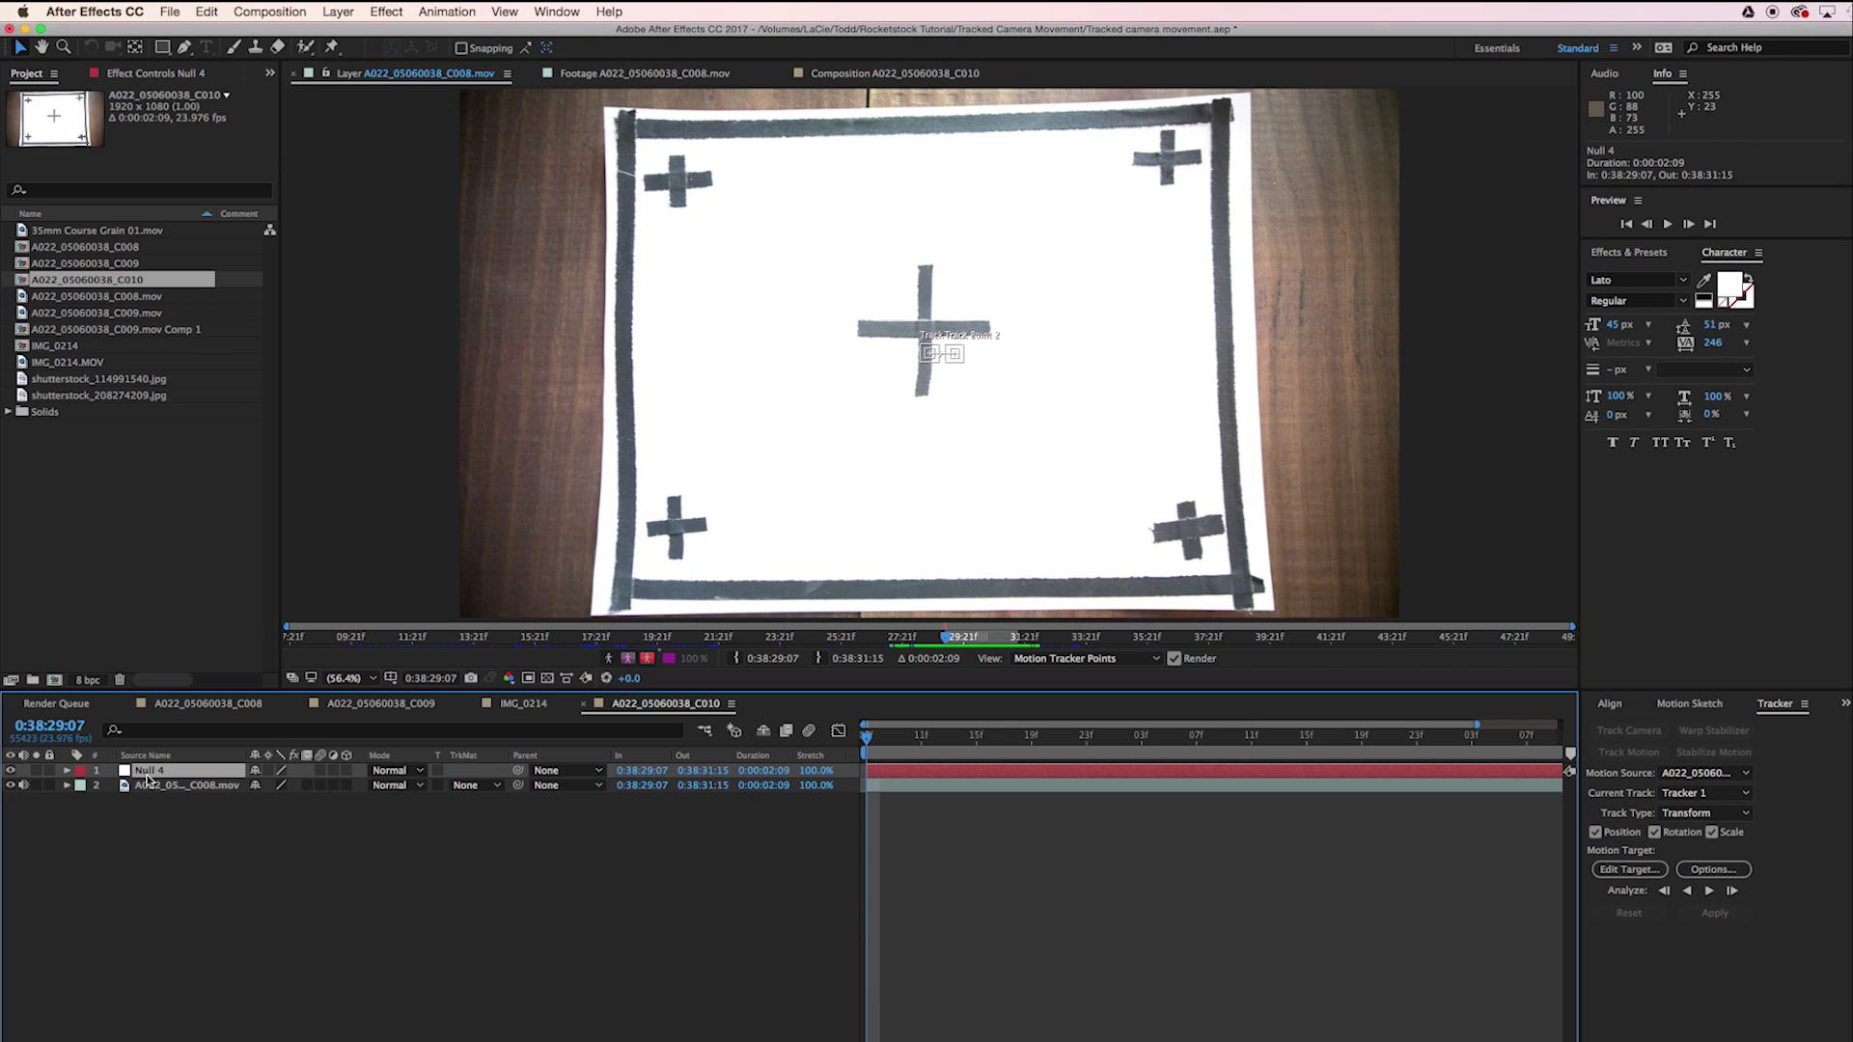
key(Return)
text(C)
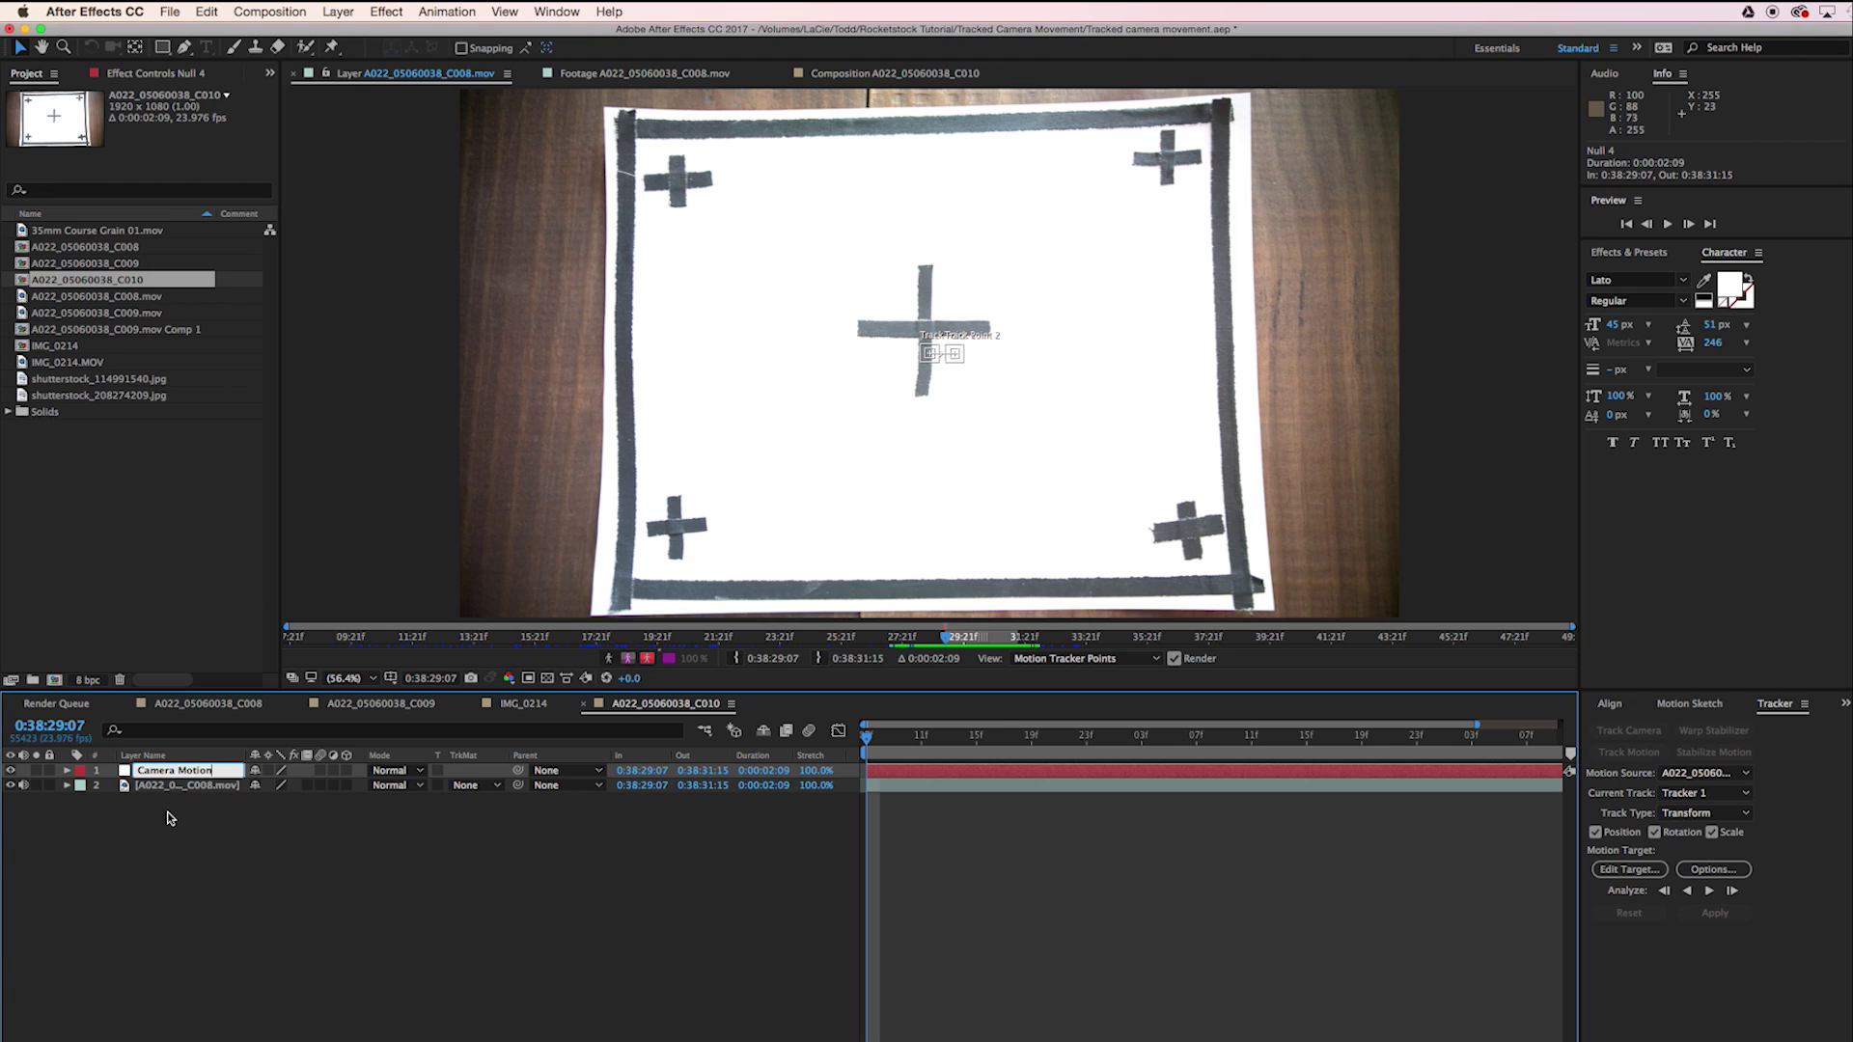
text(amera Motion)
key(Return)
- Set Camera Motion as the tracker's motion target
click(1631, 872)
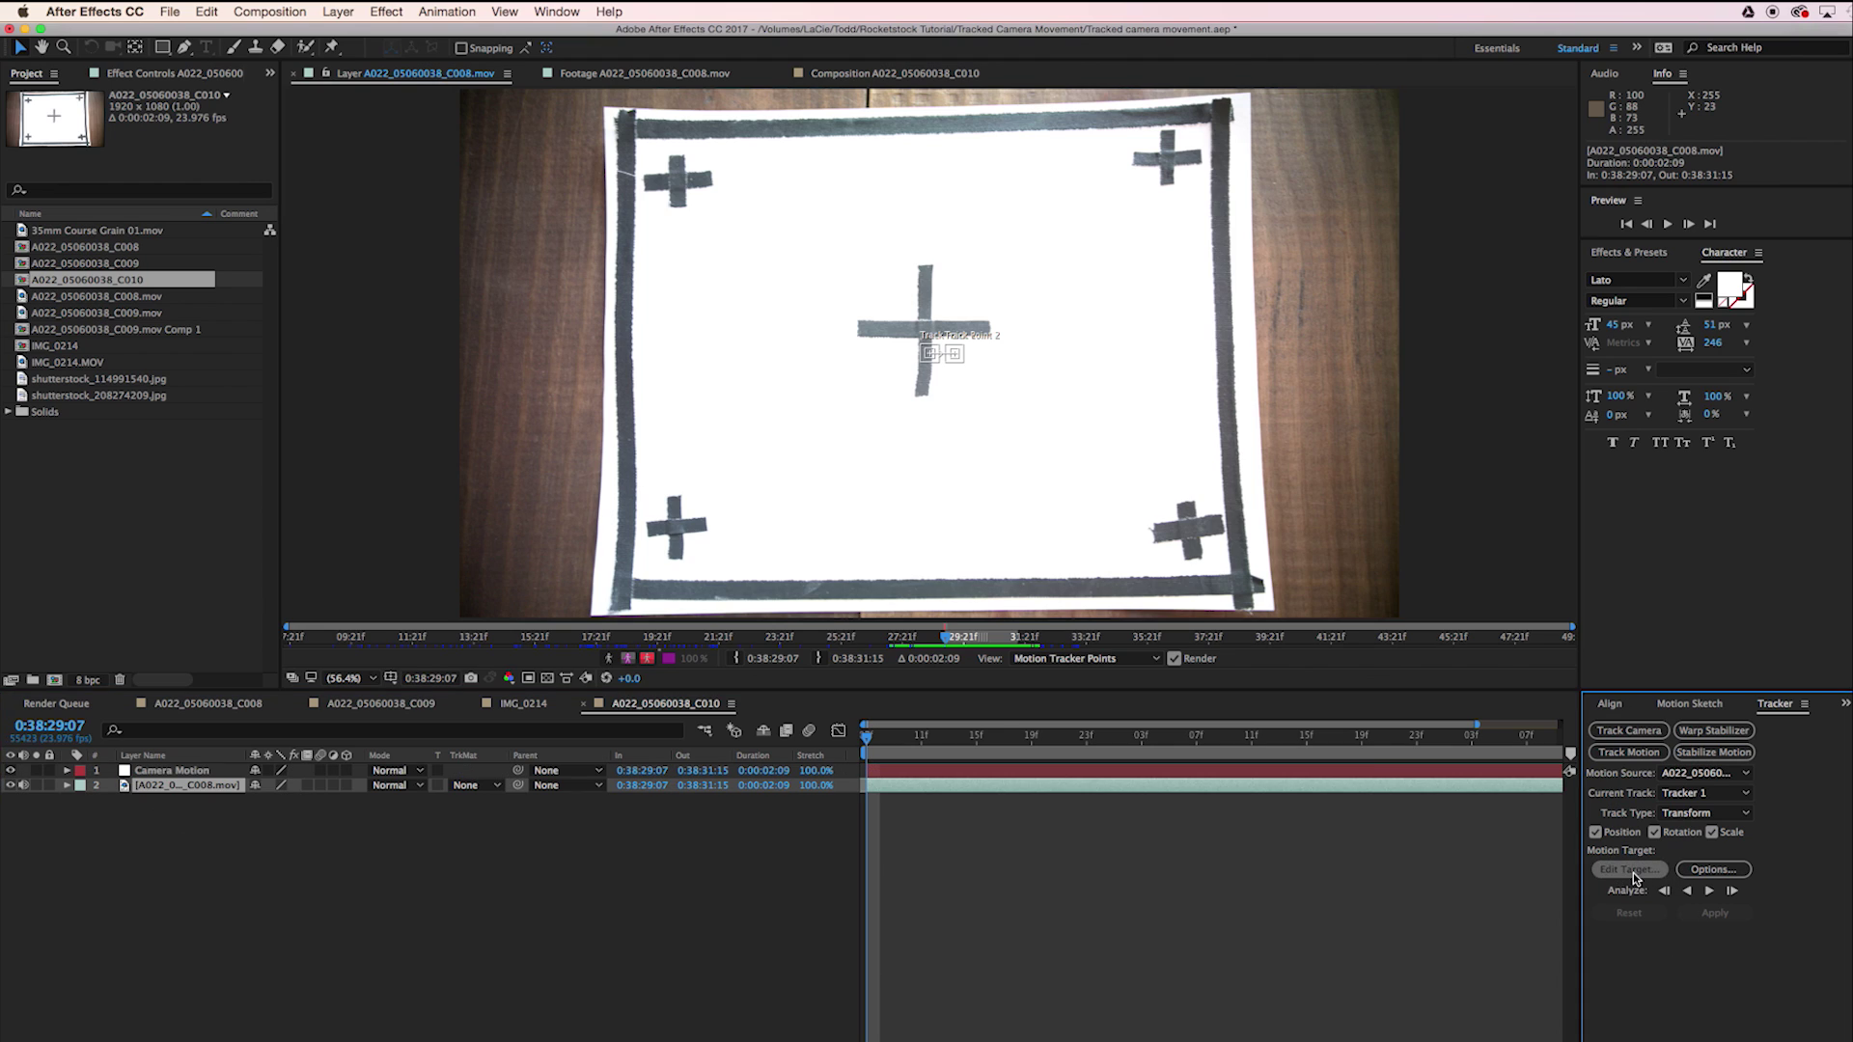
click(965, 537)
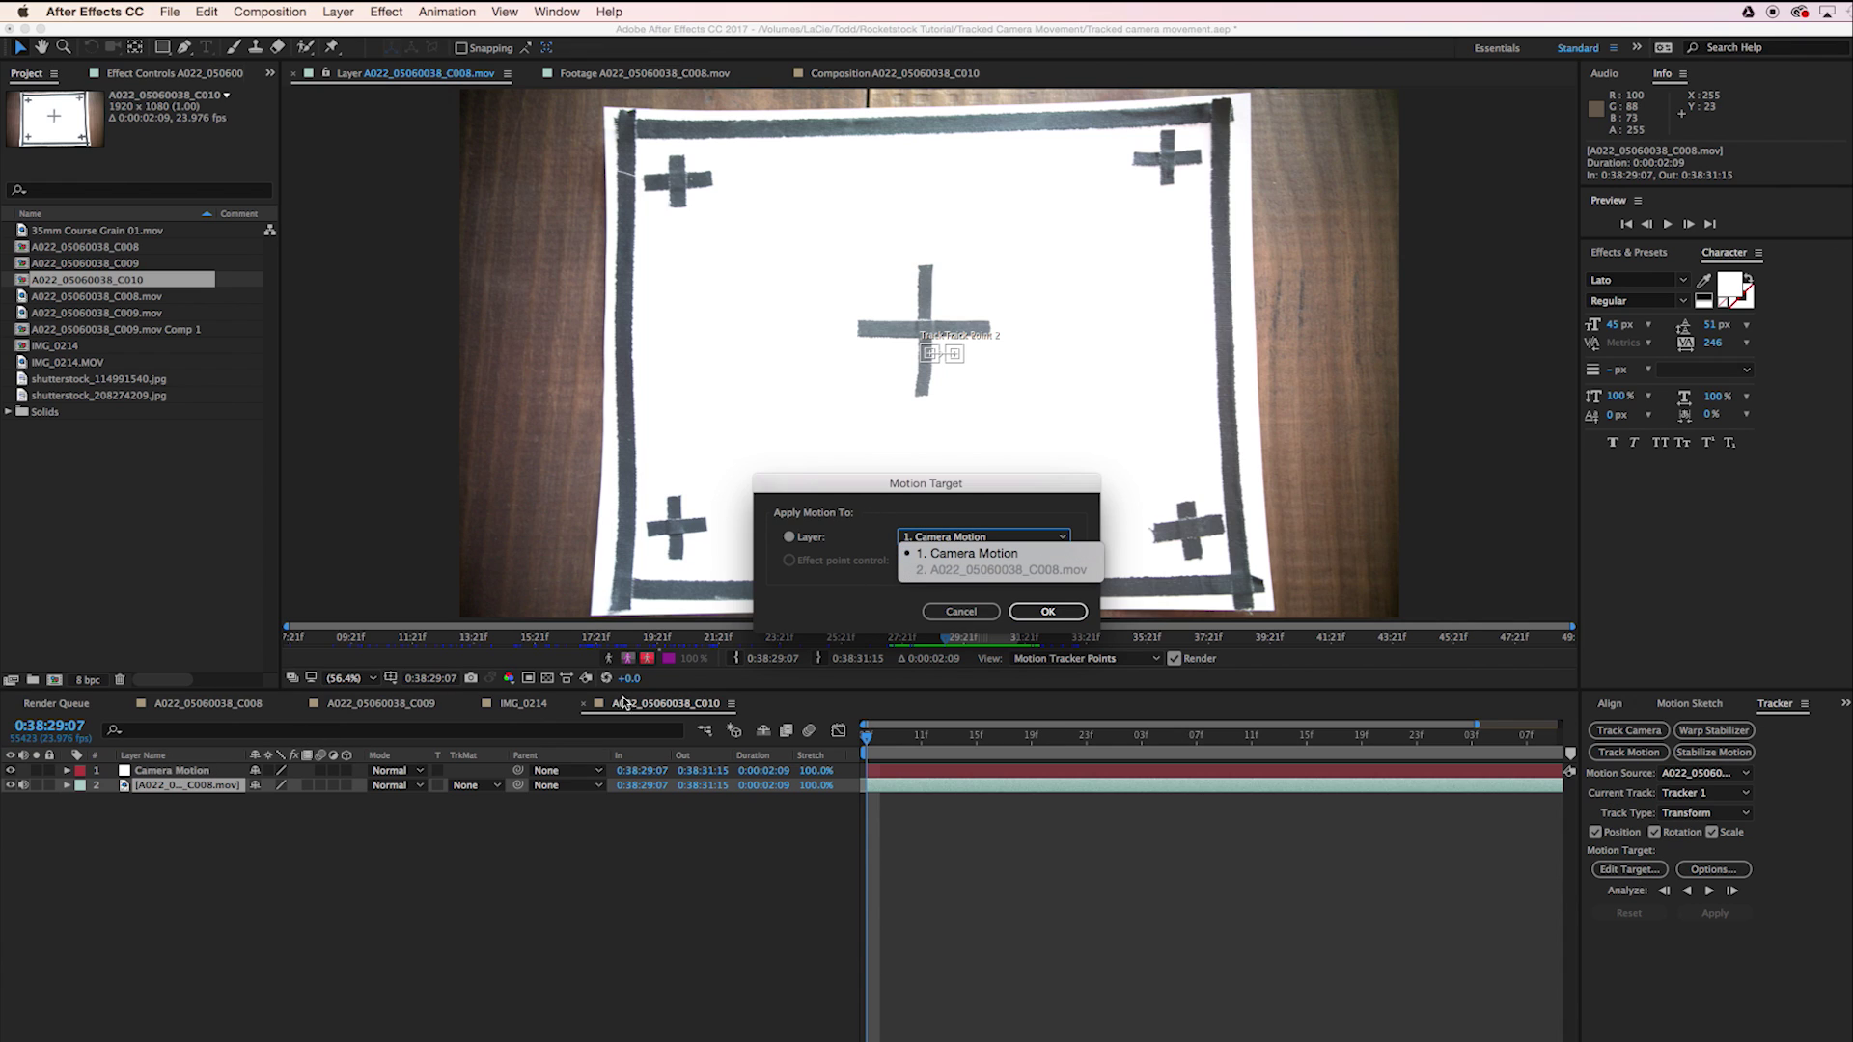
click(960, 558)
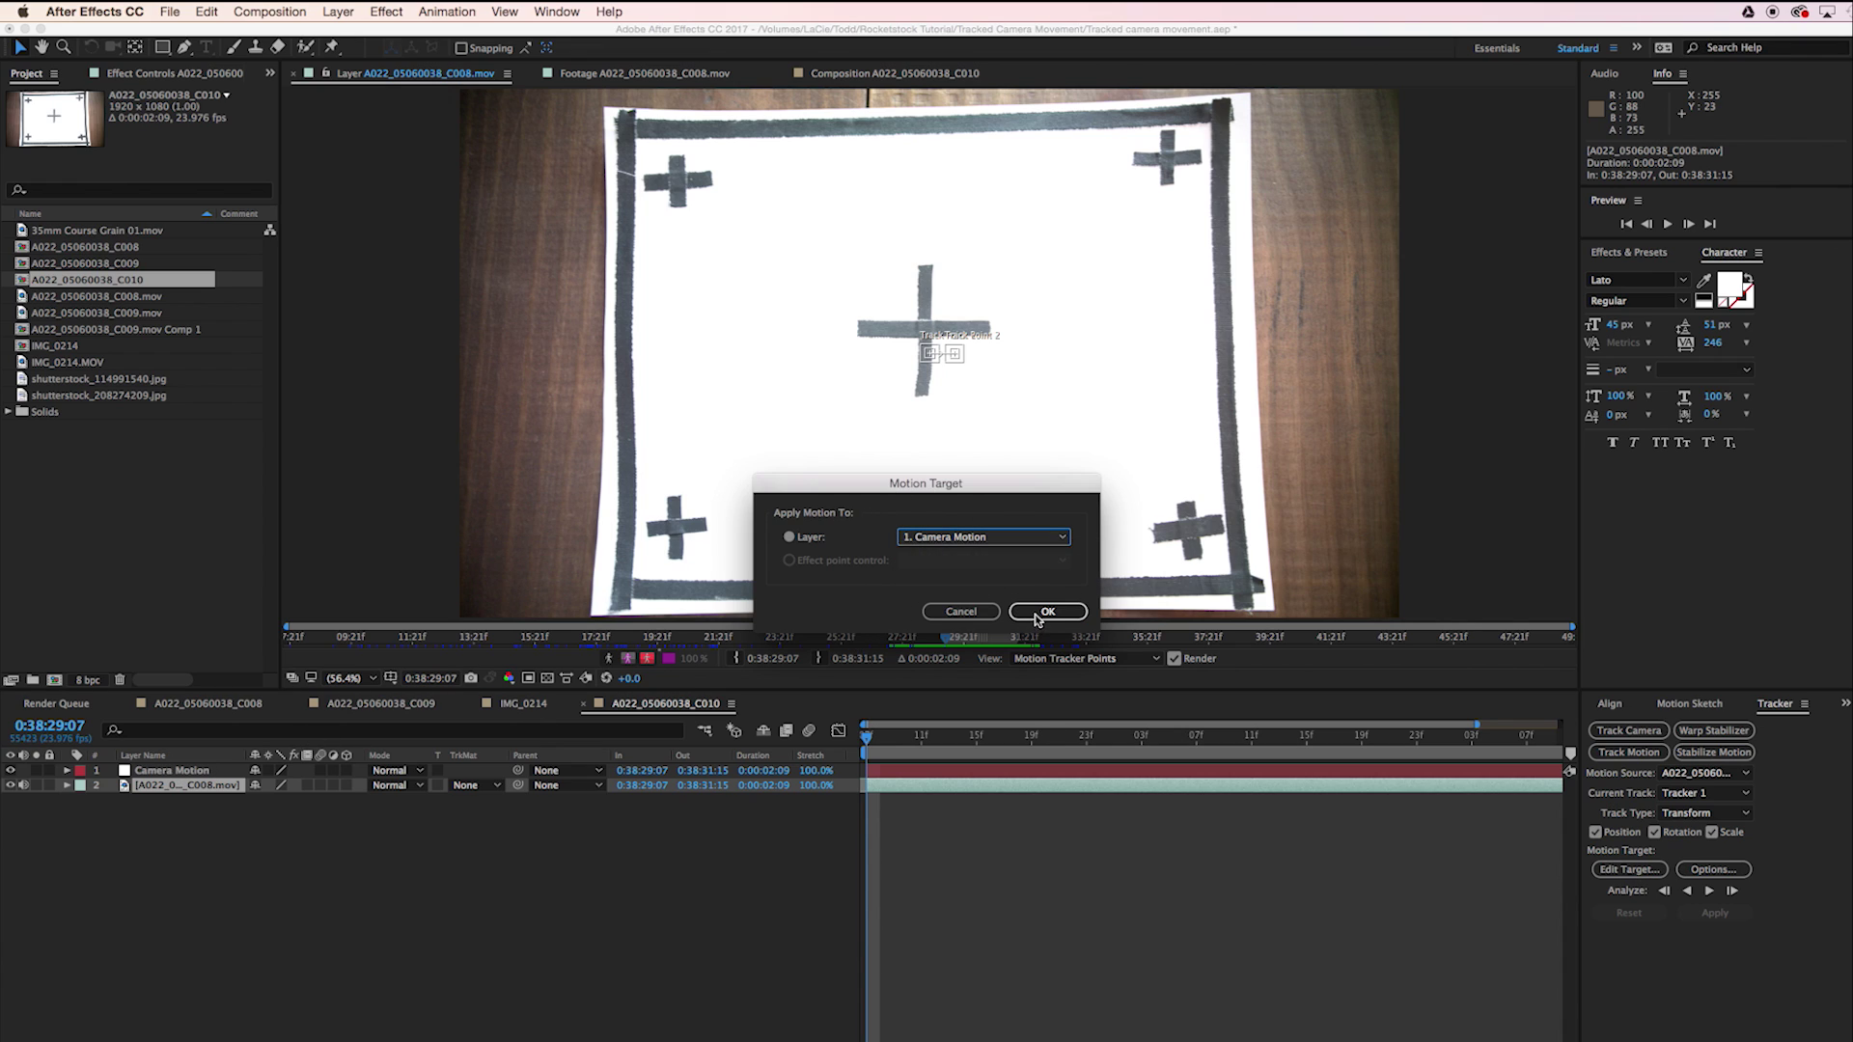
click(1045, 611)
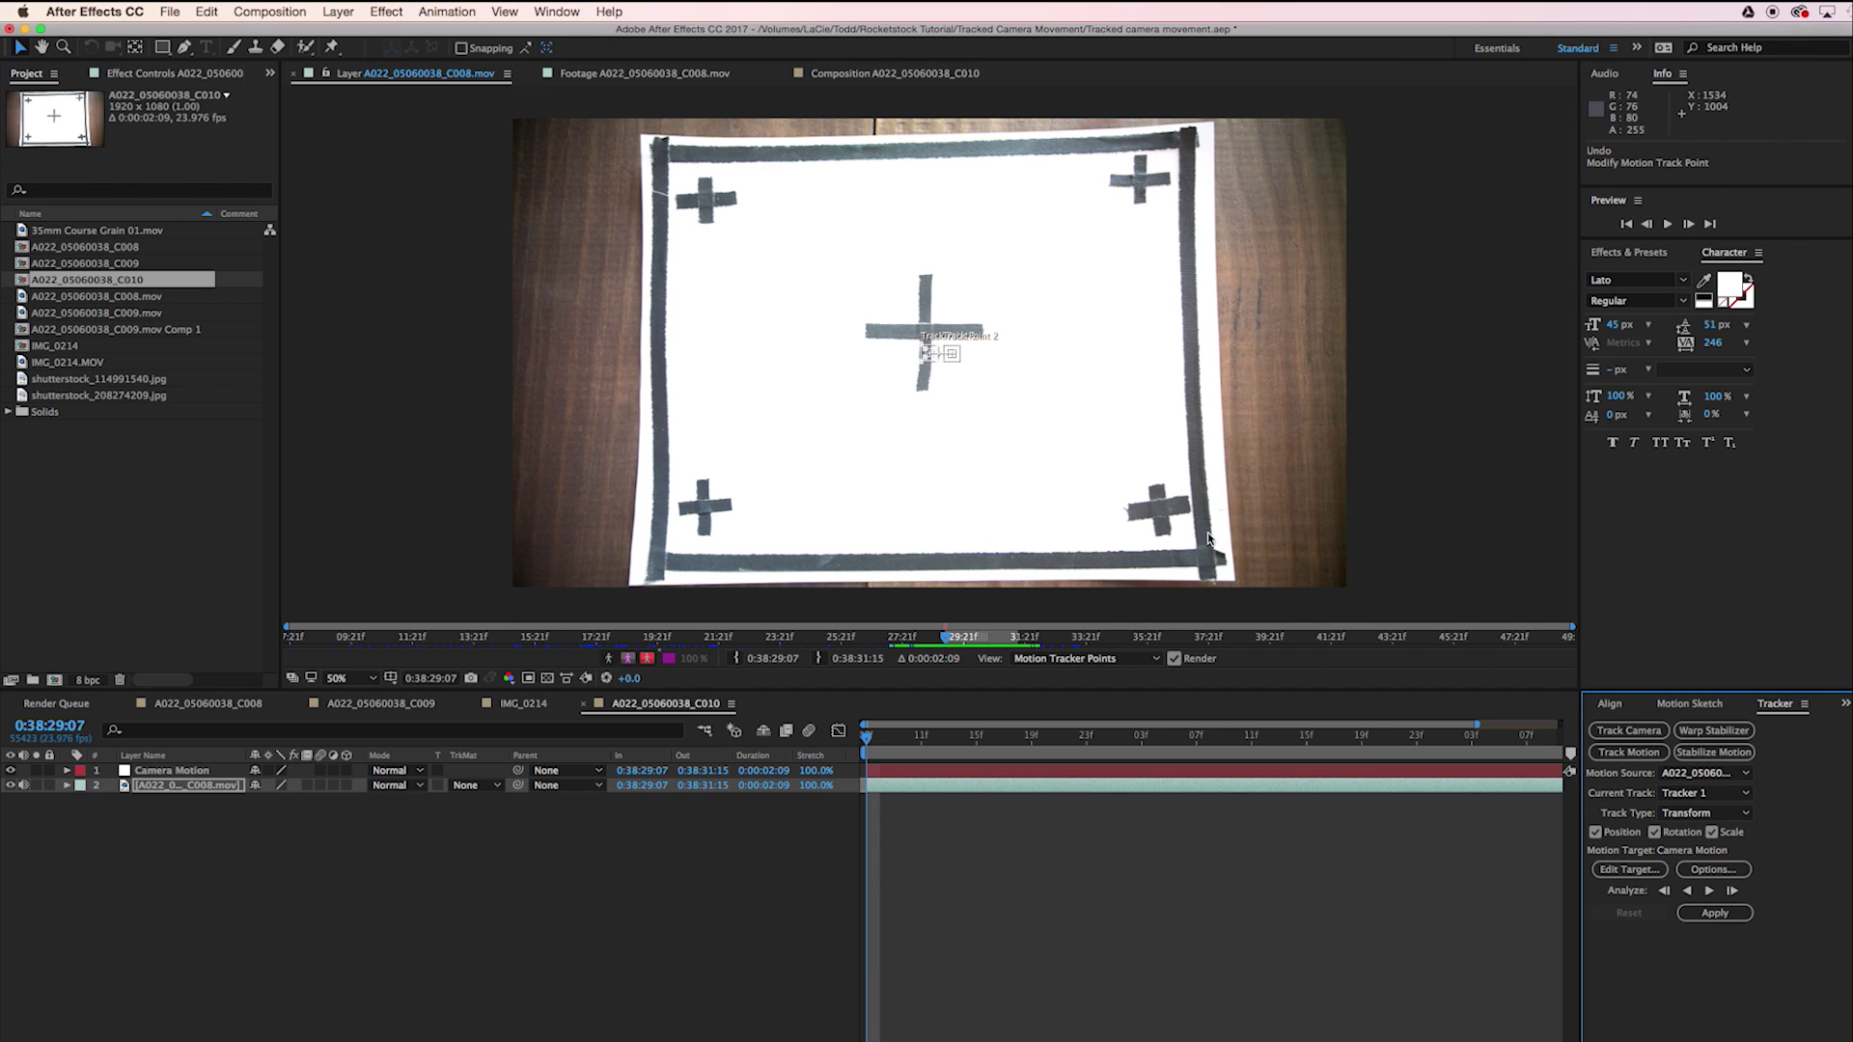
- Put Track Point 1 on the upper-left cross and Track Point 2 on the lower-right cross
scroll(1142, 564, up, 1)
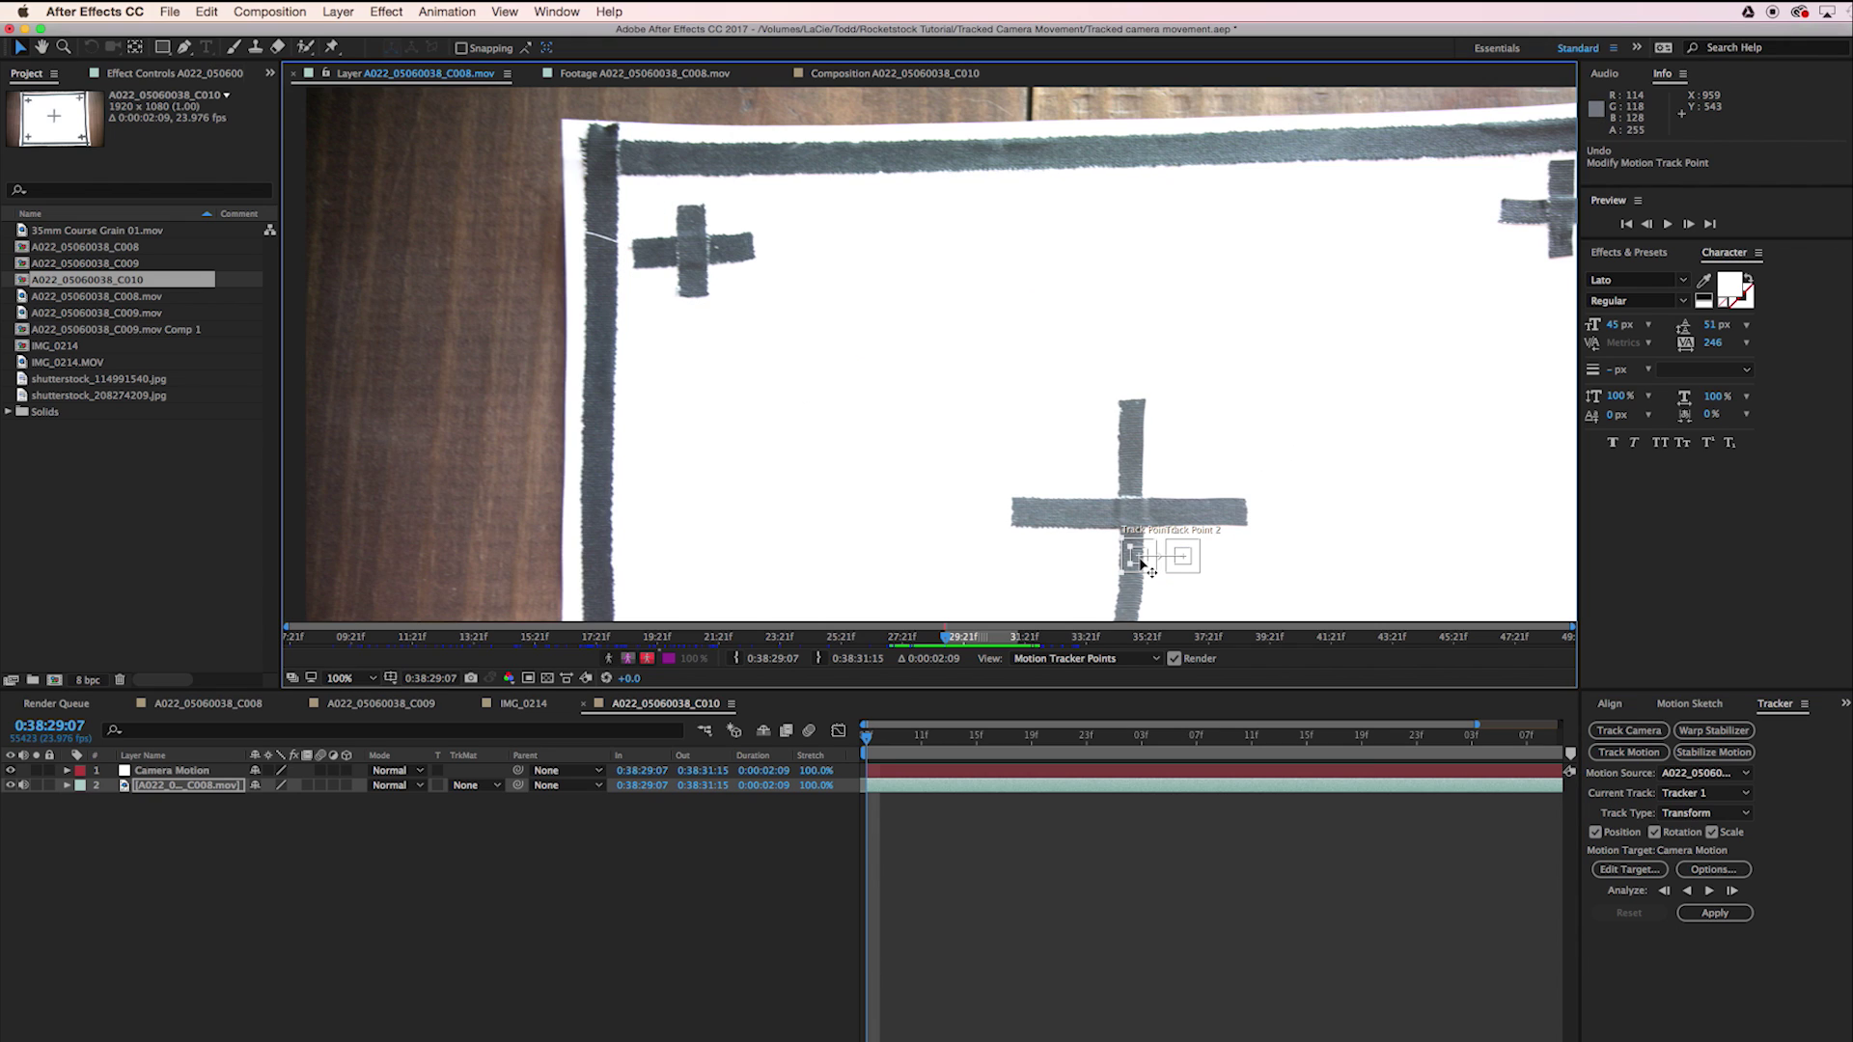
drag(1142, 565, 676, 211)
scroll(546, 171, down, 5)
scroll(547, 171, right, 8)
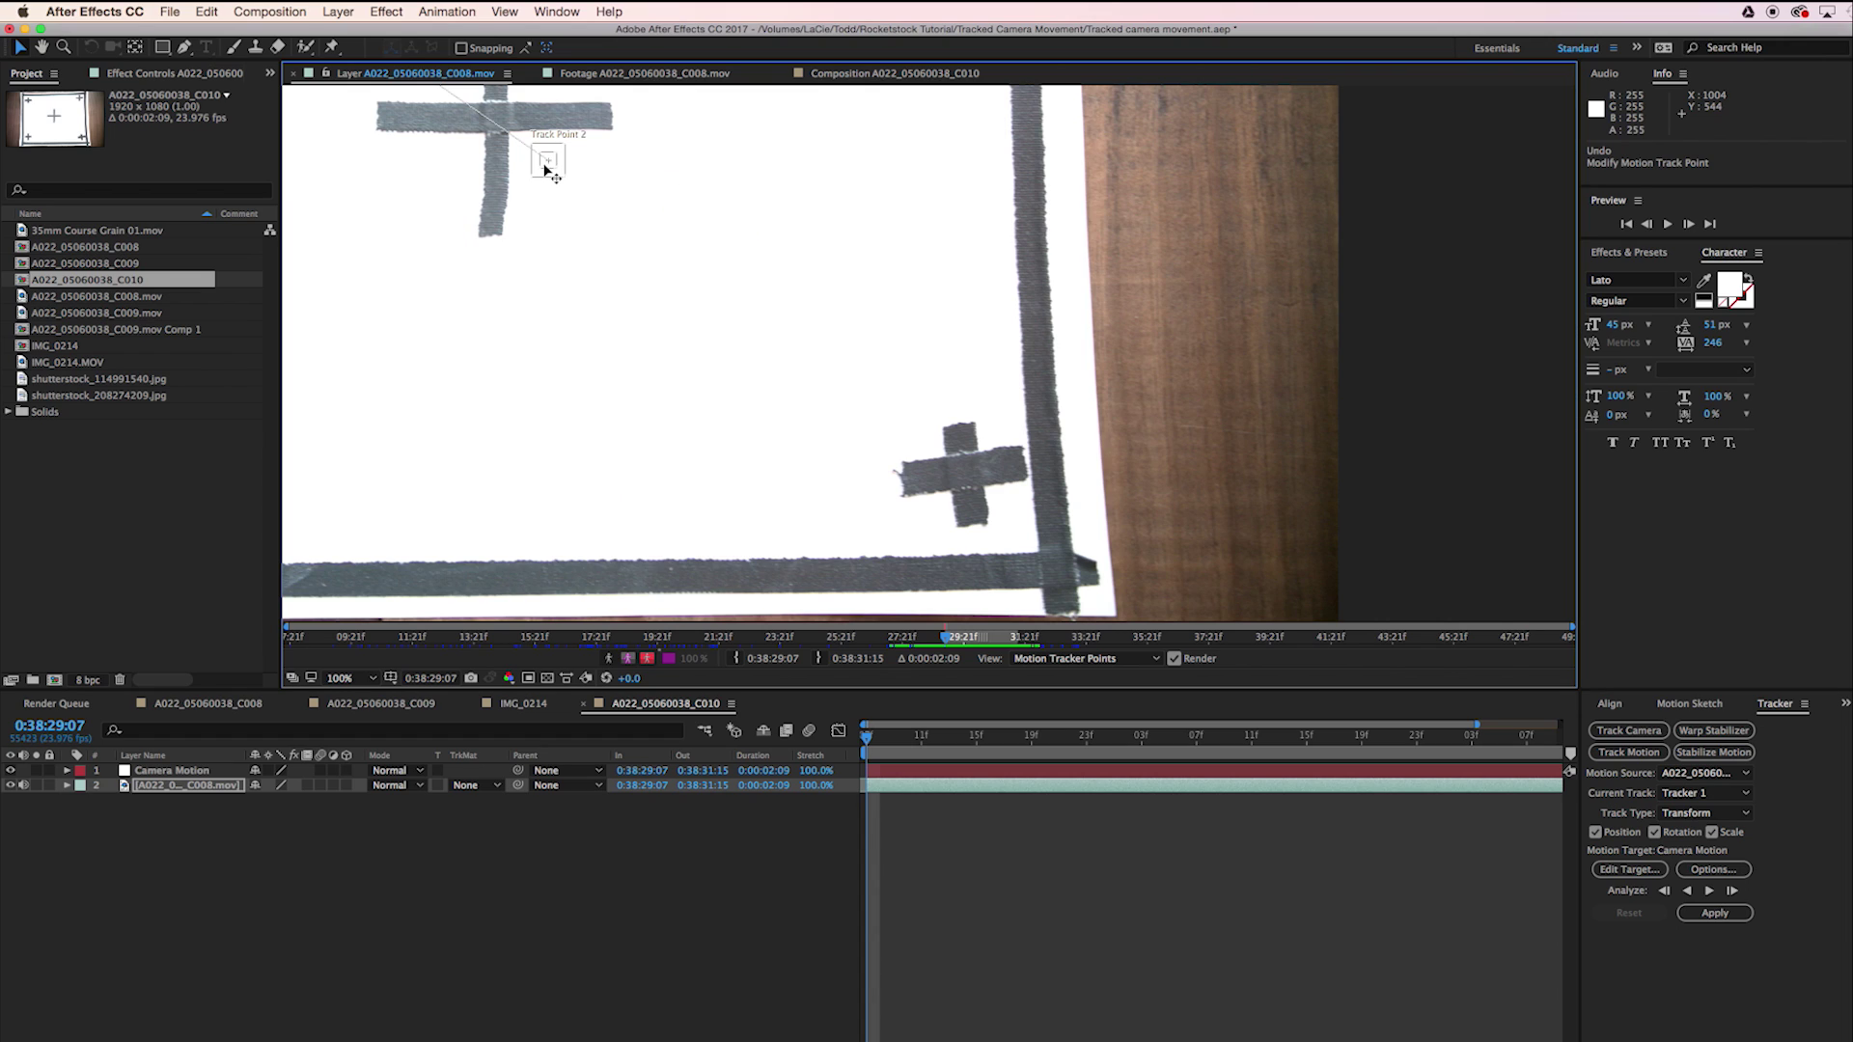
drag(547, 171, 984, 530)
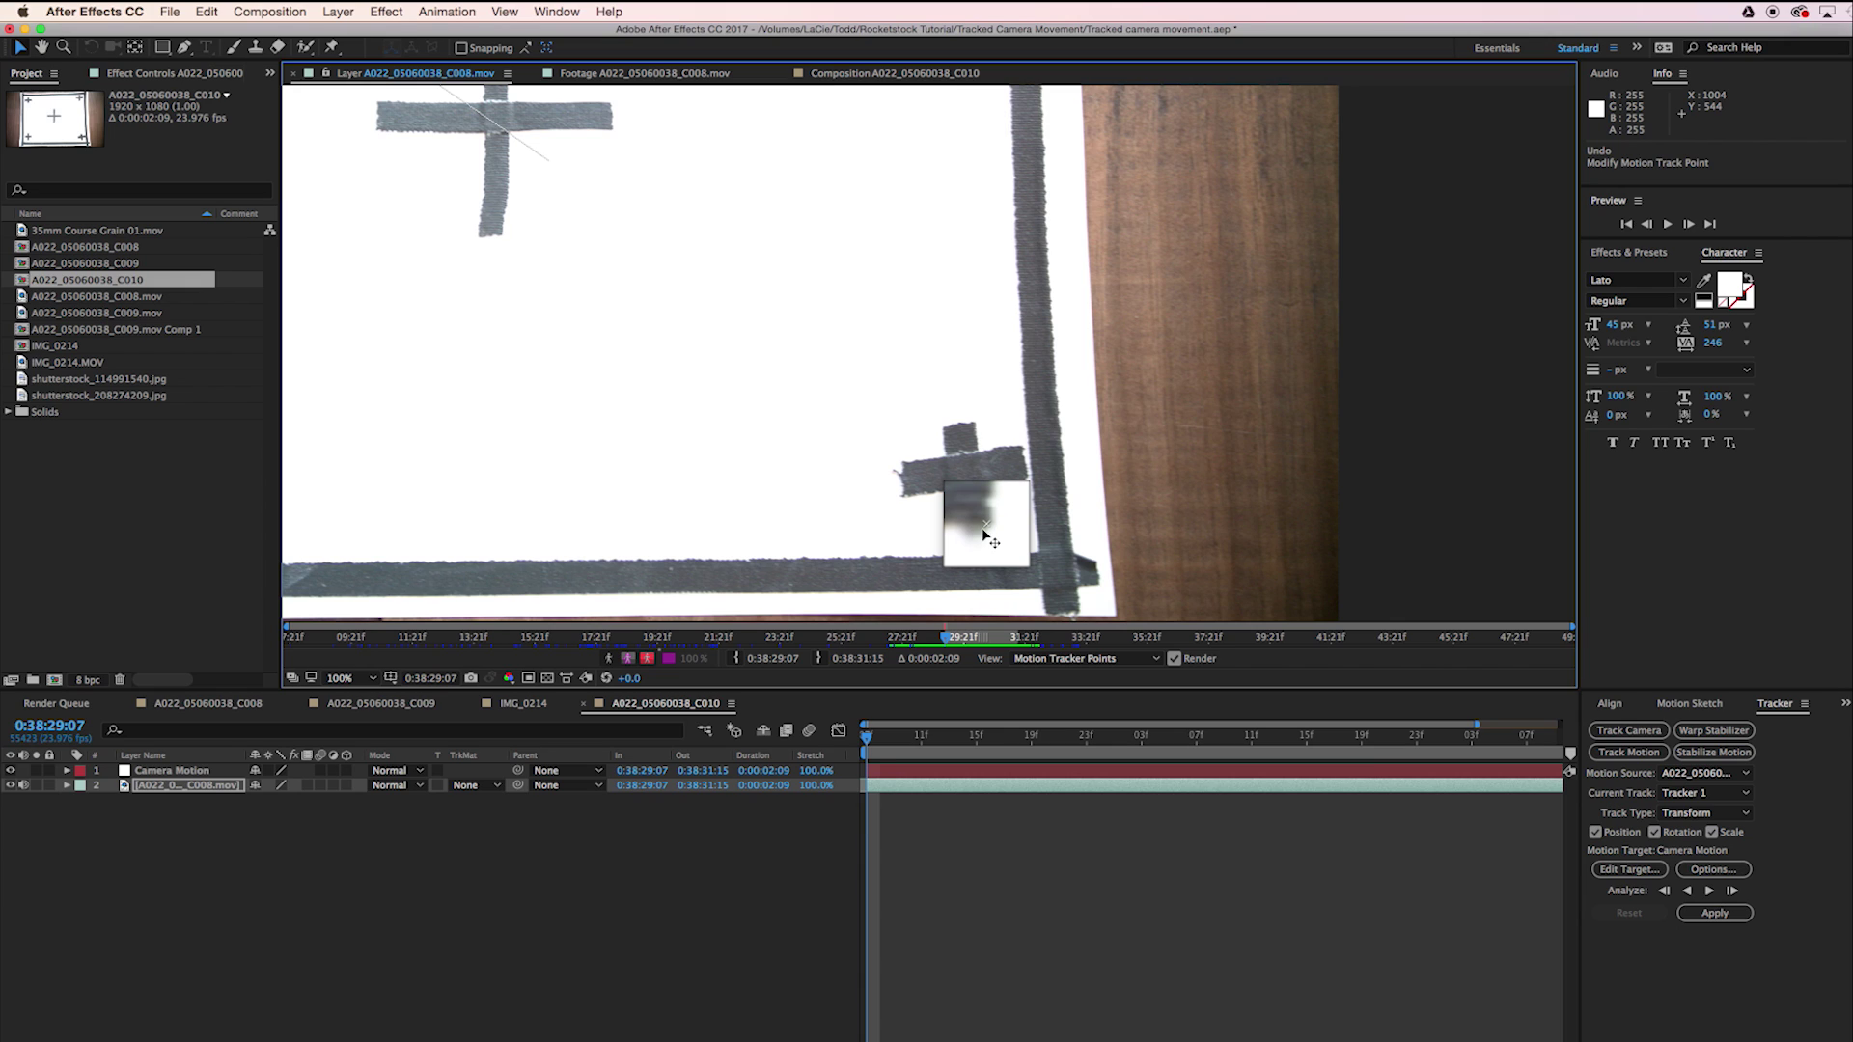
key(shift+slash)
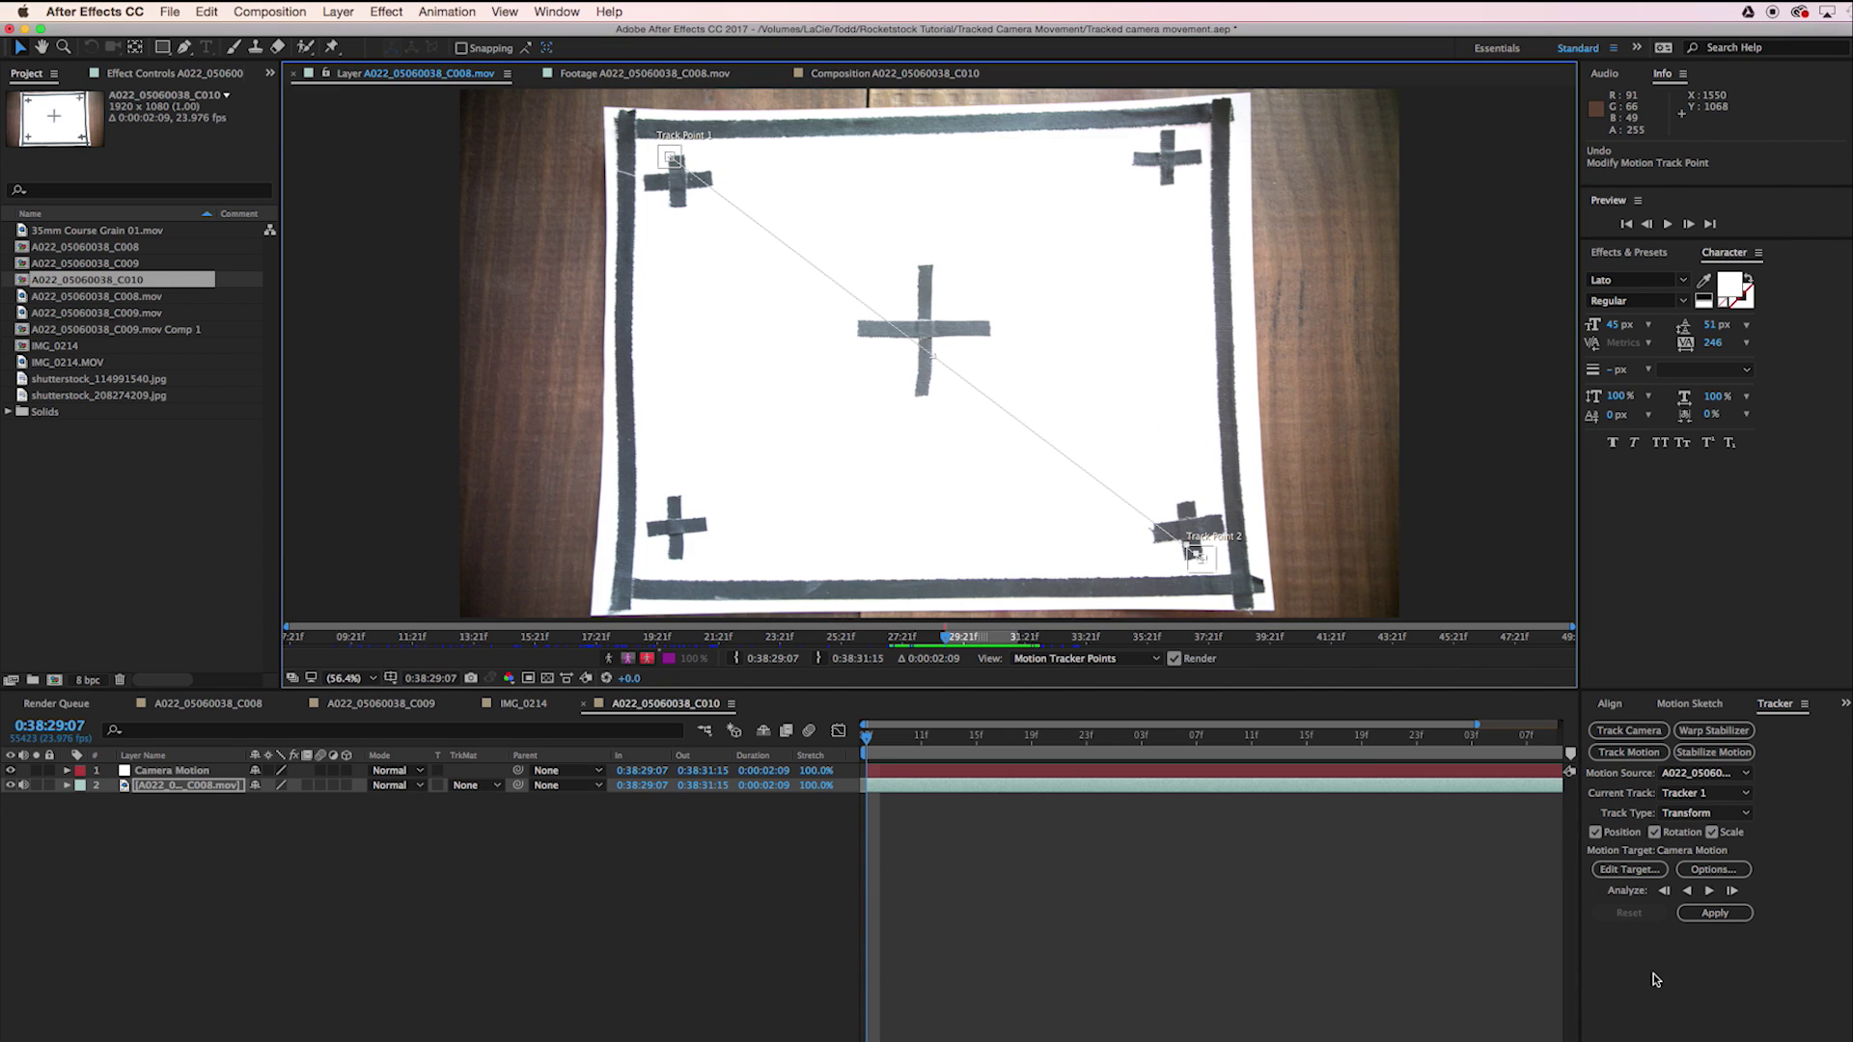
- Analyze the track forward, apply it to Camera Motion in X and Y, and preview
click(1710, 890)
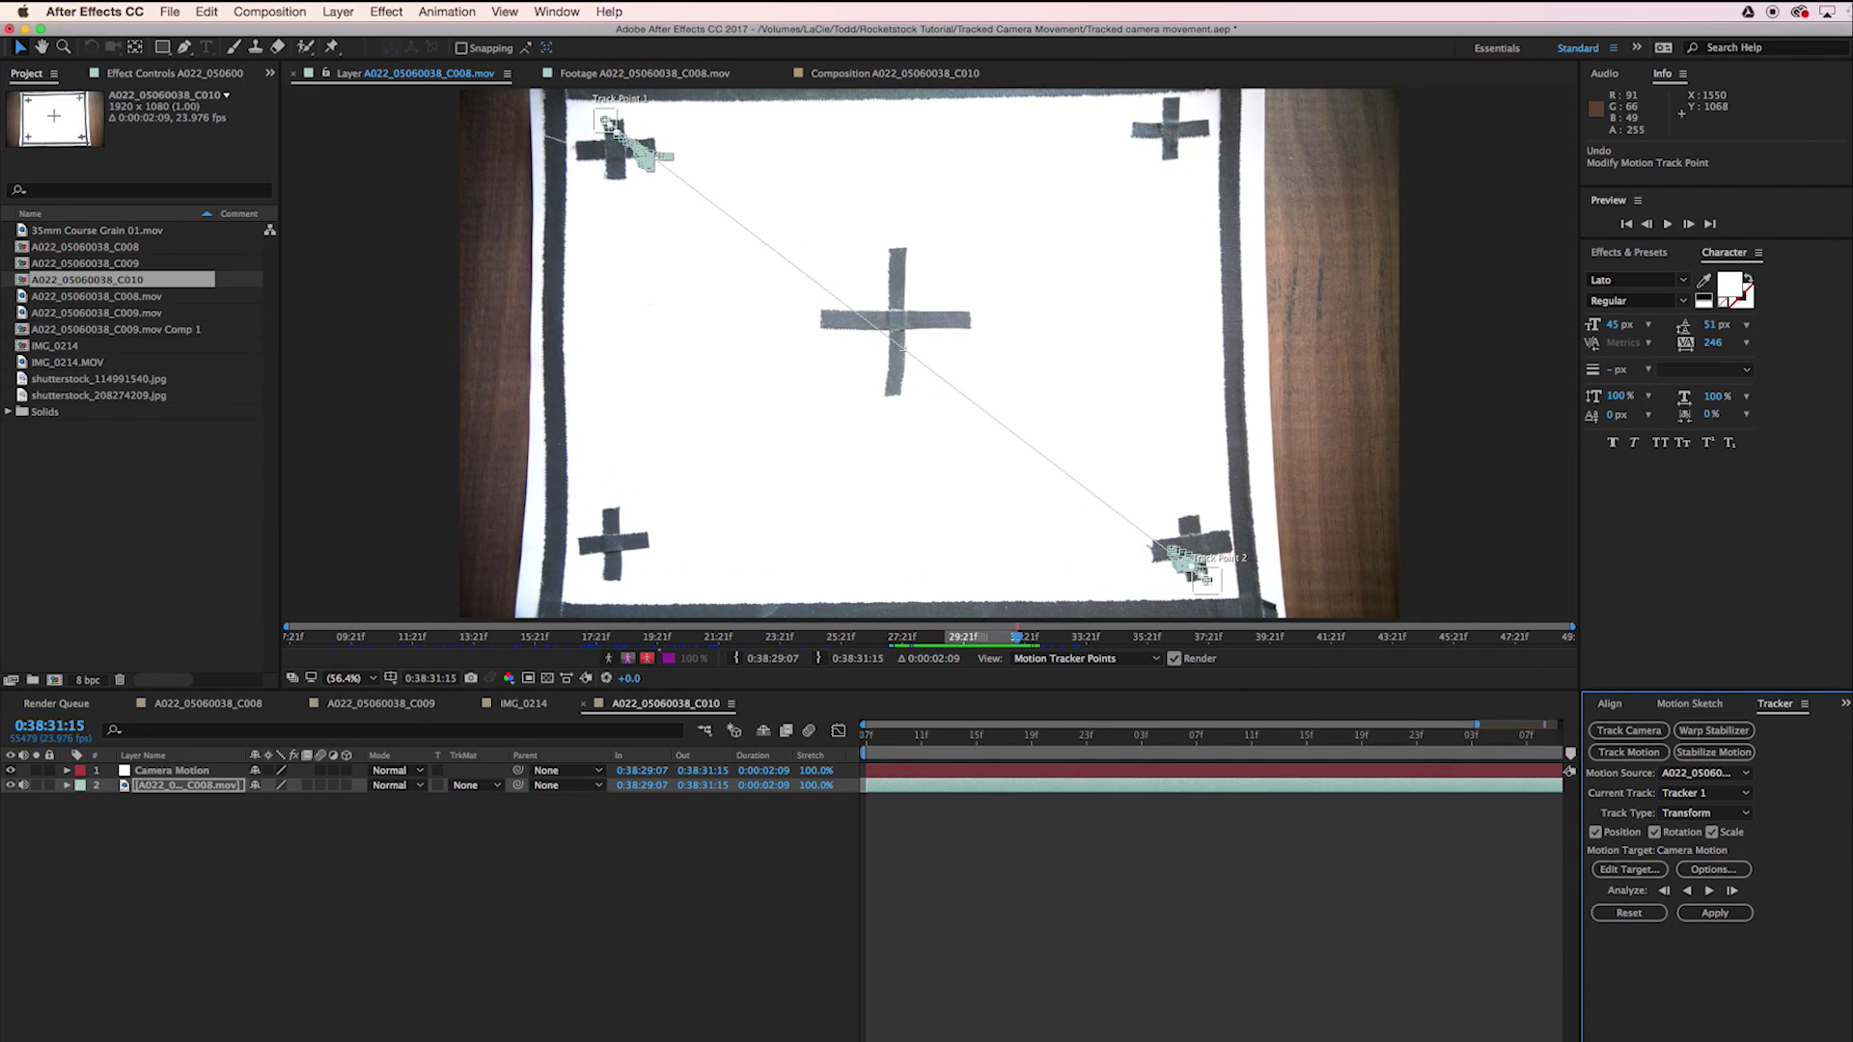
click(1700, 917)
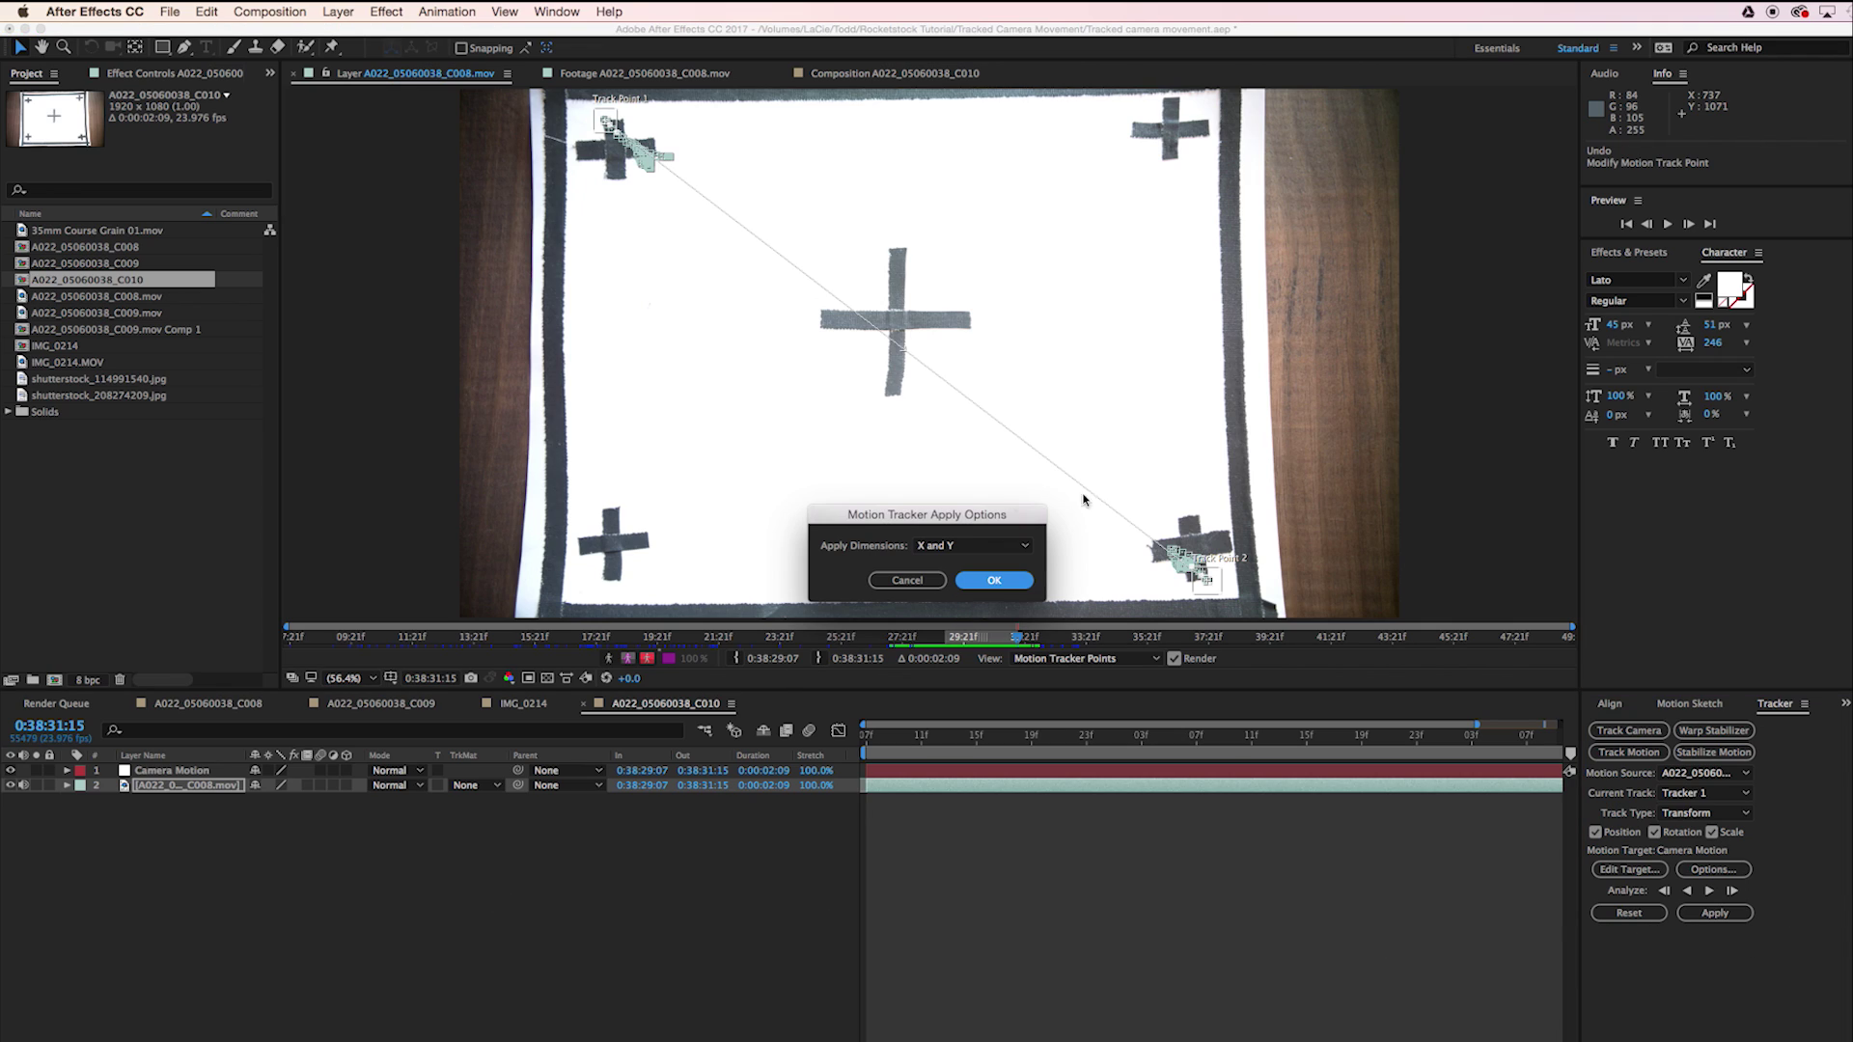
click(990, 579)
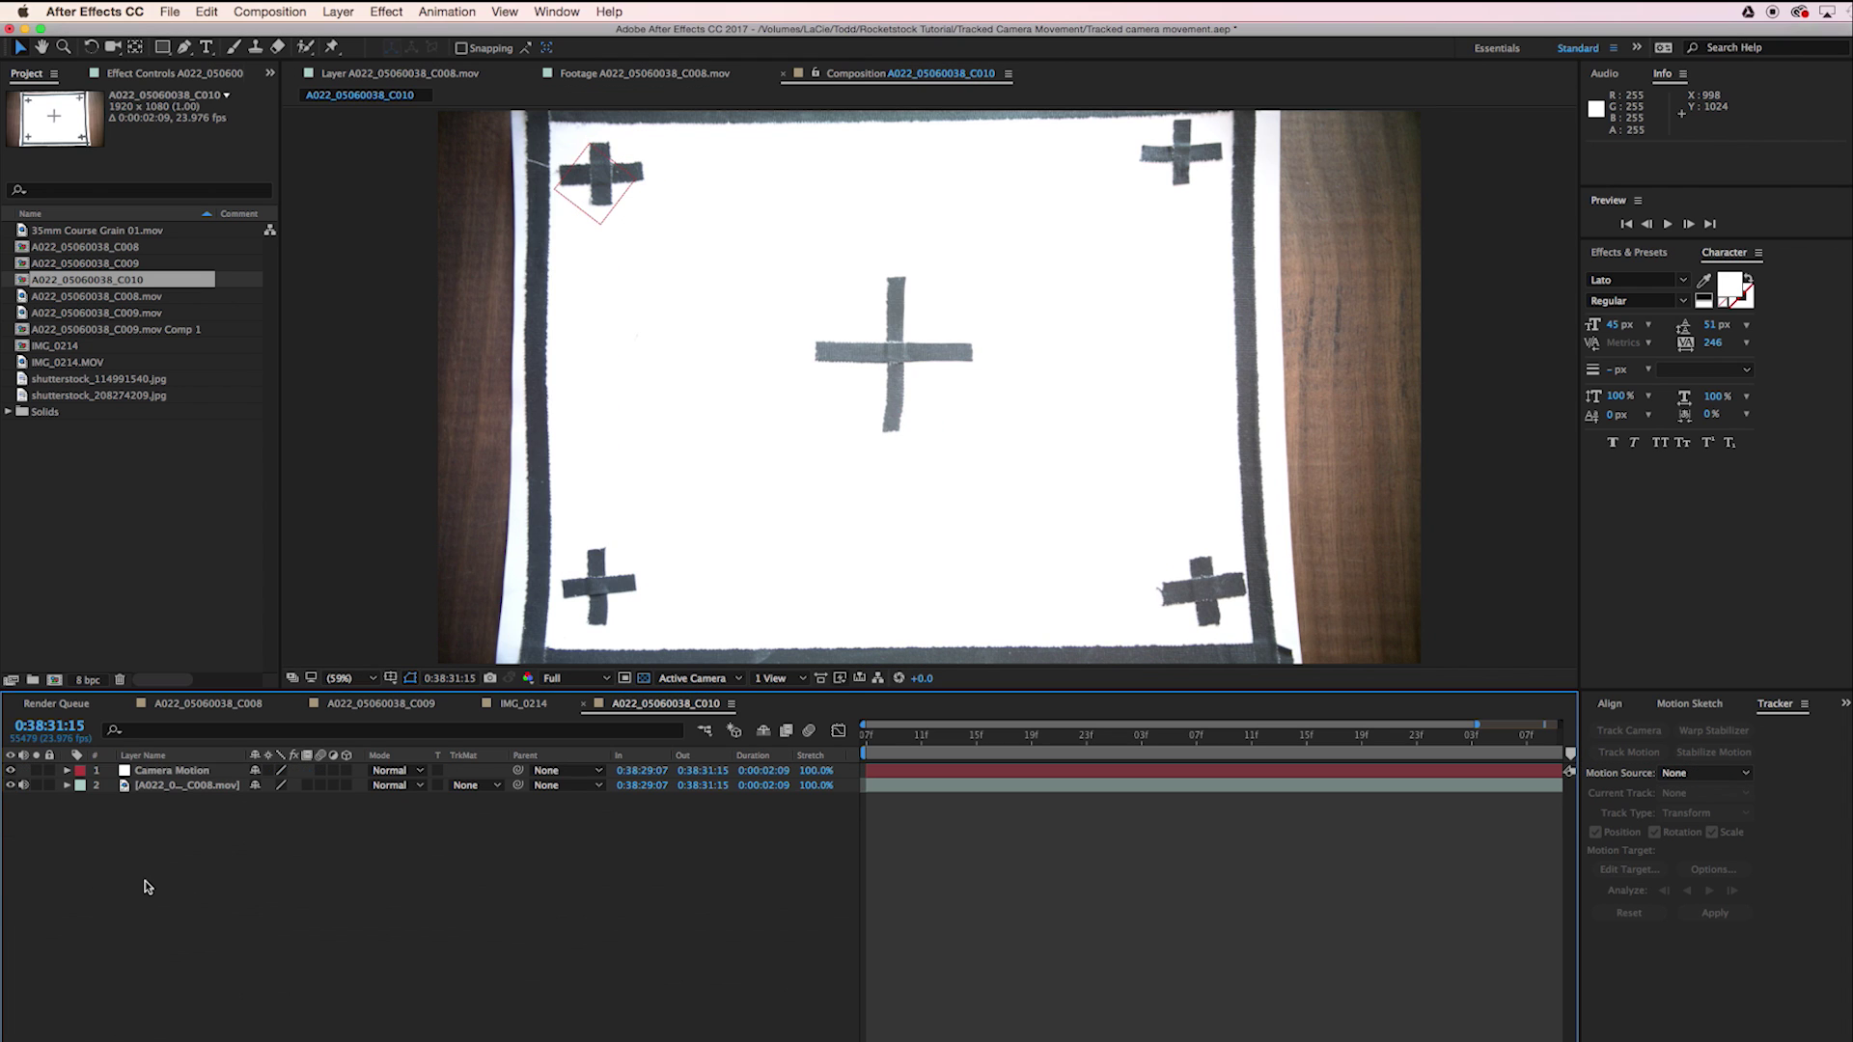
key(space)
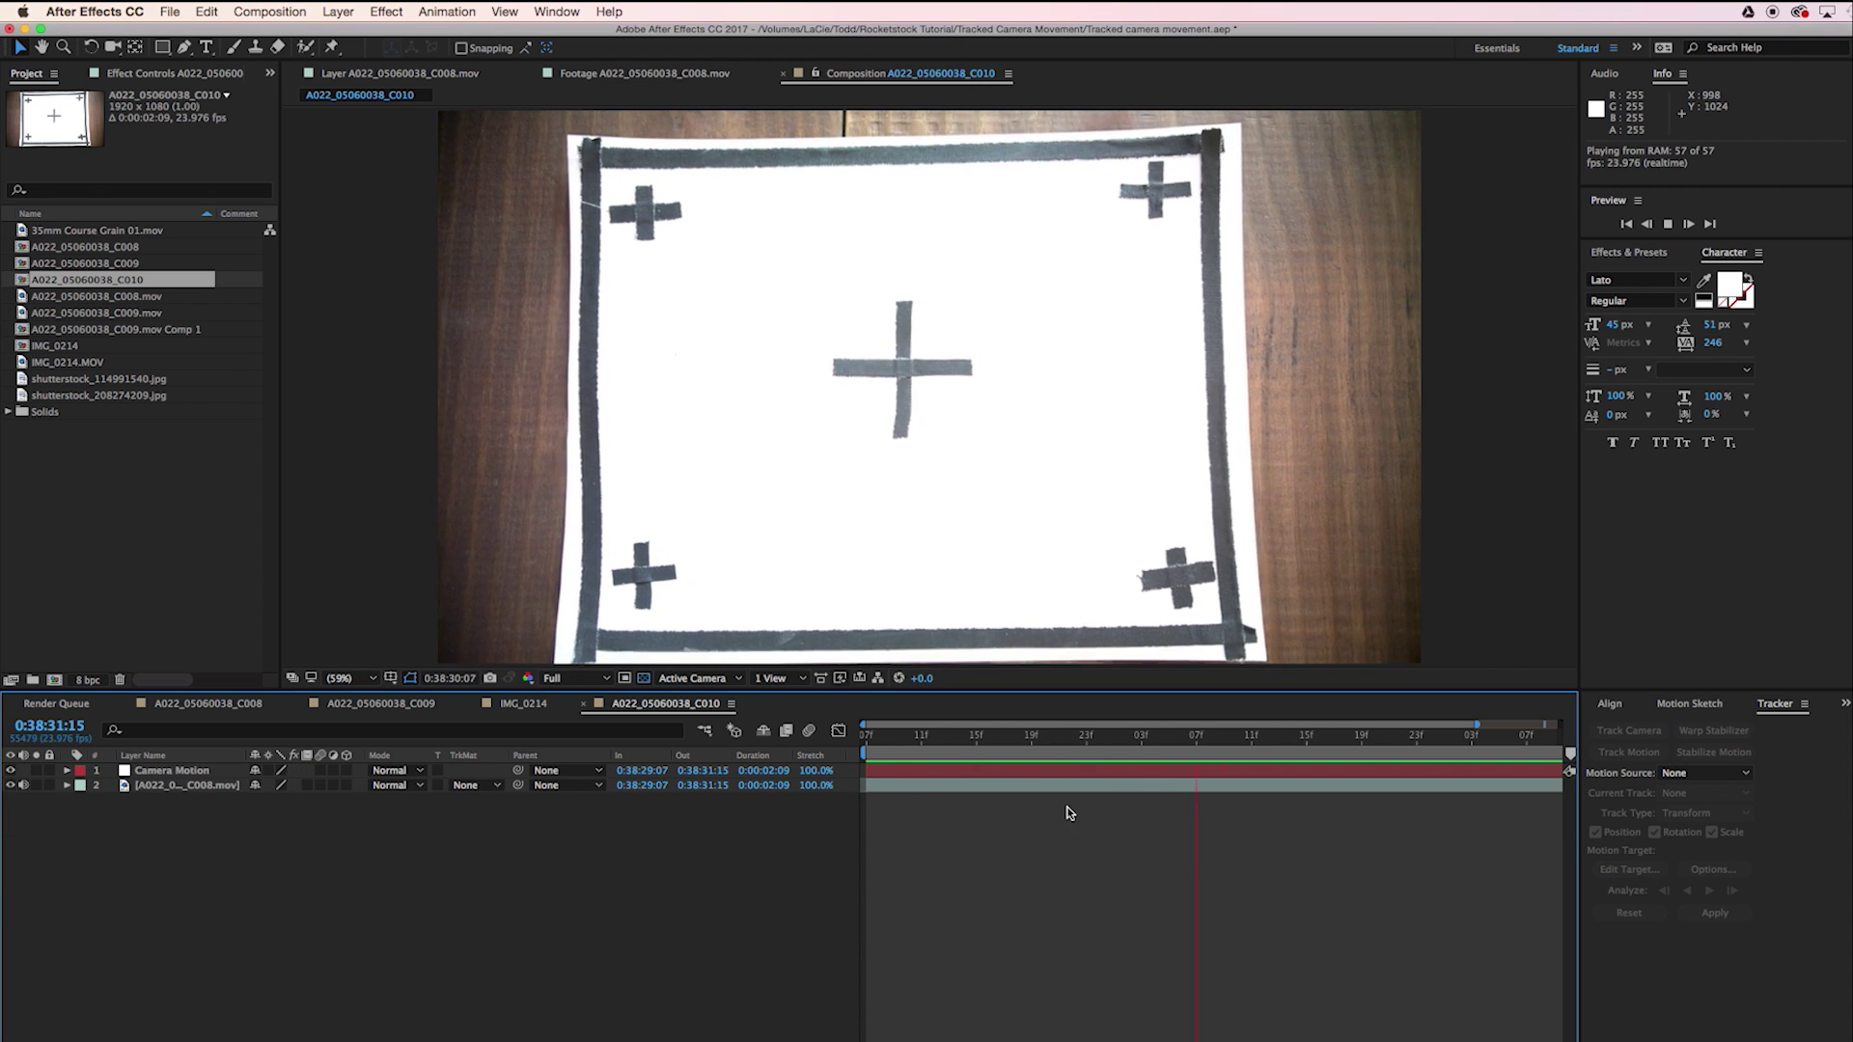
drag(1091, 740, 1055, 810)
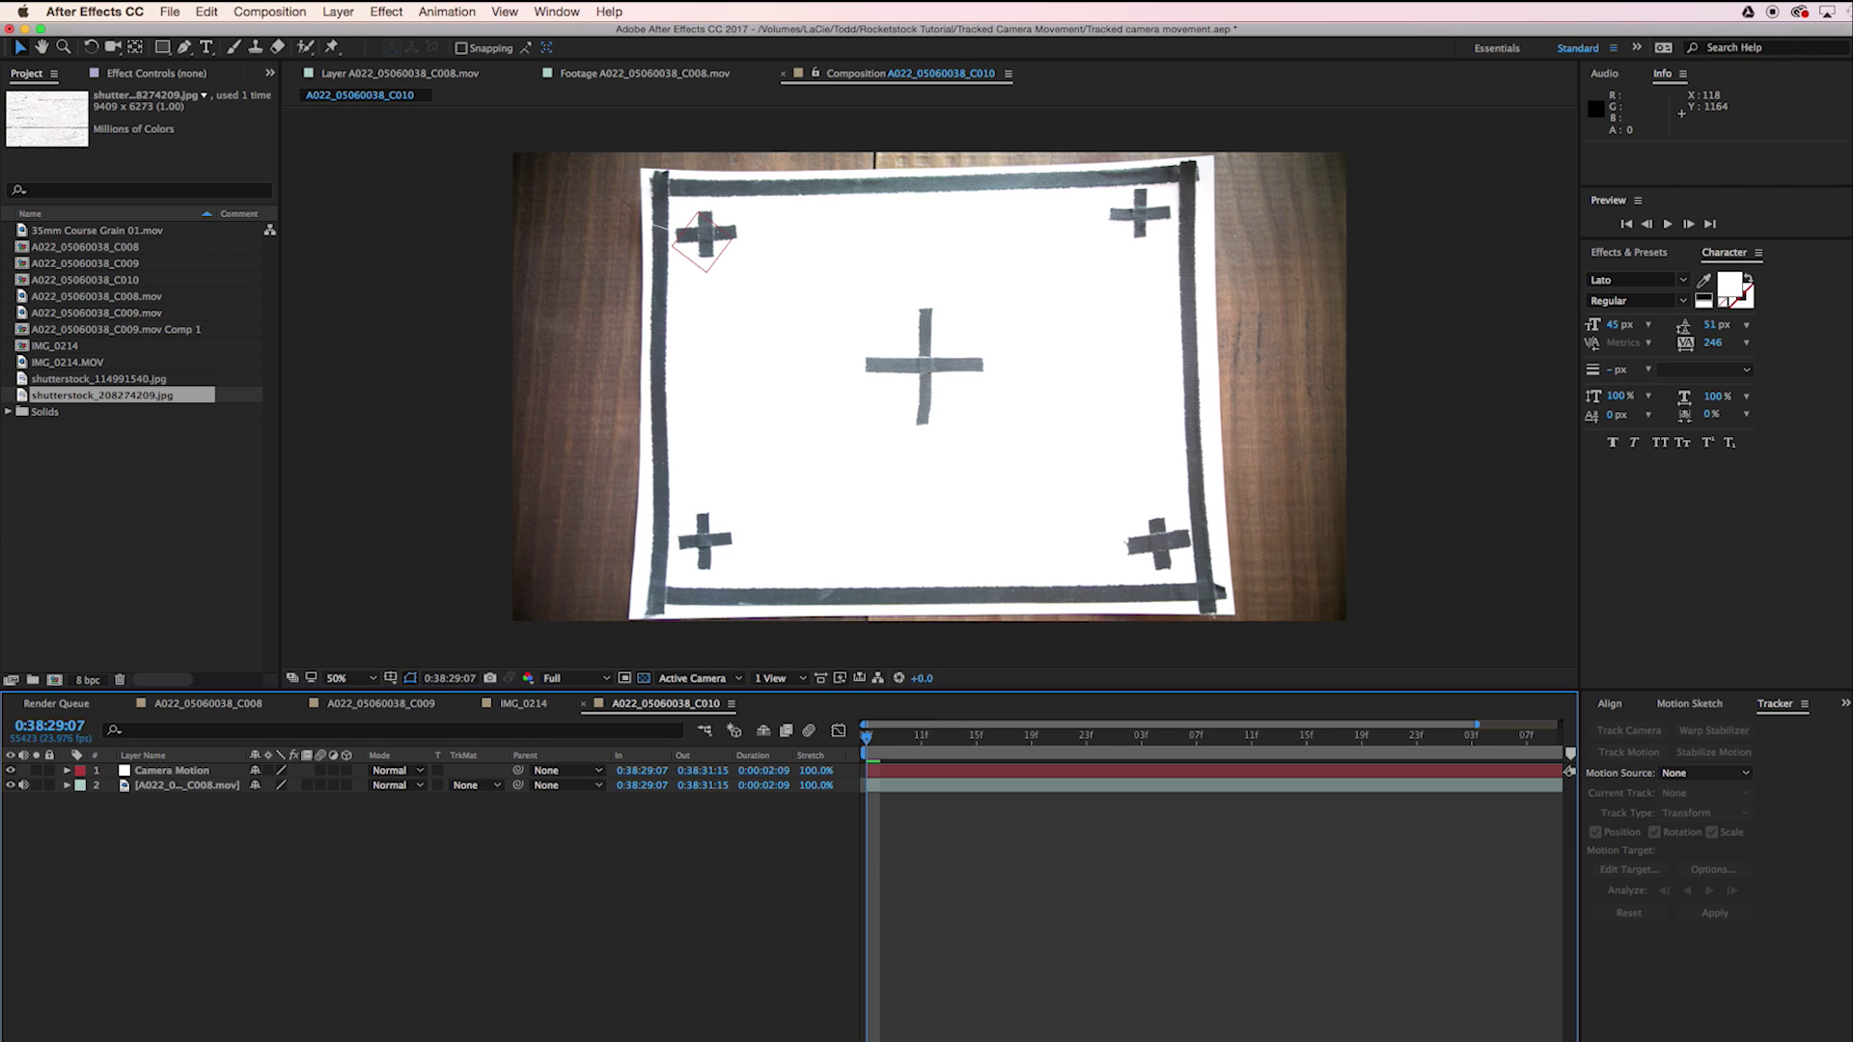
- Add the wood texture shutterstock_208274209.jpg to the composition and scale it to 24%
scroll(214, 804, right, 2)
click(166, 543)
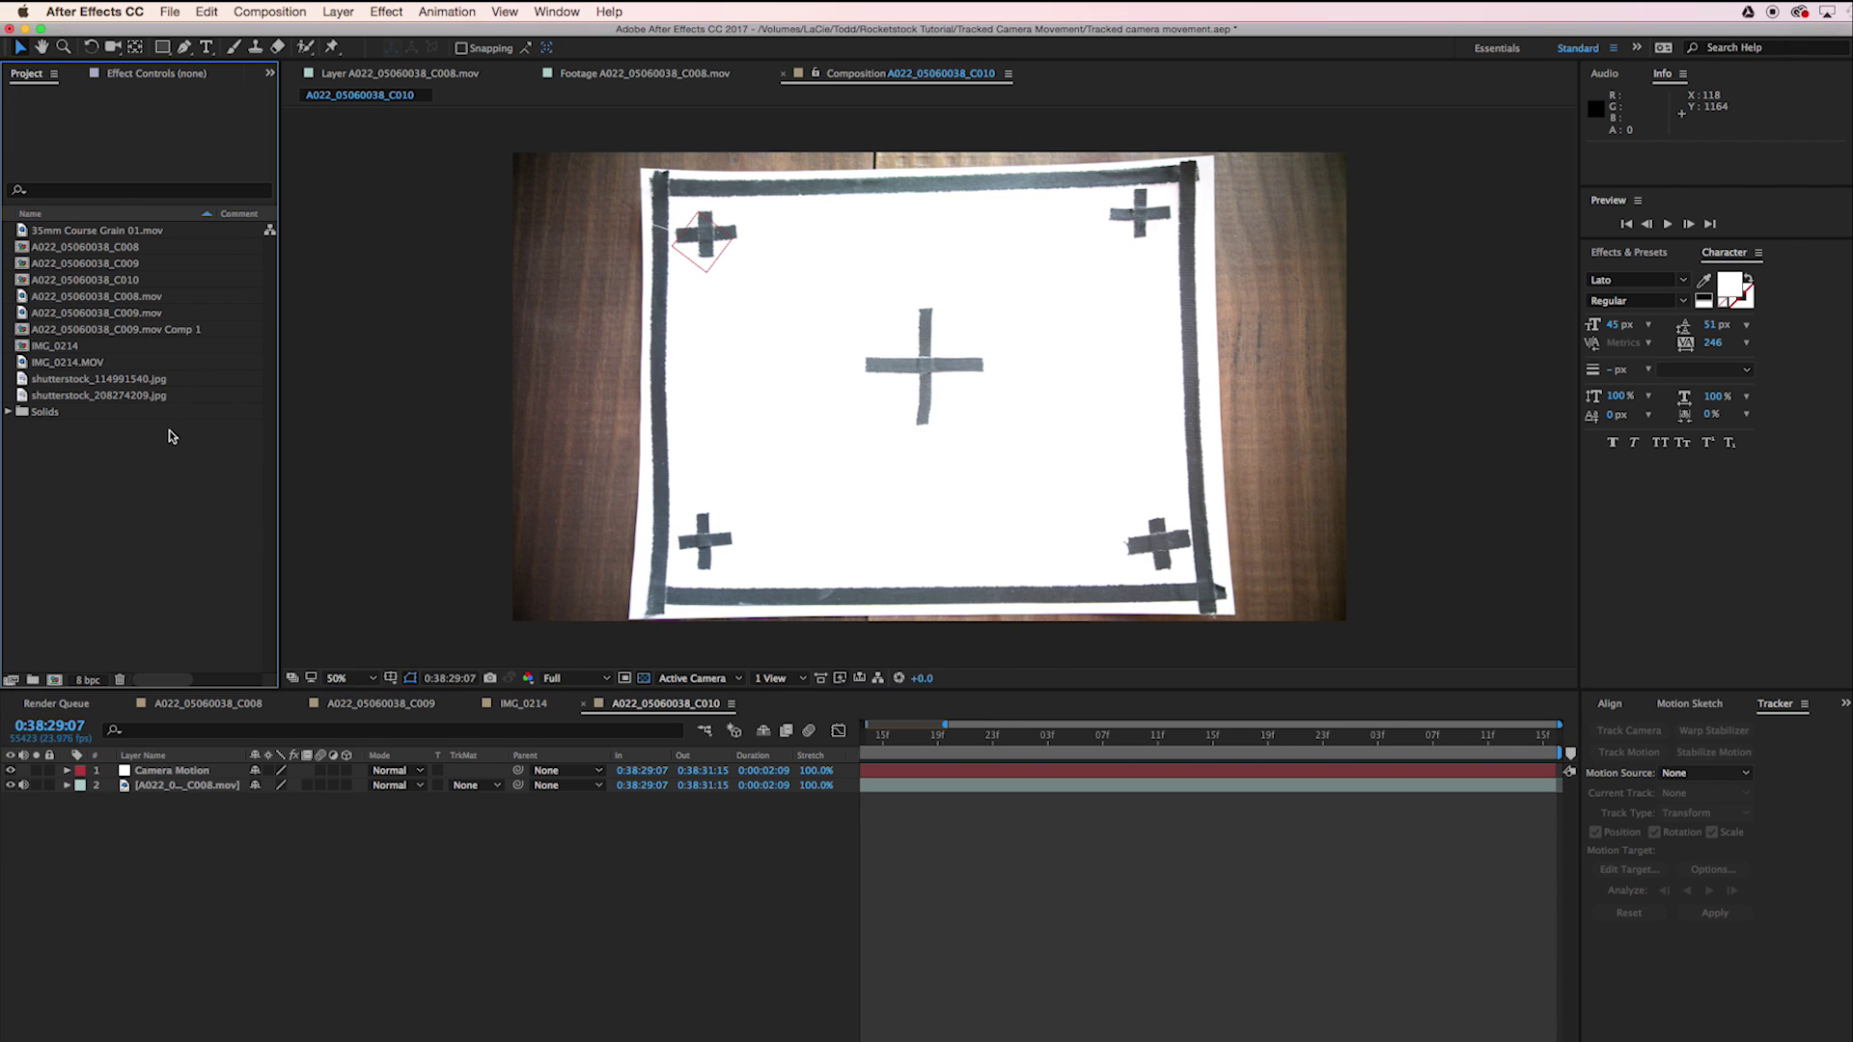
drag(138, 402, 978, 406)
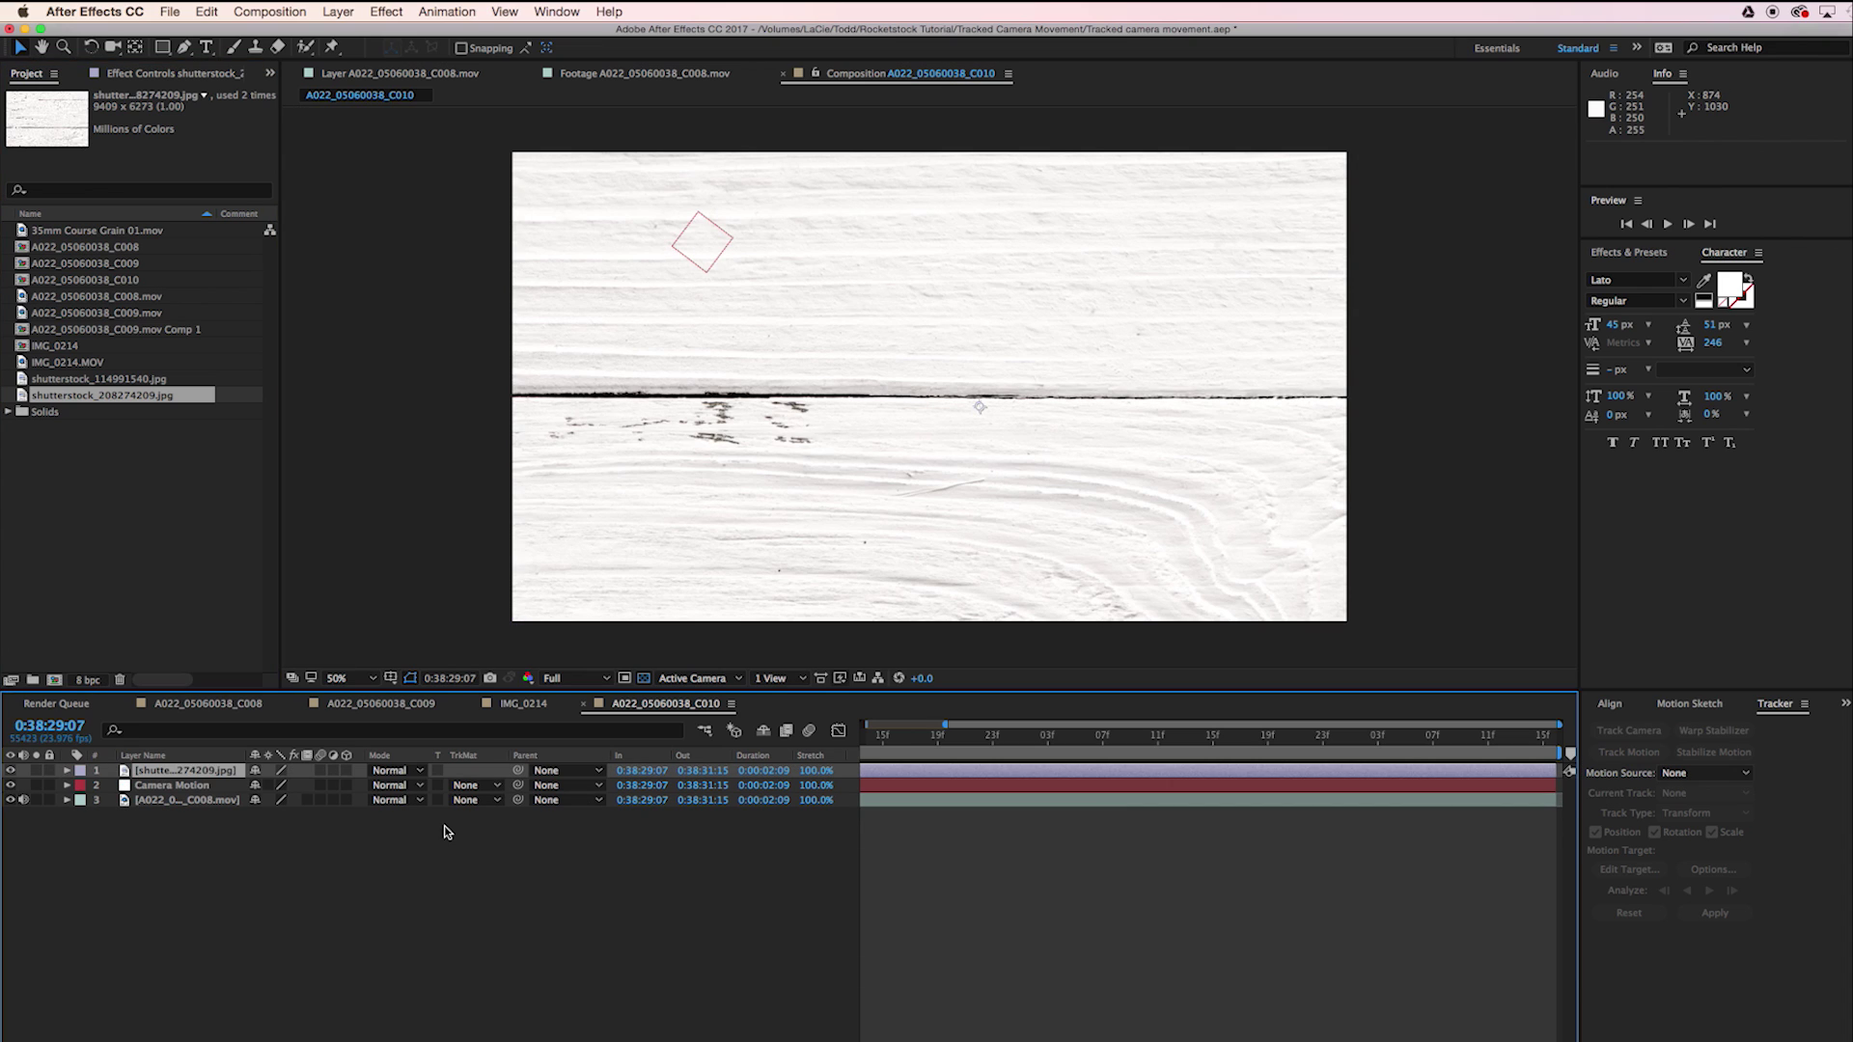
key(s)
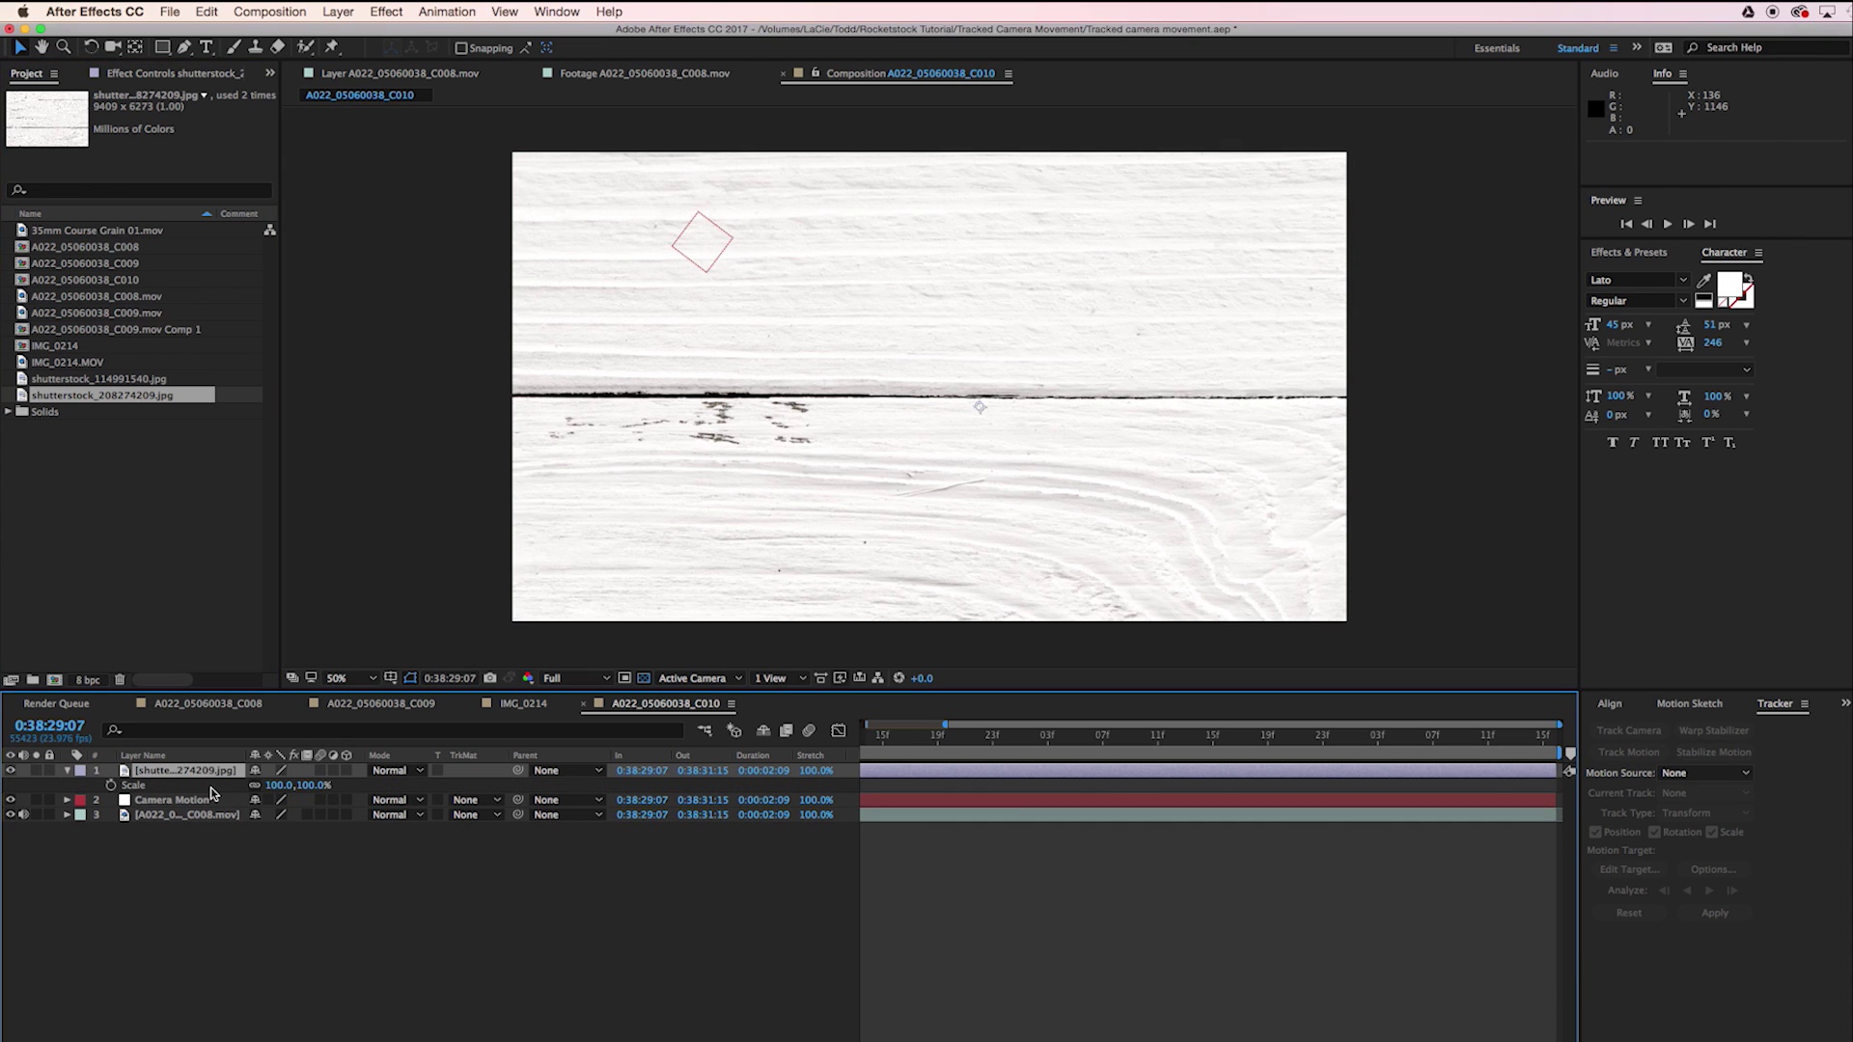
drag(269, 790, 202, 786)
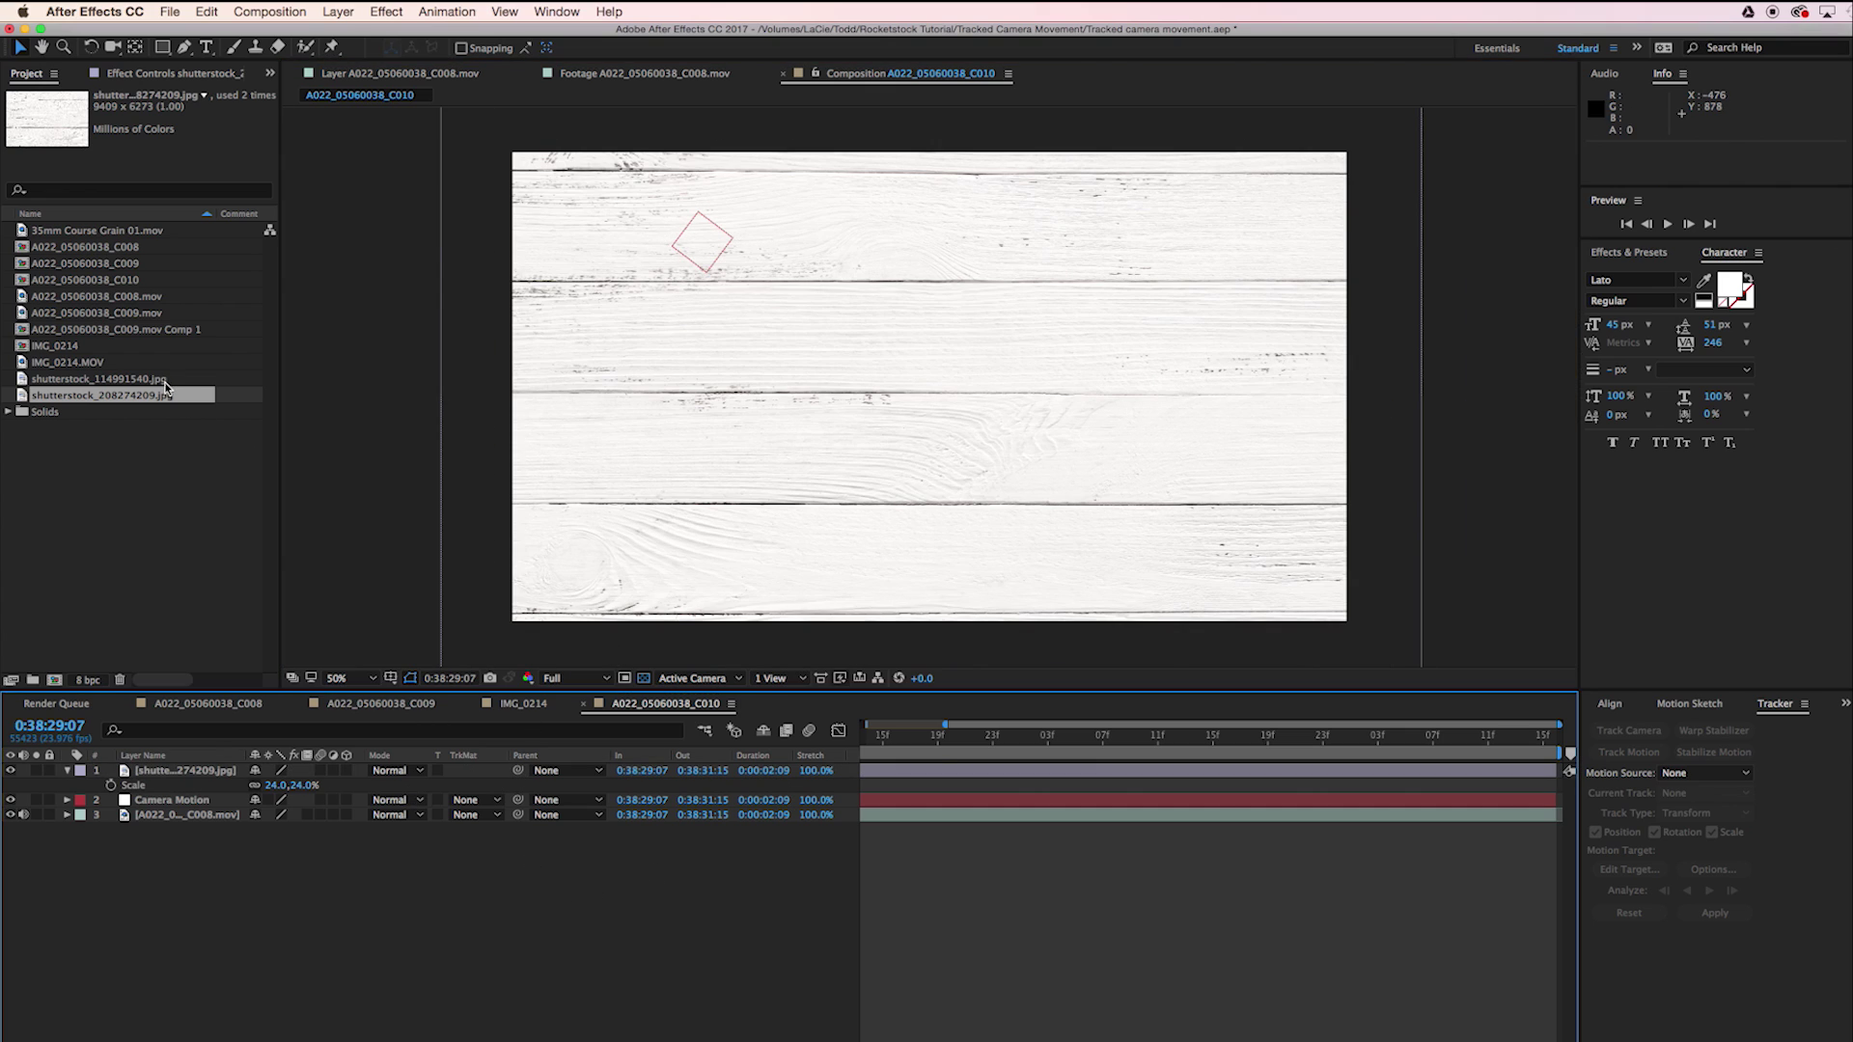
- Add the old house photo shutterstock_114991540.jpg above the wood and scale it to 34%
click(123, 381)
drag(84, 380, 975, 422)
key(s)
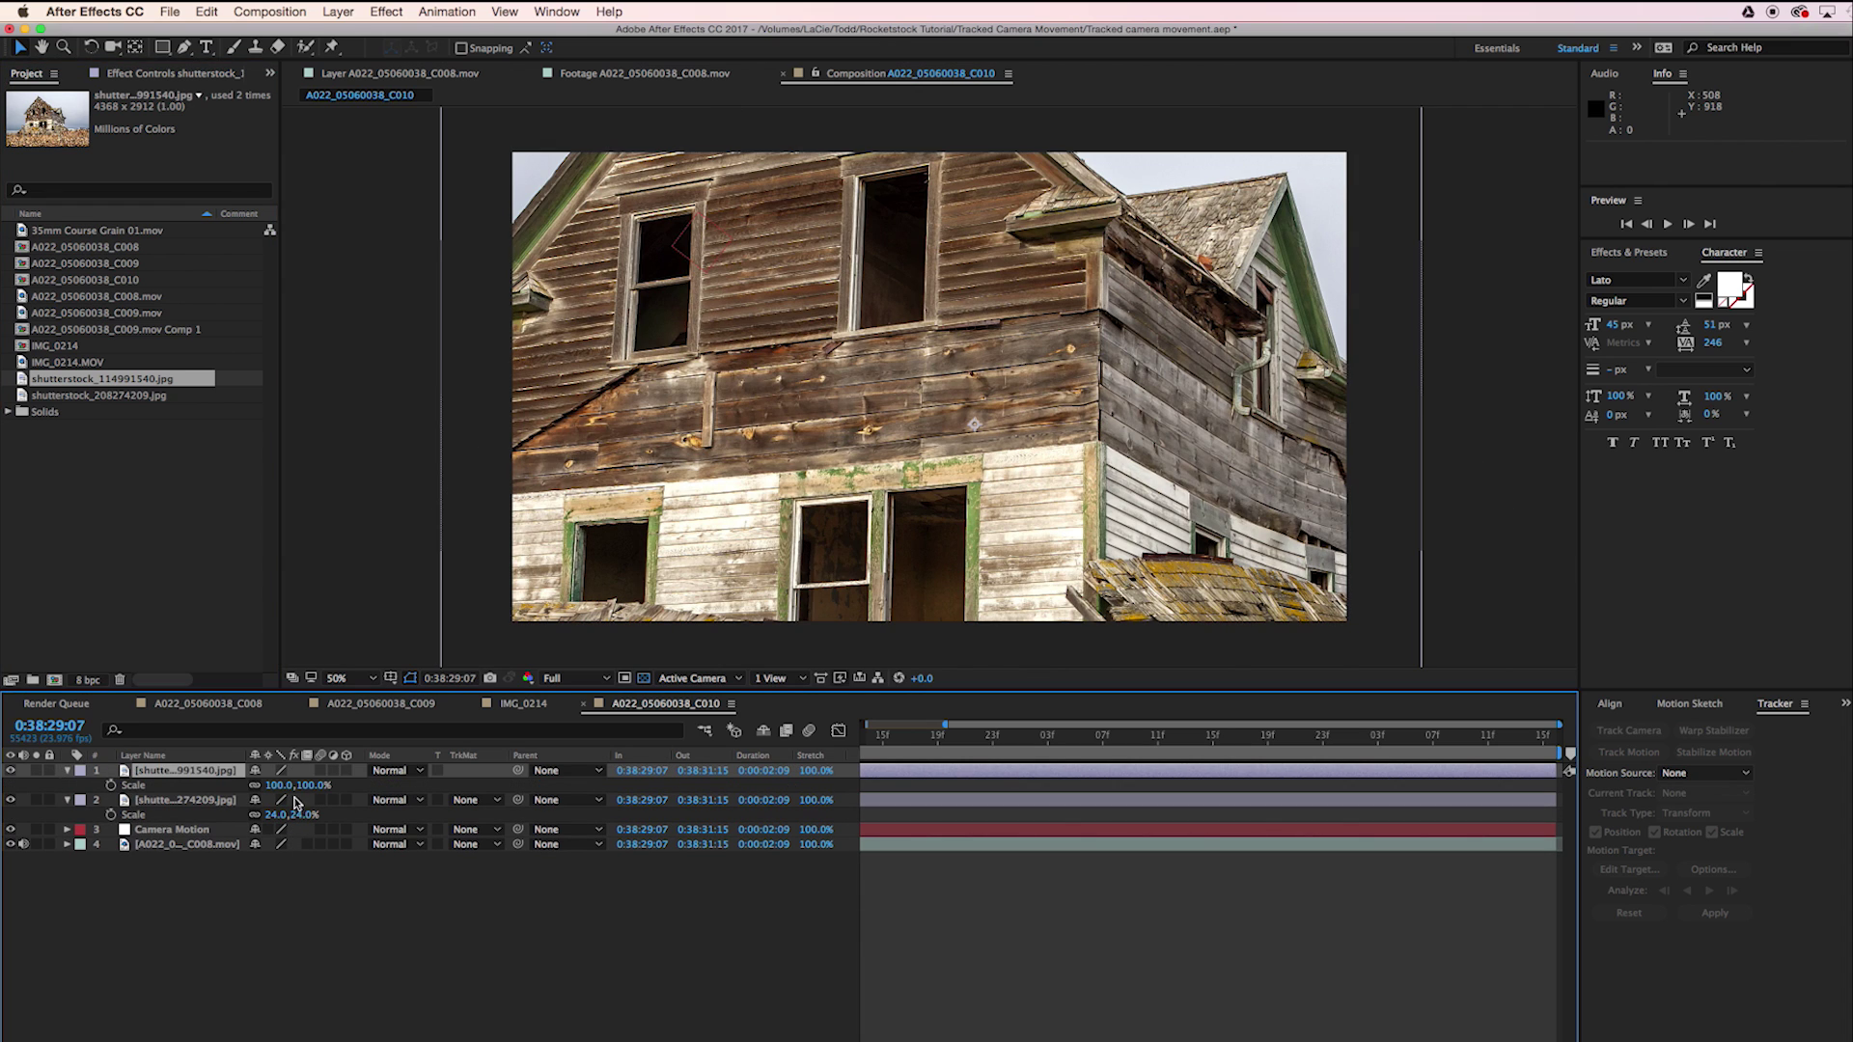
drag(301, 786, 244, 787)
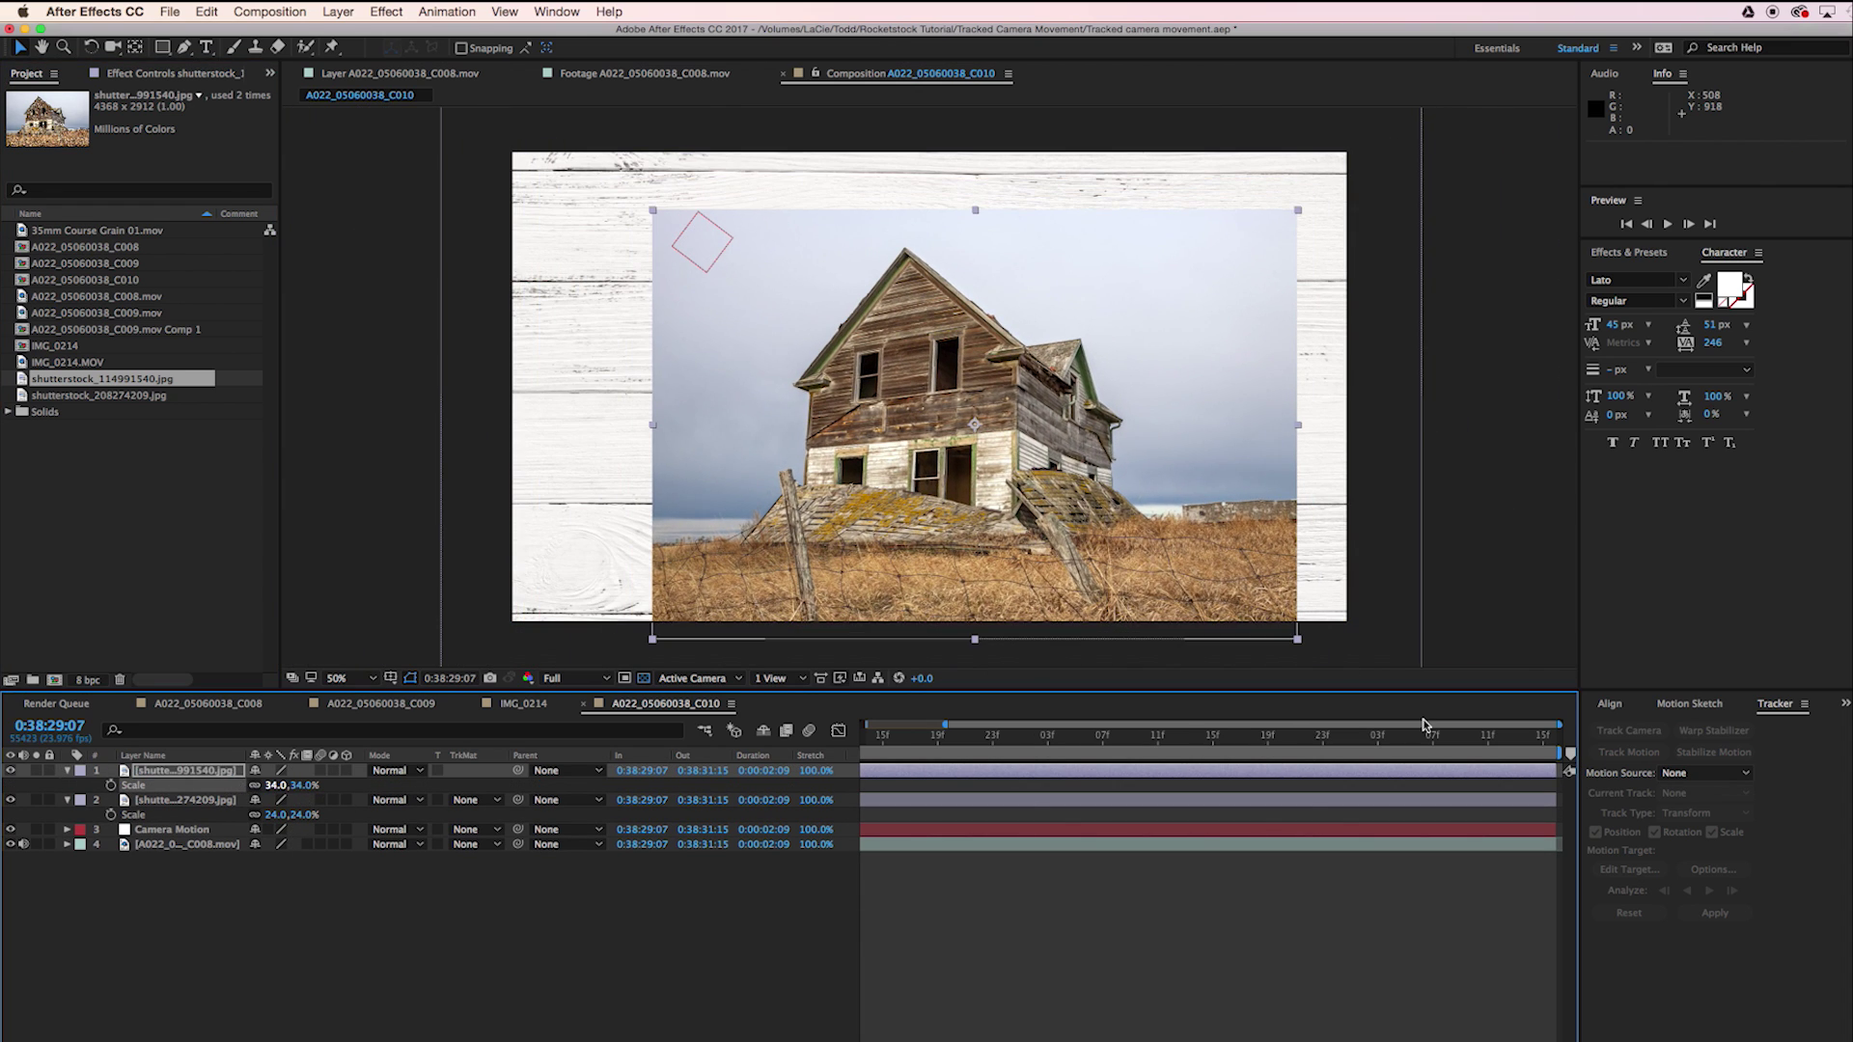
click(193, 968)
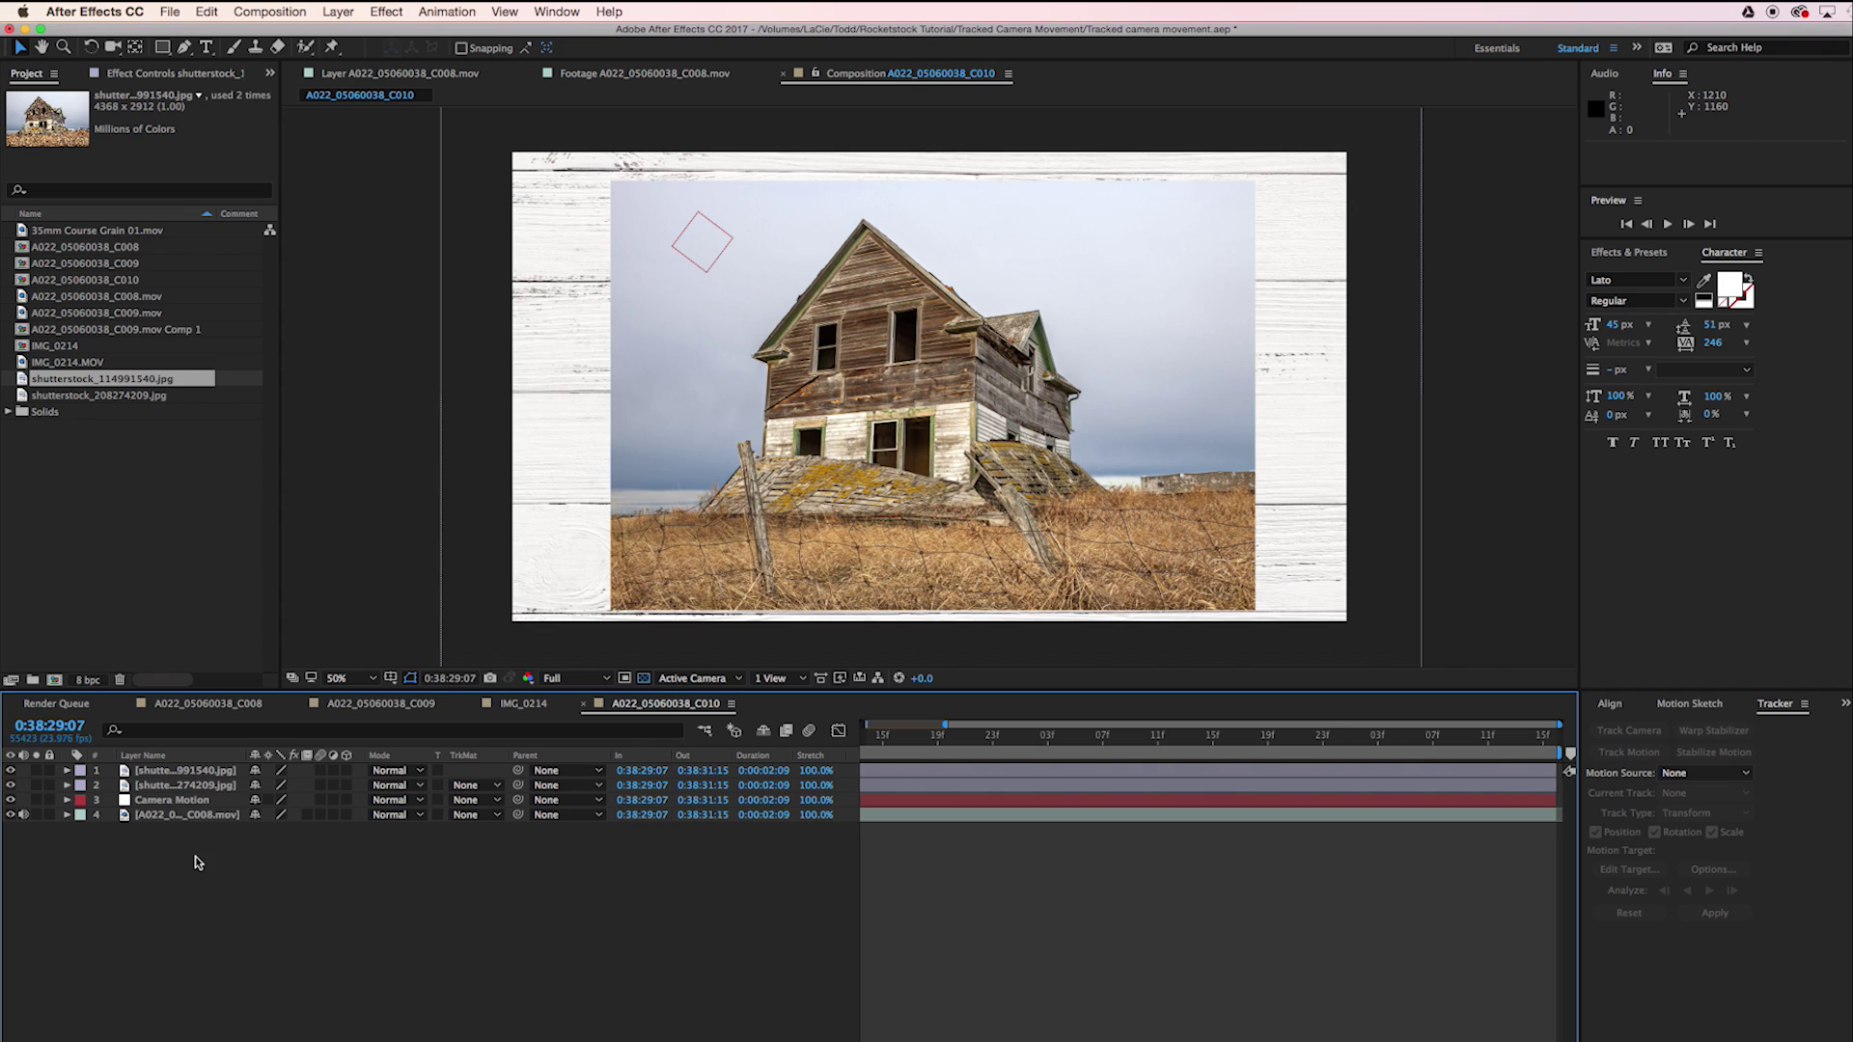
- Rotate the house photo layer to a small negative angle for a slight counter-clockwise tilt
click(188, 772)
key(r)
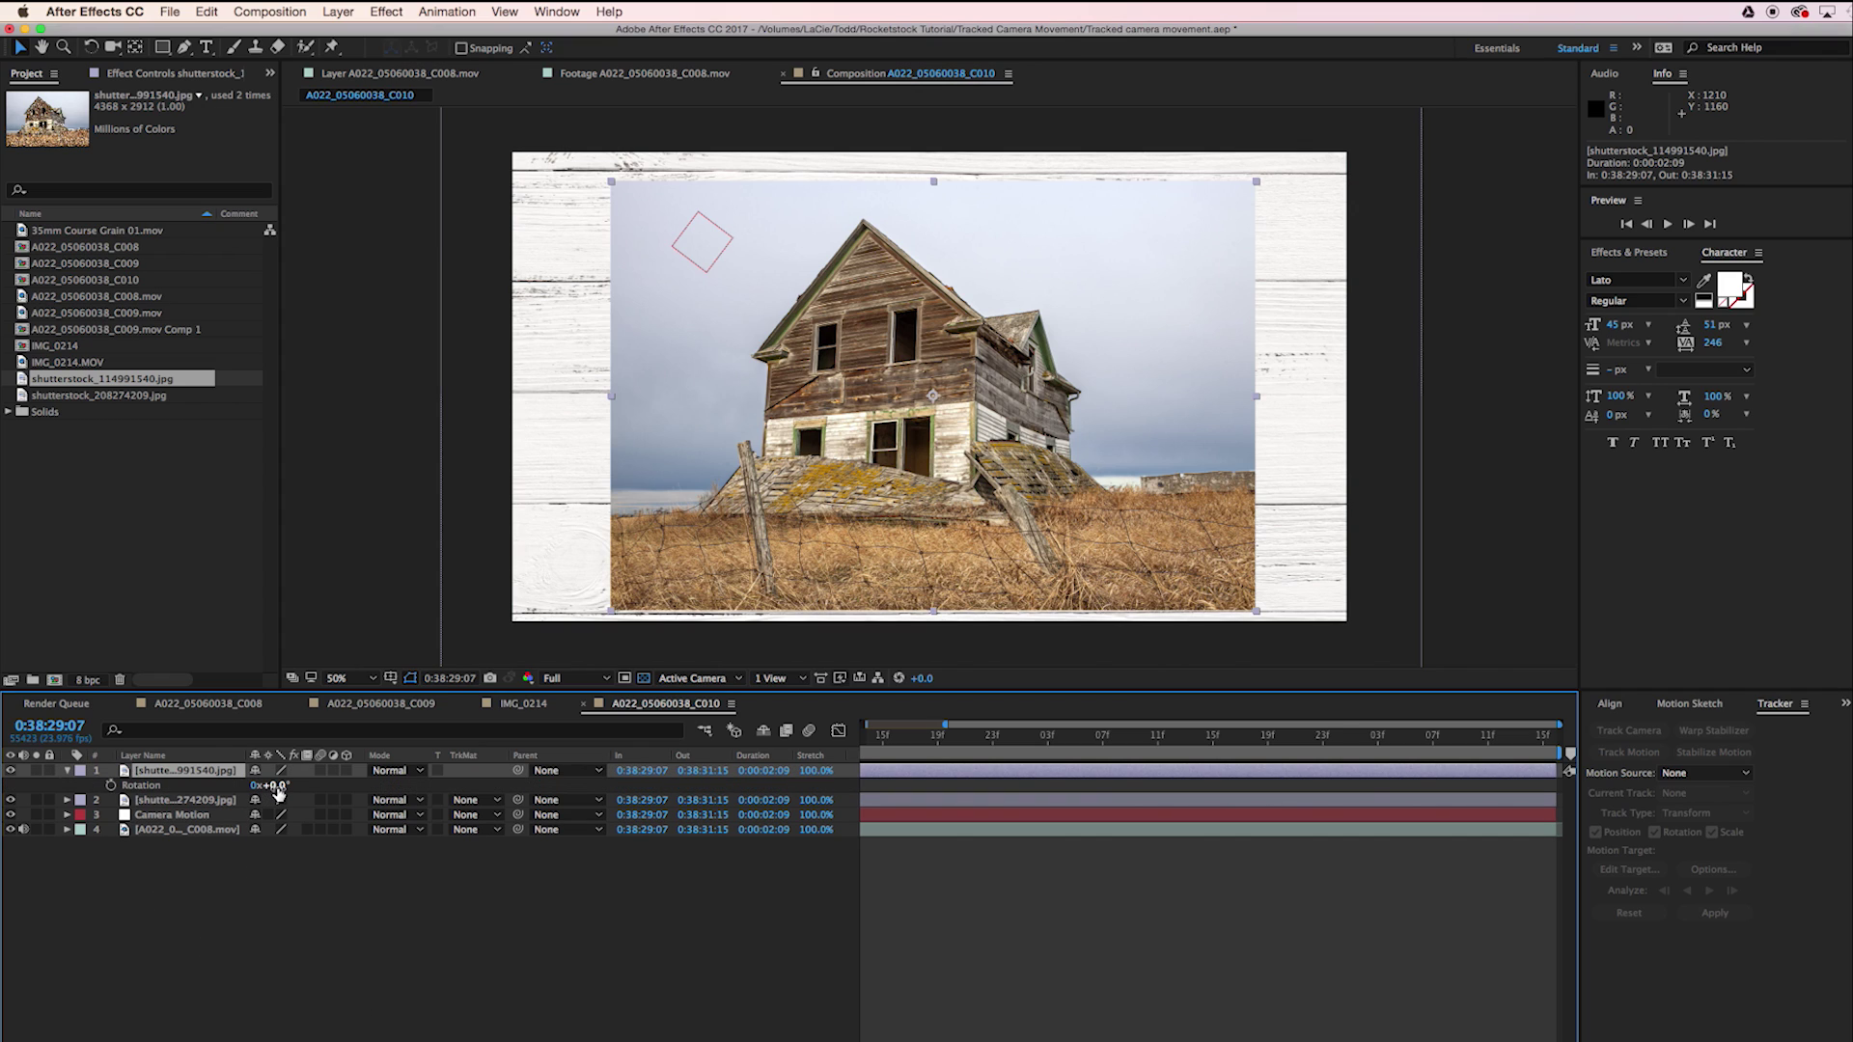
drag(277, 791, 258, 785)
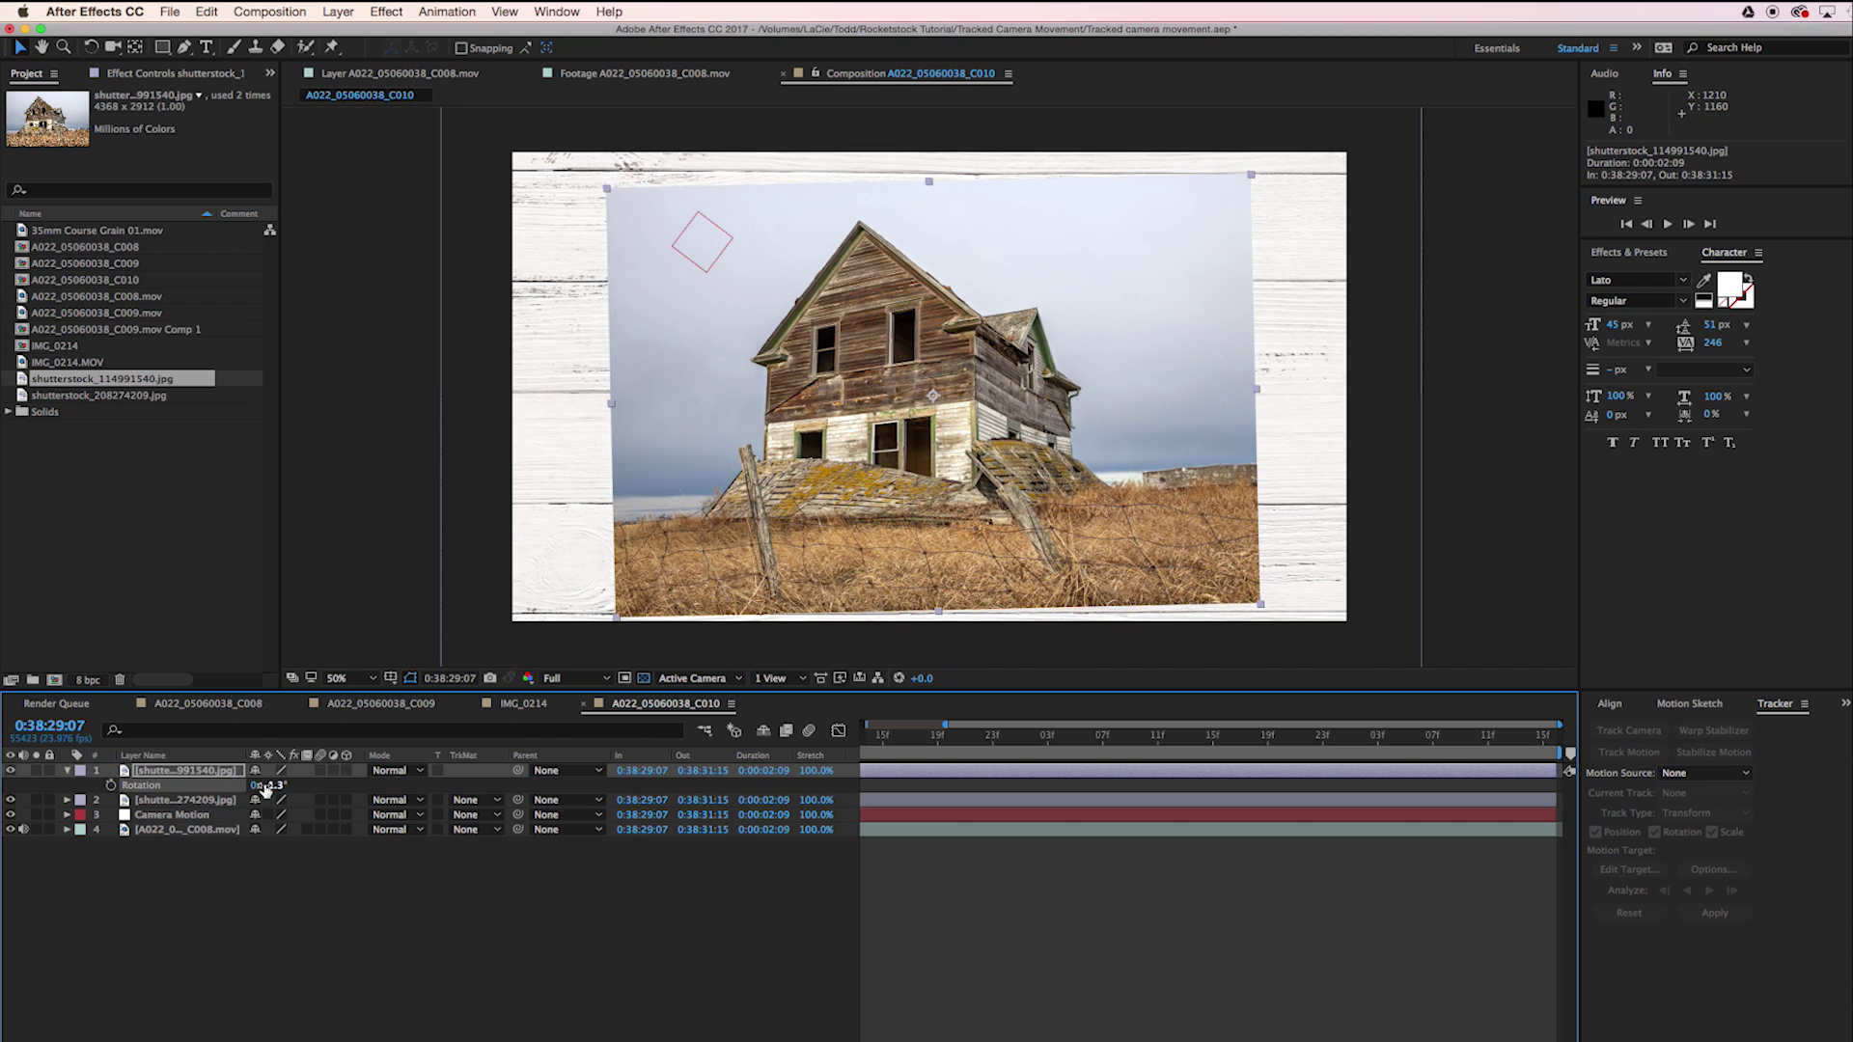
click(231, 862)
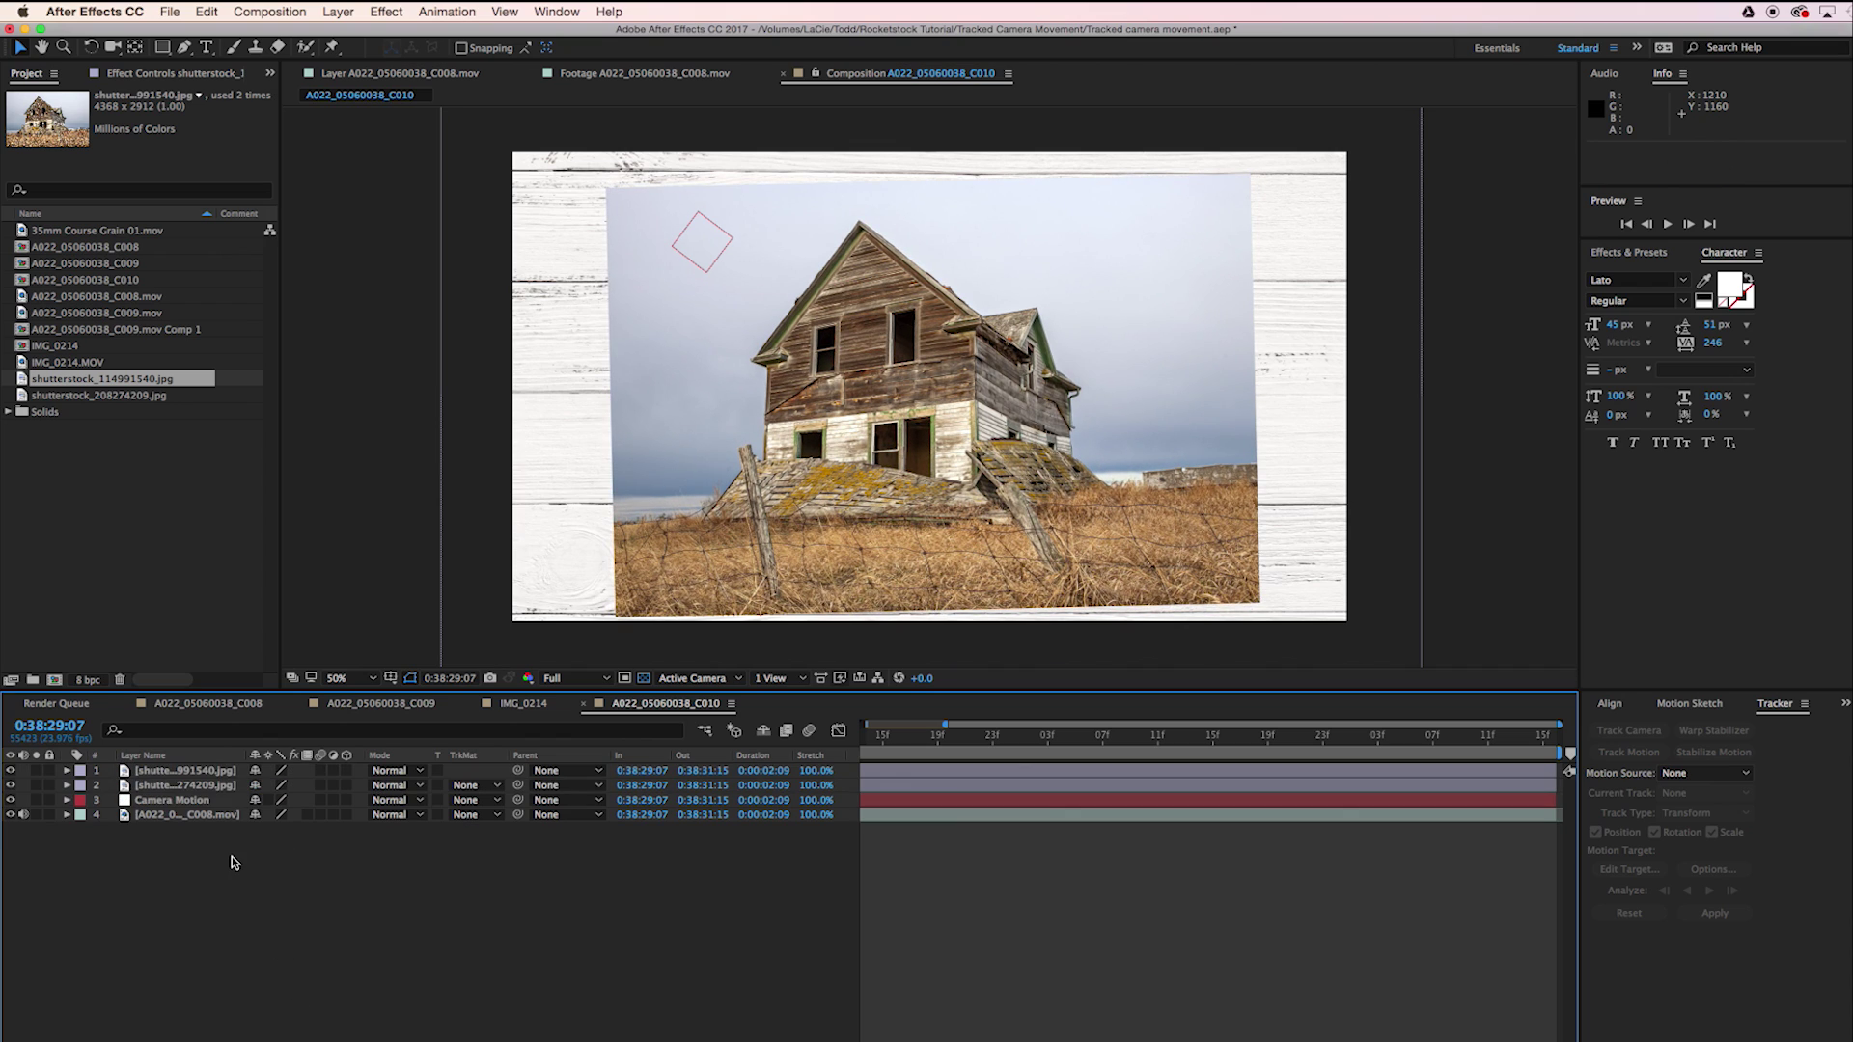
click(174, 773)
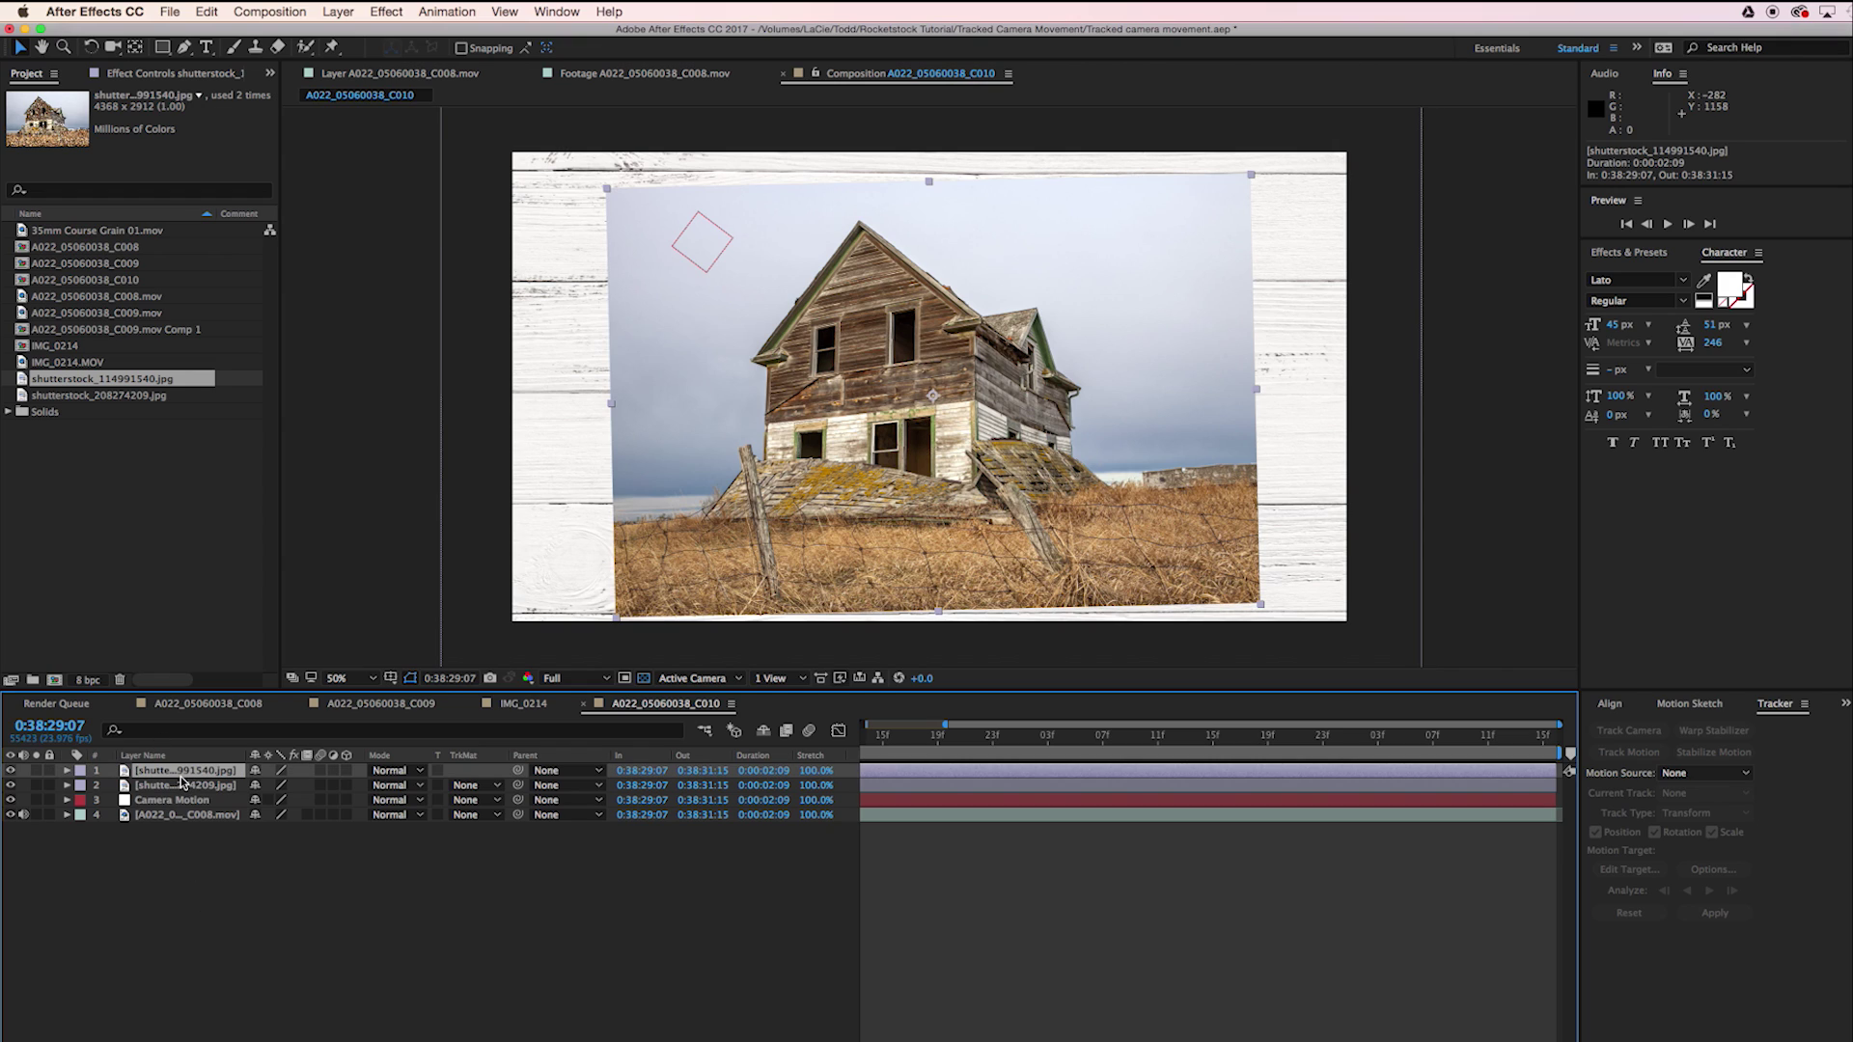
- Mask the whole house photo and add a Stroke on Mask 1, brush size 141.5, hardness 100%
double_click(160, 51)
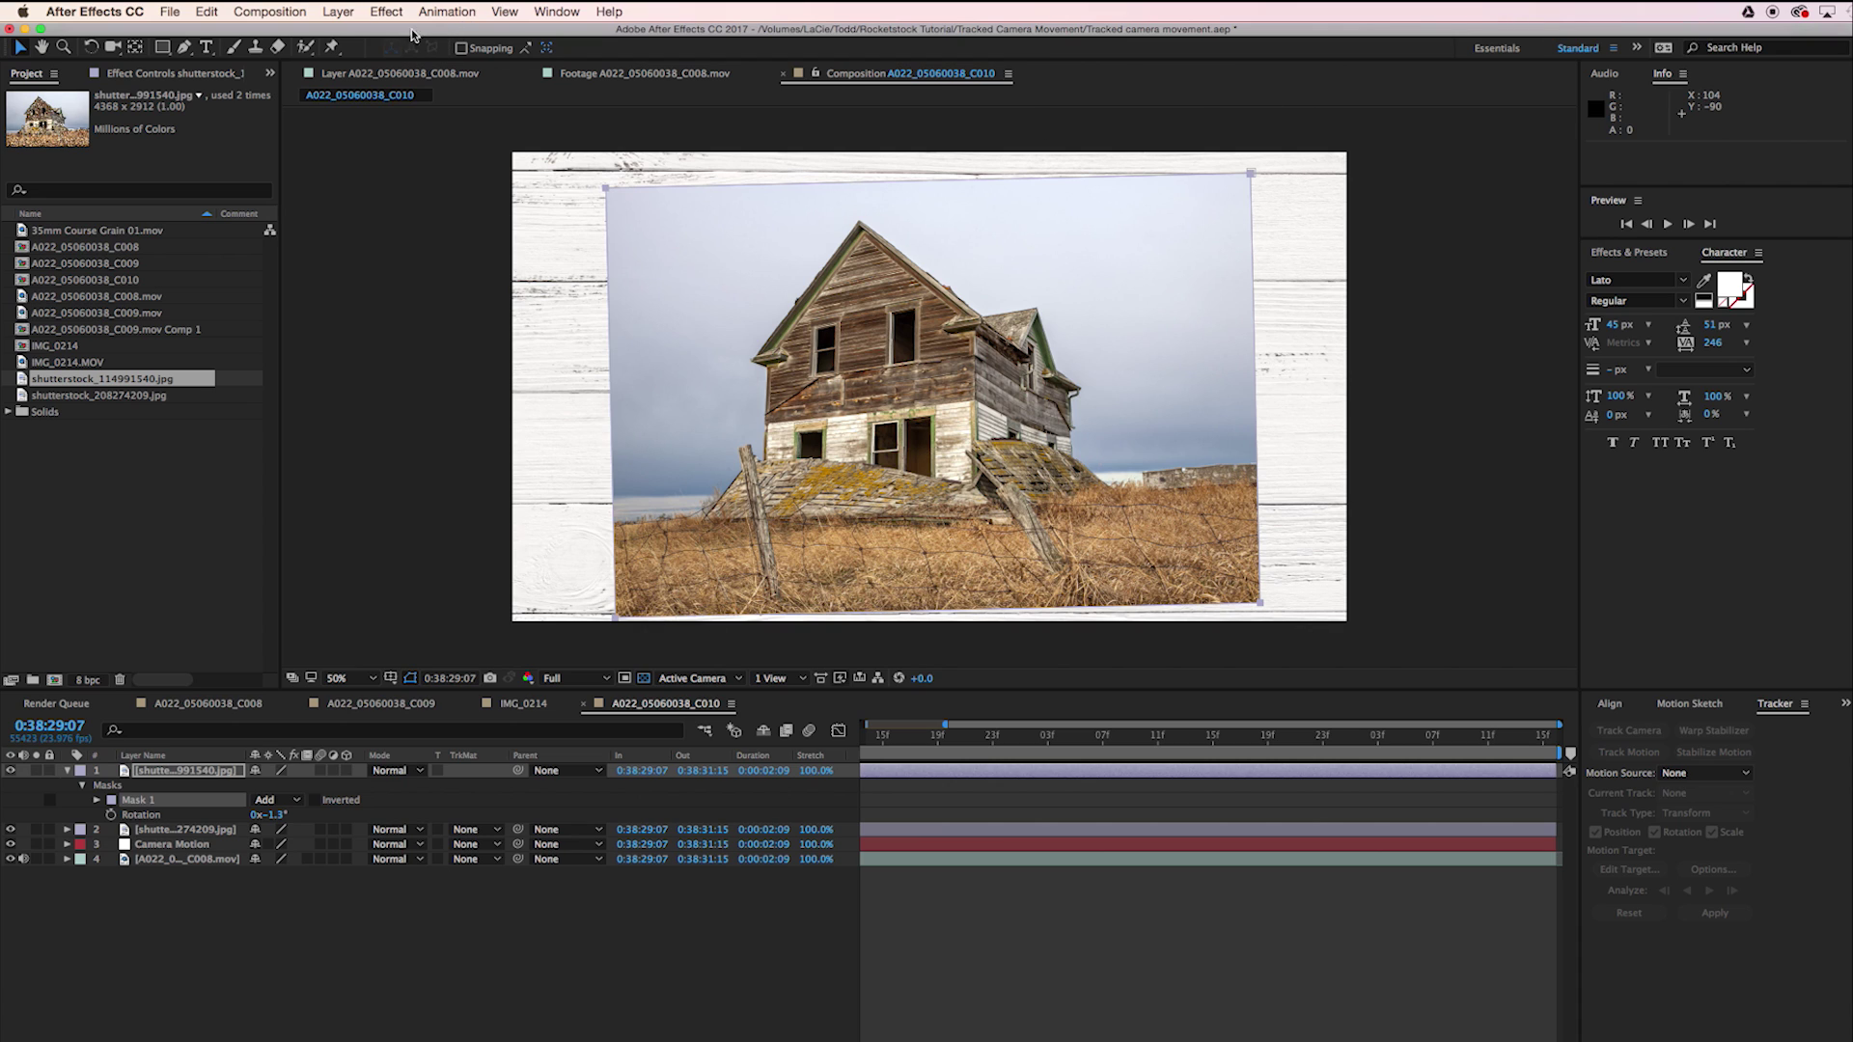
click(386, 10)
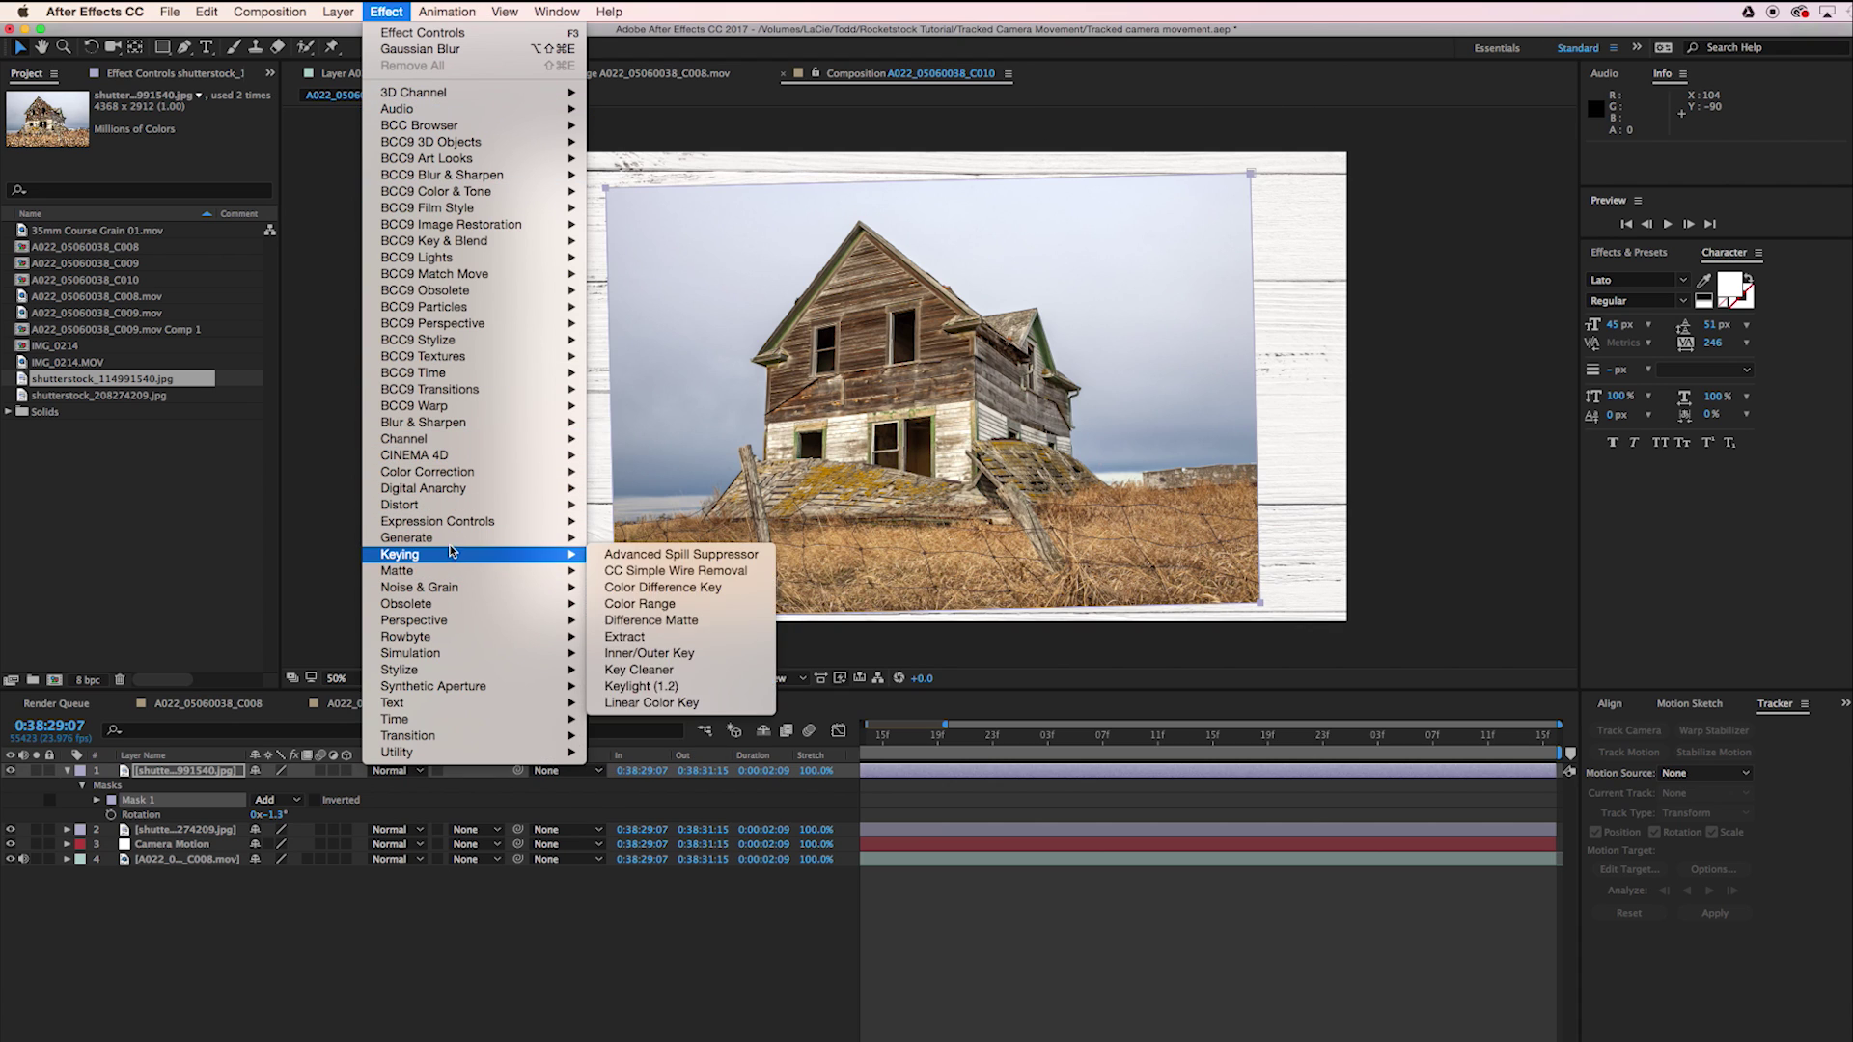
mouse_move(449, 547)
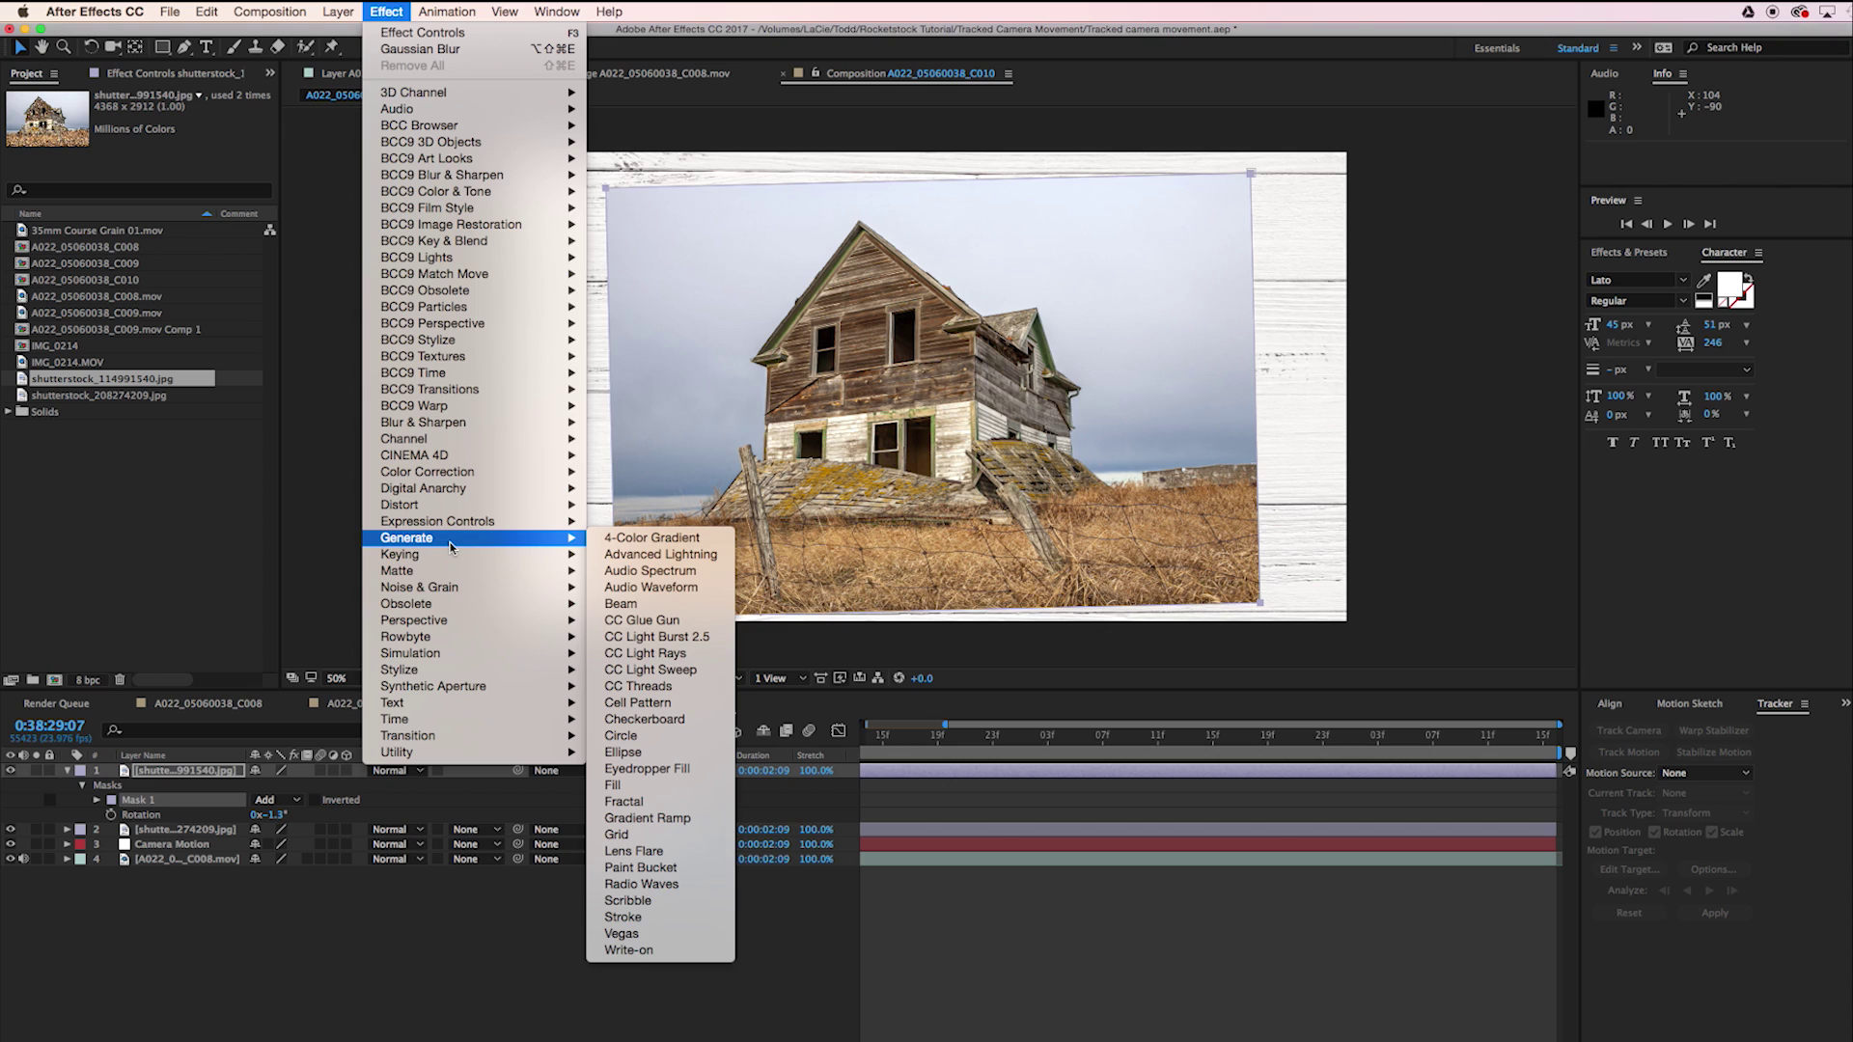
click(662, 918)
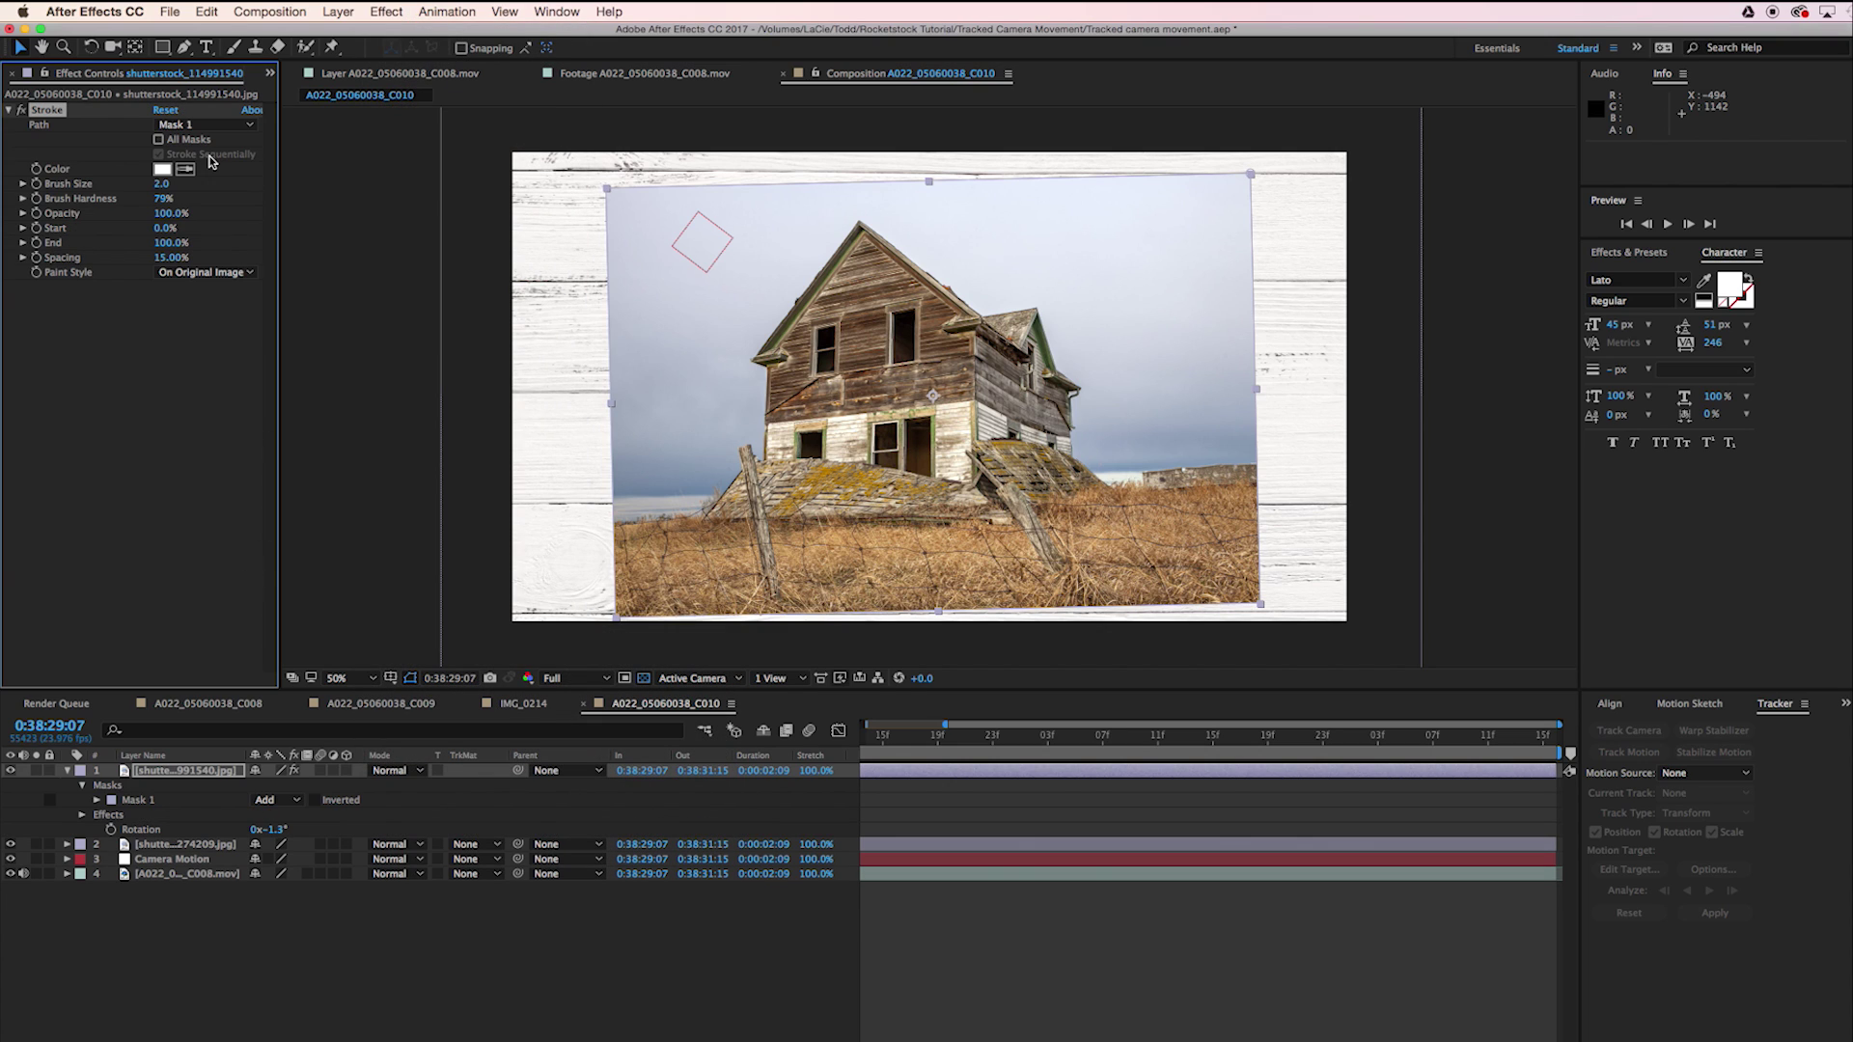
click(180, 125)
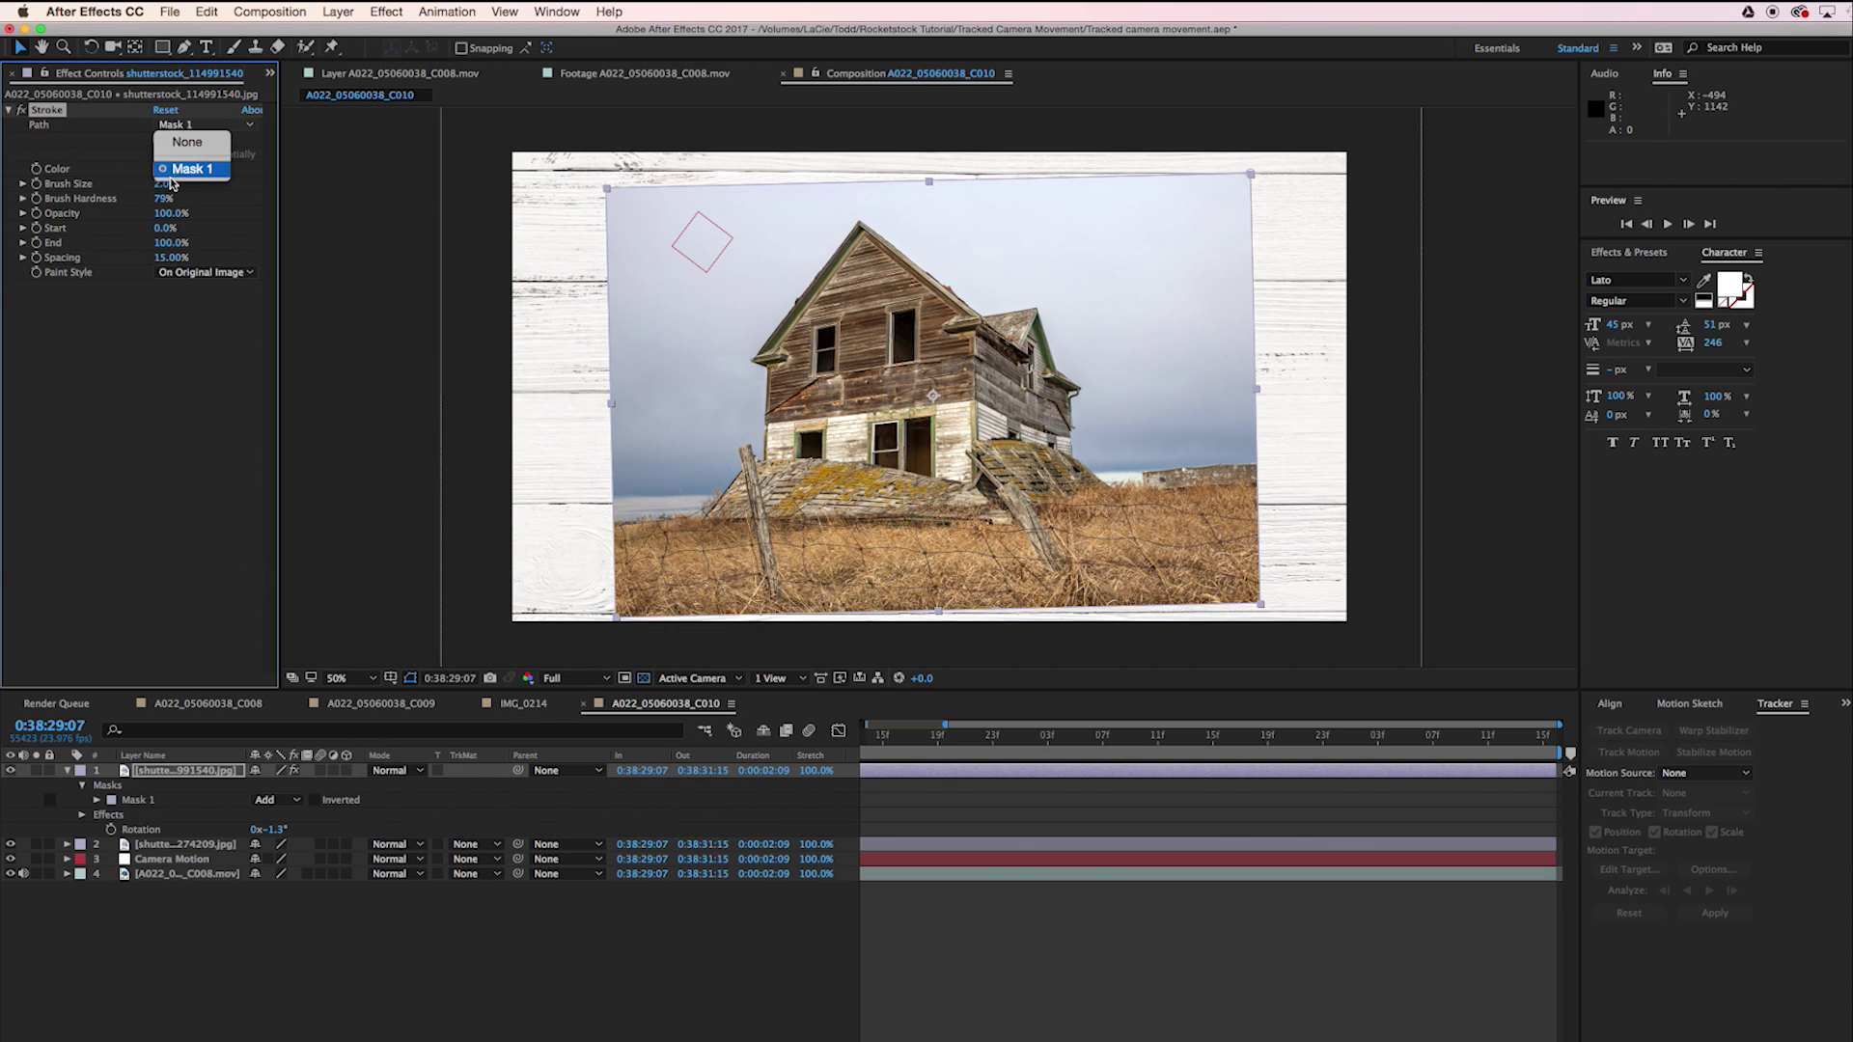
click(189, 168)
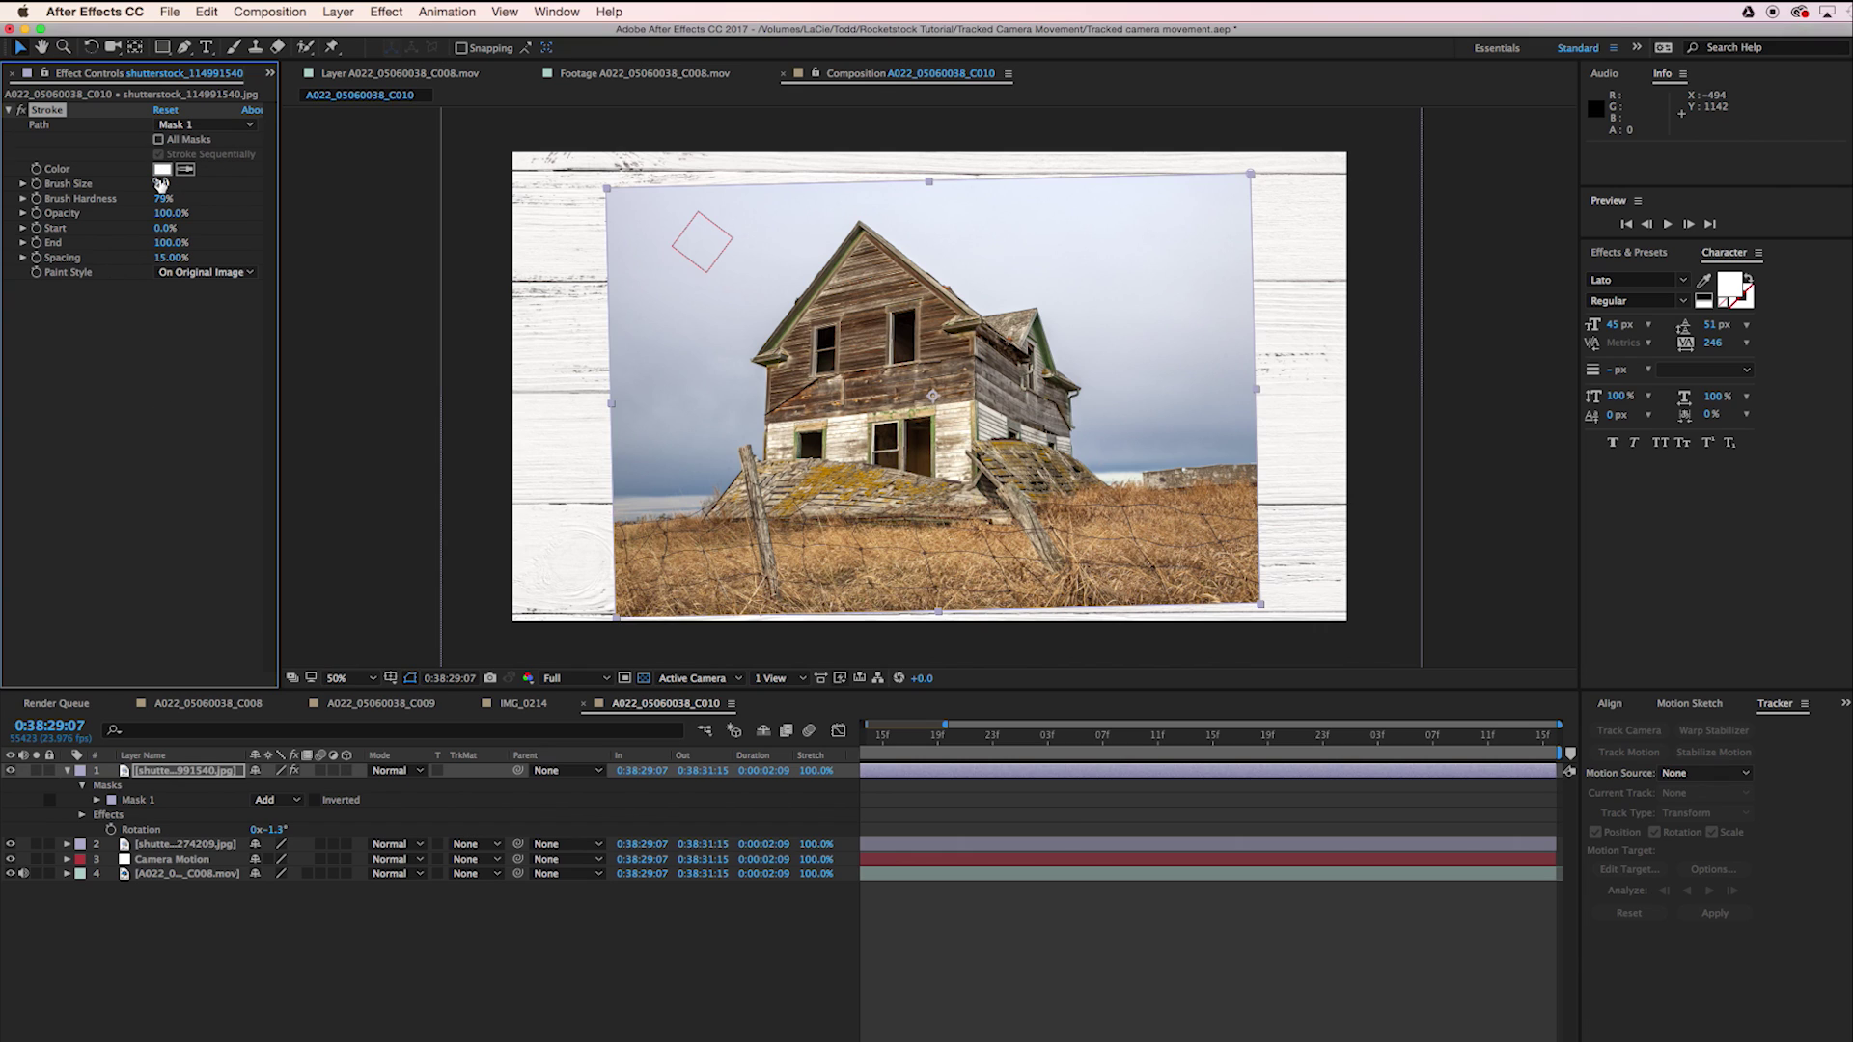
drag(162, 184, 1418, 239)
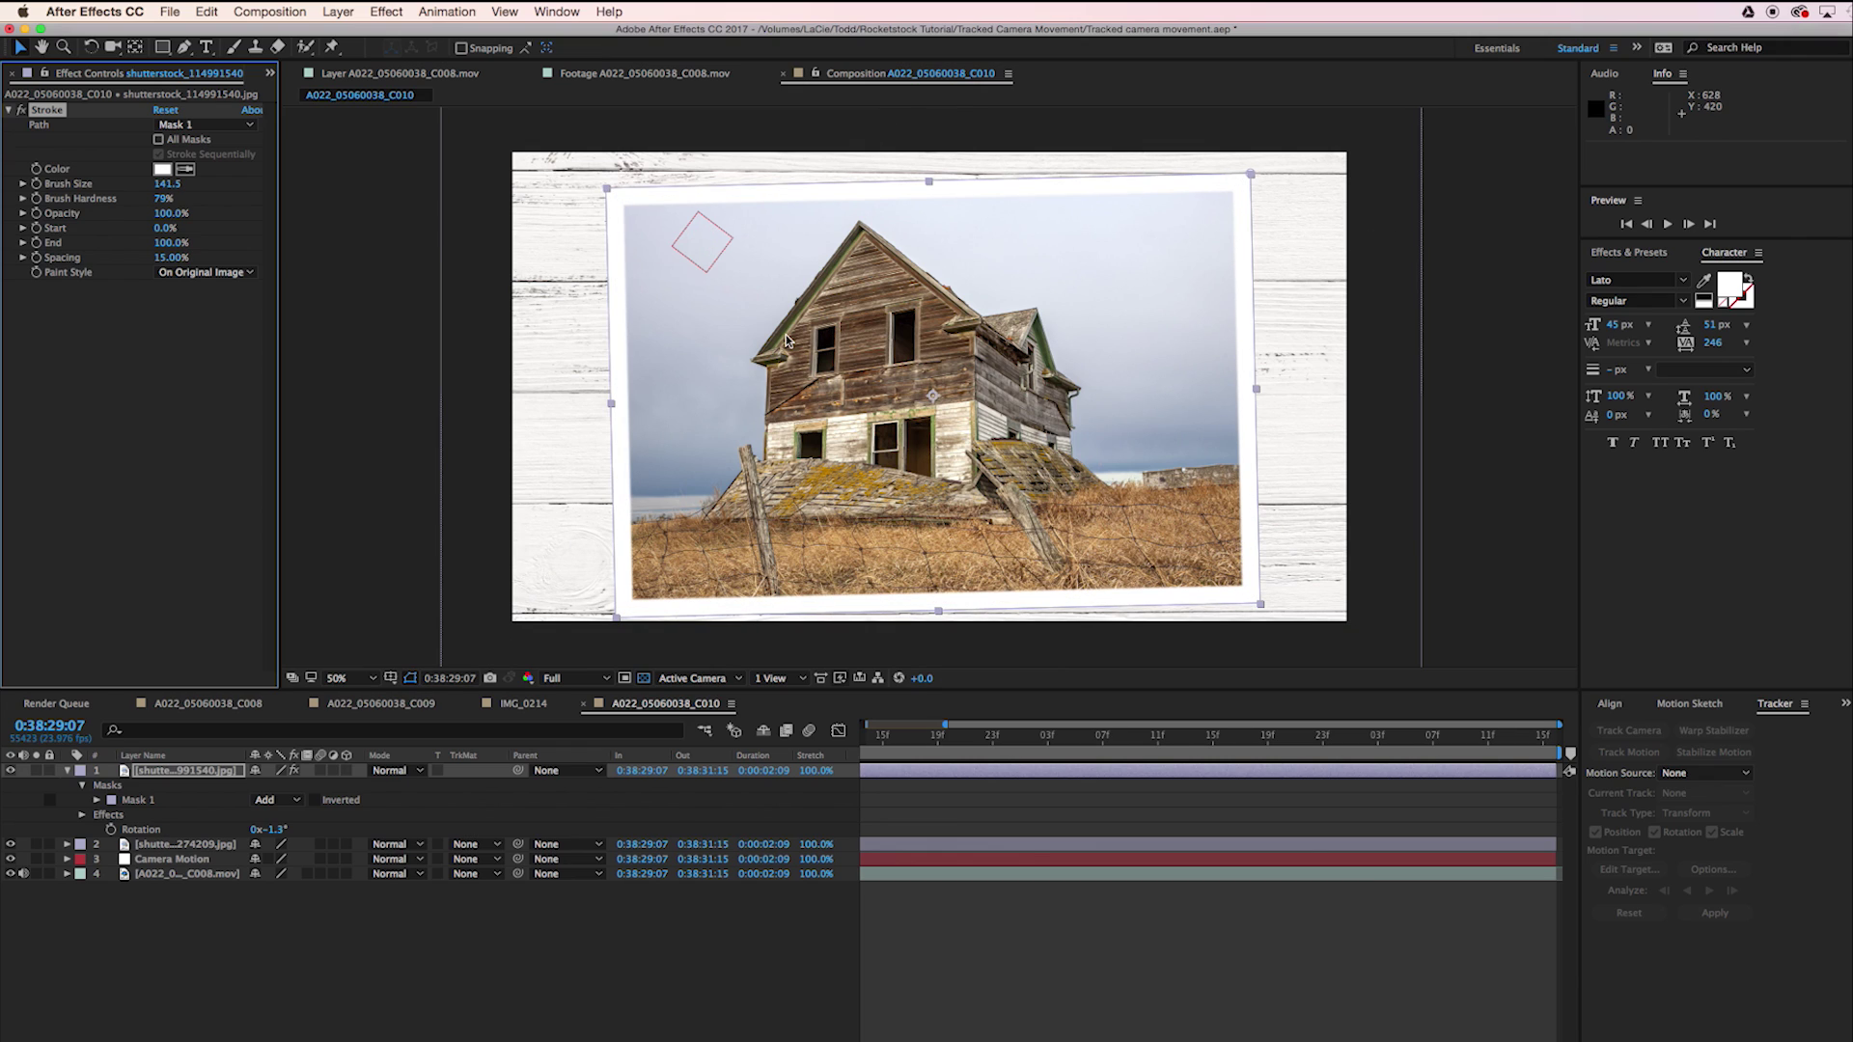
drag(162, 198, 193, 198)
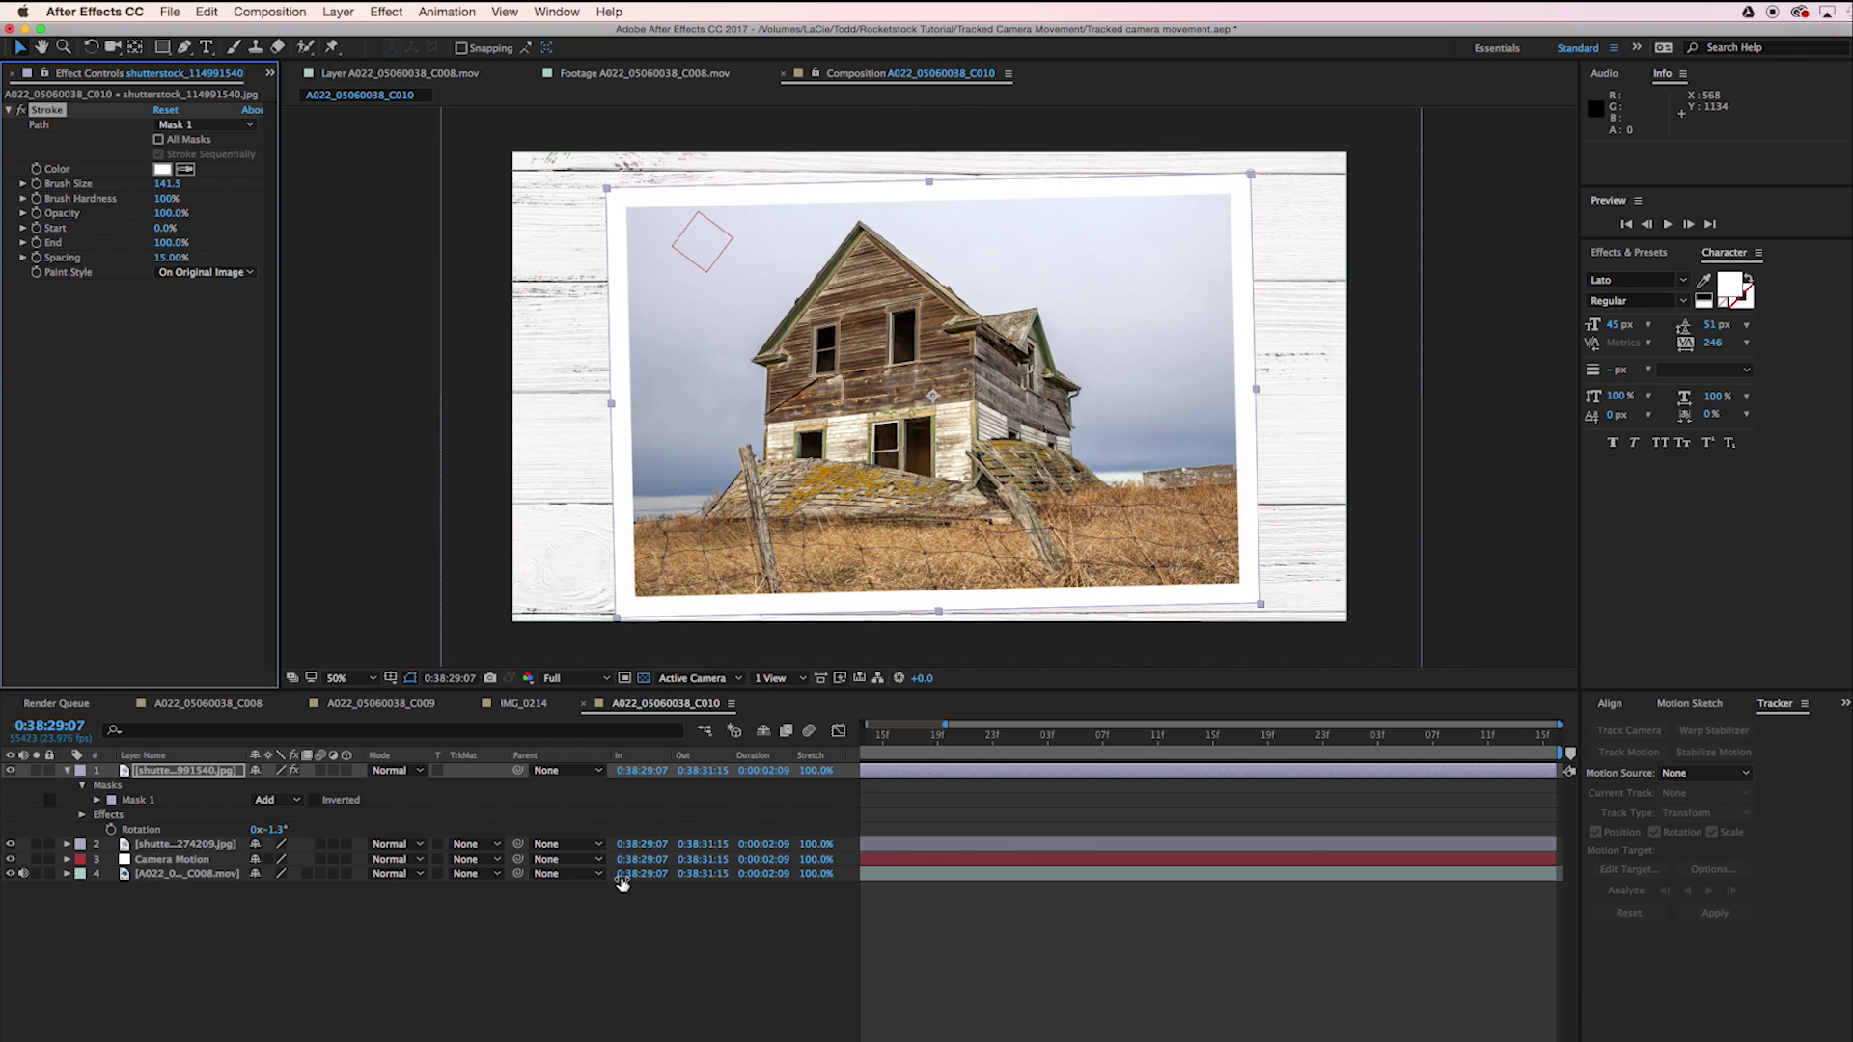
click(569, 943)
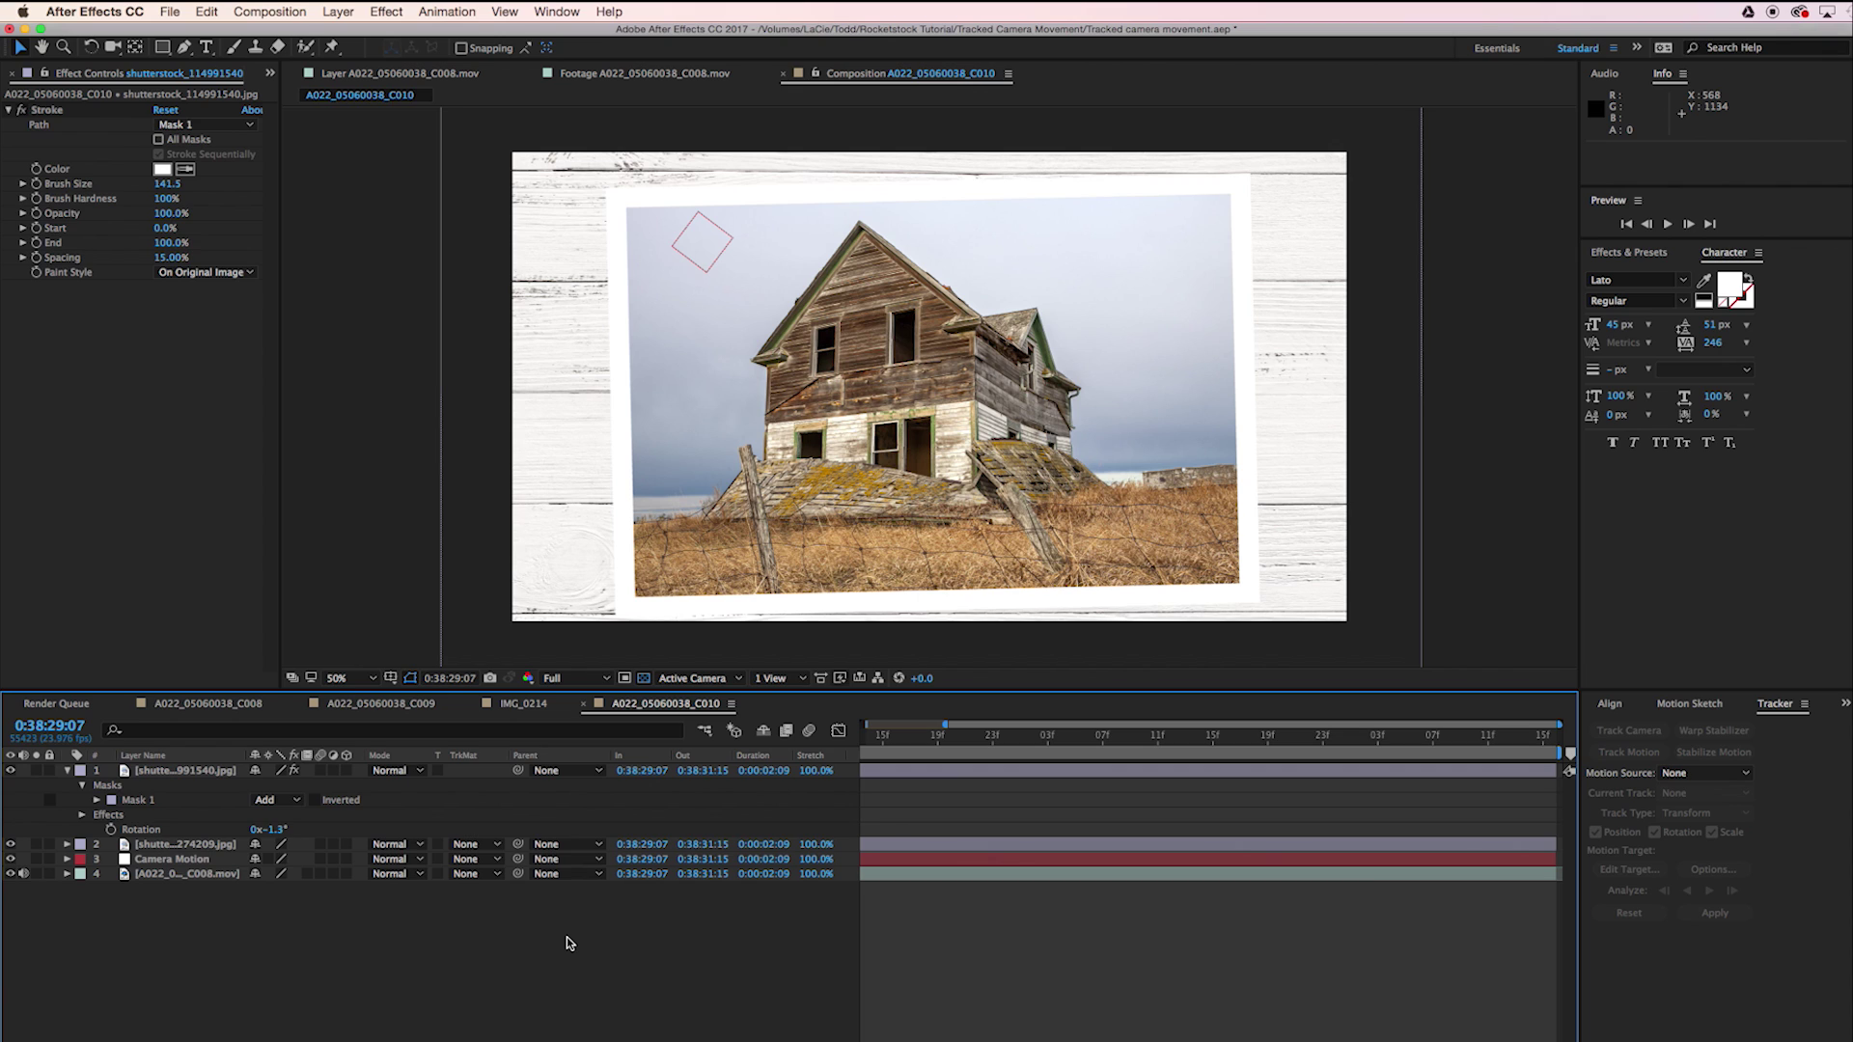
- Add a Drop Shadow to the house photo, raising its opacity to 34%
click(185, 771)
click(389, 10)
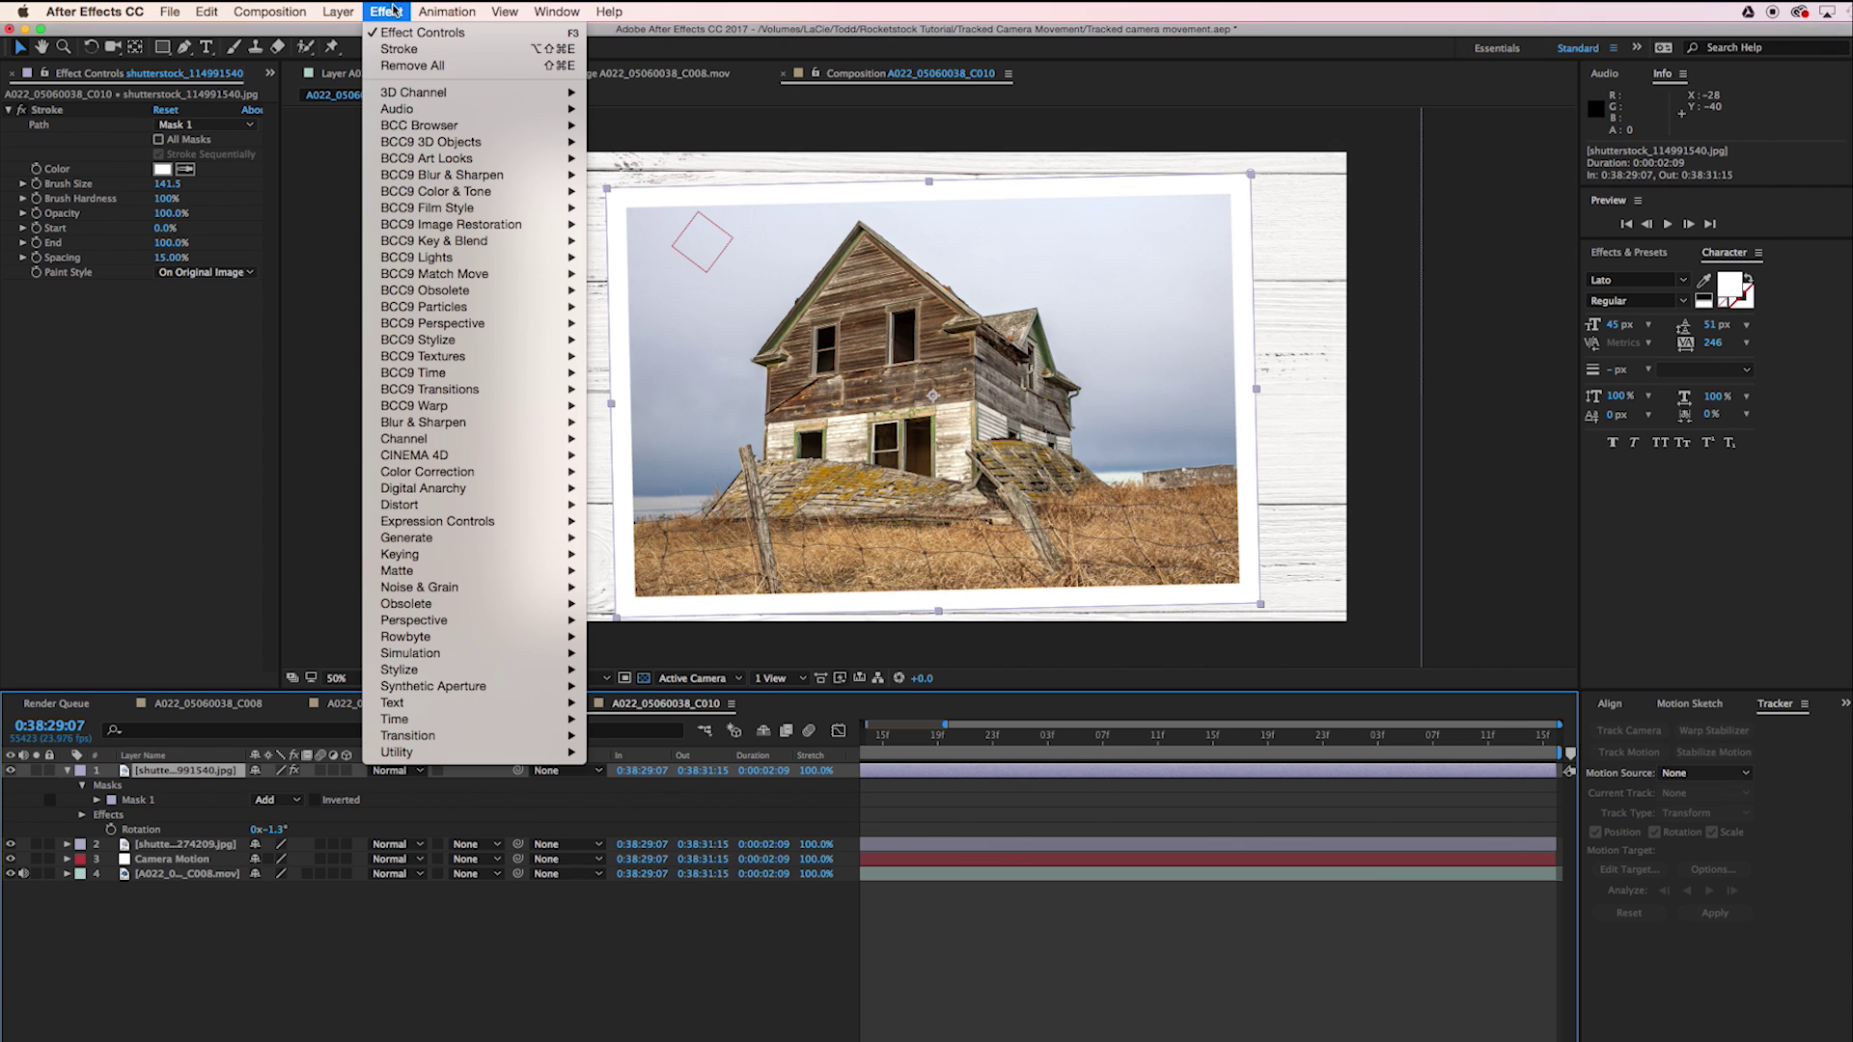
mouse_move(446, 622)
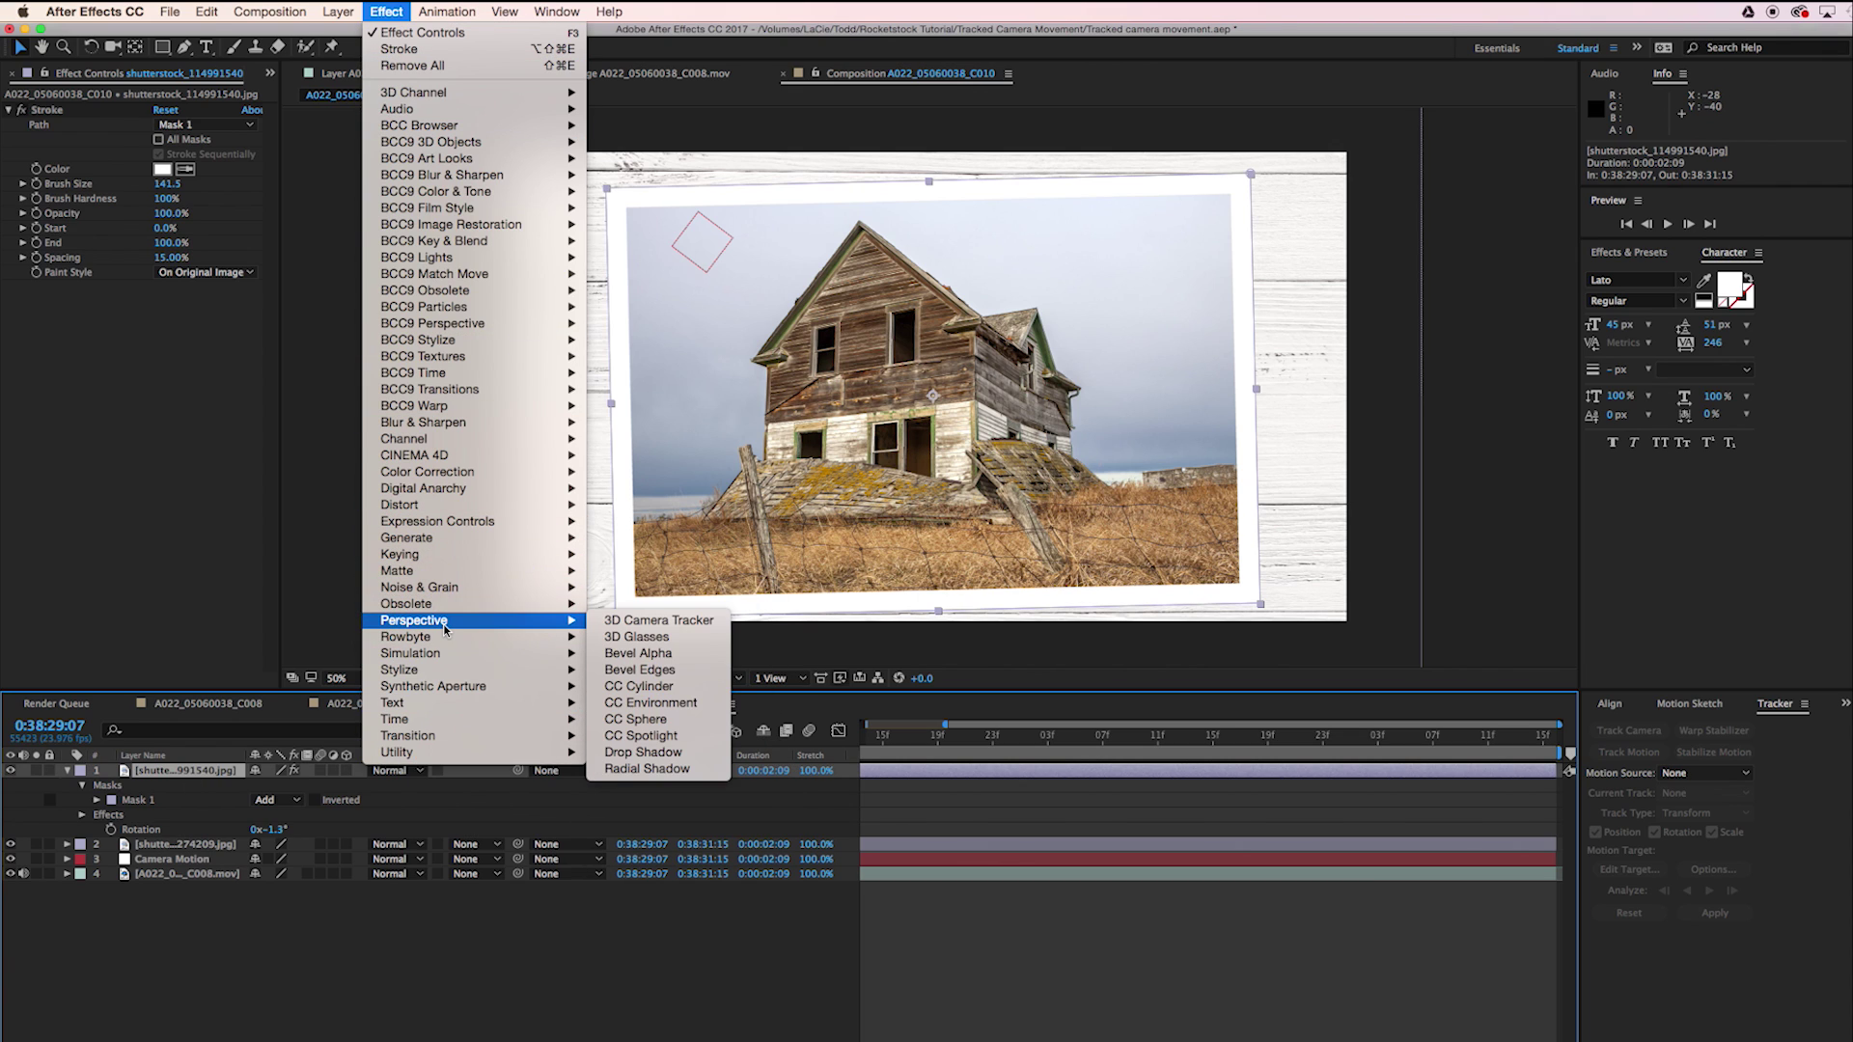
click(643, 753)
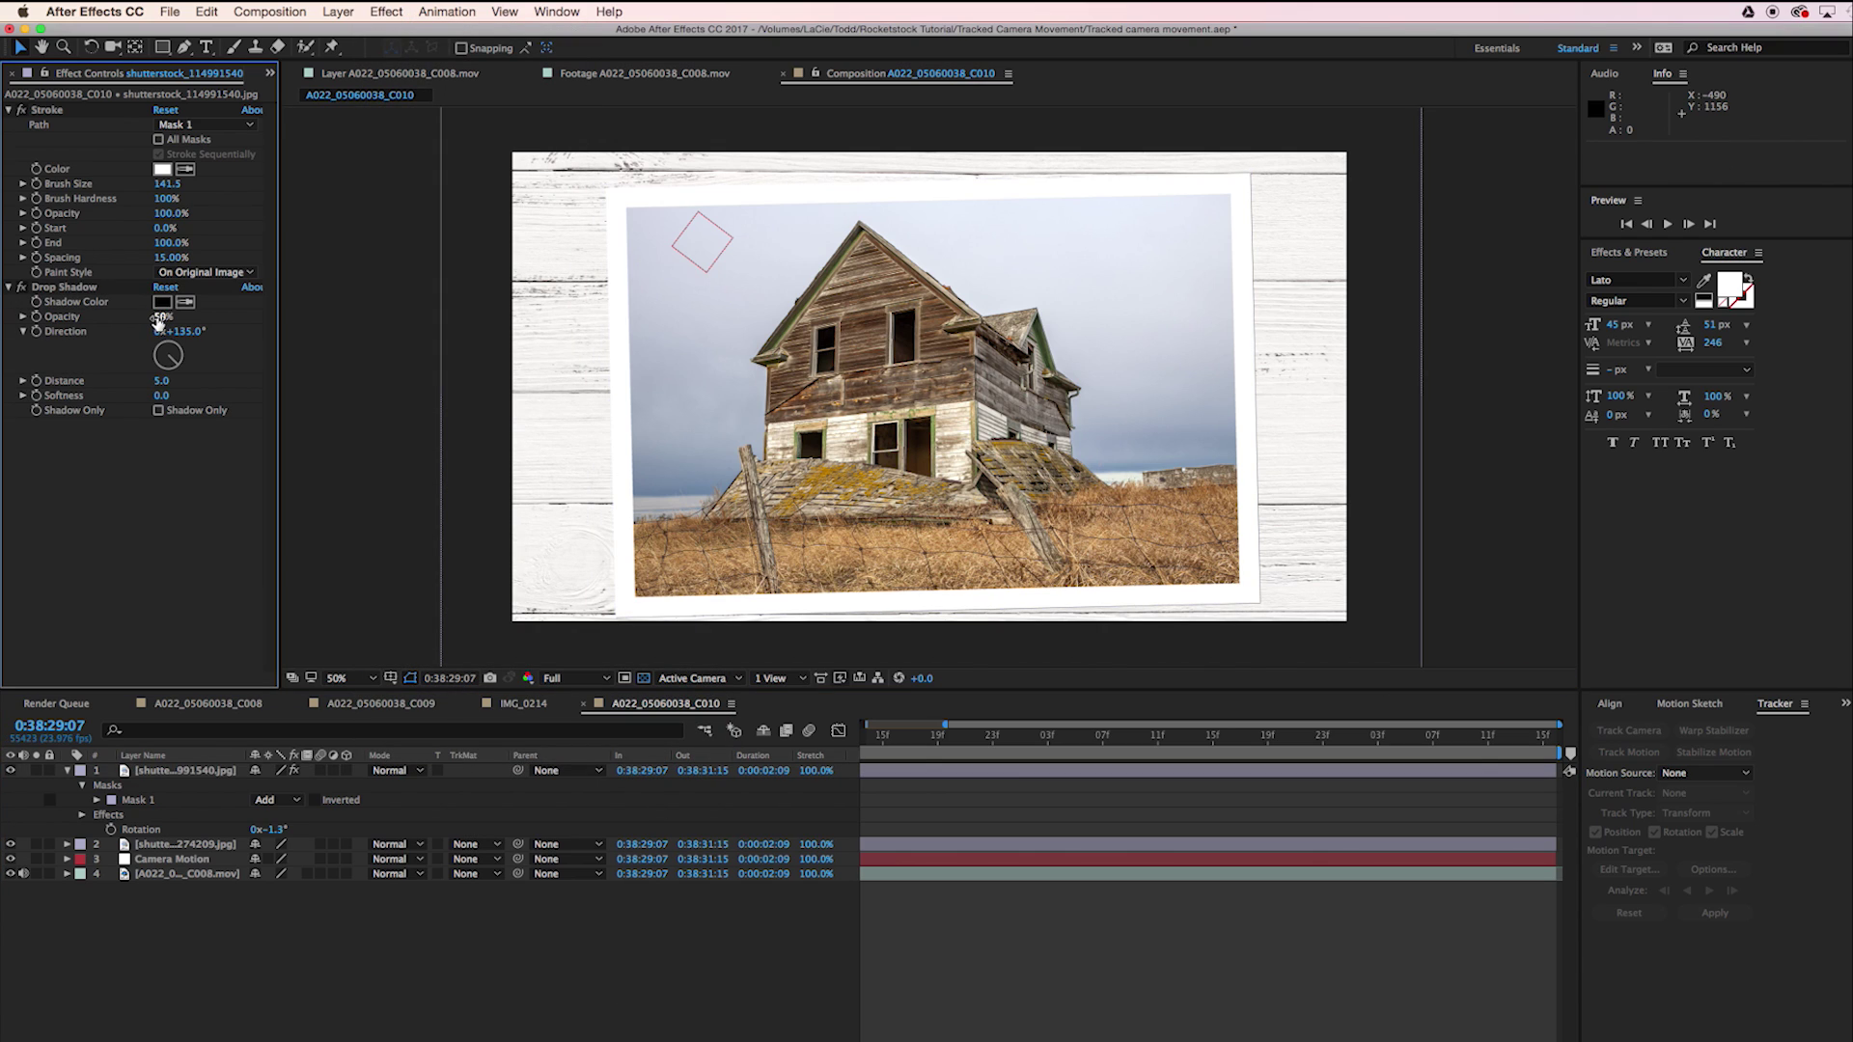
drag(157, 321, 118, 318)
drag(161, 382, 211, 381)
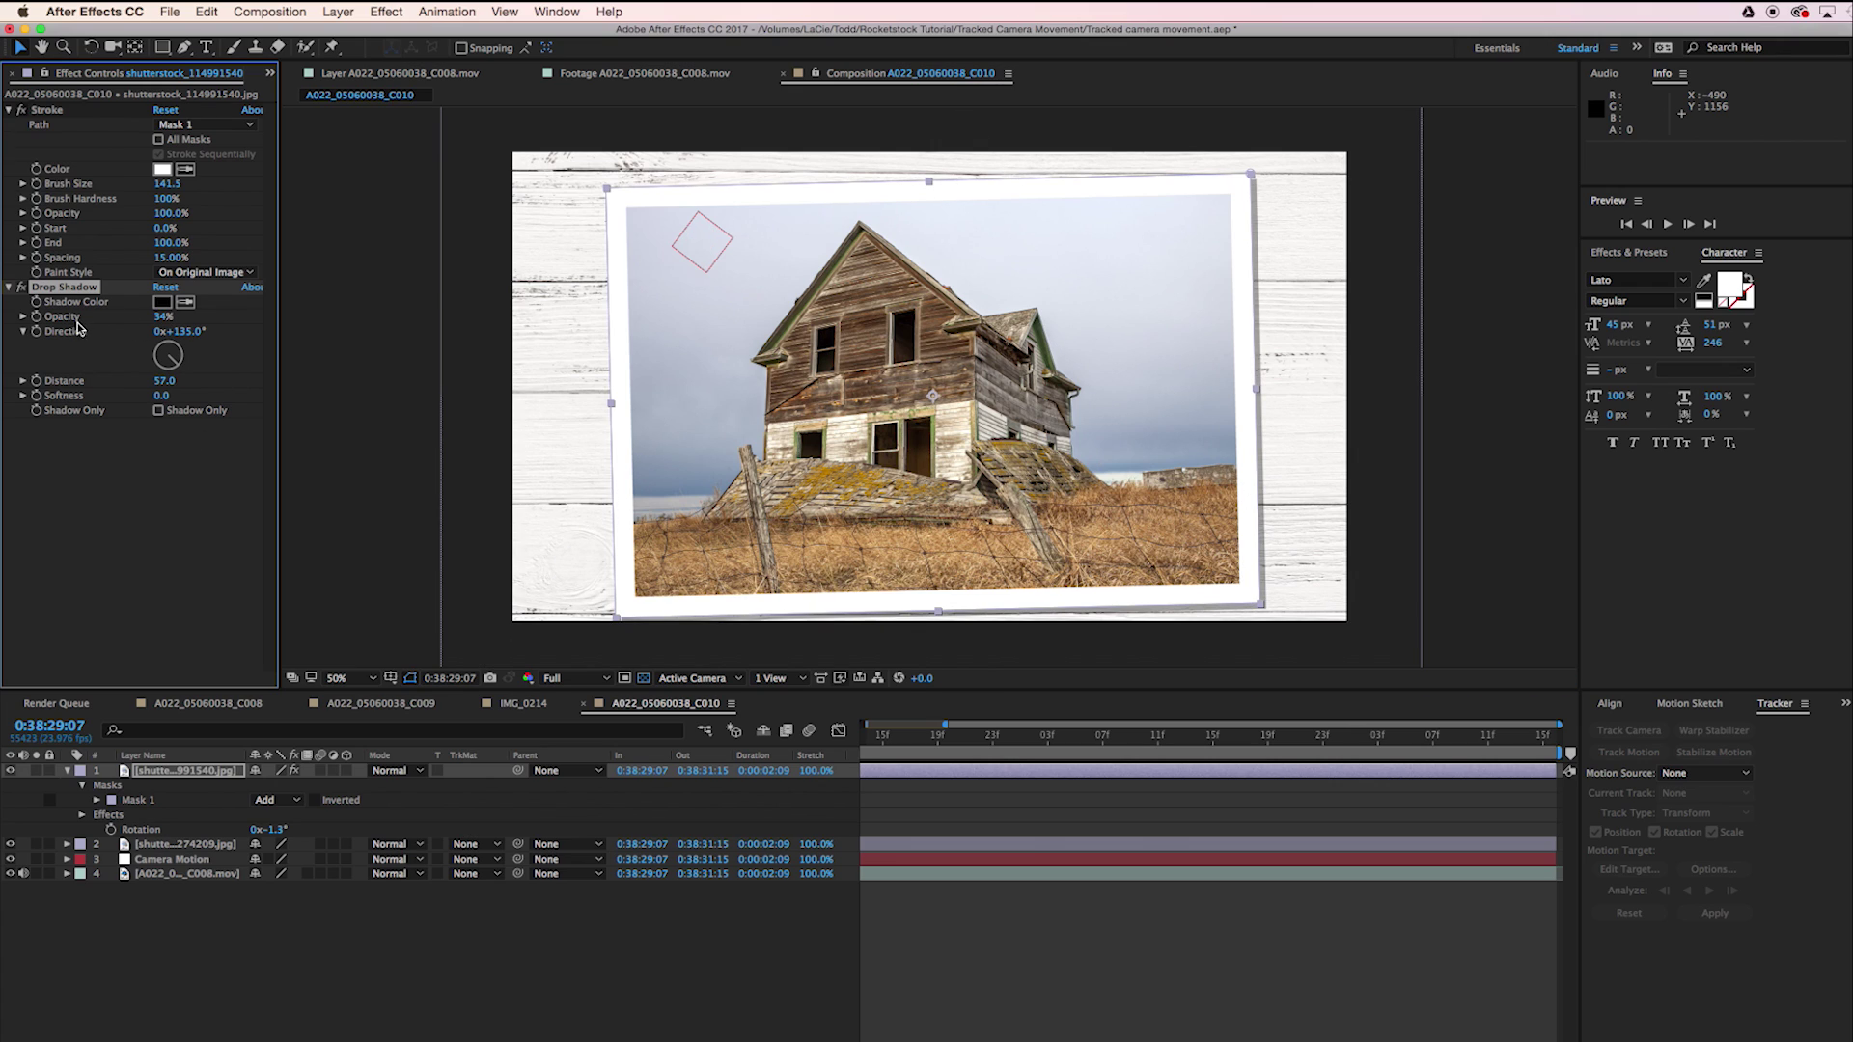
- Set the drop shadow's softness to 196 and its distance to 40
drag(160, 398, 269, 398)
click(166, 381)
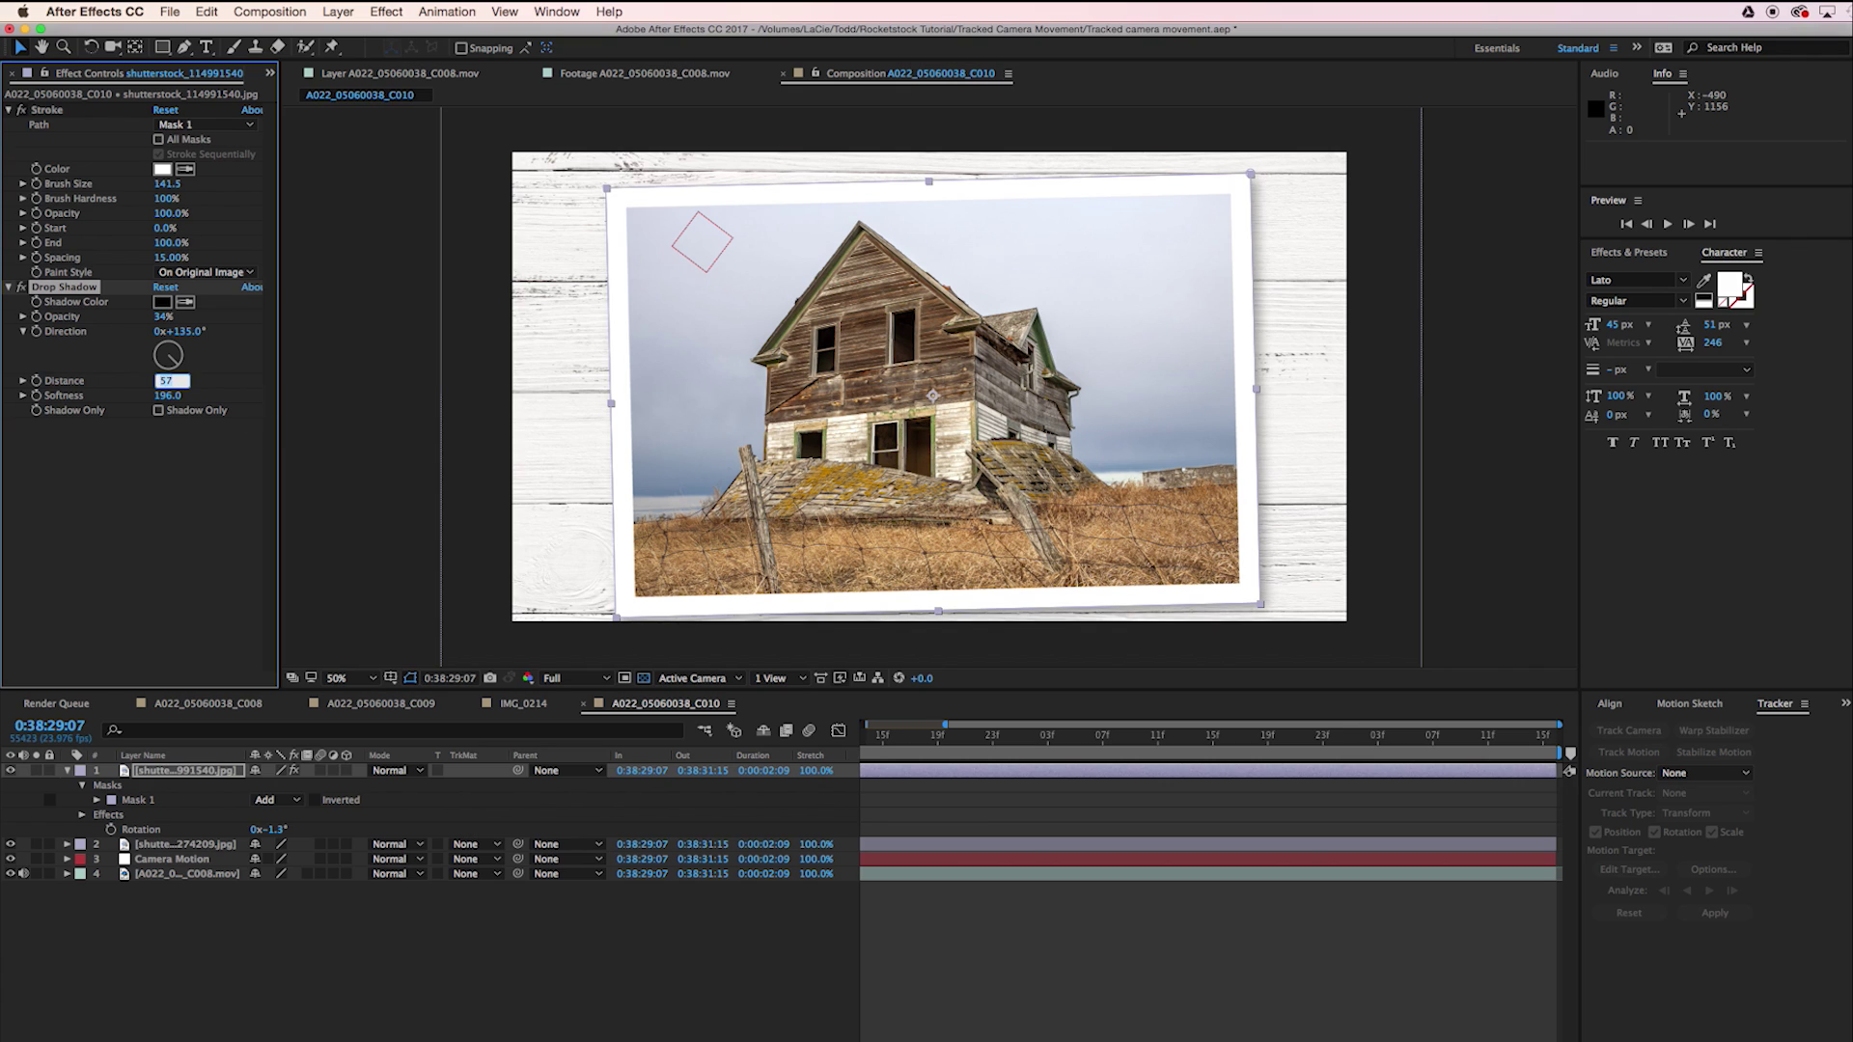
text(40)
key(Return)
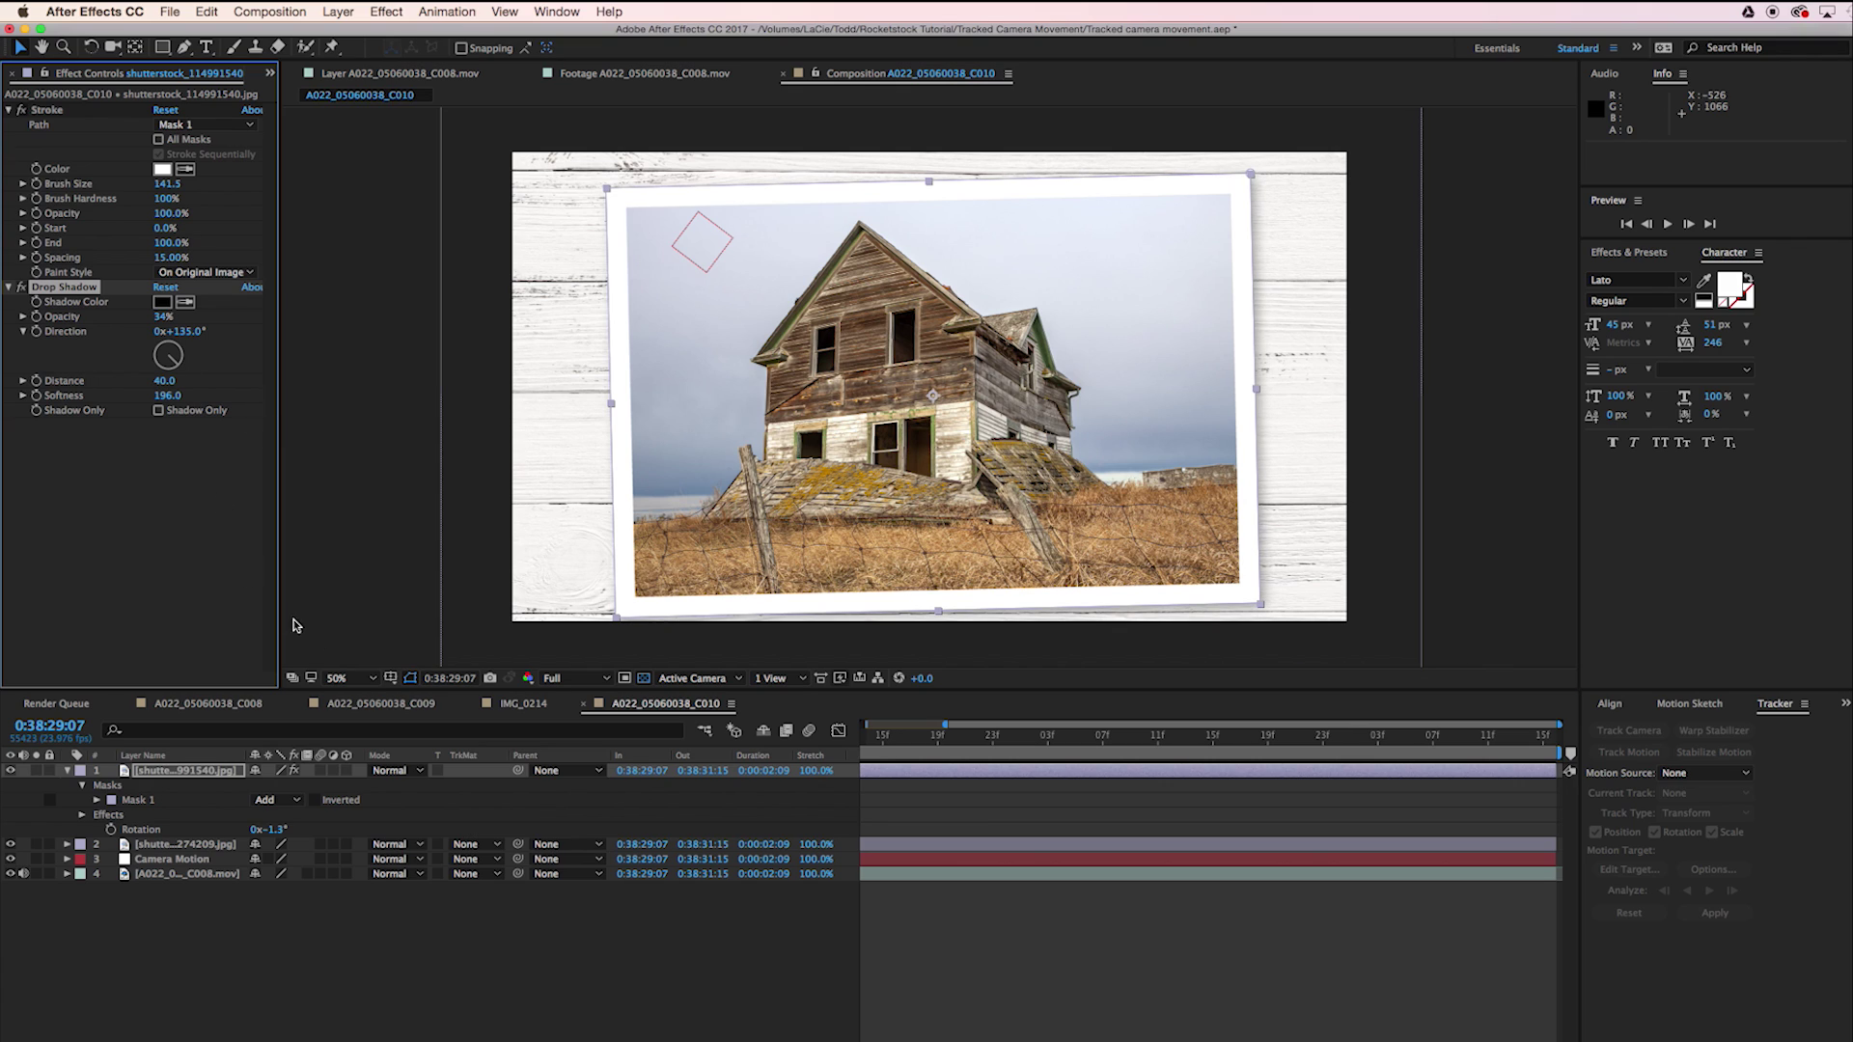
click(373, 968)
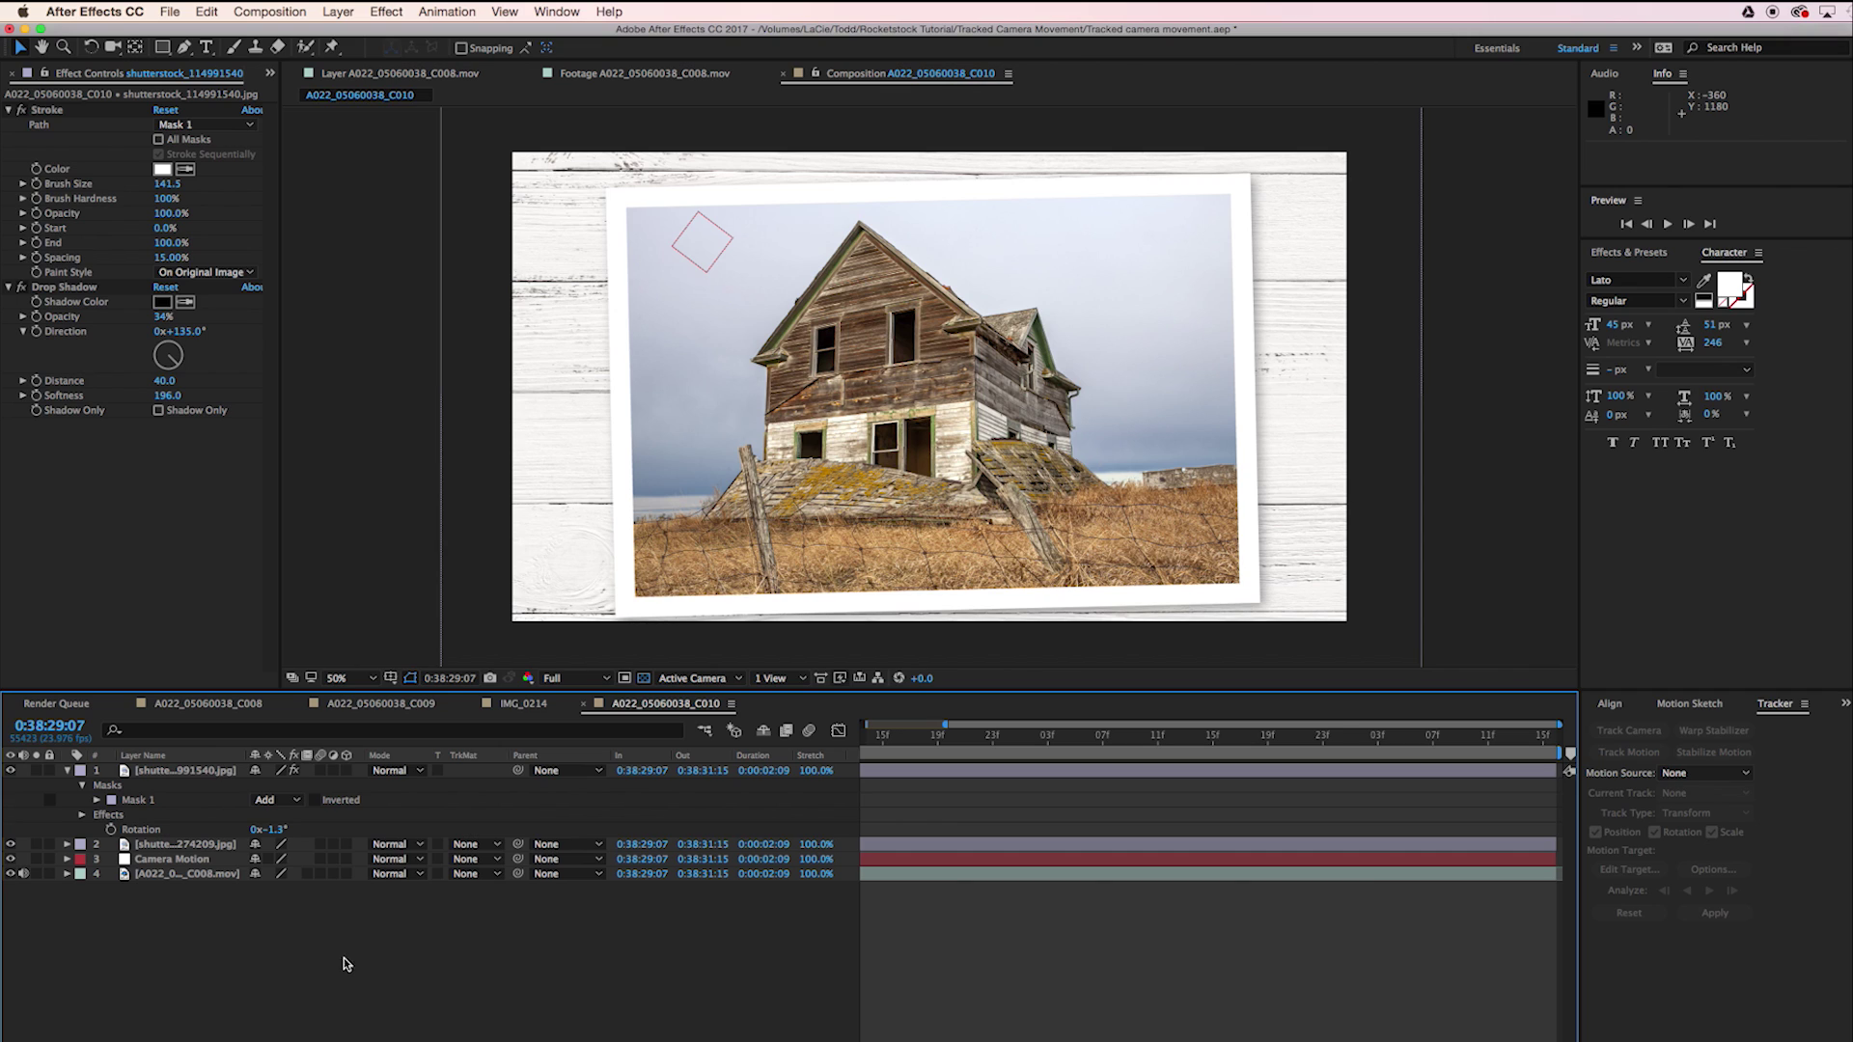
- Parent both photo layers to Camera Motion and preview the result
key(u)
click(189, 771)
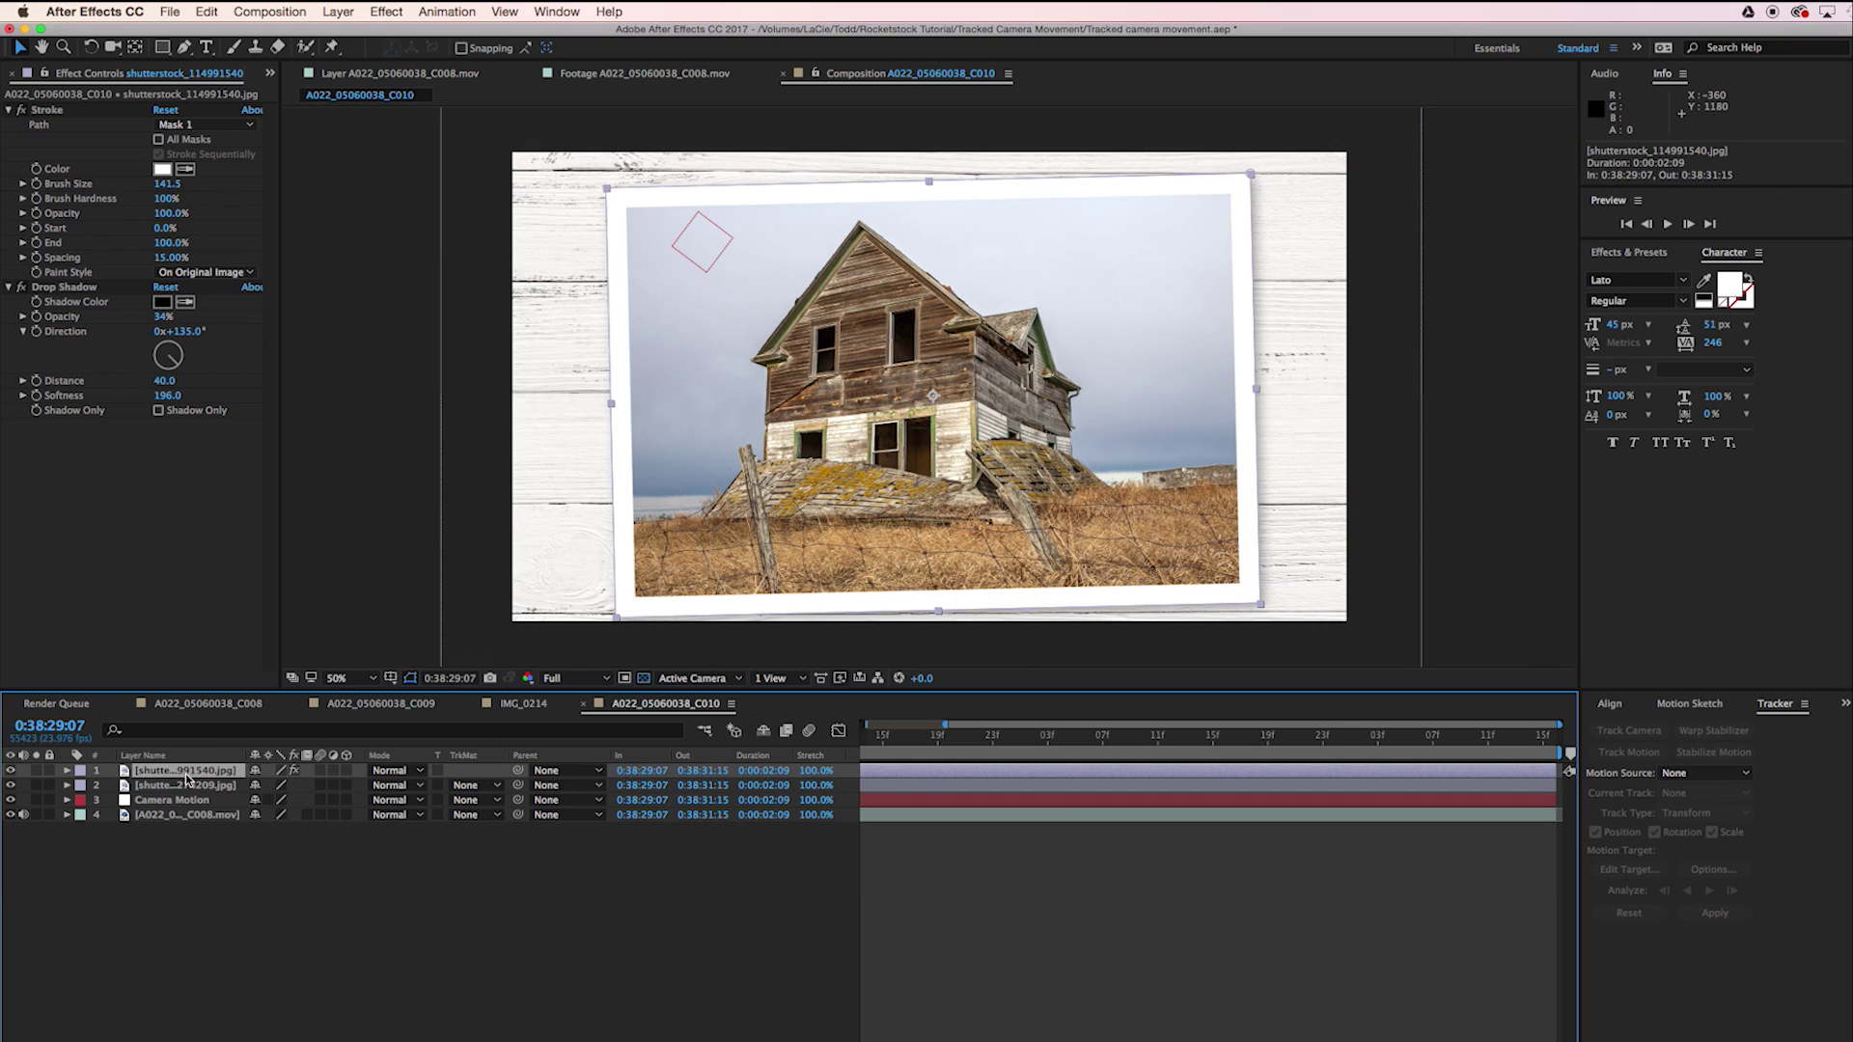
shift+click(187, 785)
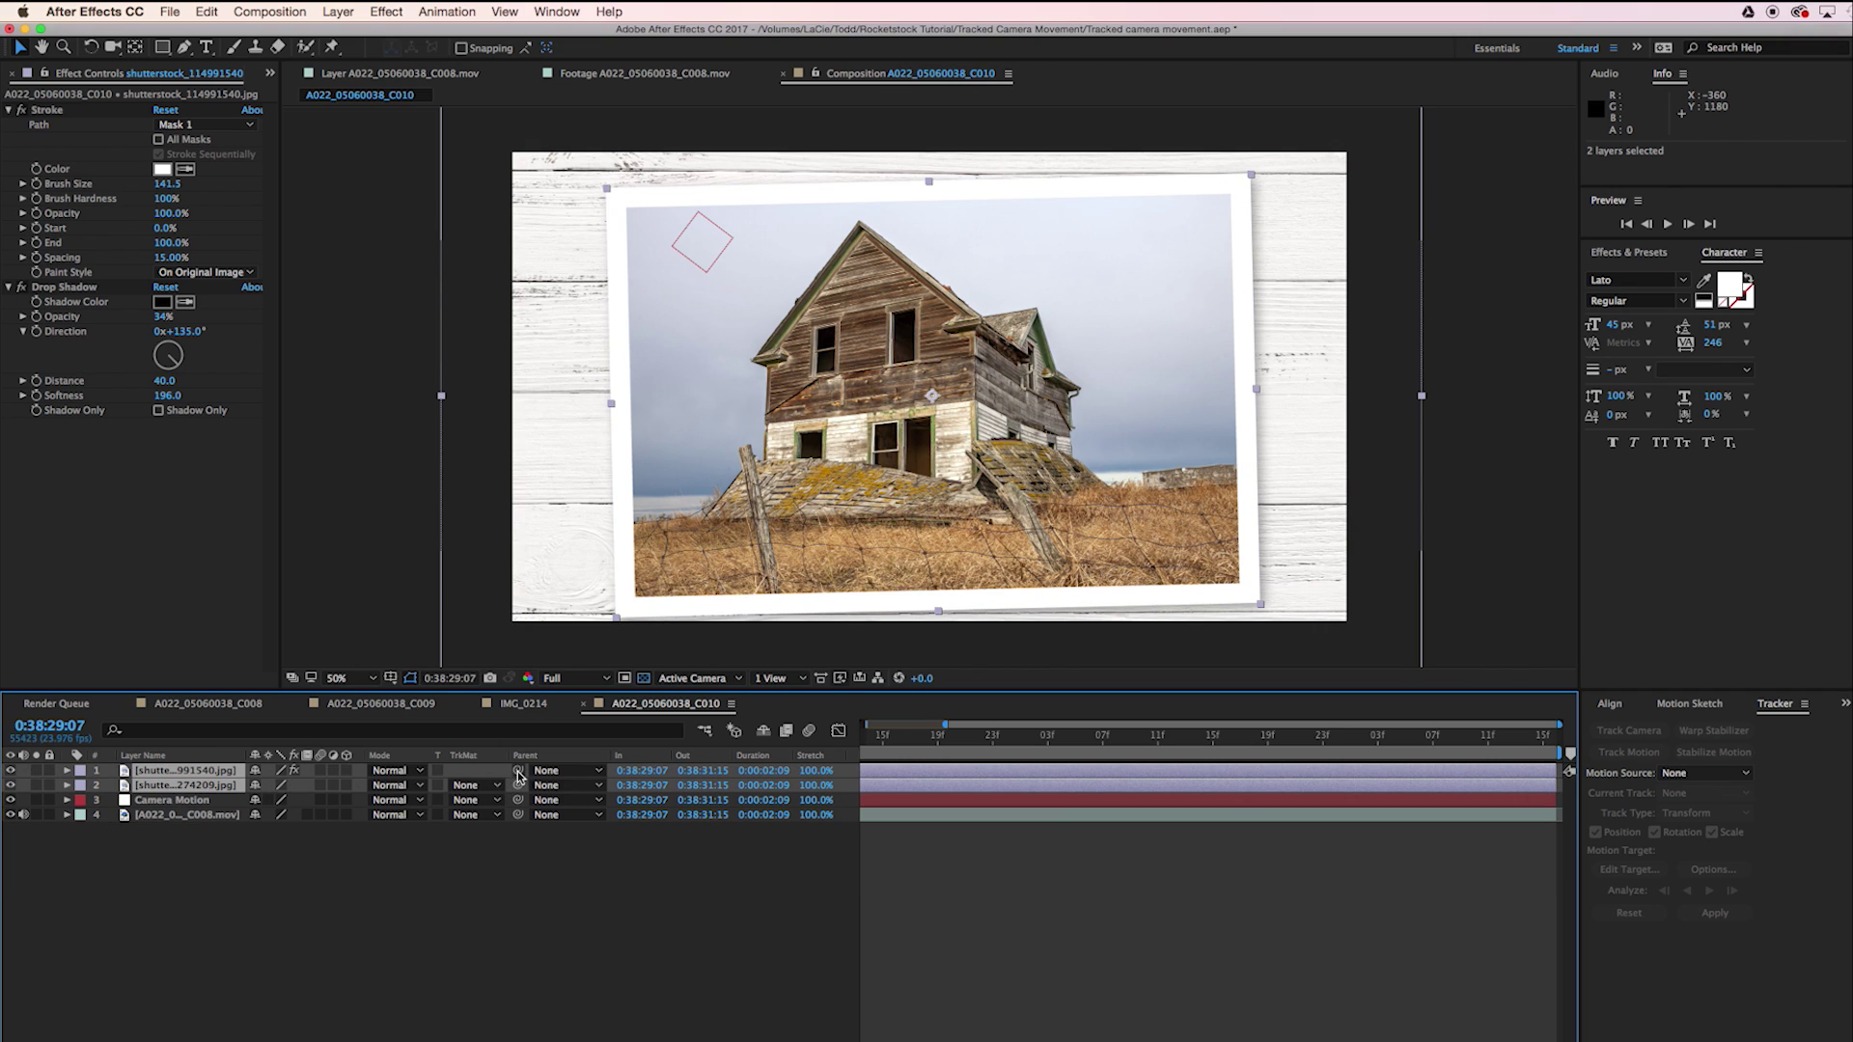
drag(519, 773, 183, 807)
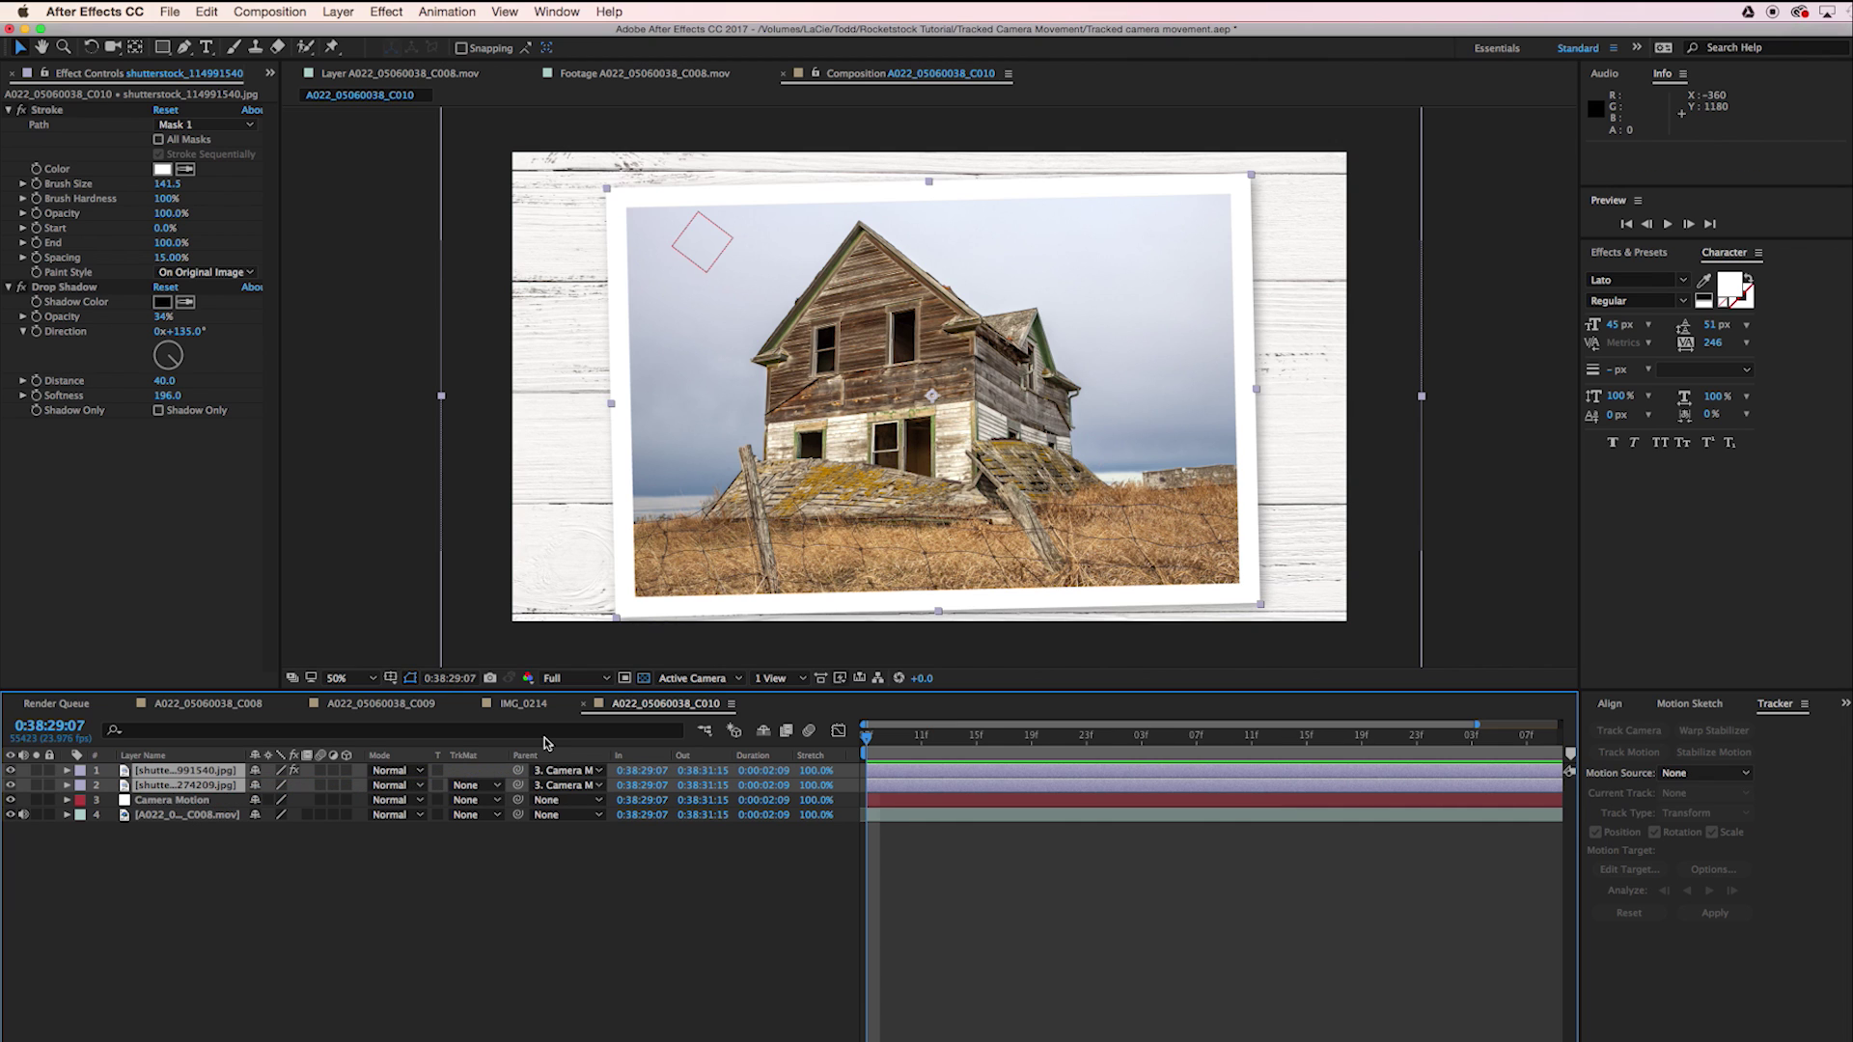
key(space)
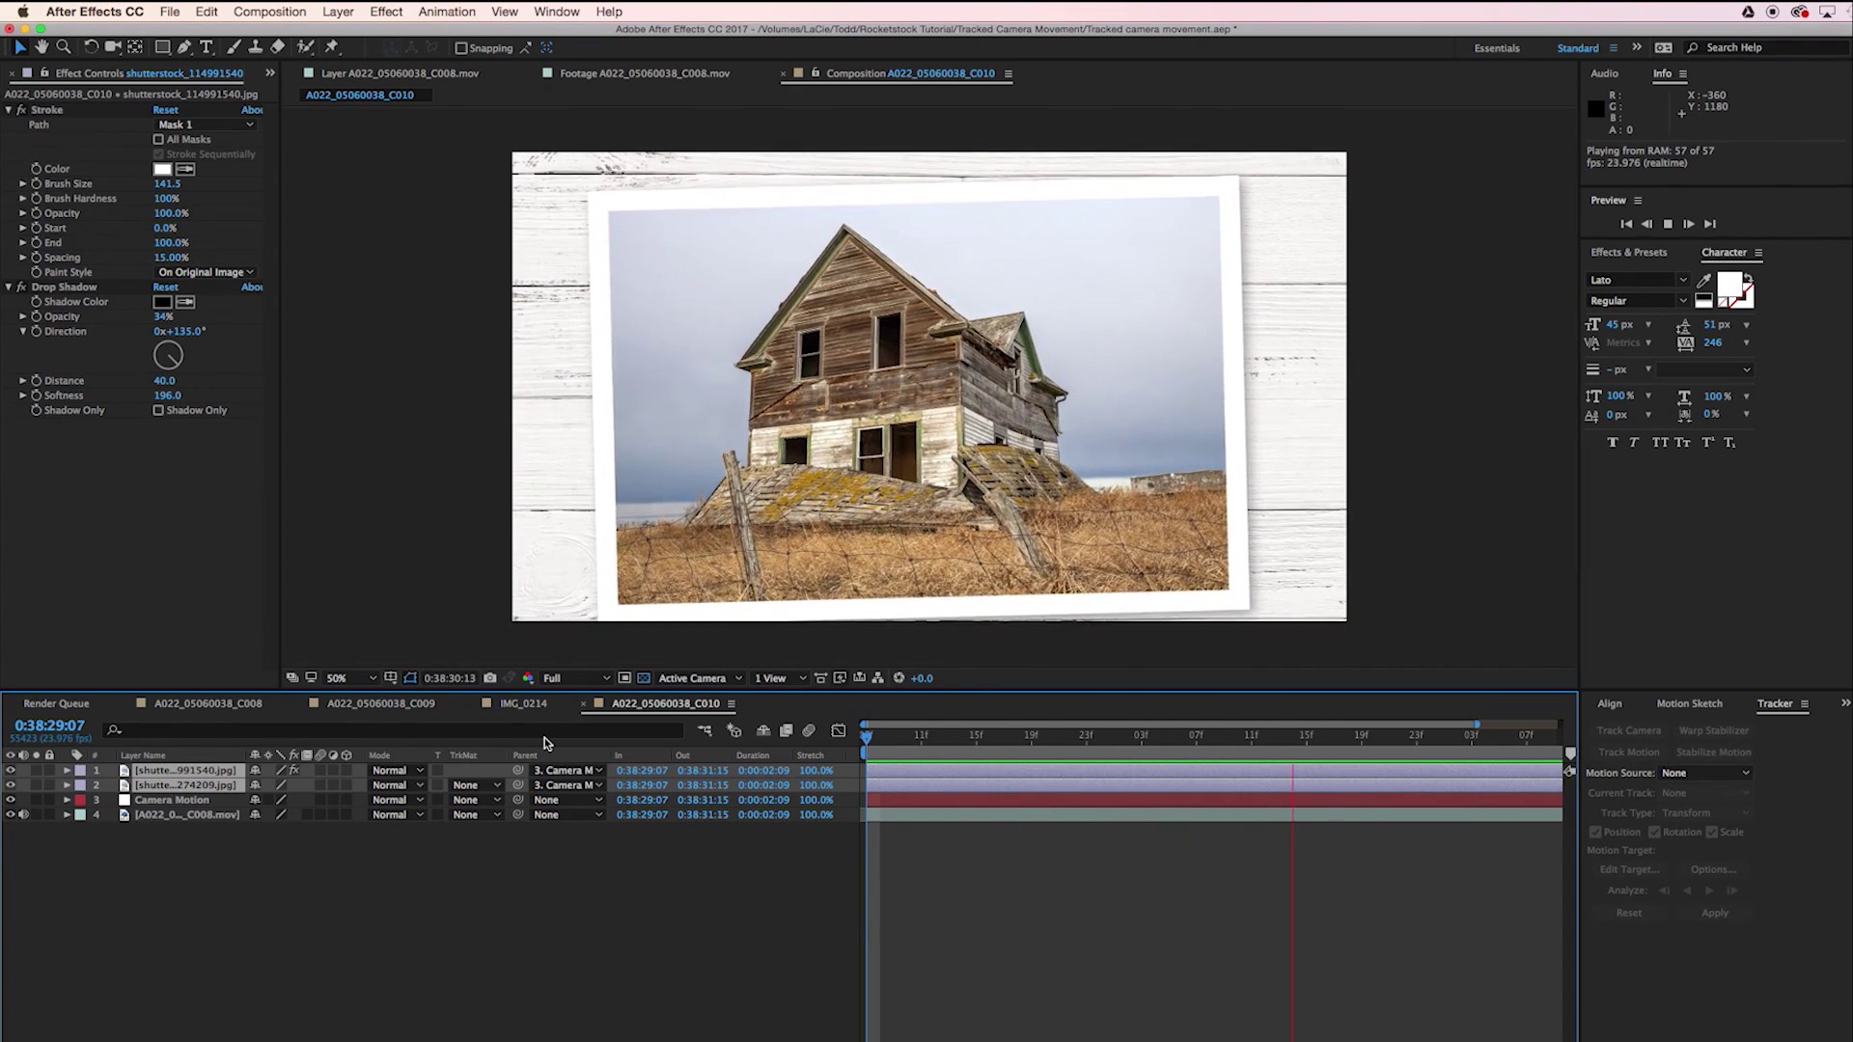
key(space)
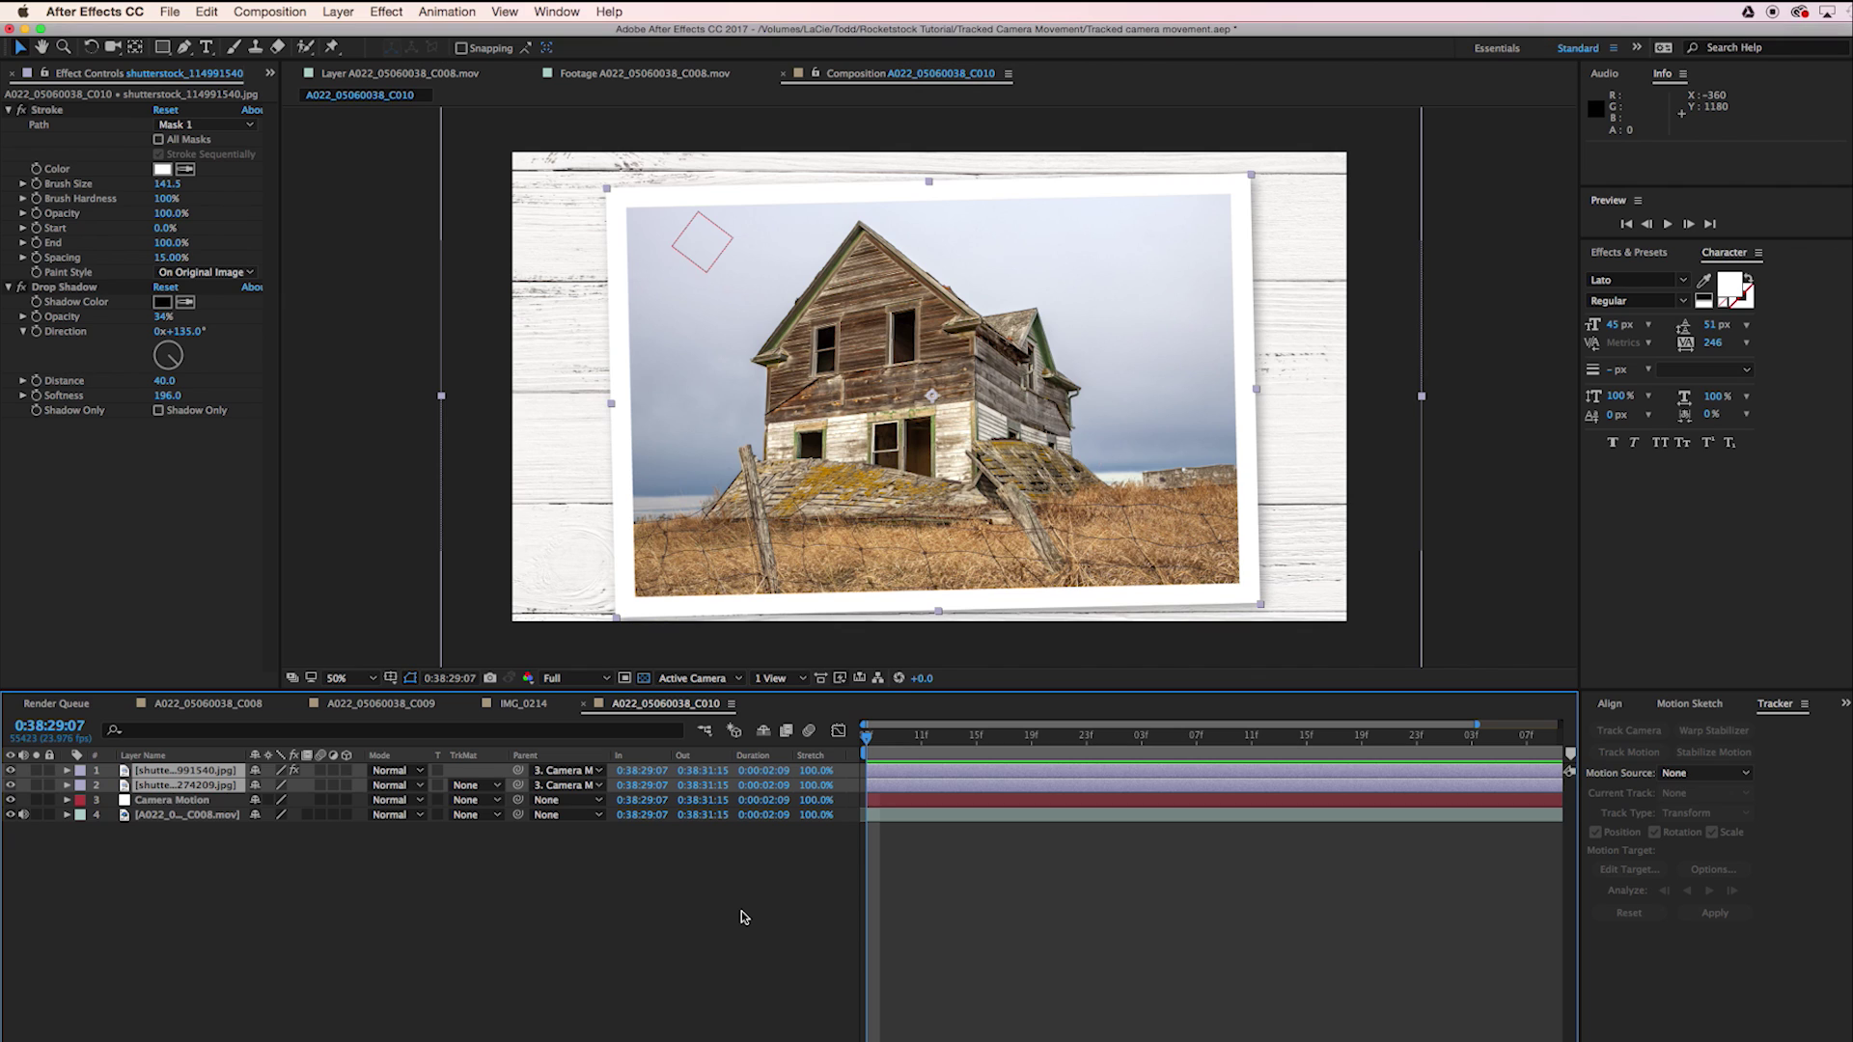
- Move Camera Motion to the top, make the top three layers 3D, and delete the C008 footage layer
click(915, 836)
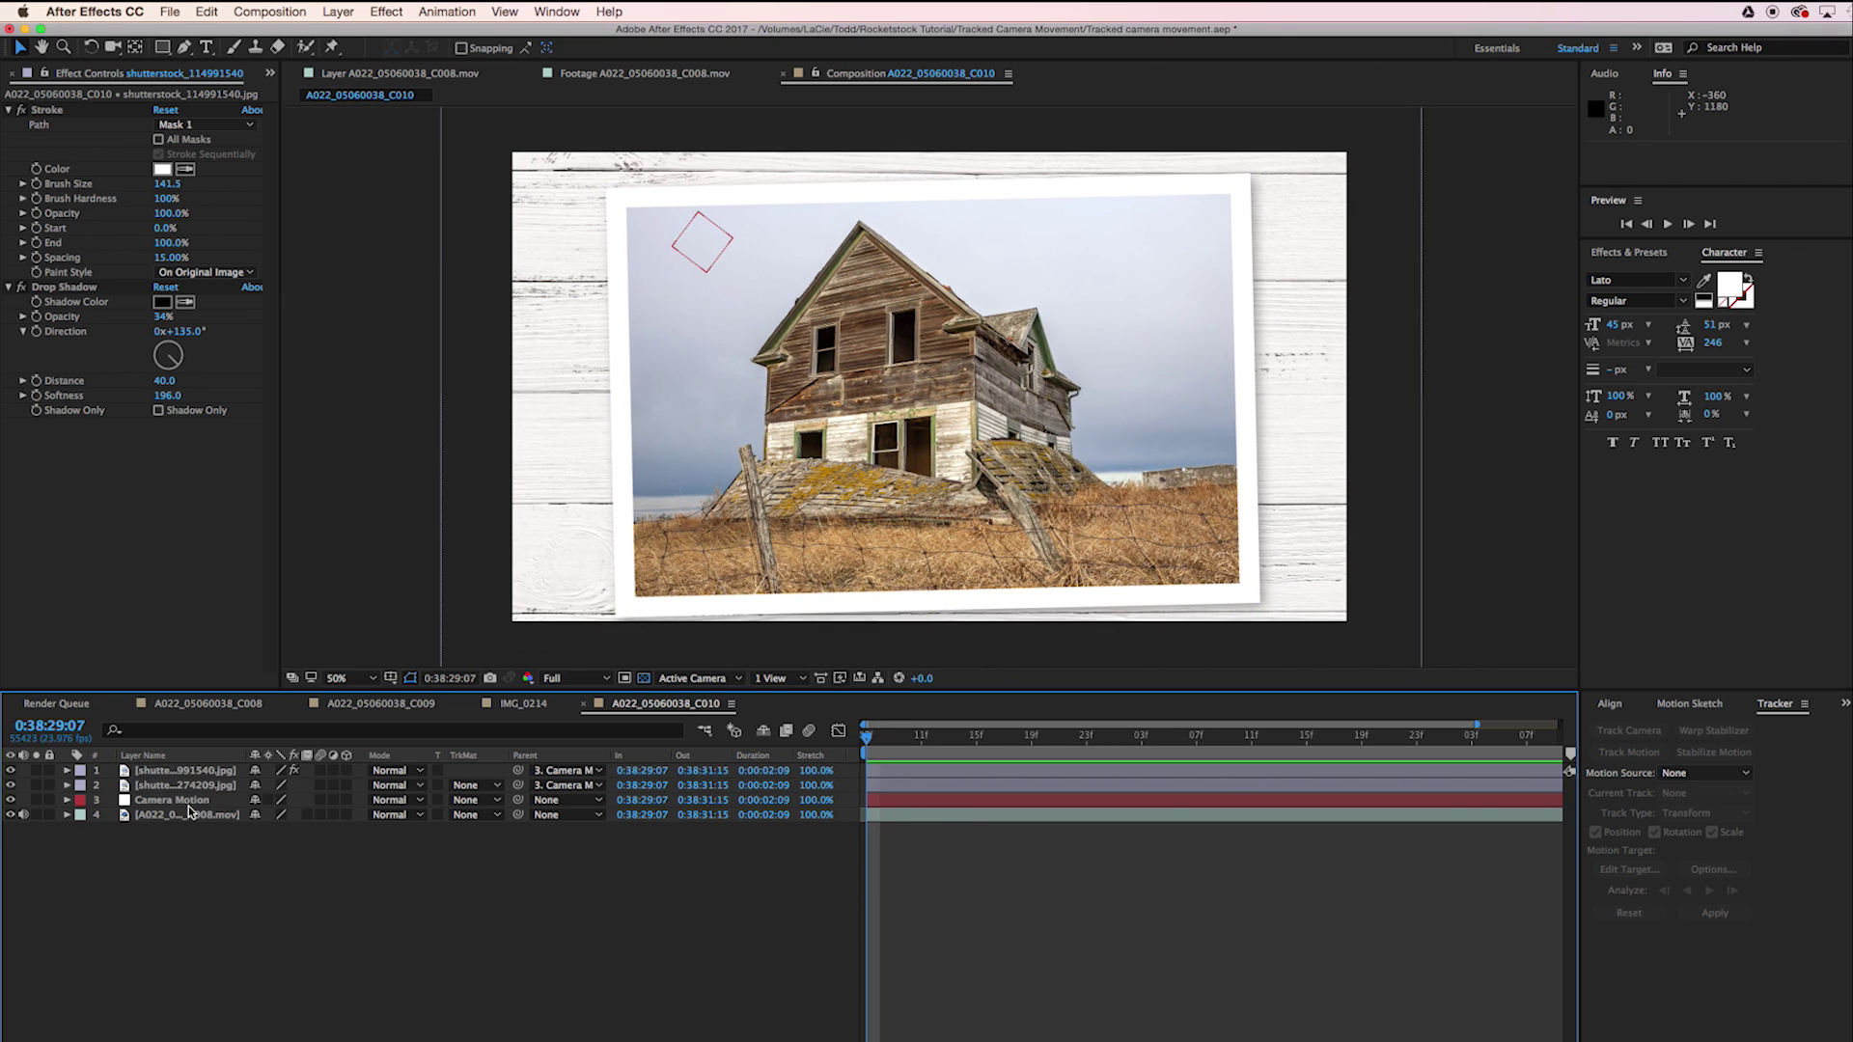
drag(189, 805, 185, 766)
click(186, 898)
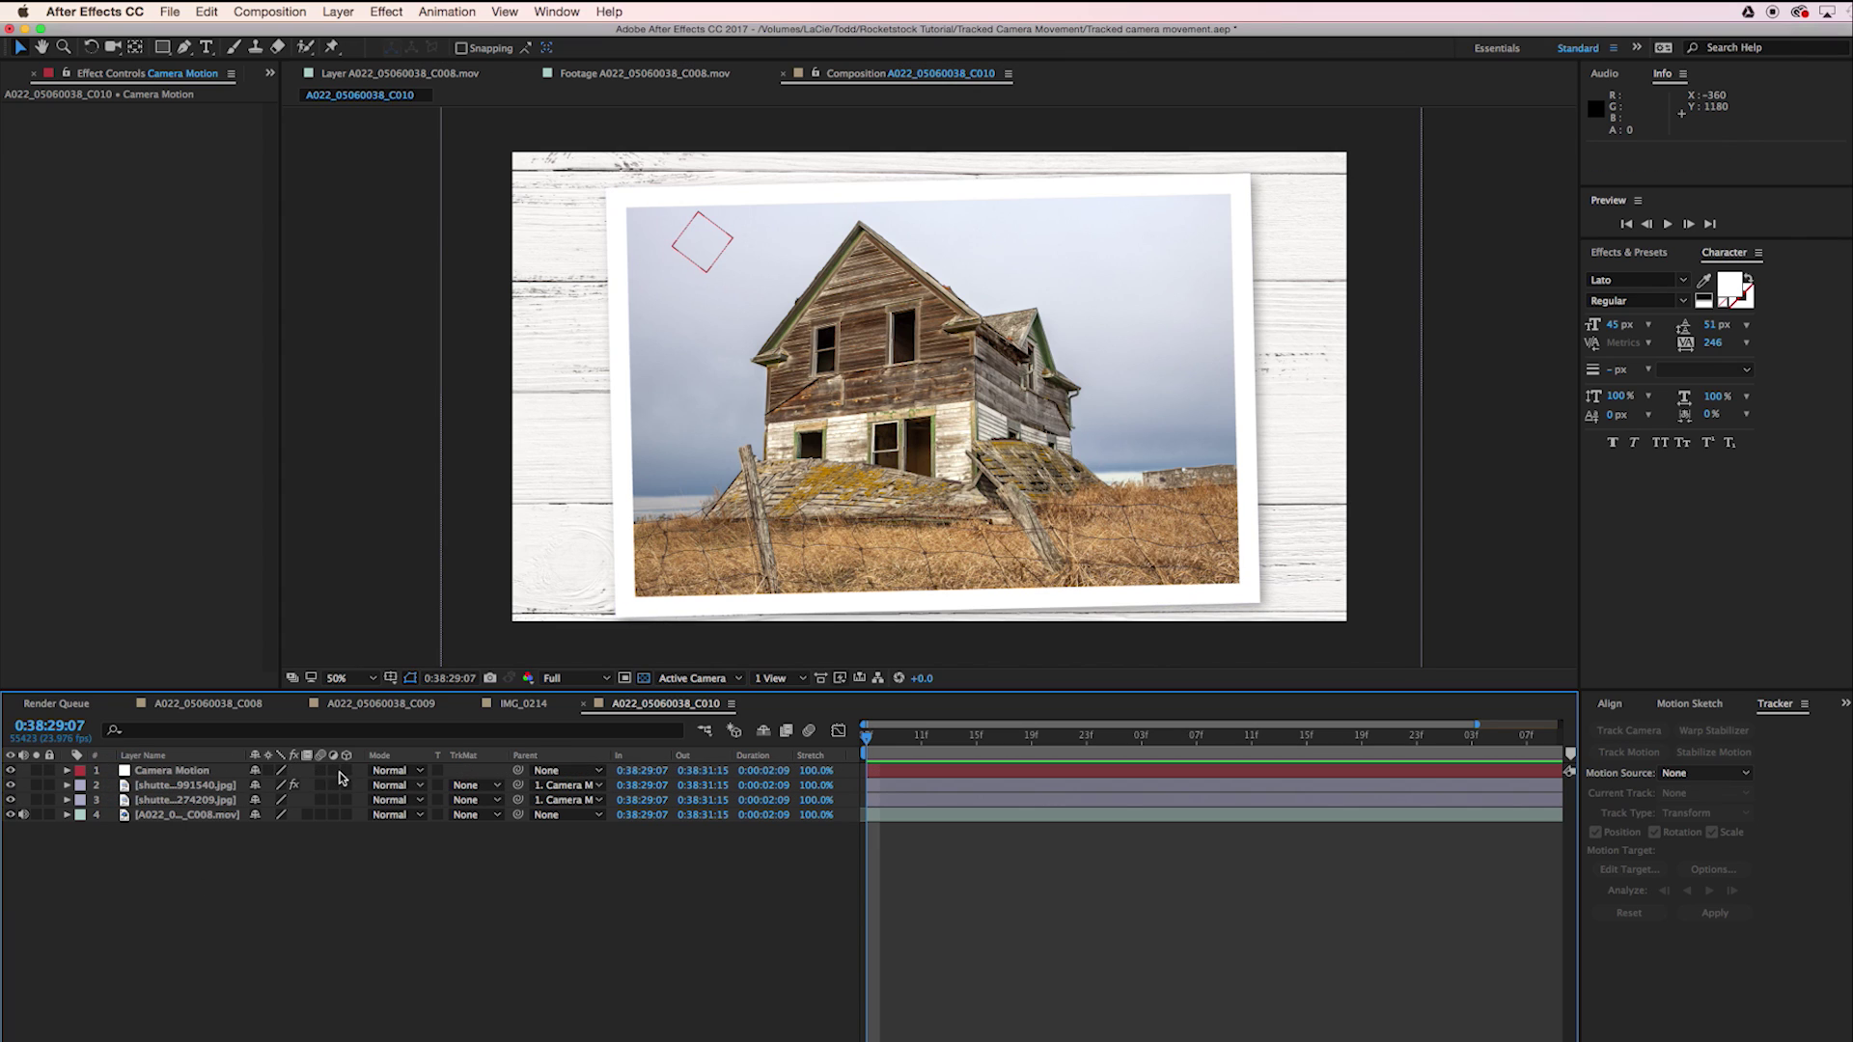
drag(348, 771, 348, 800)
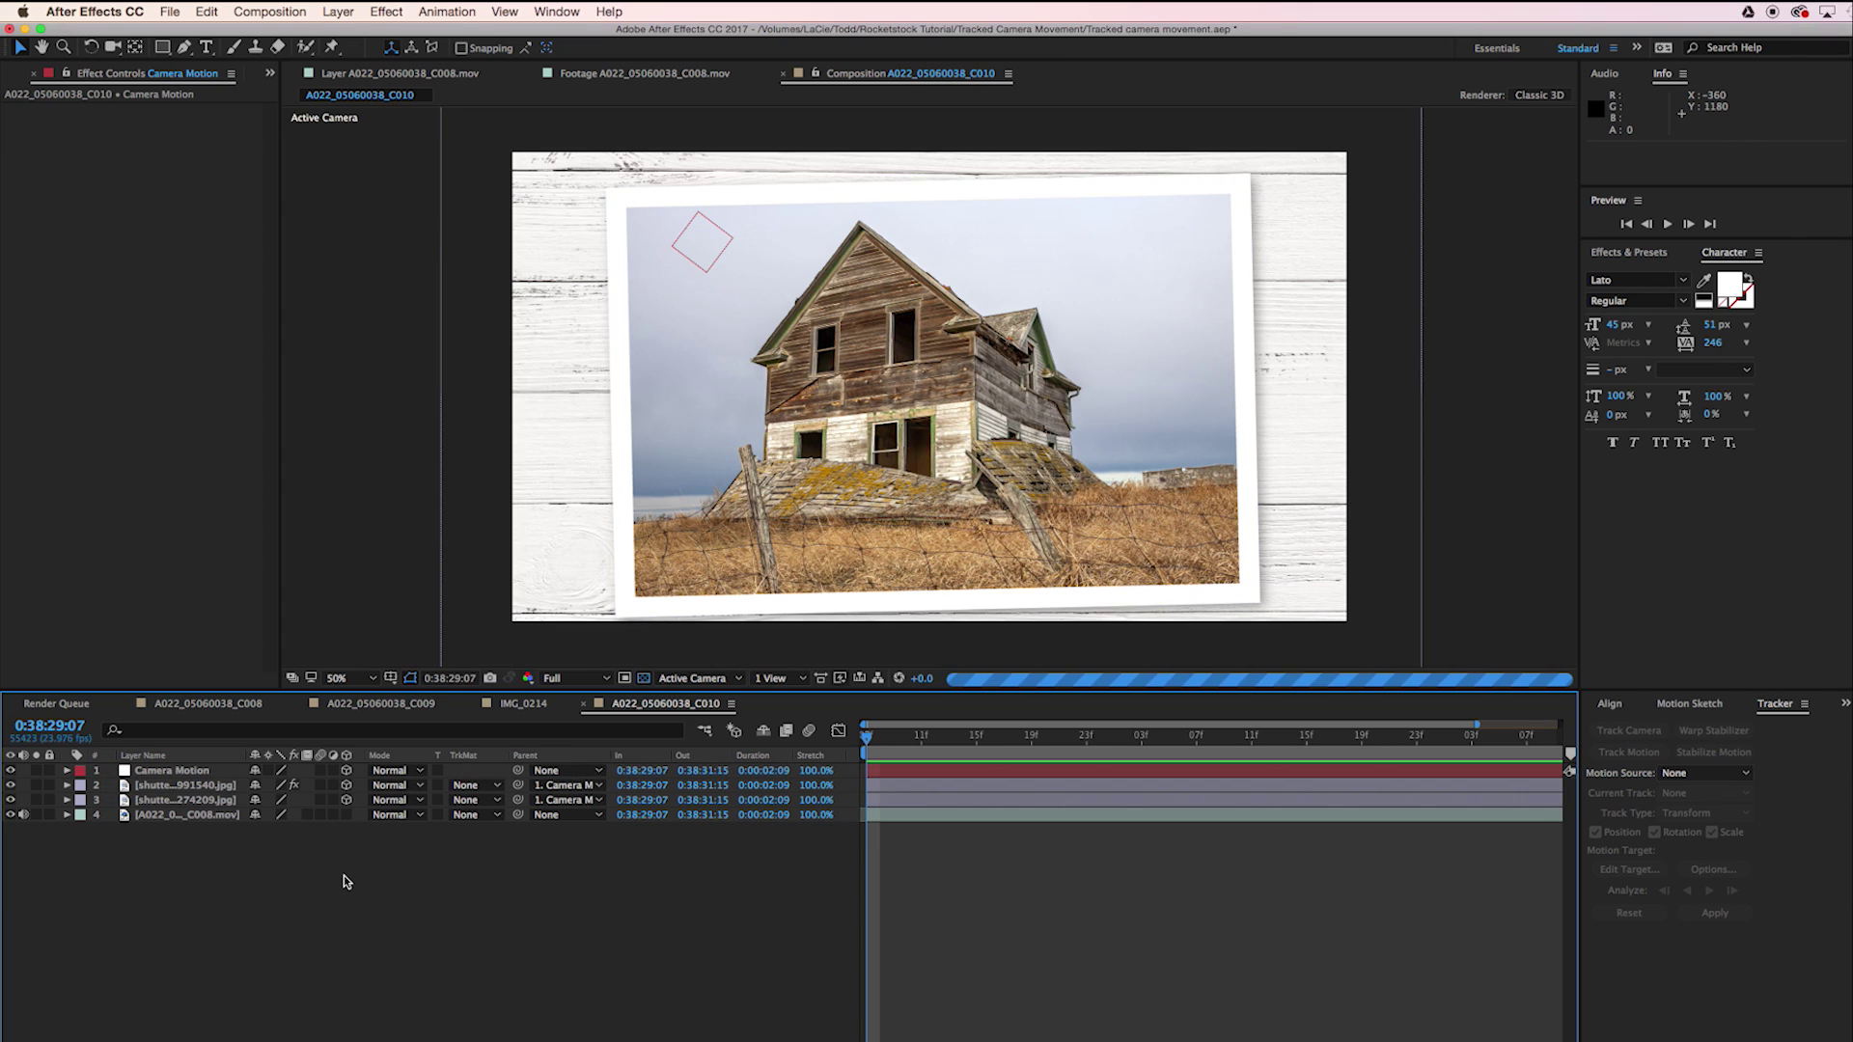
click(166, 815)
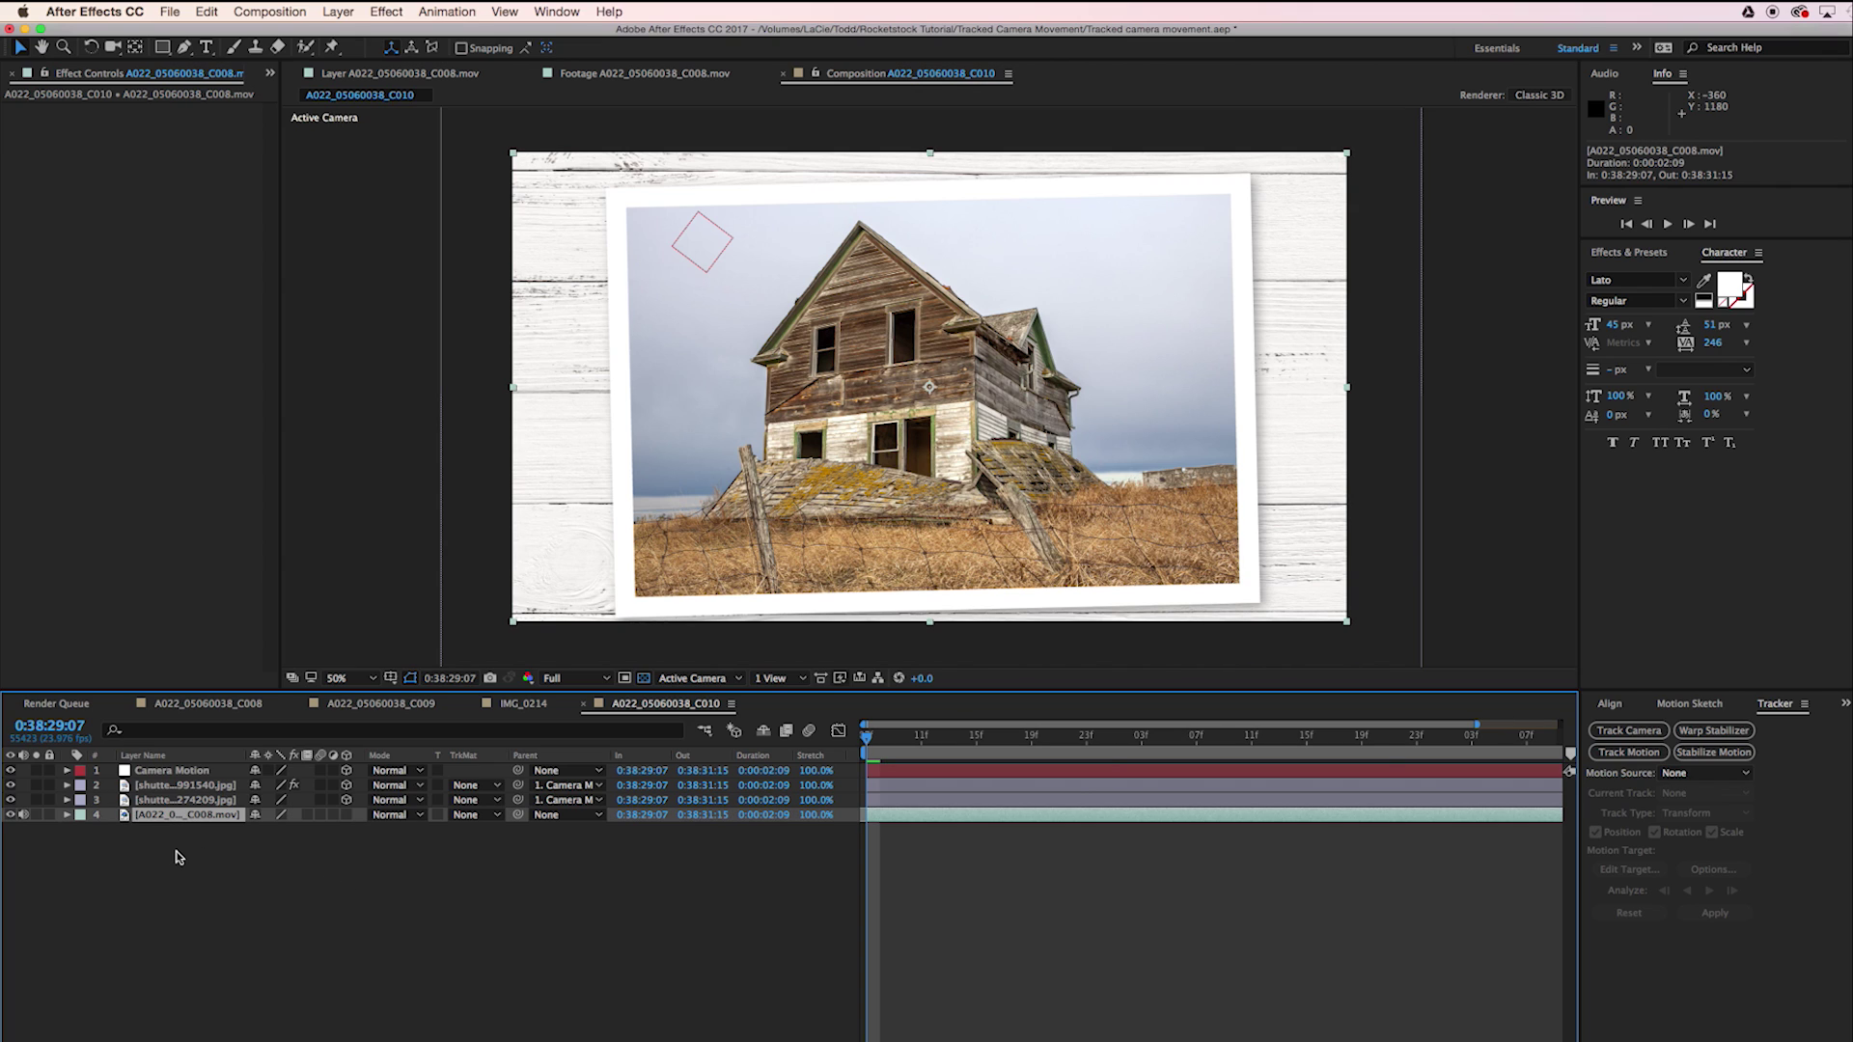
key(Delete)
- Add a null object named Scene Control and parent Camera Motion to it
right_click(164, 890)
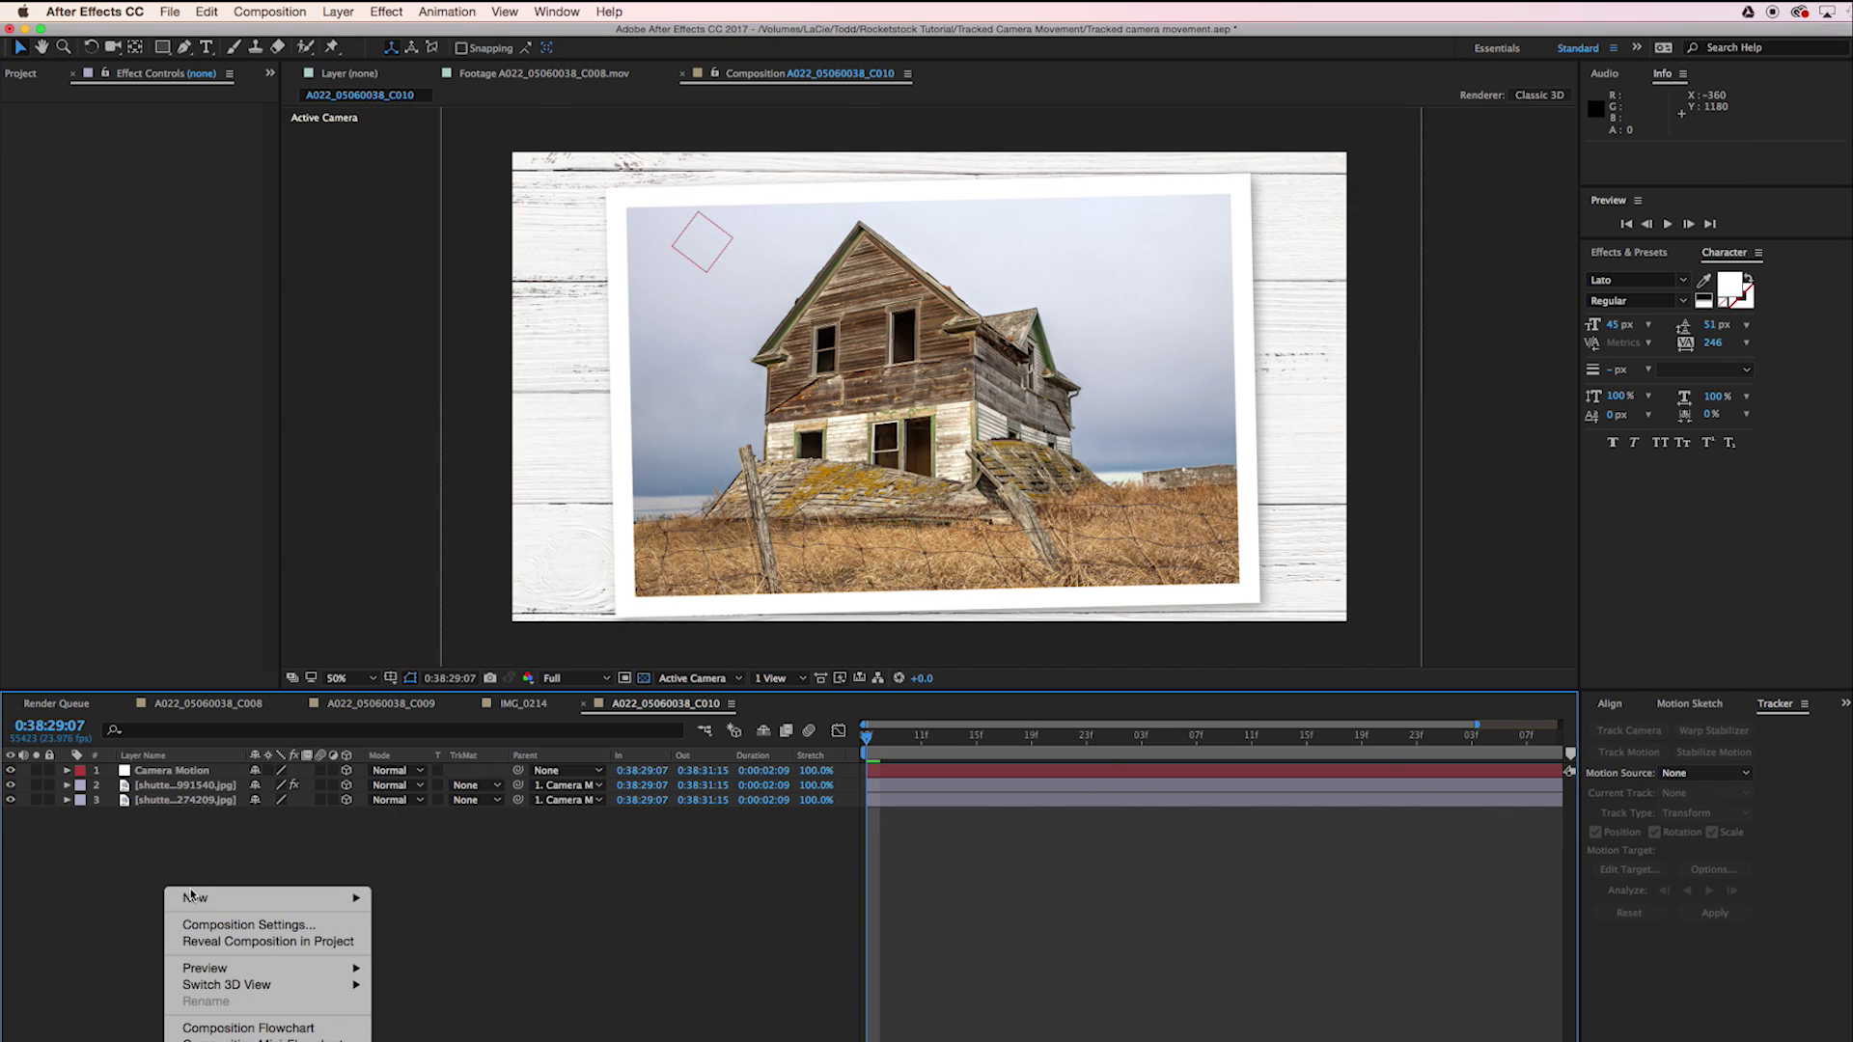
mouse_move(195, 900)
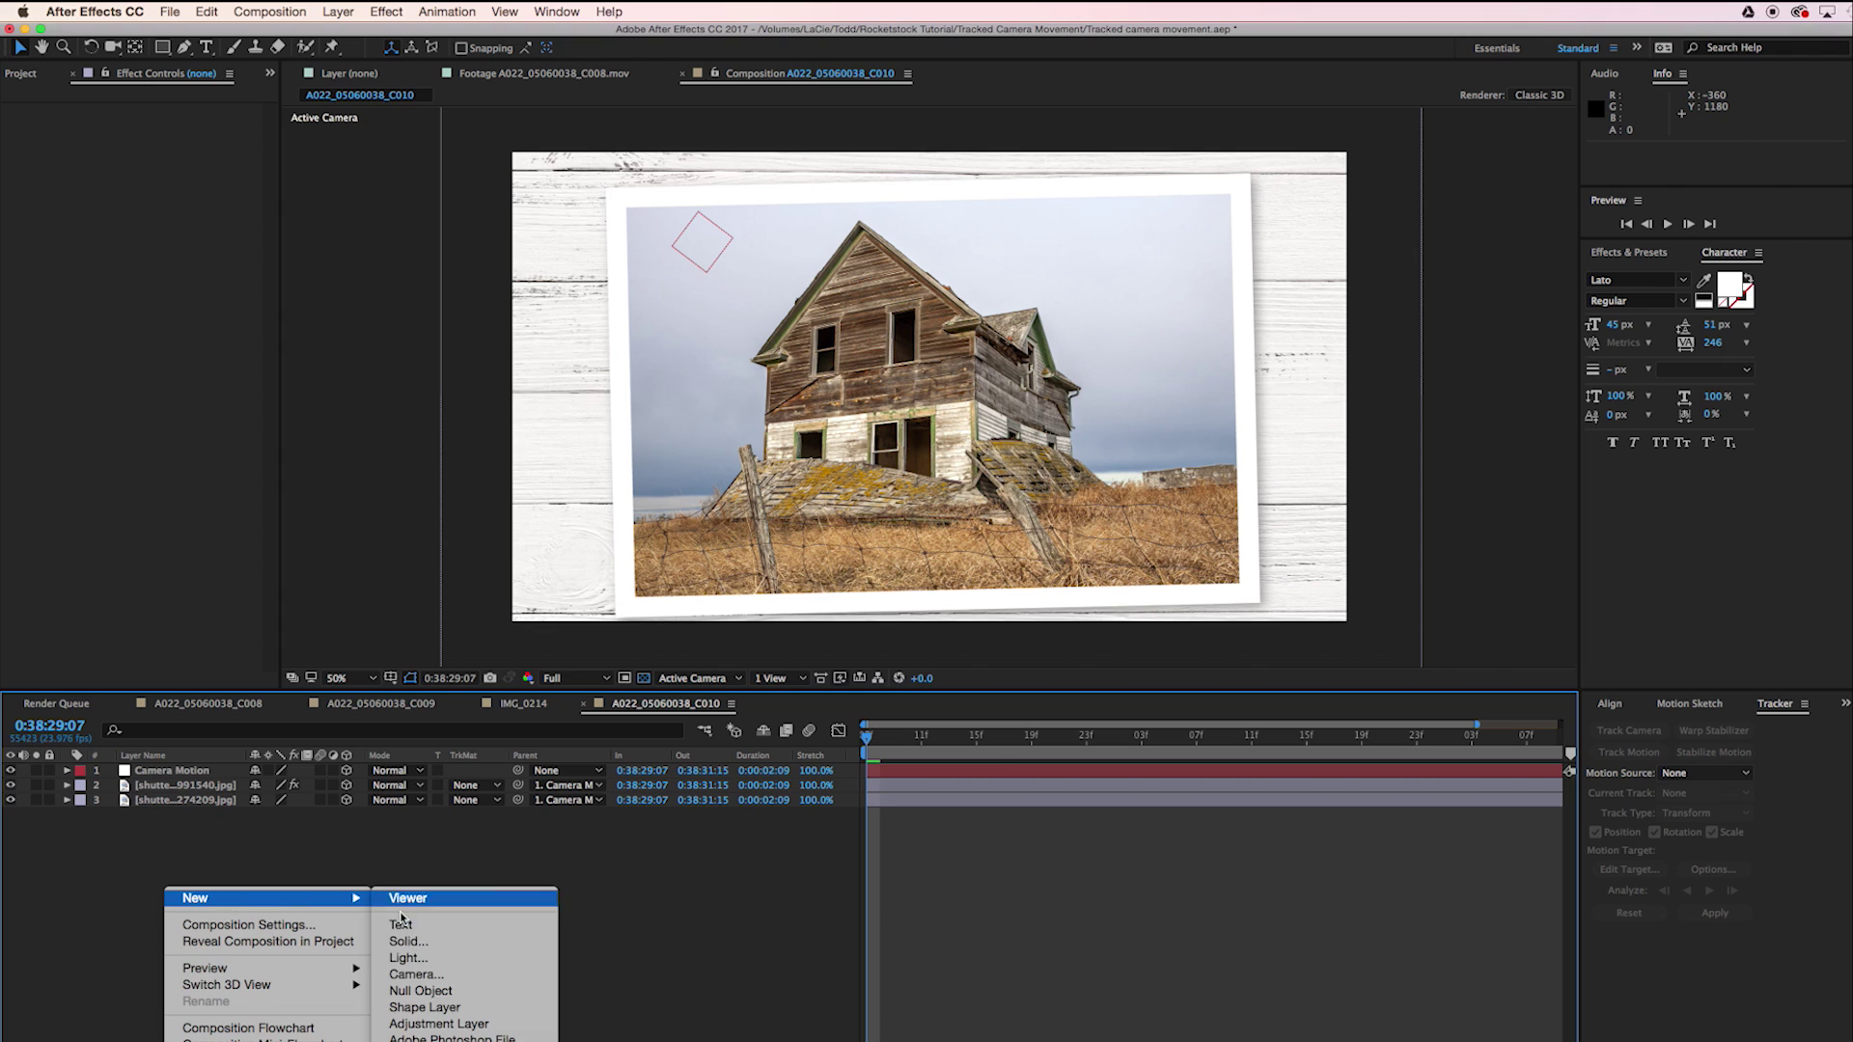
click(412, 993)
key(Return)
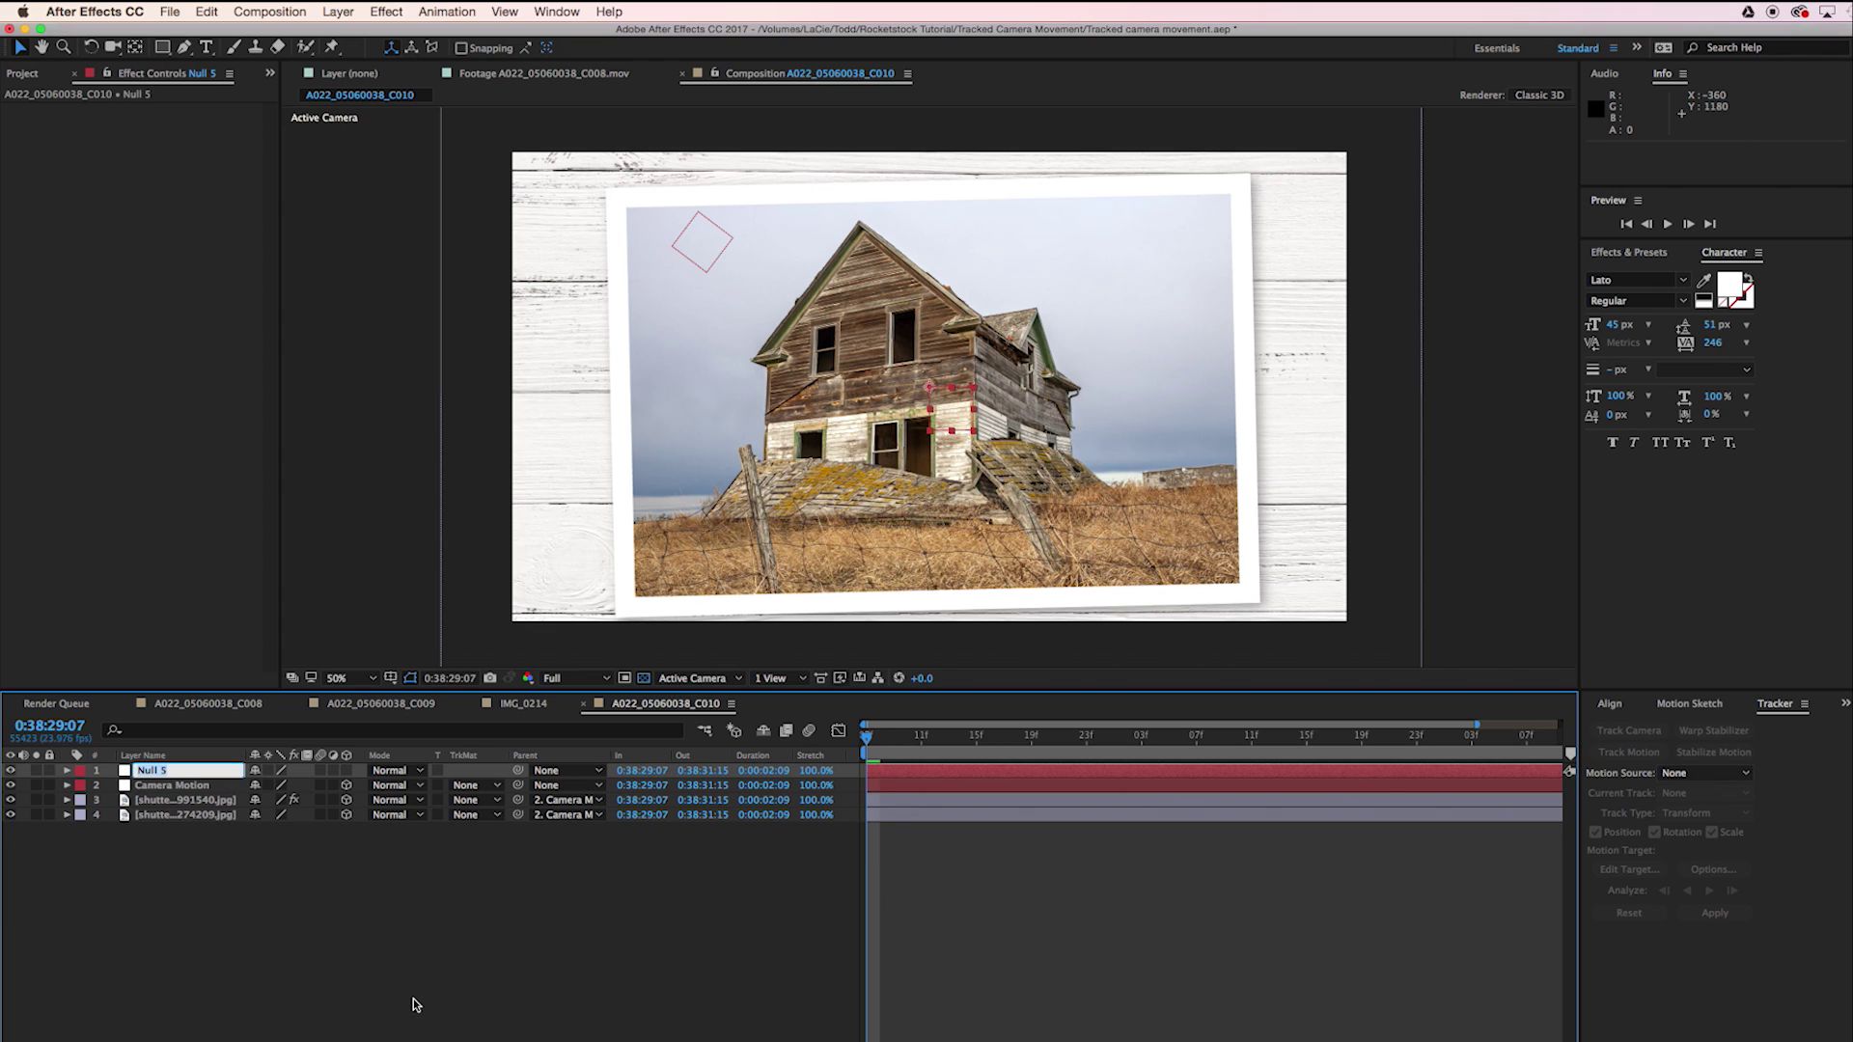
text(Scene Control)
key(Return)
click(602, 1037)
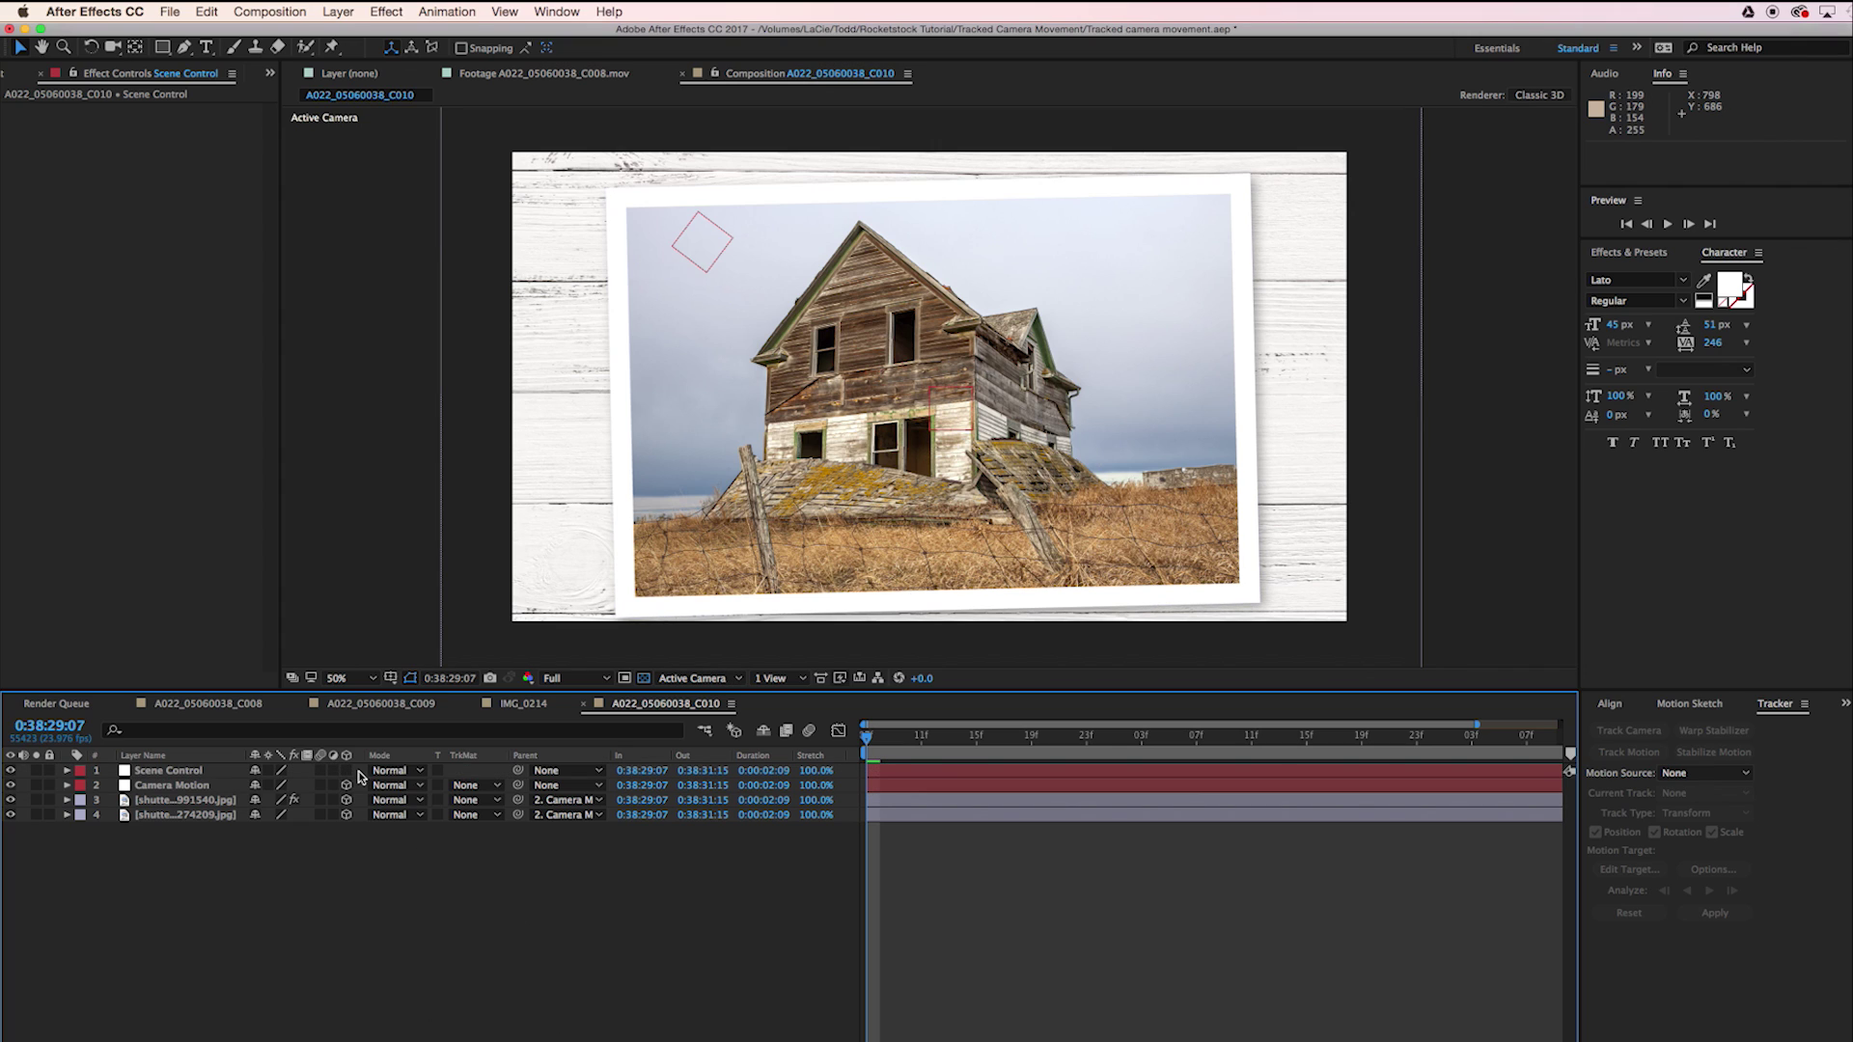
click(173, 786)
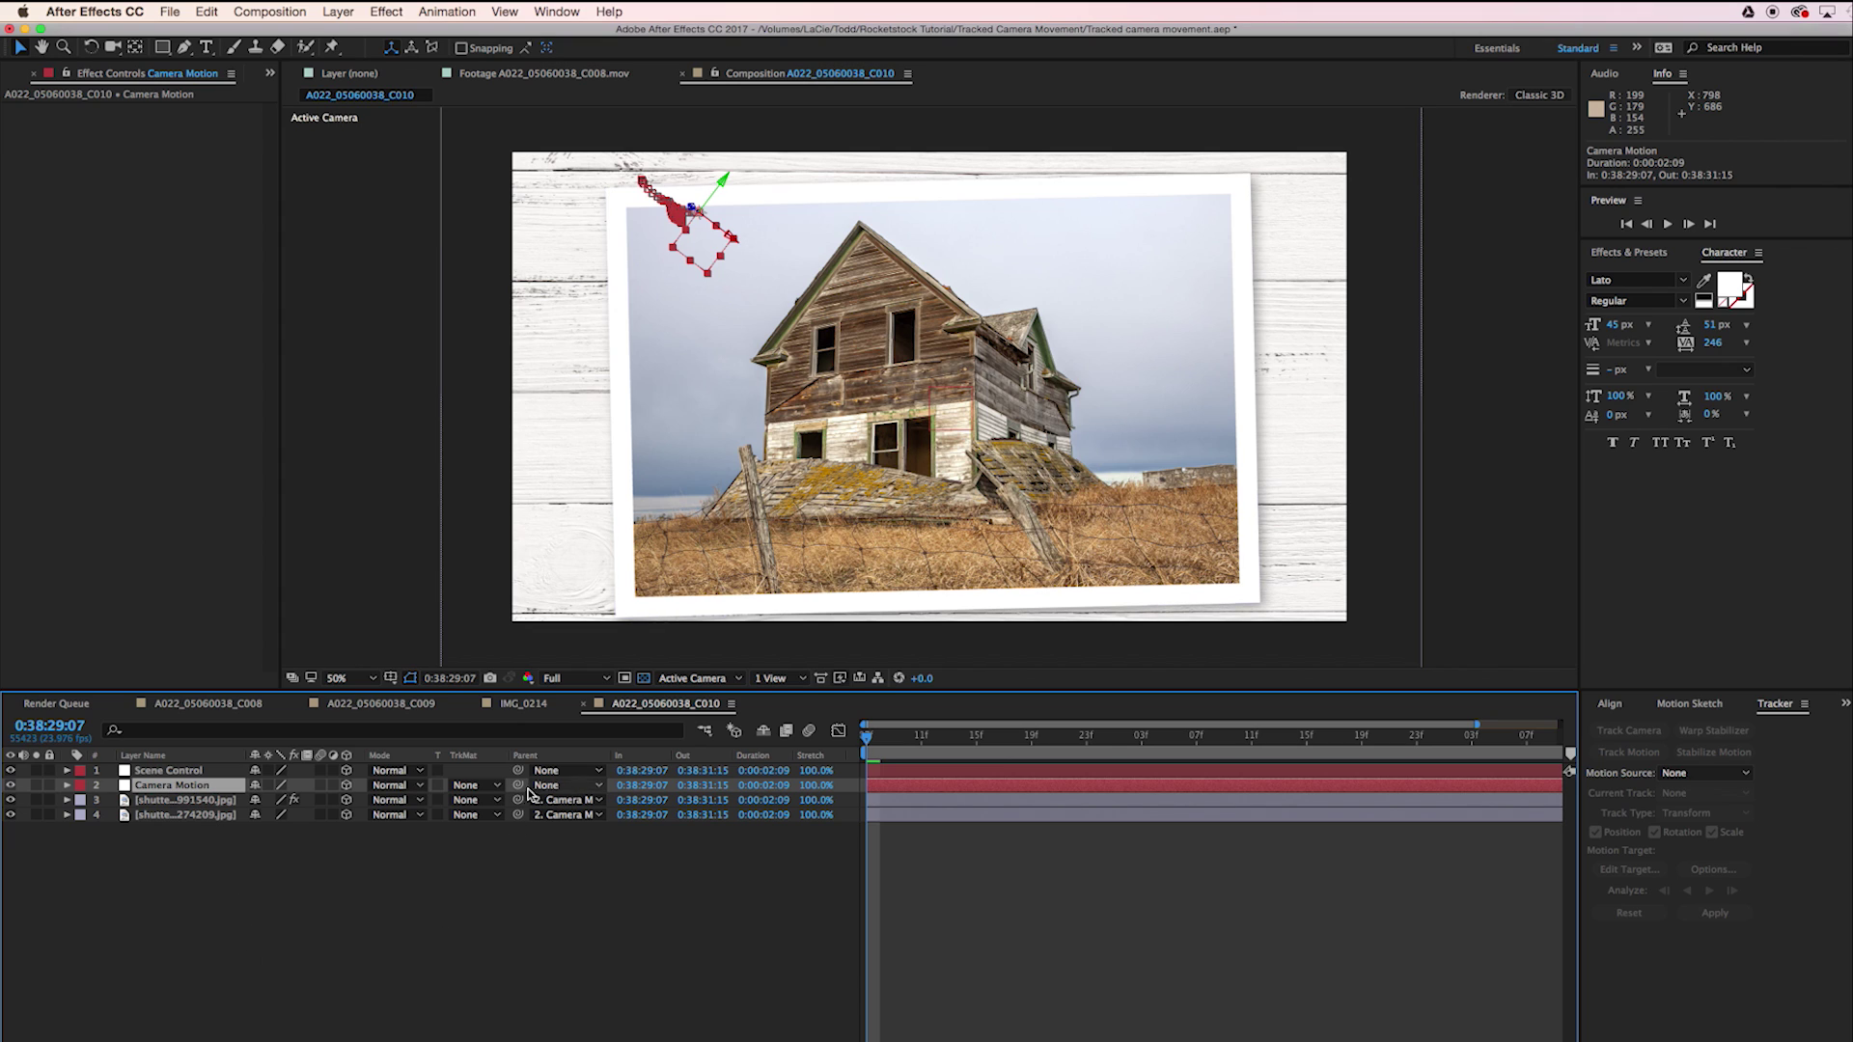
drag(519, 785, 194, 773)
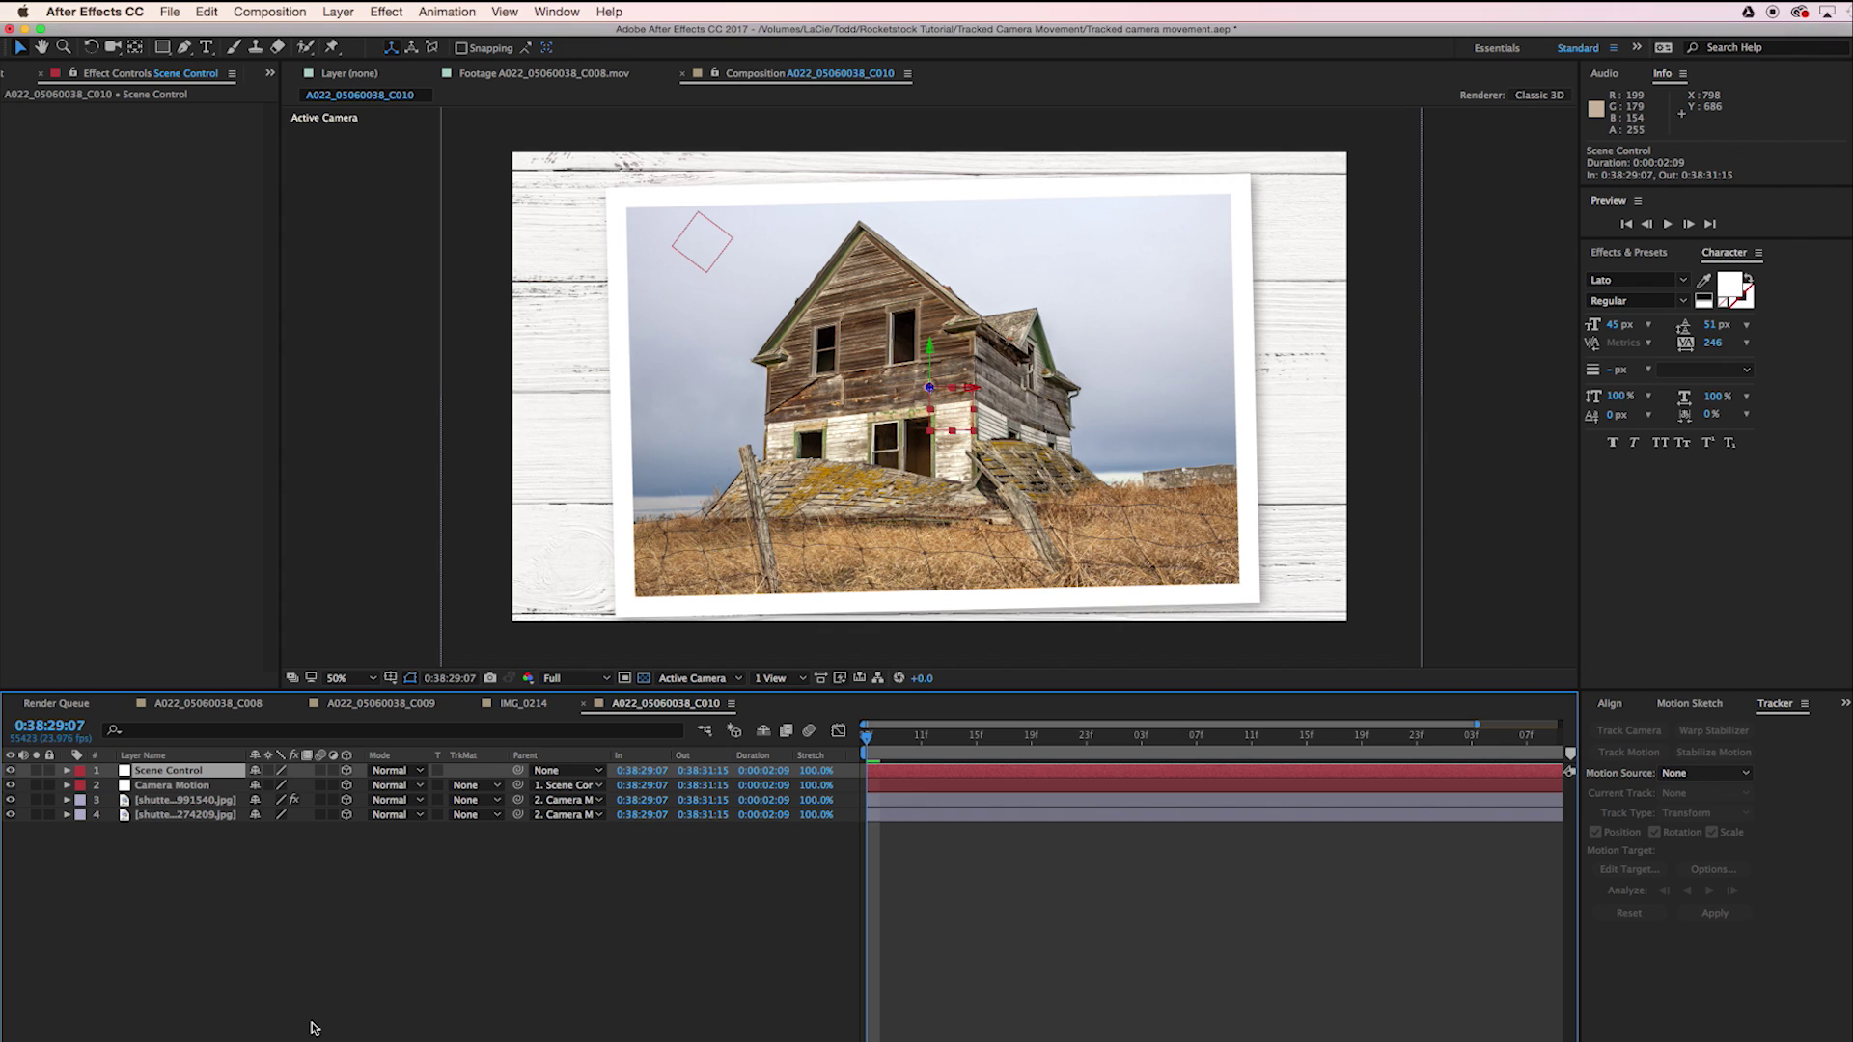
- Keyframe Scene Control's Y orientation from about 347° at the start to 3° at the end
key(r)
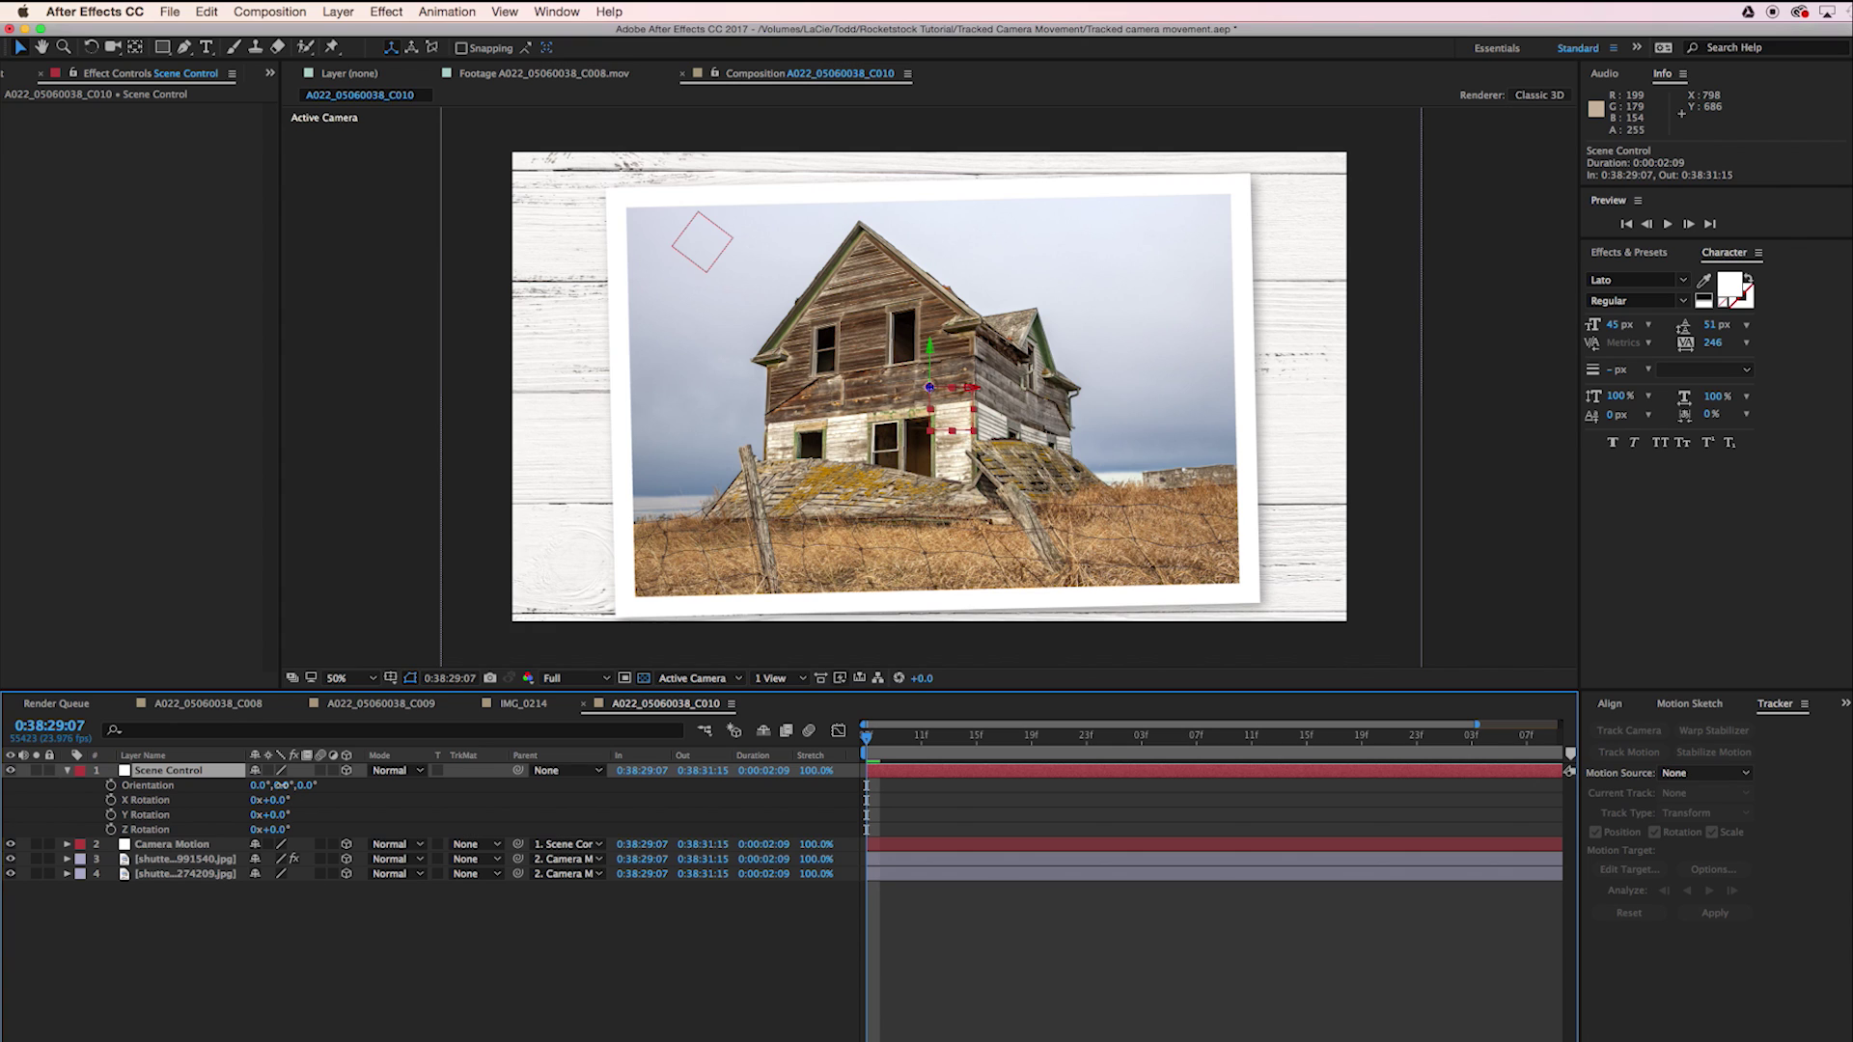
drag(282, 784, 270, 786)
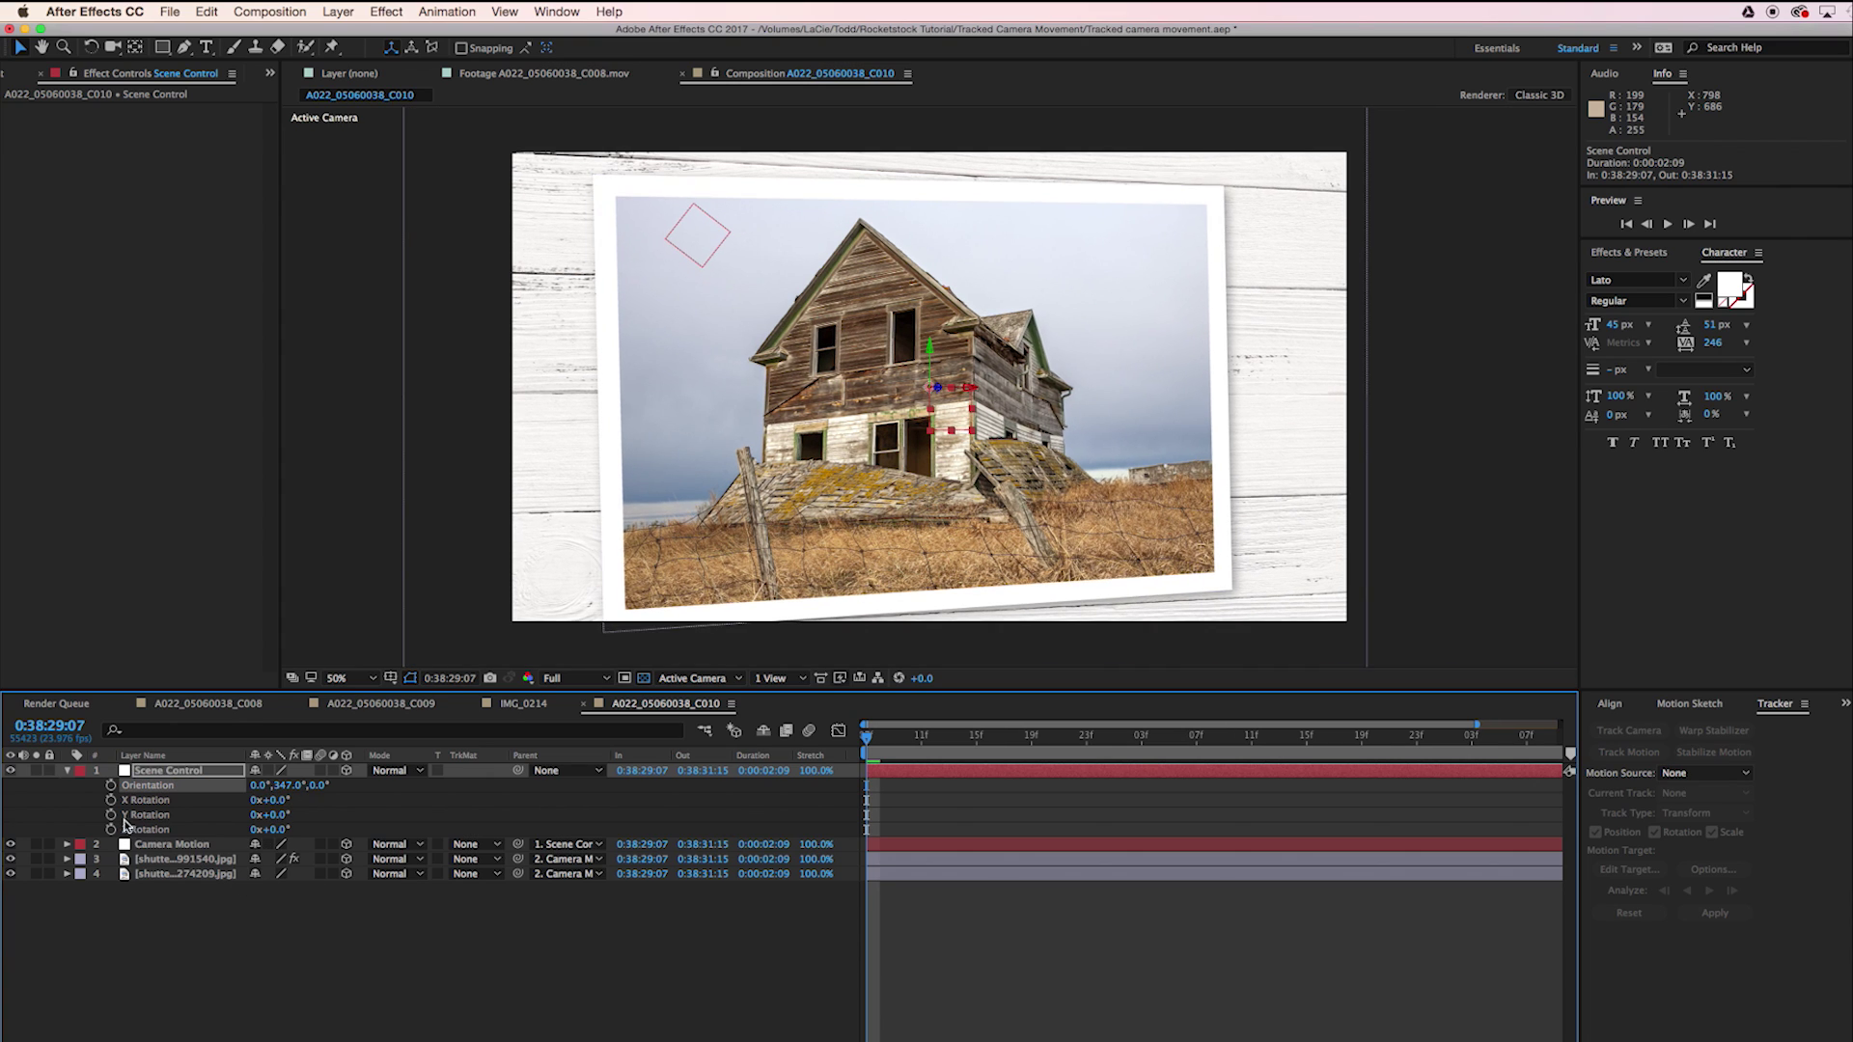
click(112, 786)
drag(908, 749, 1774, 780)
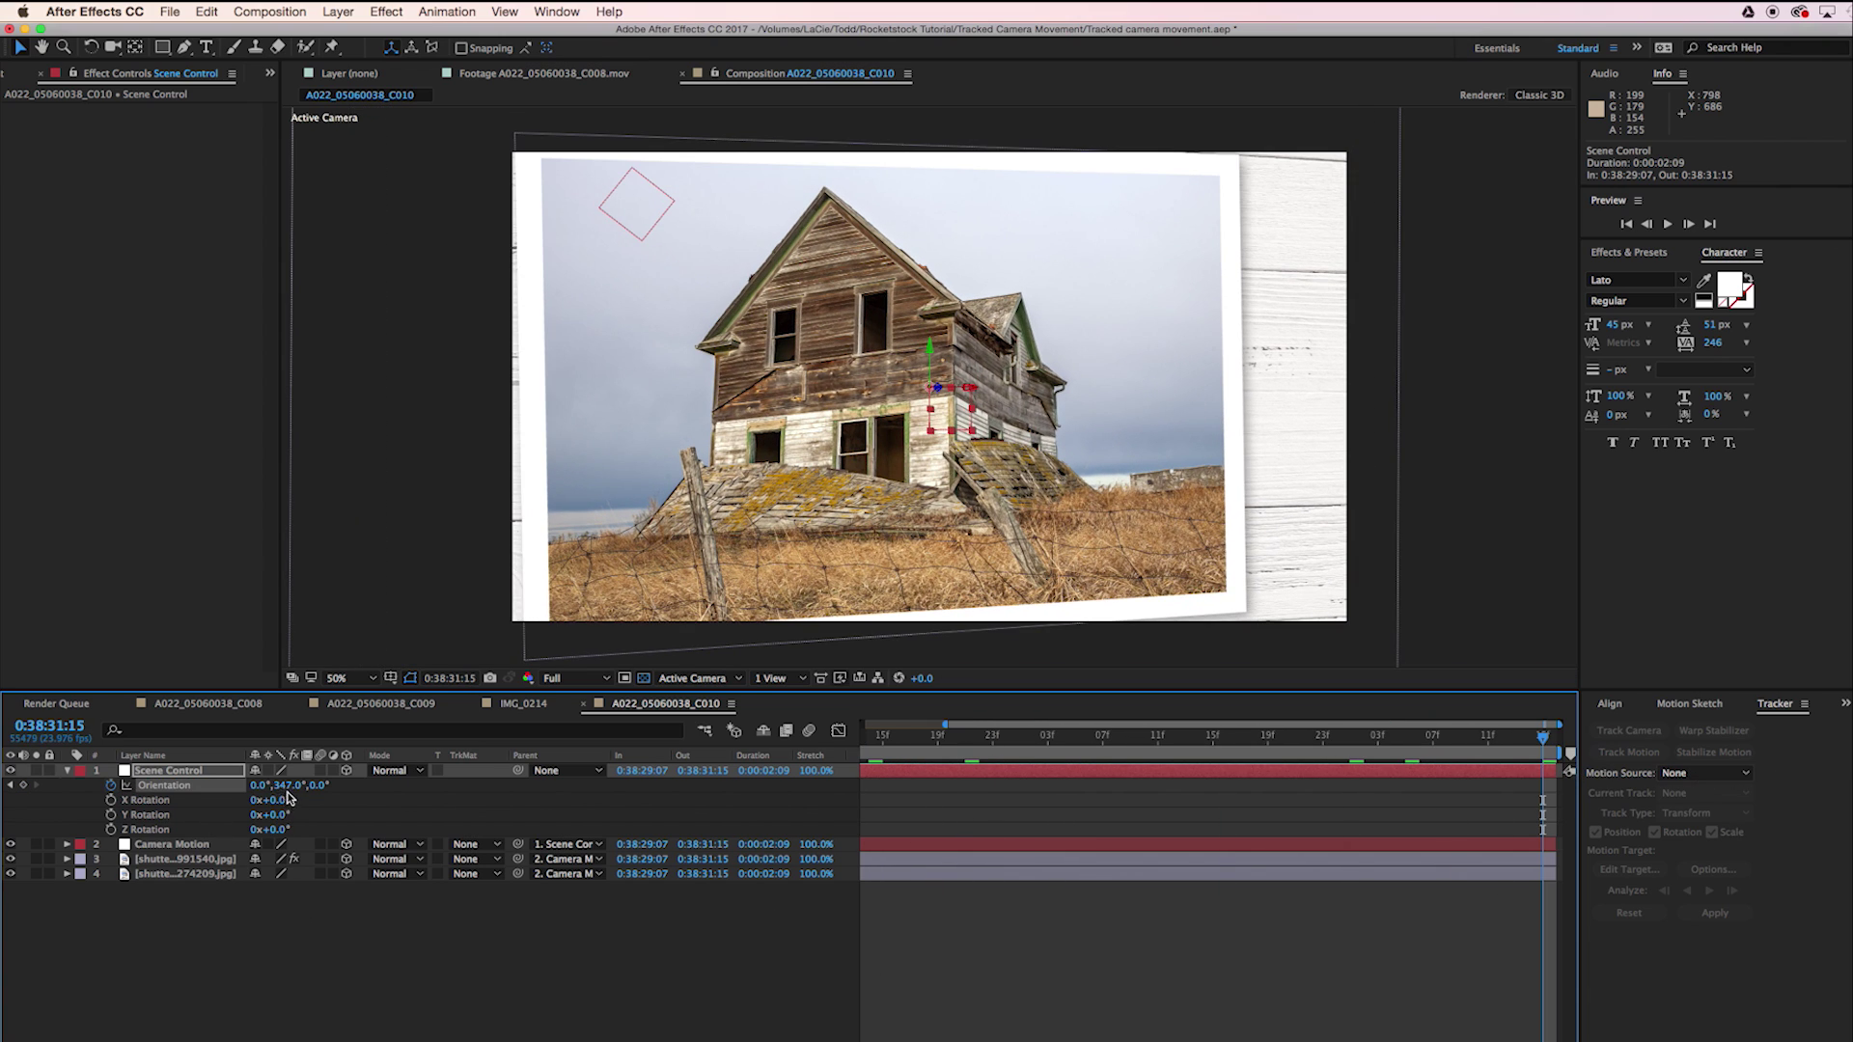
drag(285, 788, 311, 788)
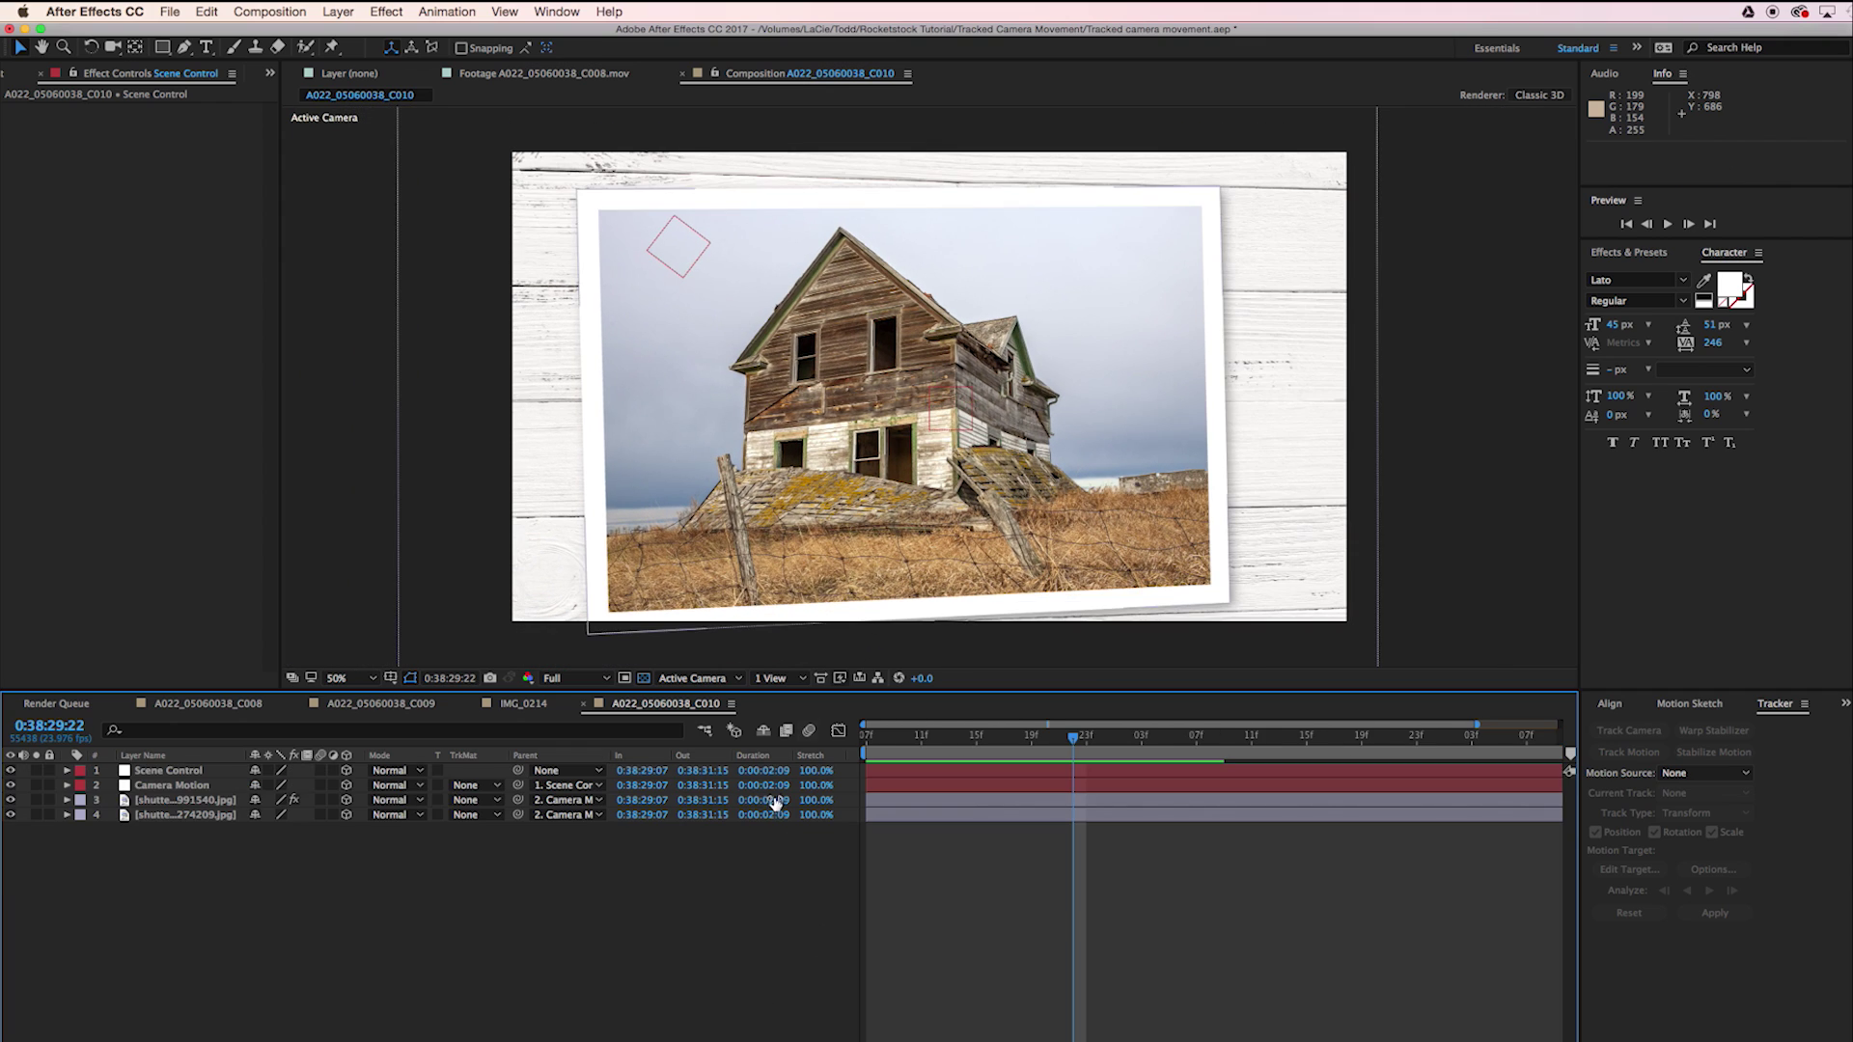
- Enable motion blur on both photo layers and the composition, then preview from the start
click(809, 730)
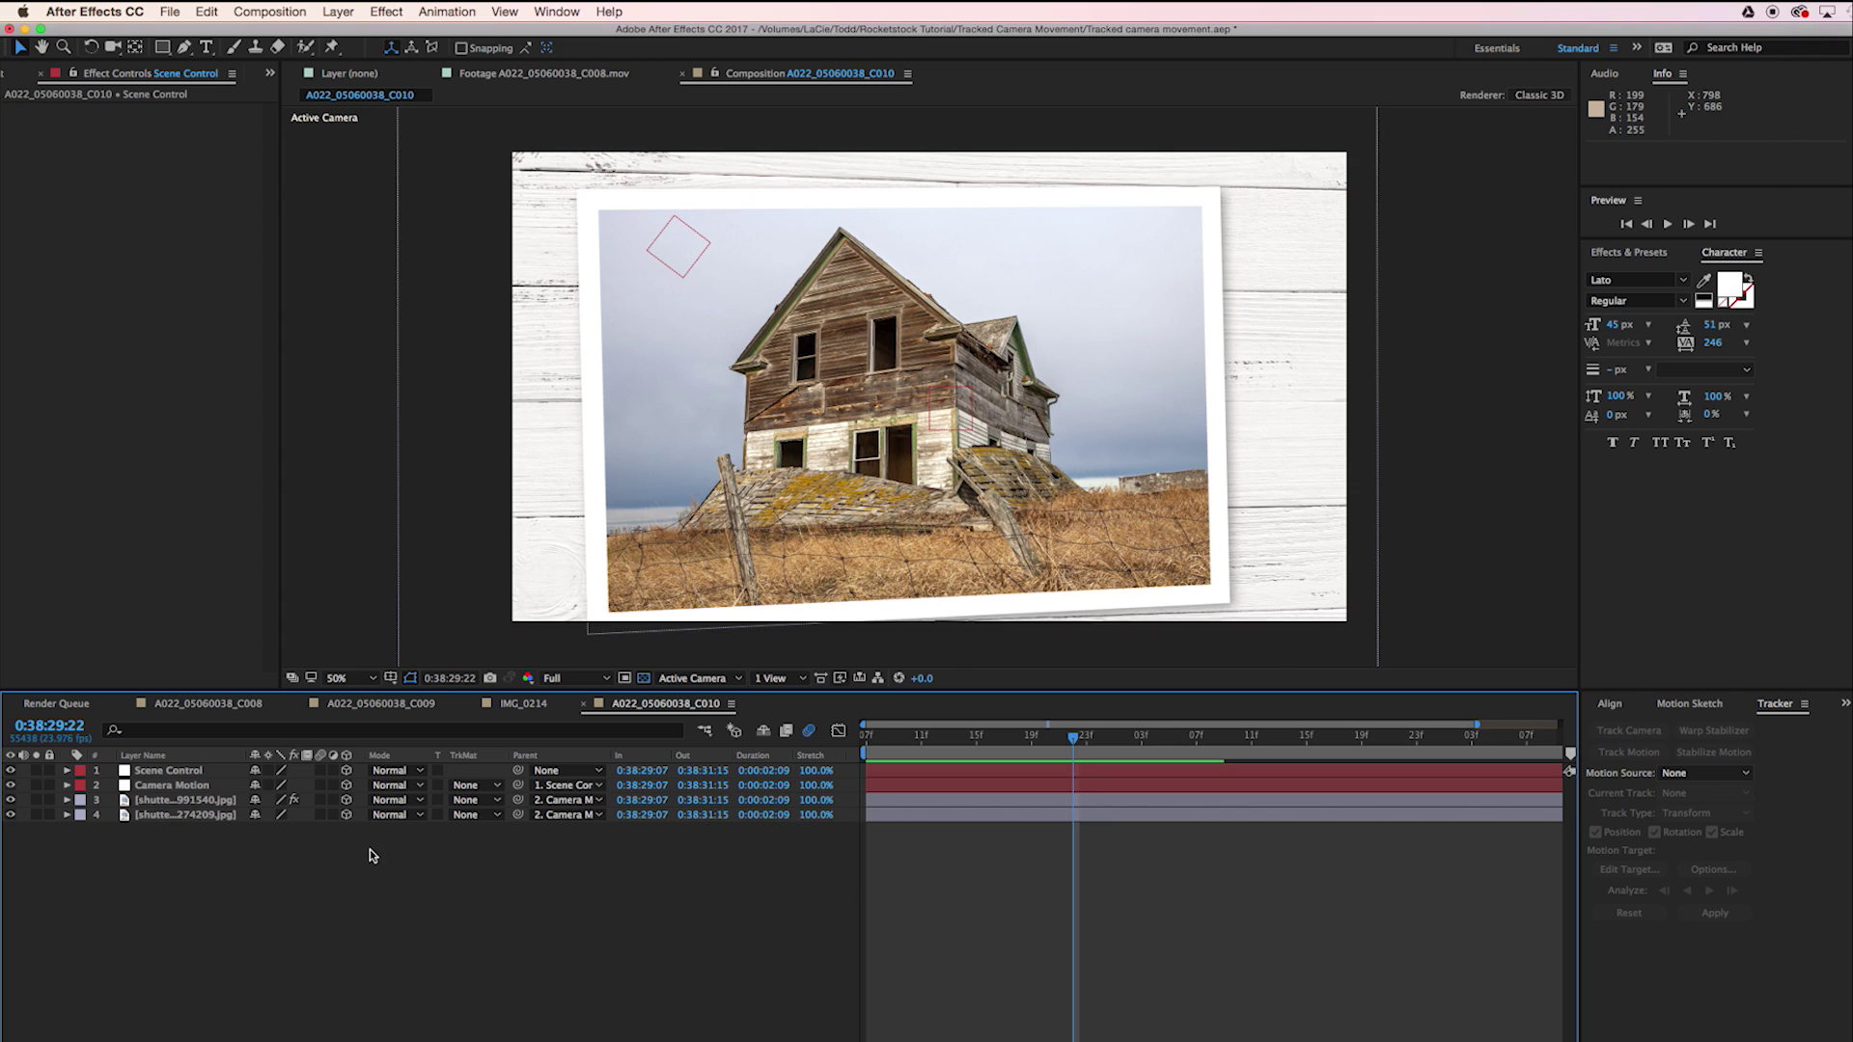
click(320, 815)
click(320, 800)
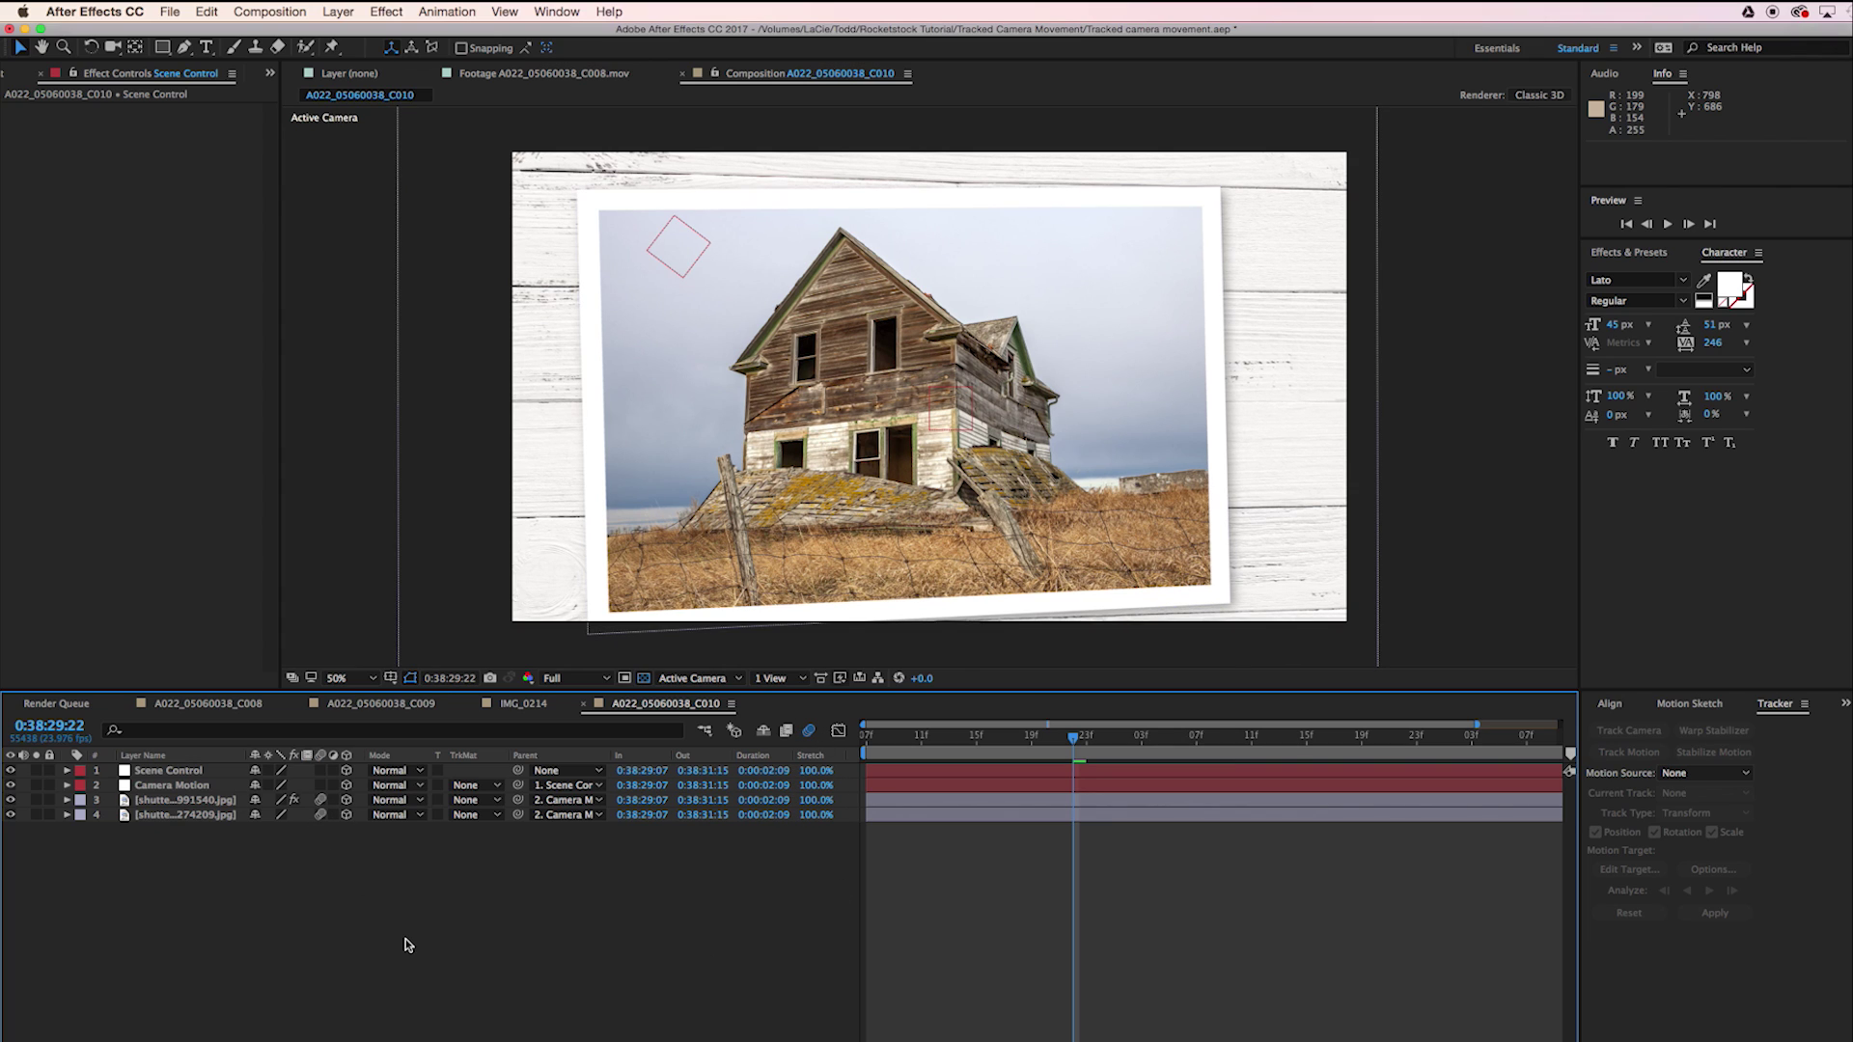
key(Home)
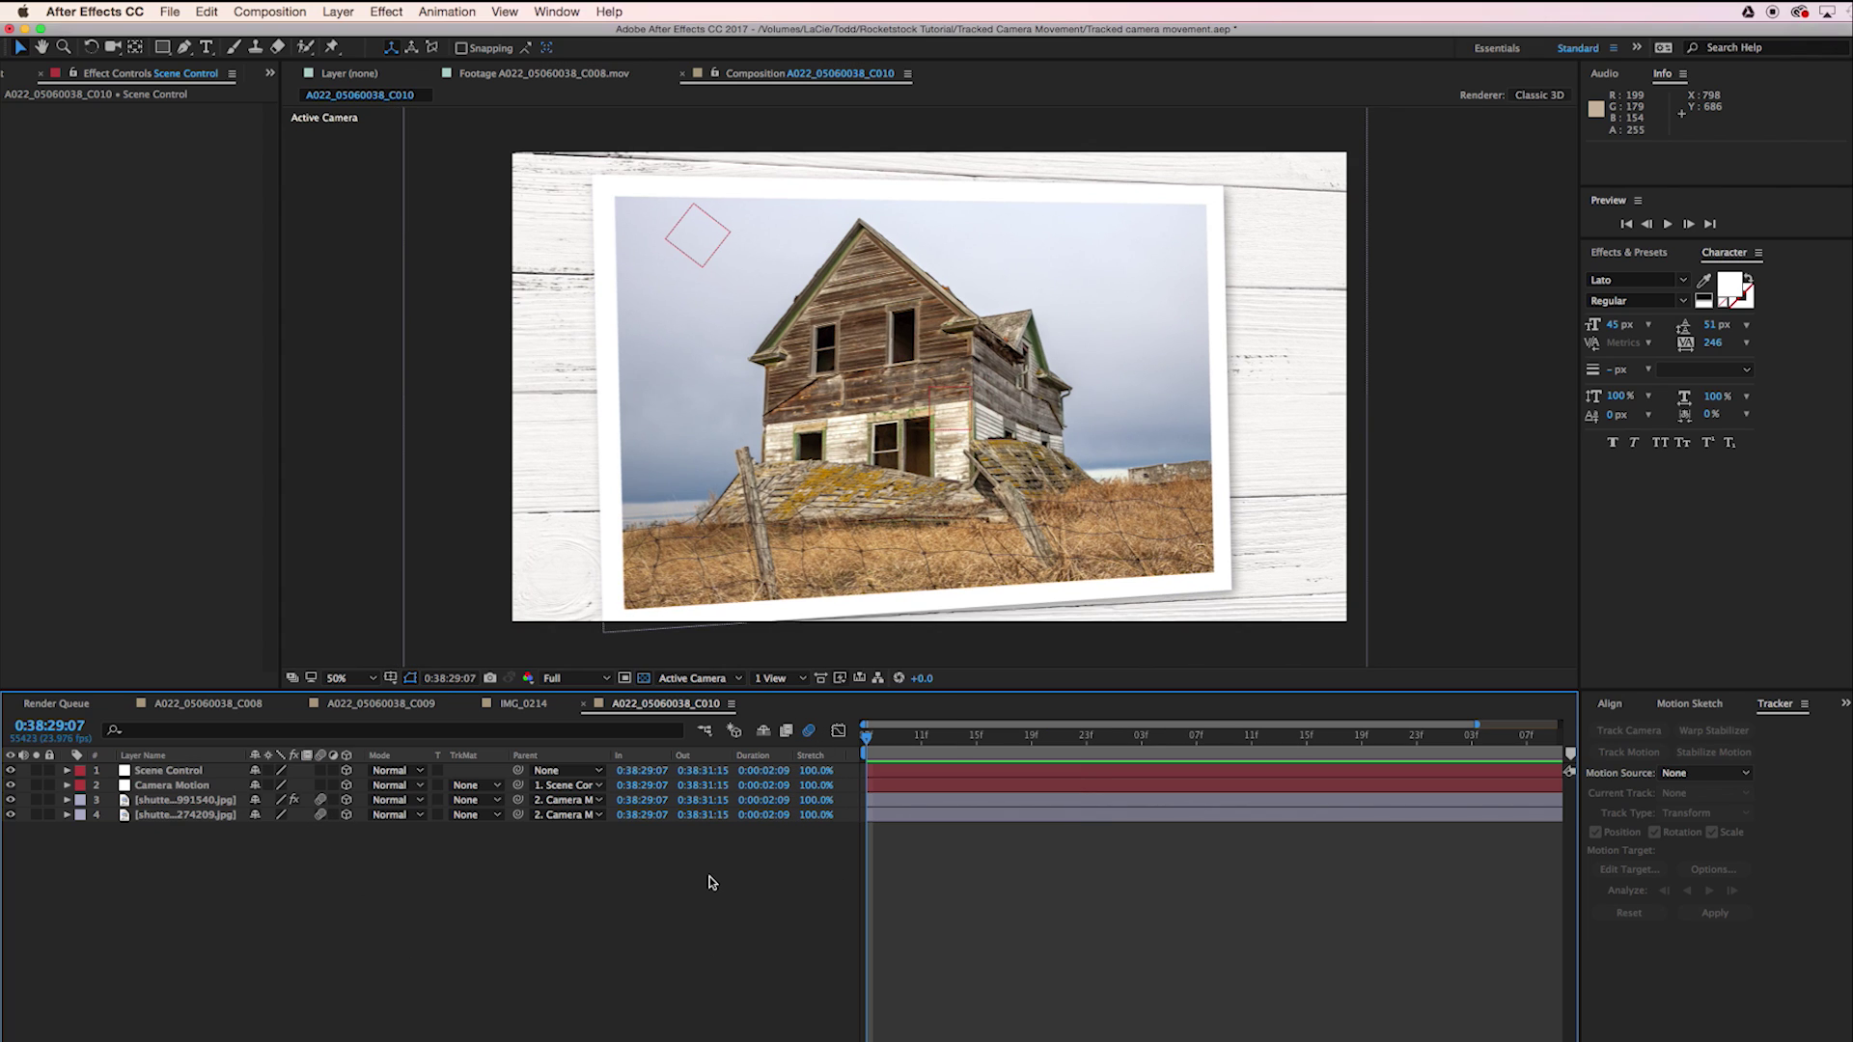
key(space)
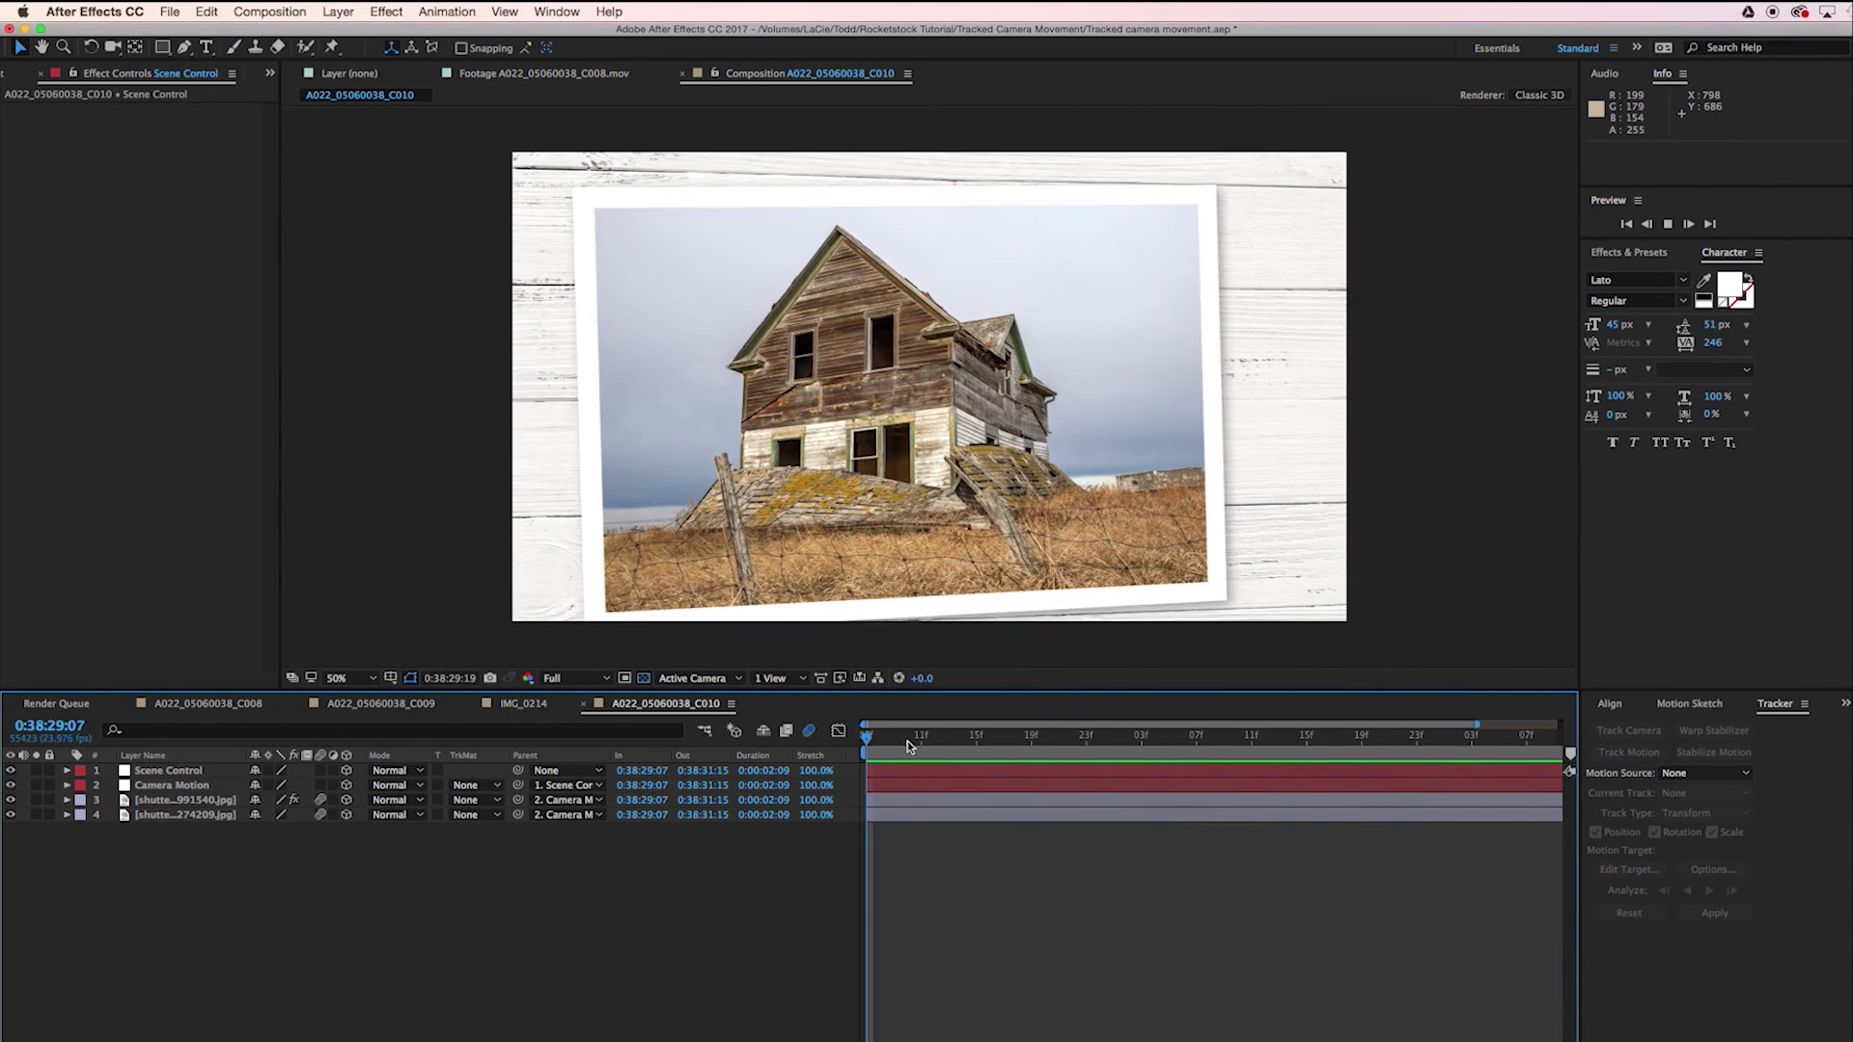
key(space)
key(space)
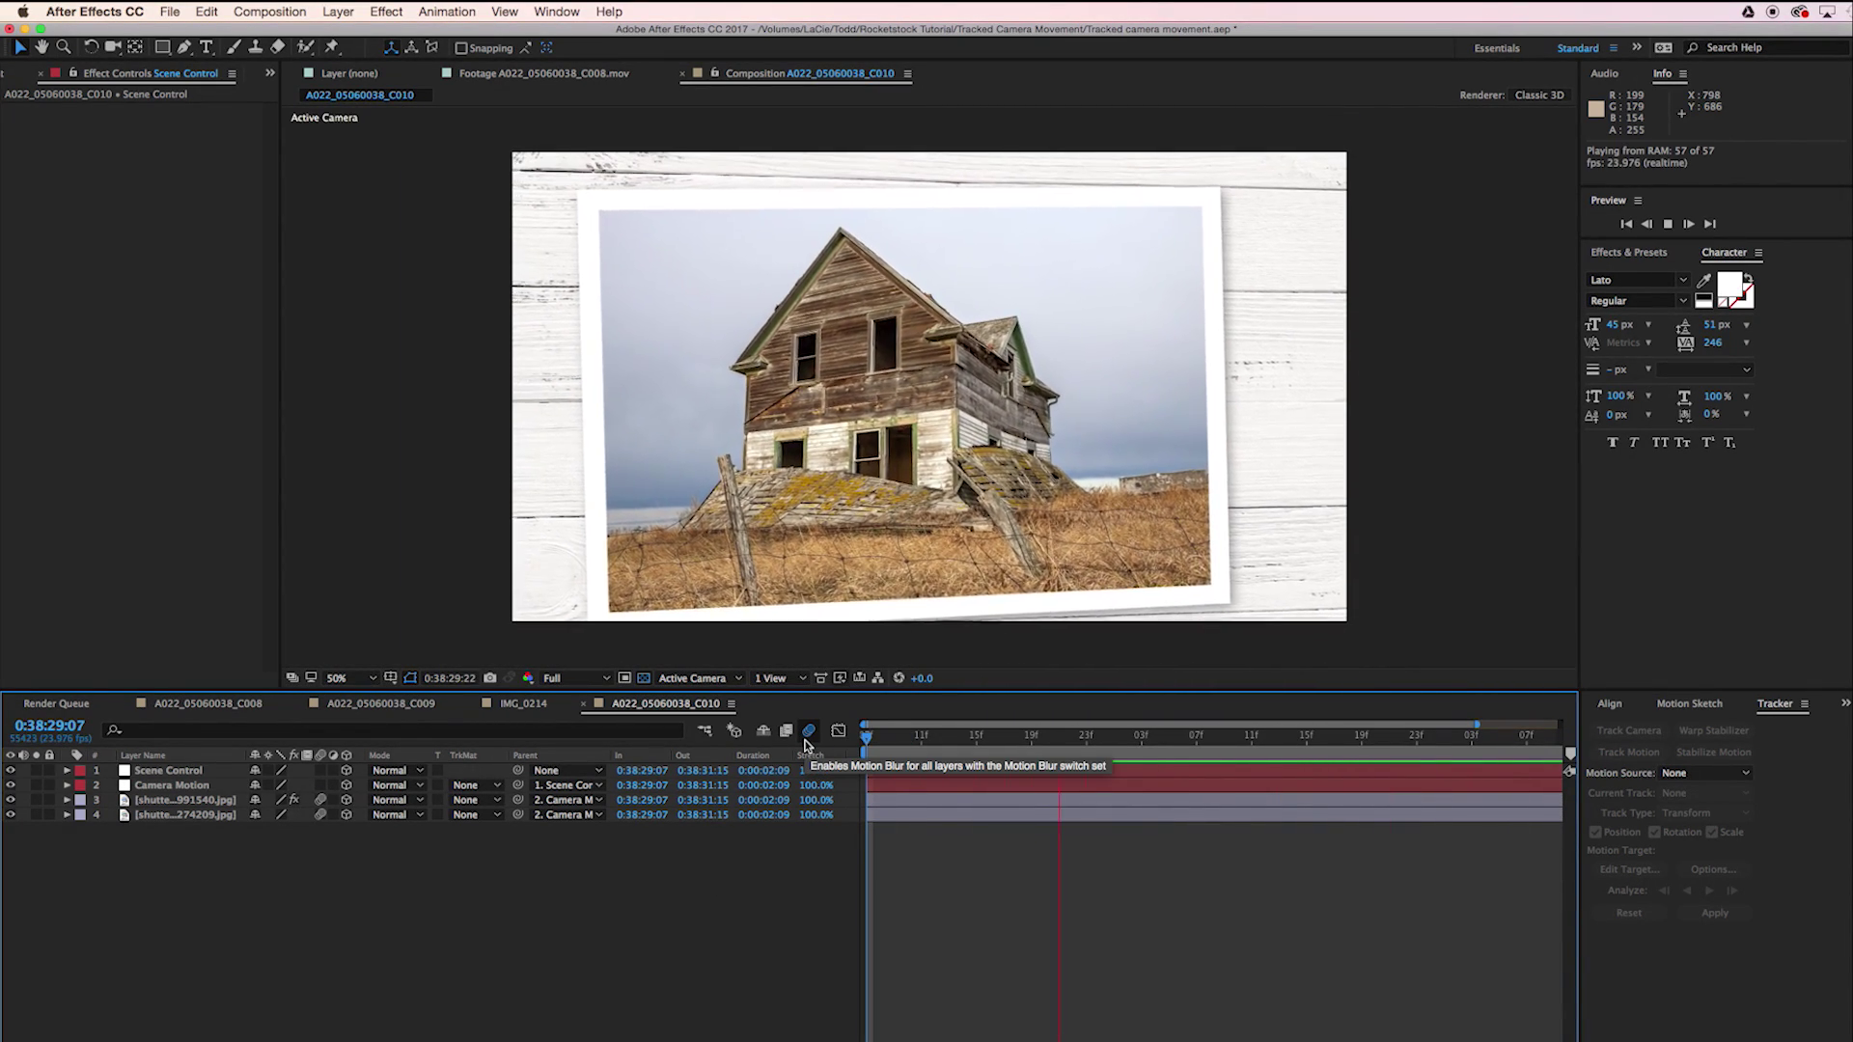
- Reveal Camera Motion's keyframes and delete the early ones
click(760, 784)
click(524, 986)
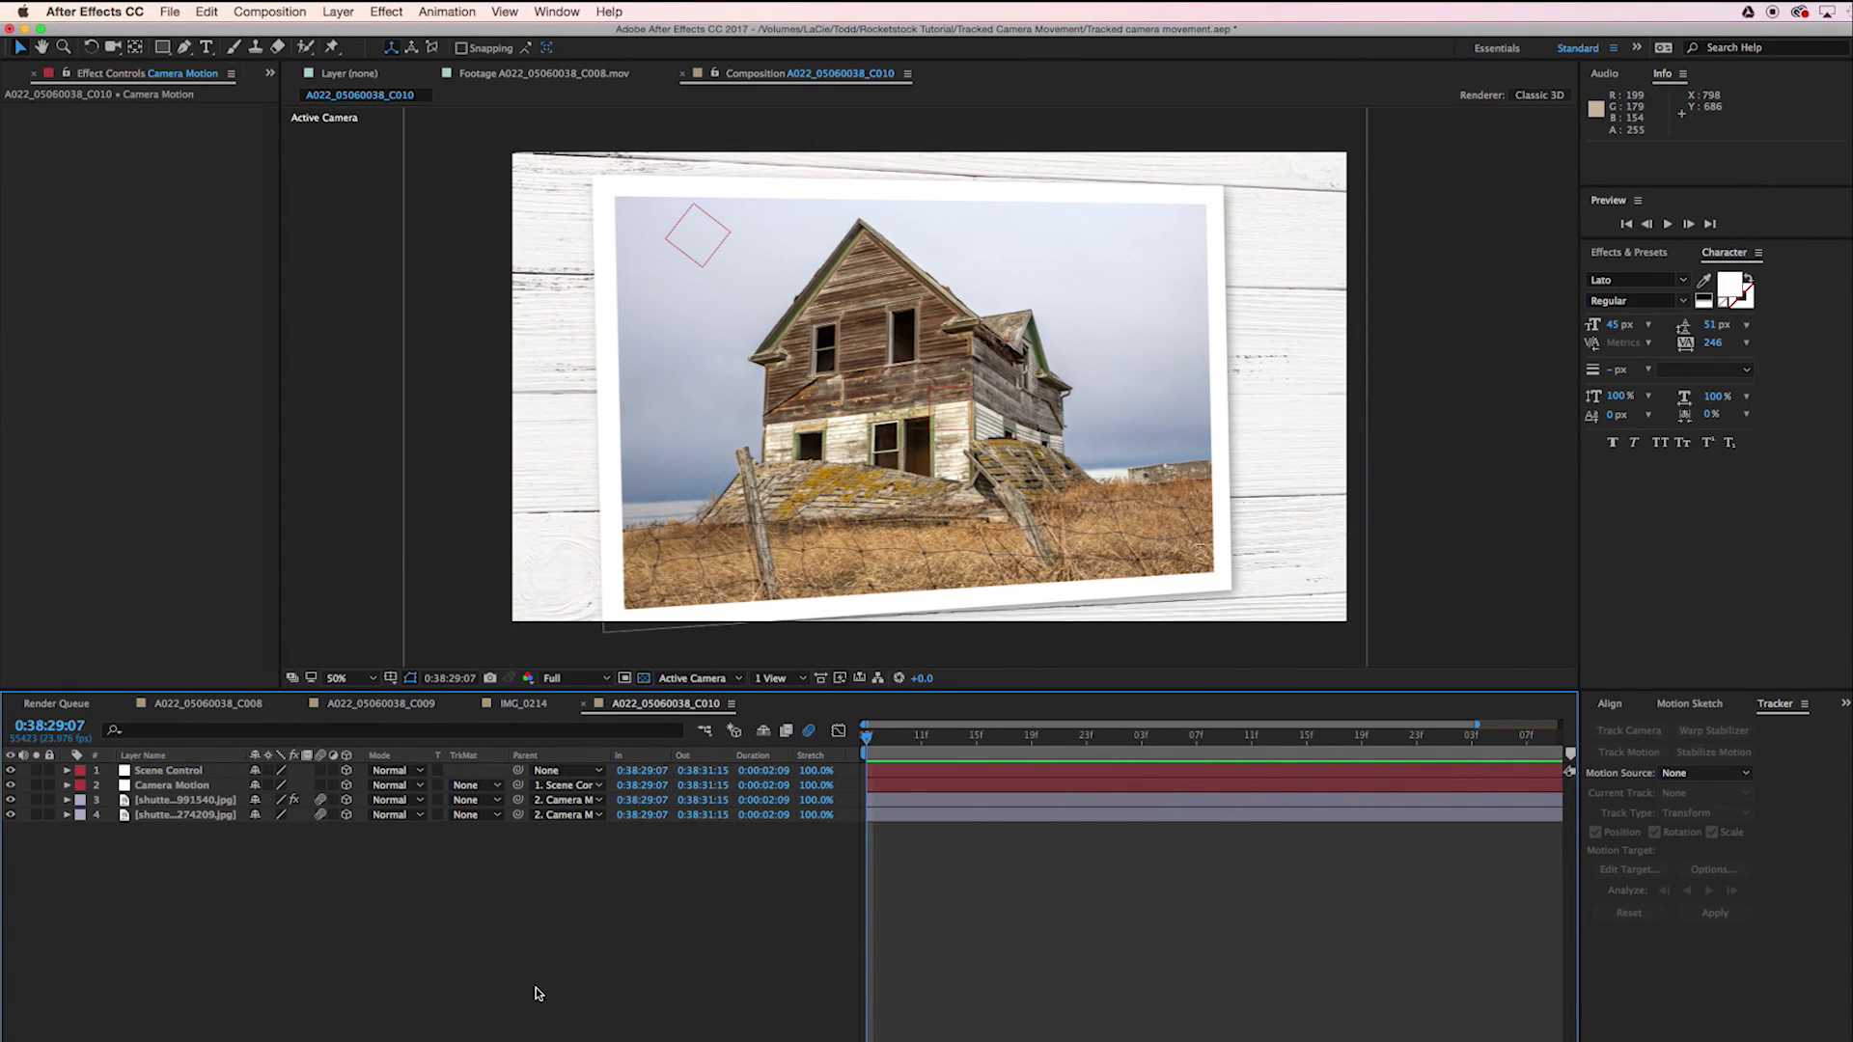
click(172, 786)
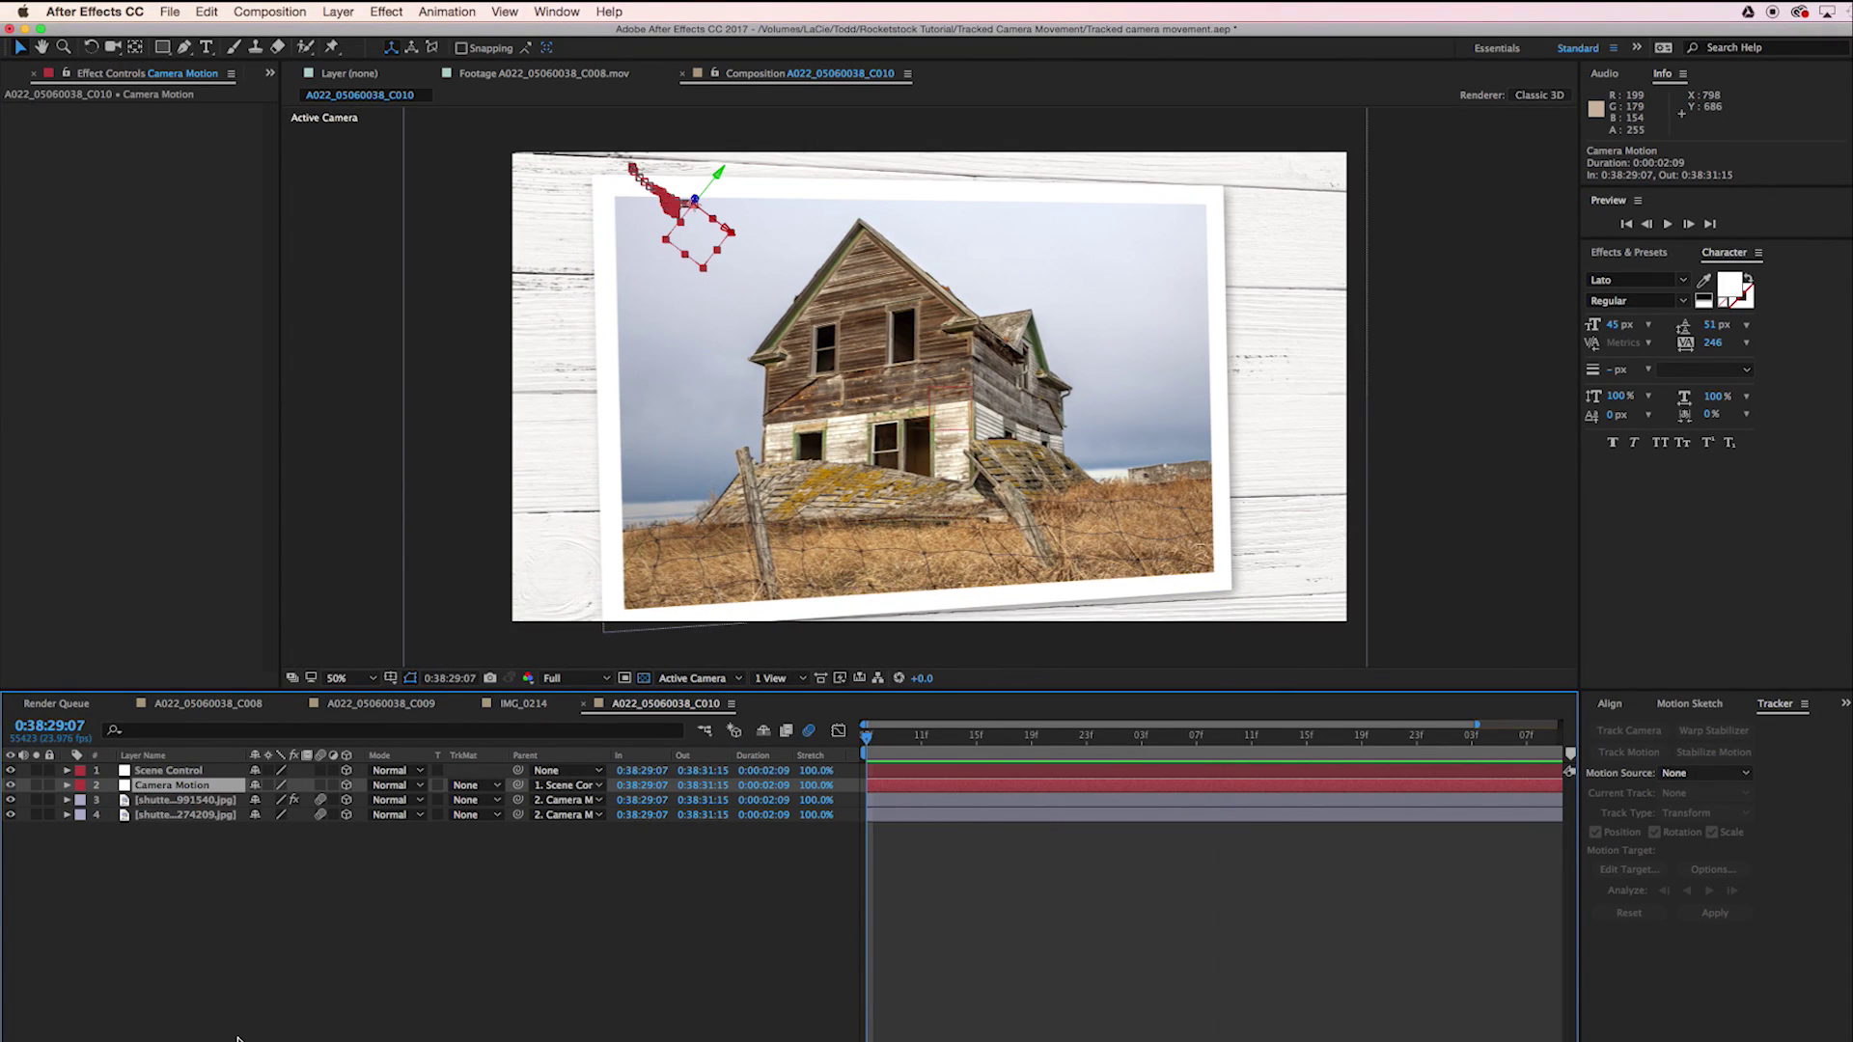
key(u)
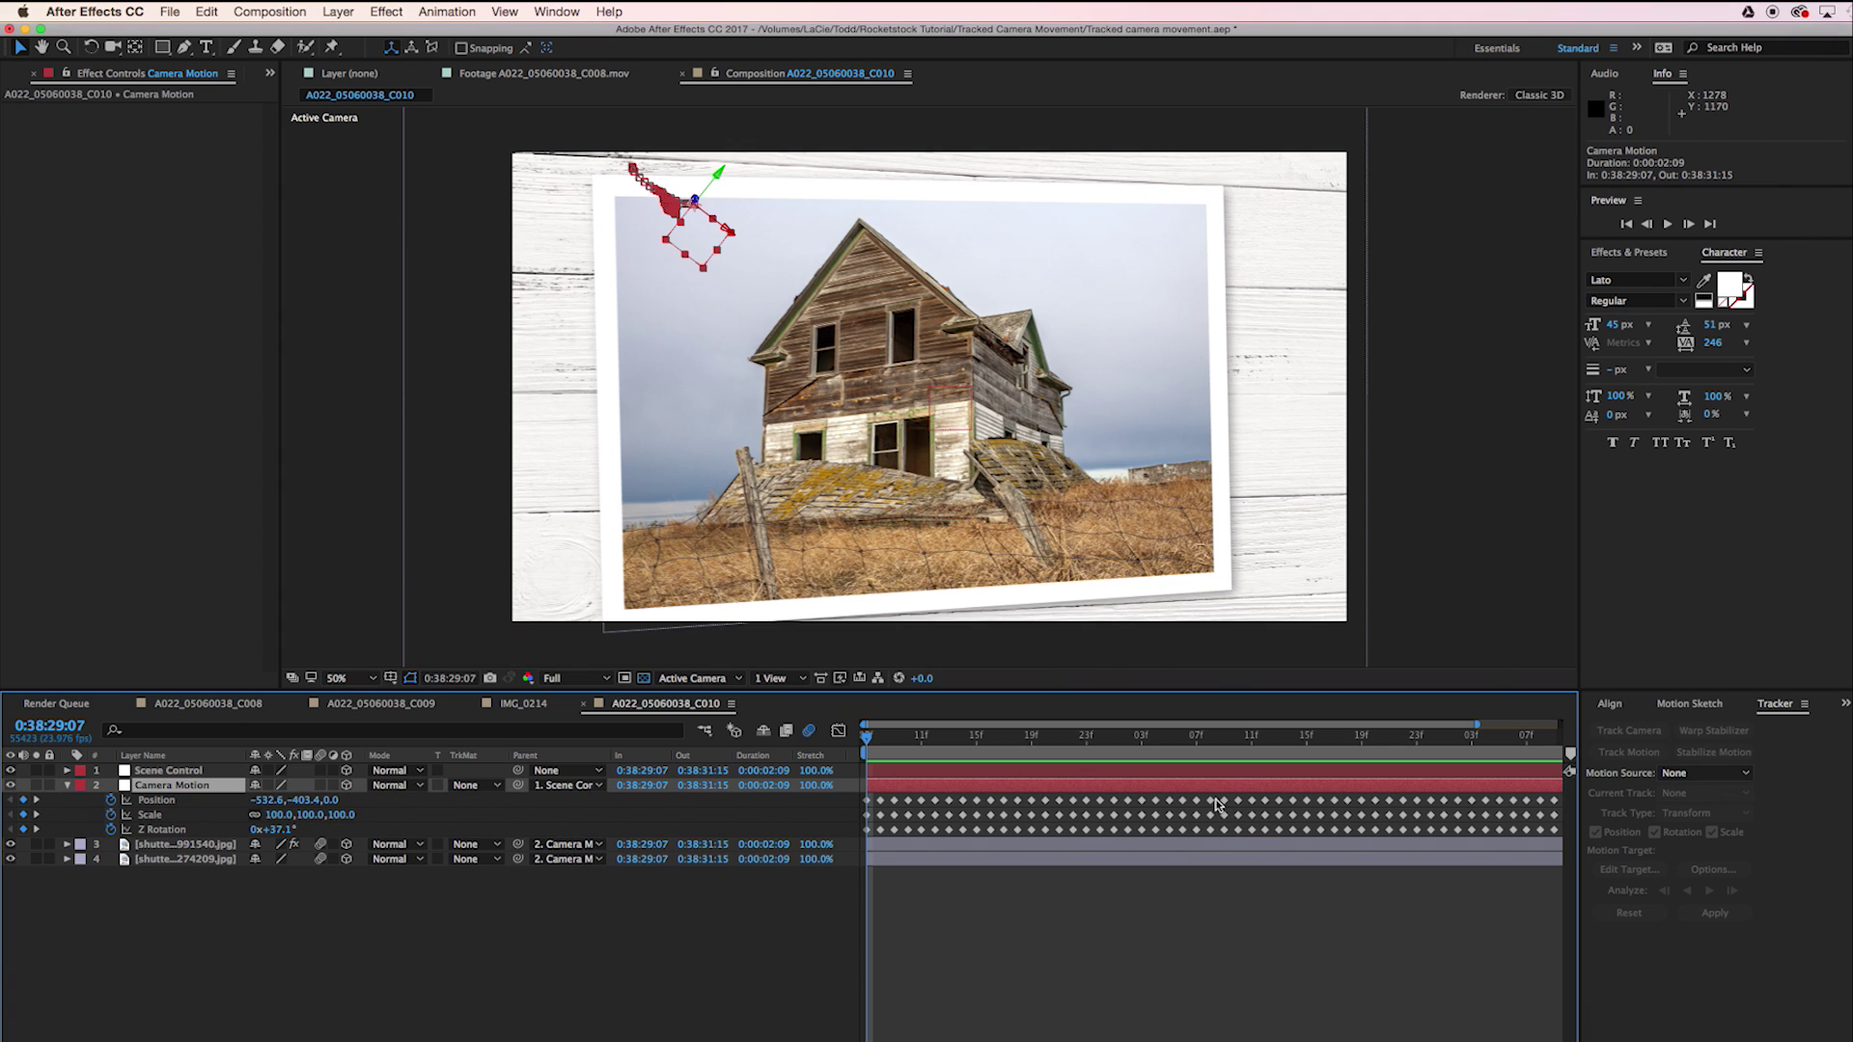
drag(1231, 797, 1212, 832)
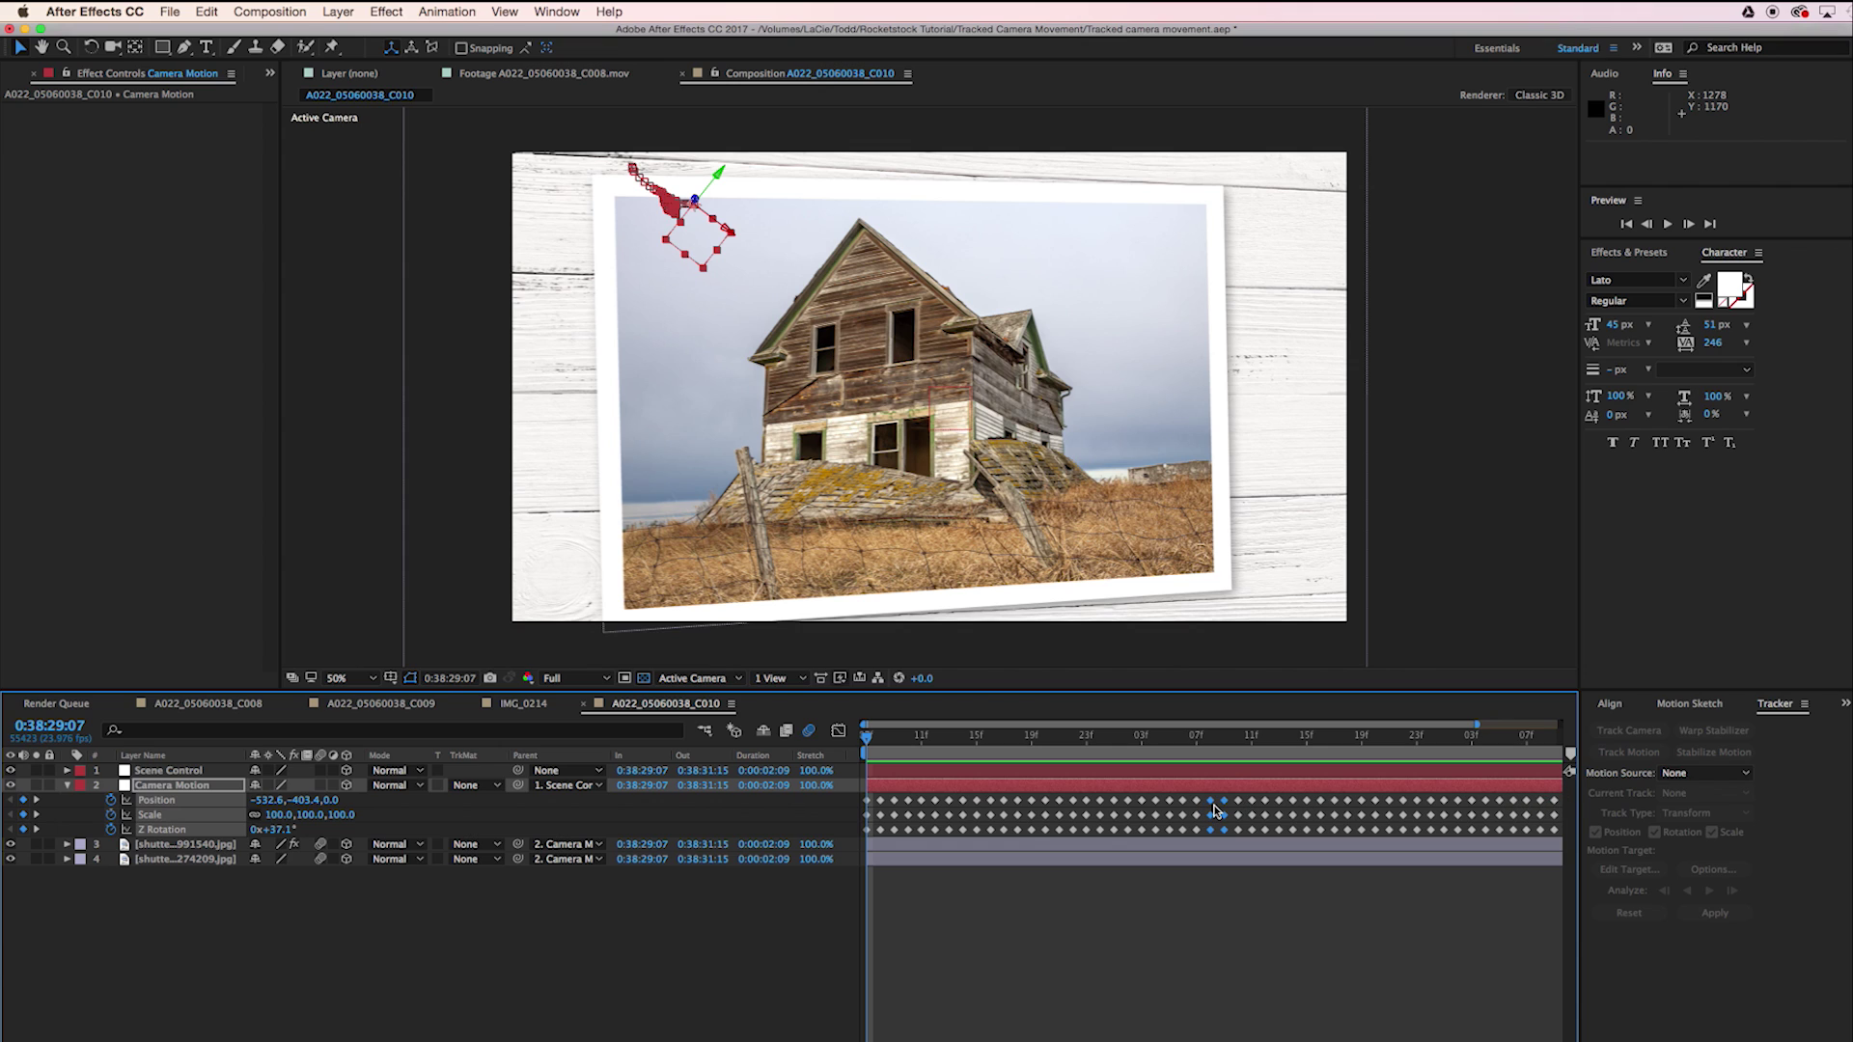
click(1215, 811)
key(minus)
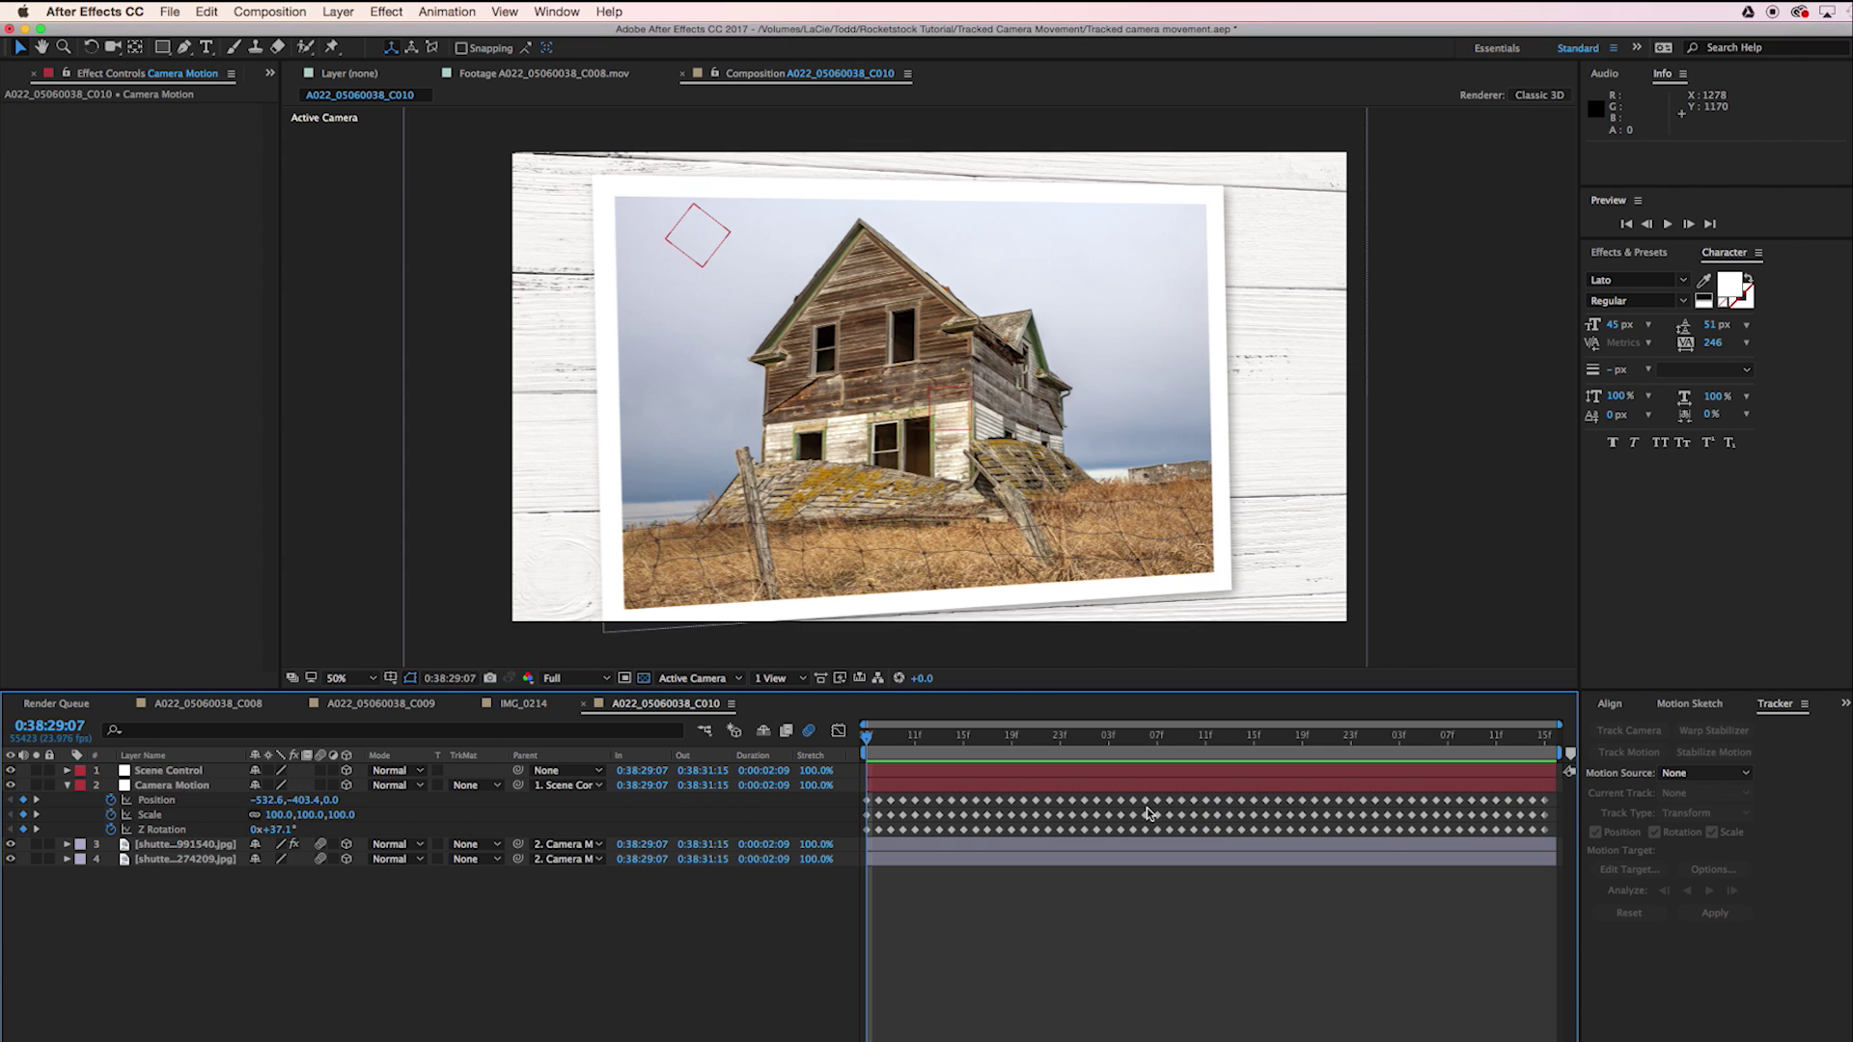
drag(1154, 804, 844, 832)
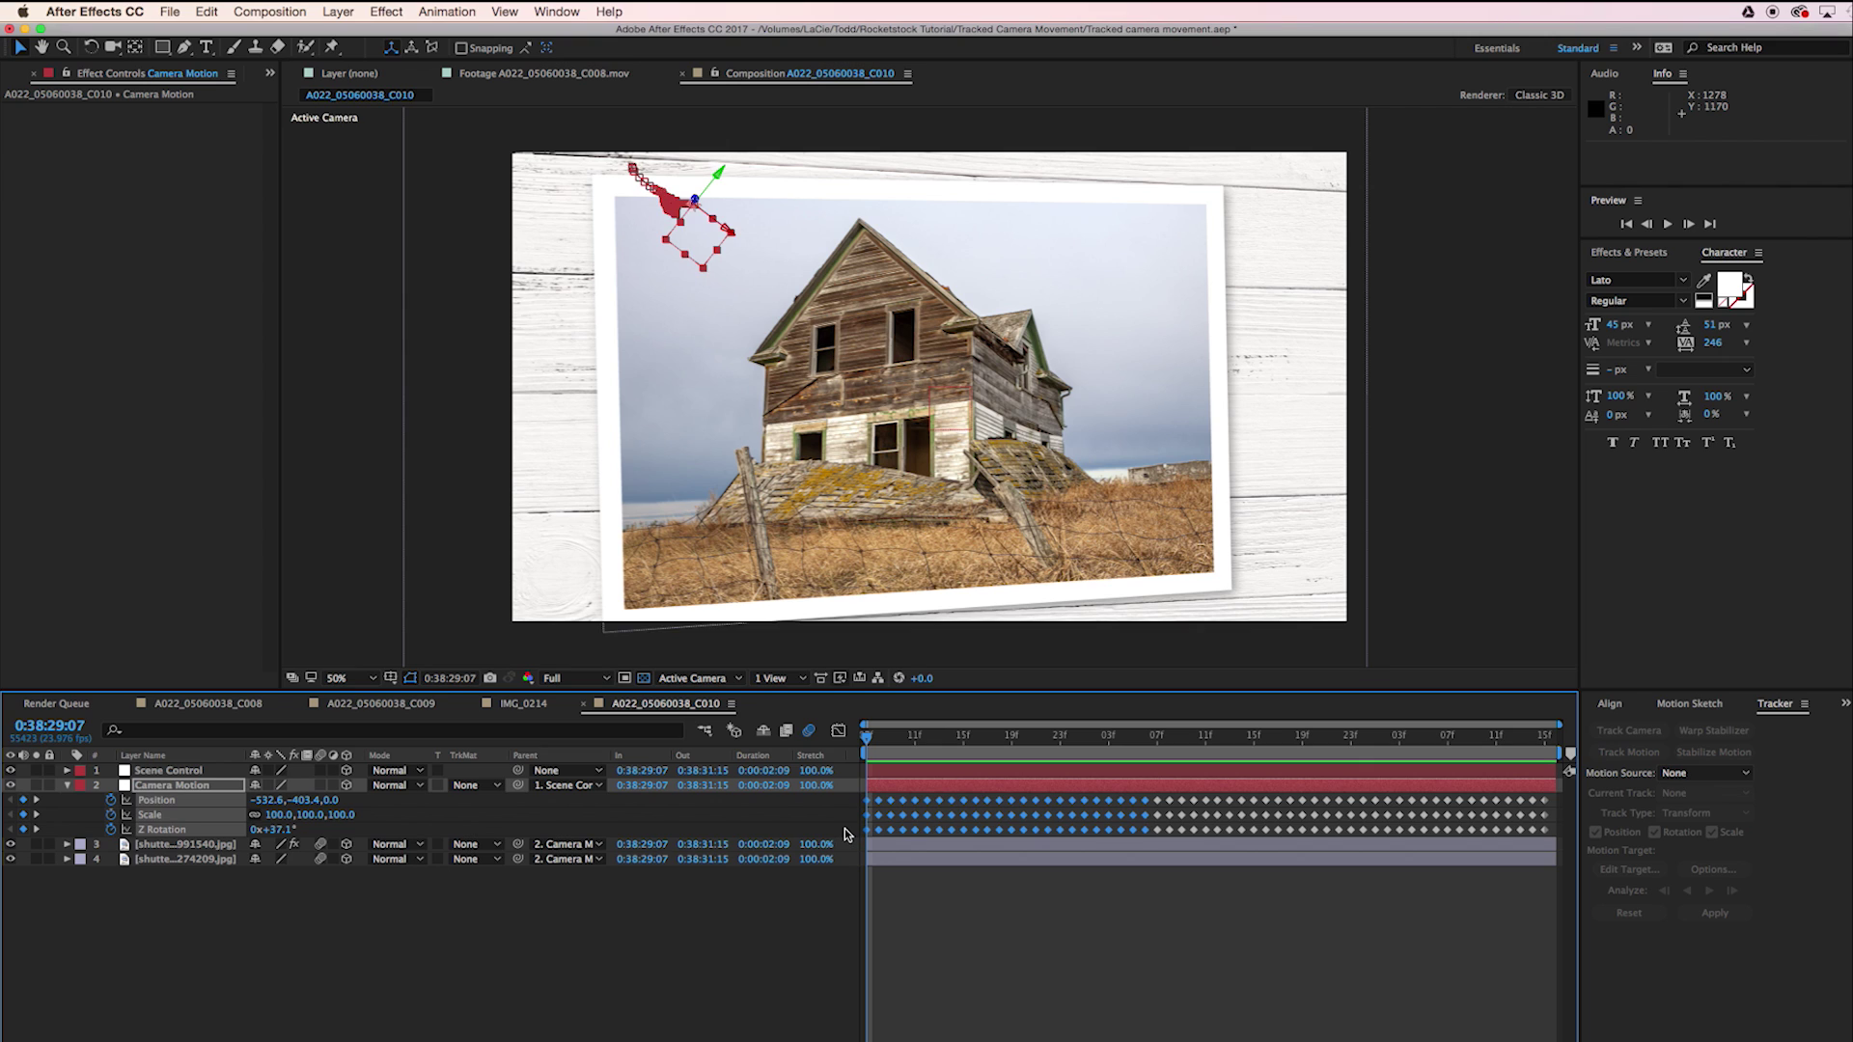
key(Delete)
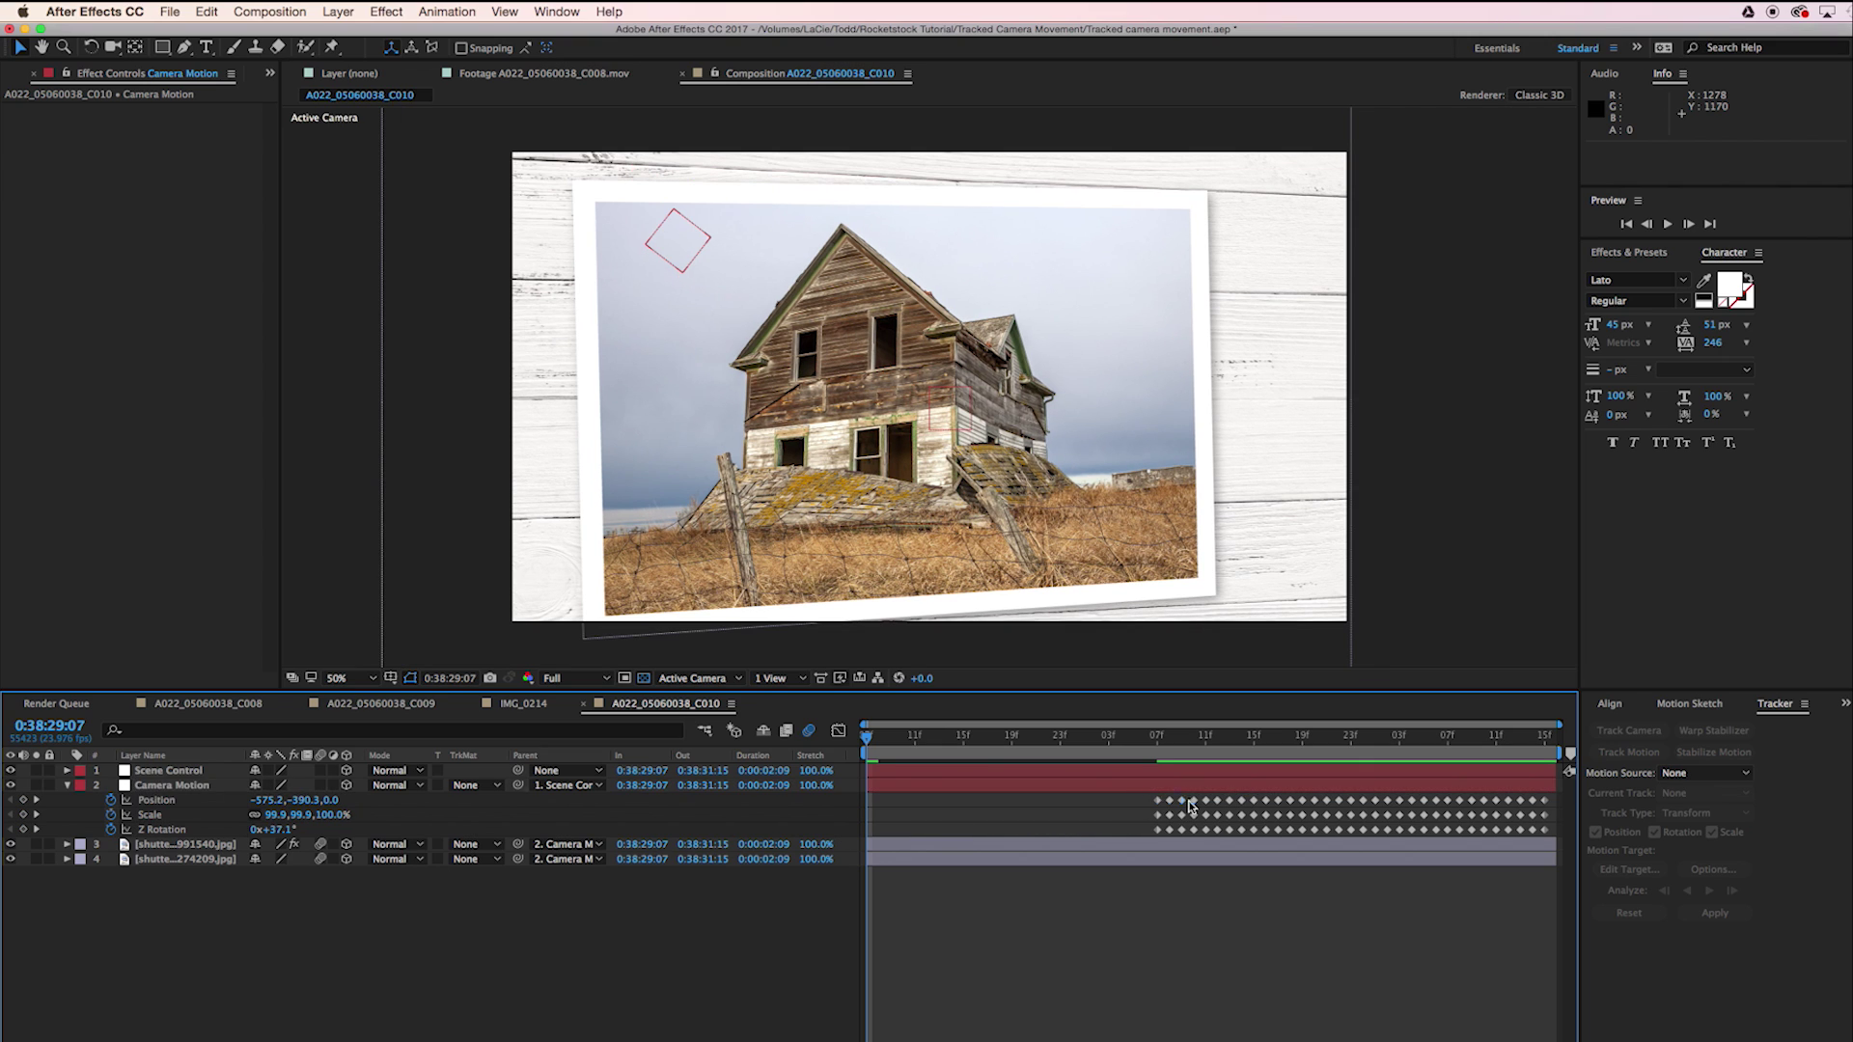
- Slide the remaining camera keyframes back to the layer start and preview the trimmed move
drag(1142, 799, 1550, 838)
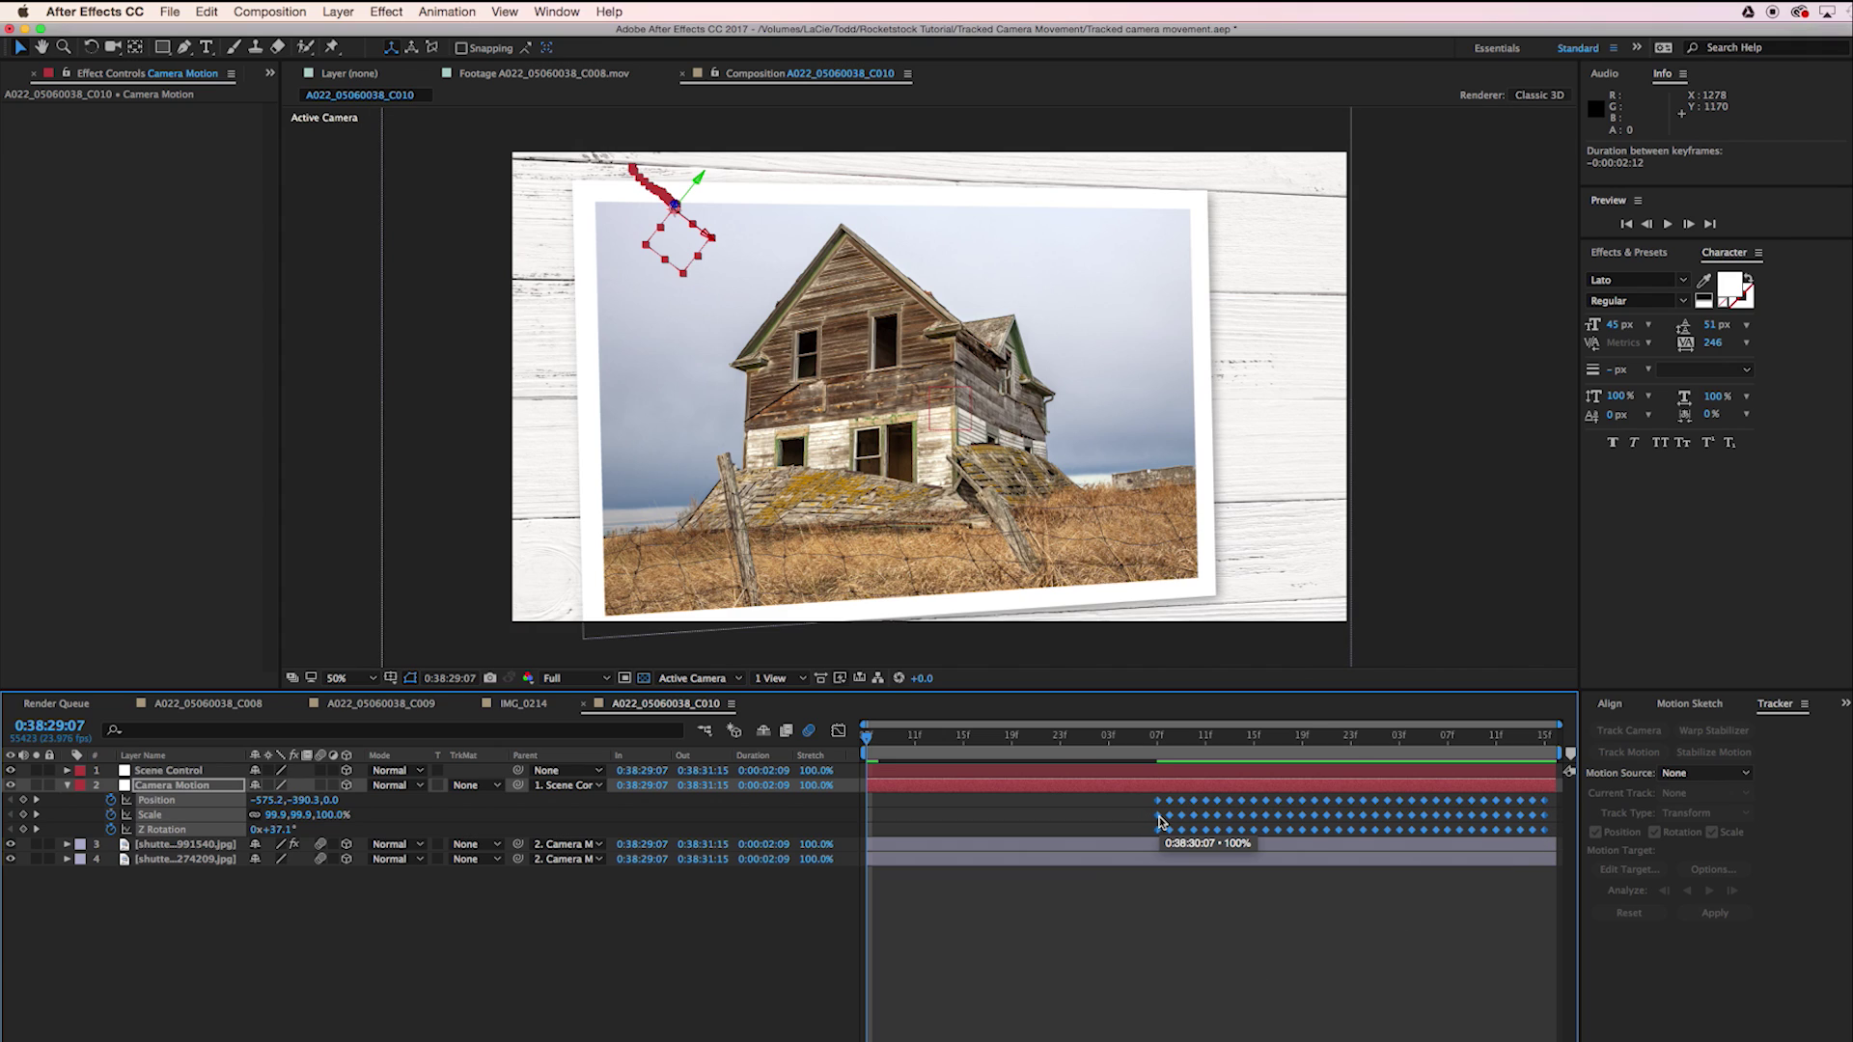
drag(1160, 822, 861, 823)
click(698, 952)
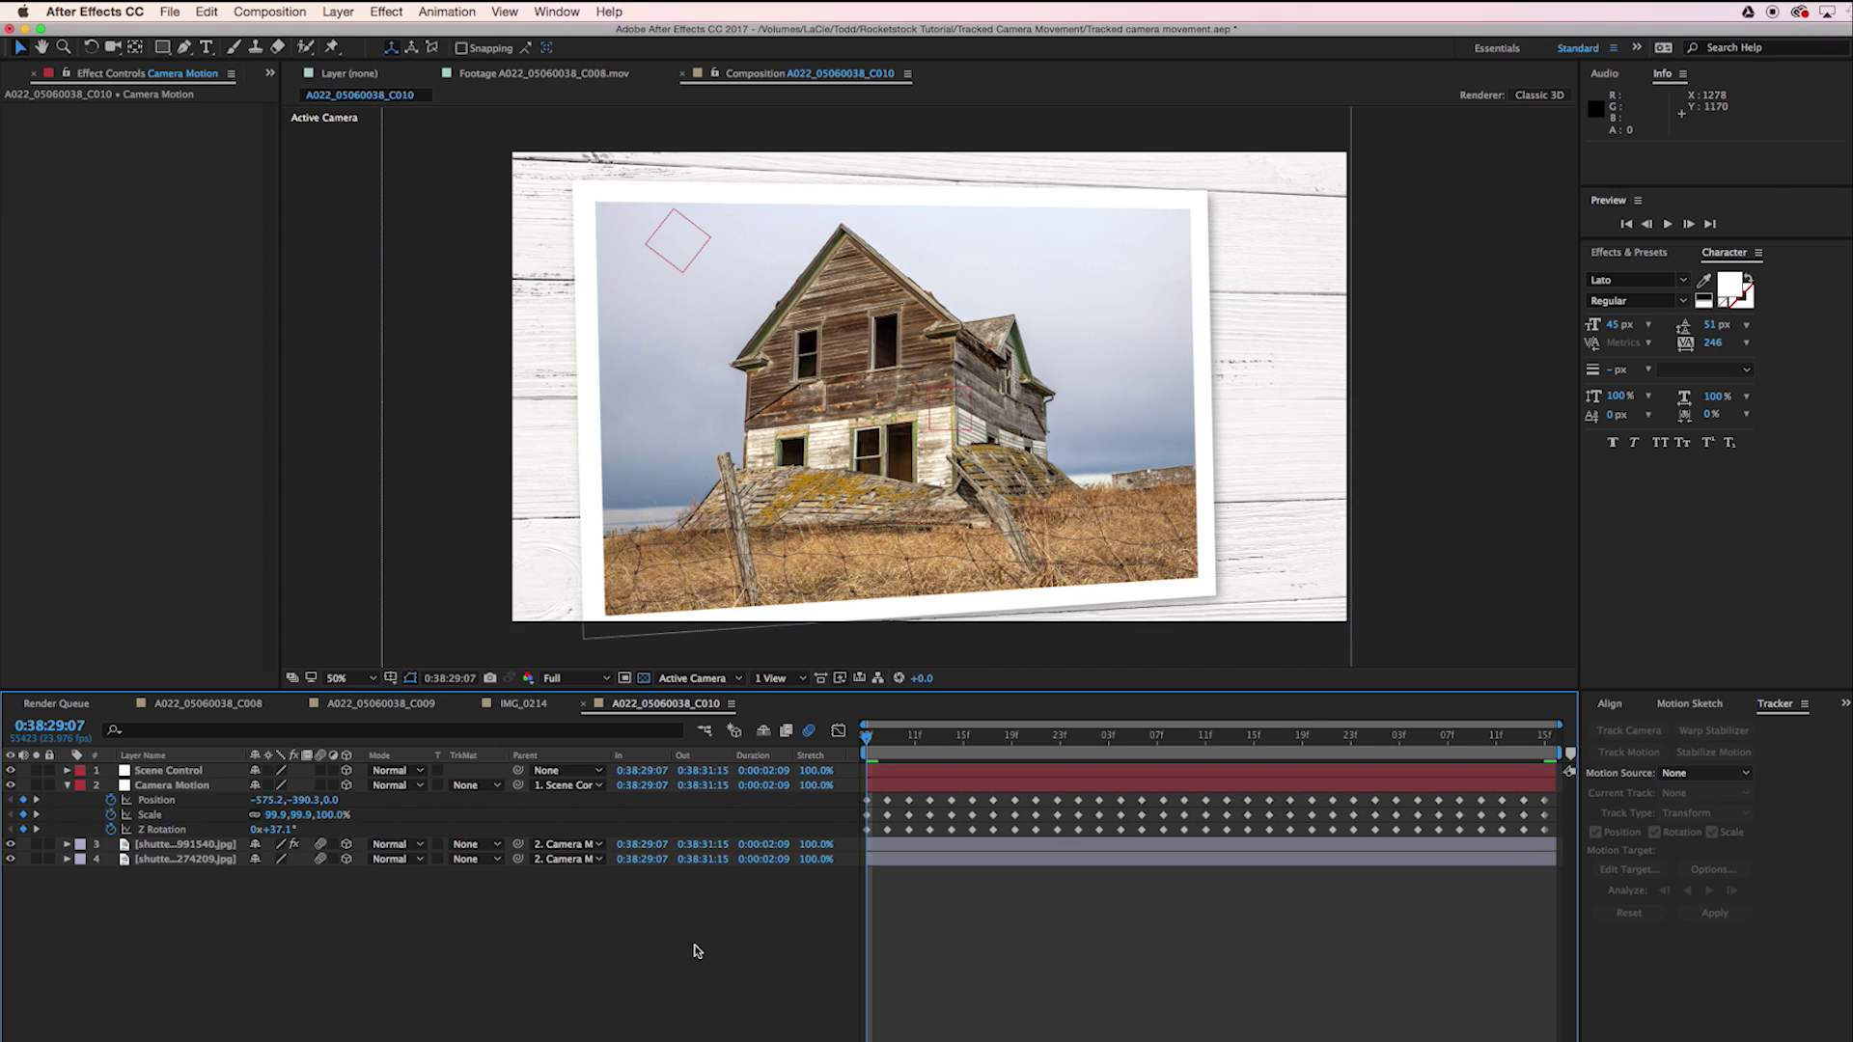
key(space)
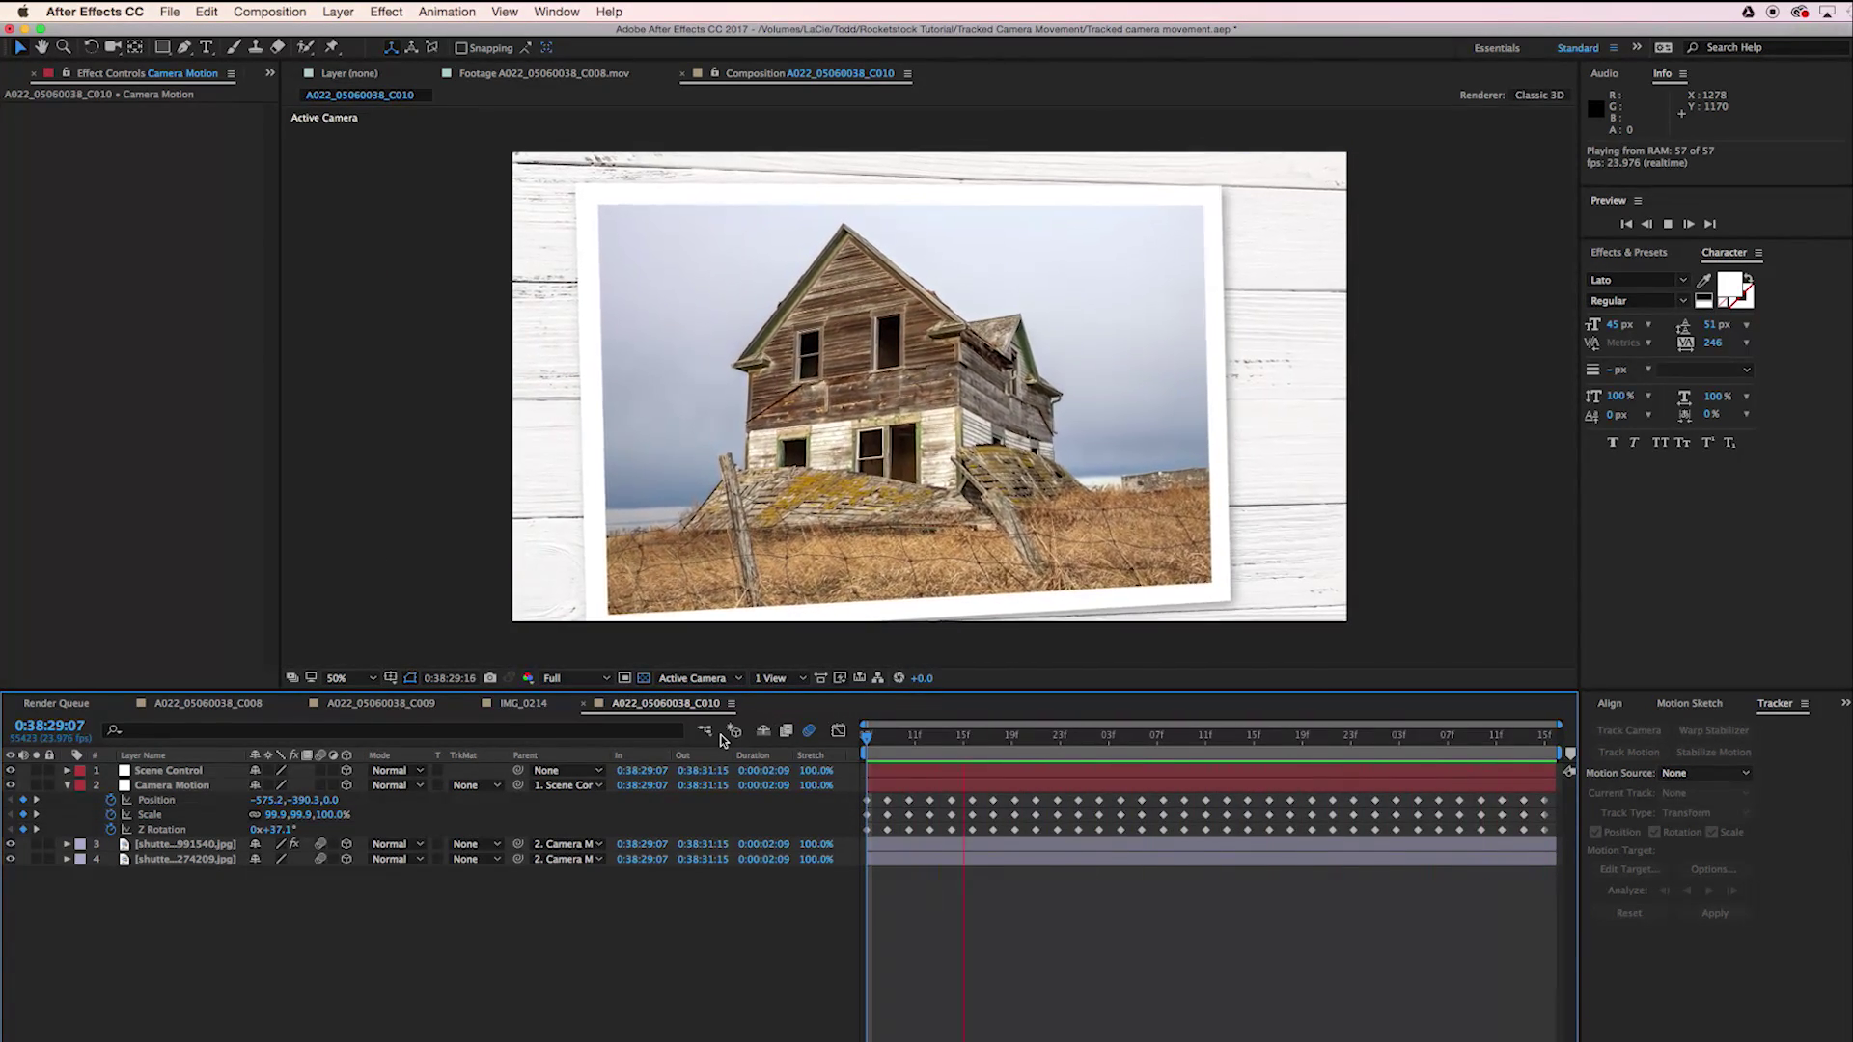
click(240, 915)
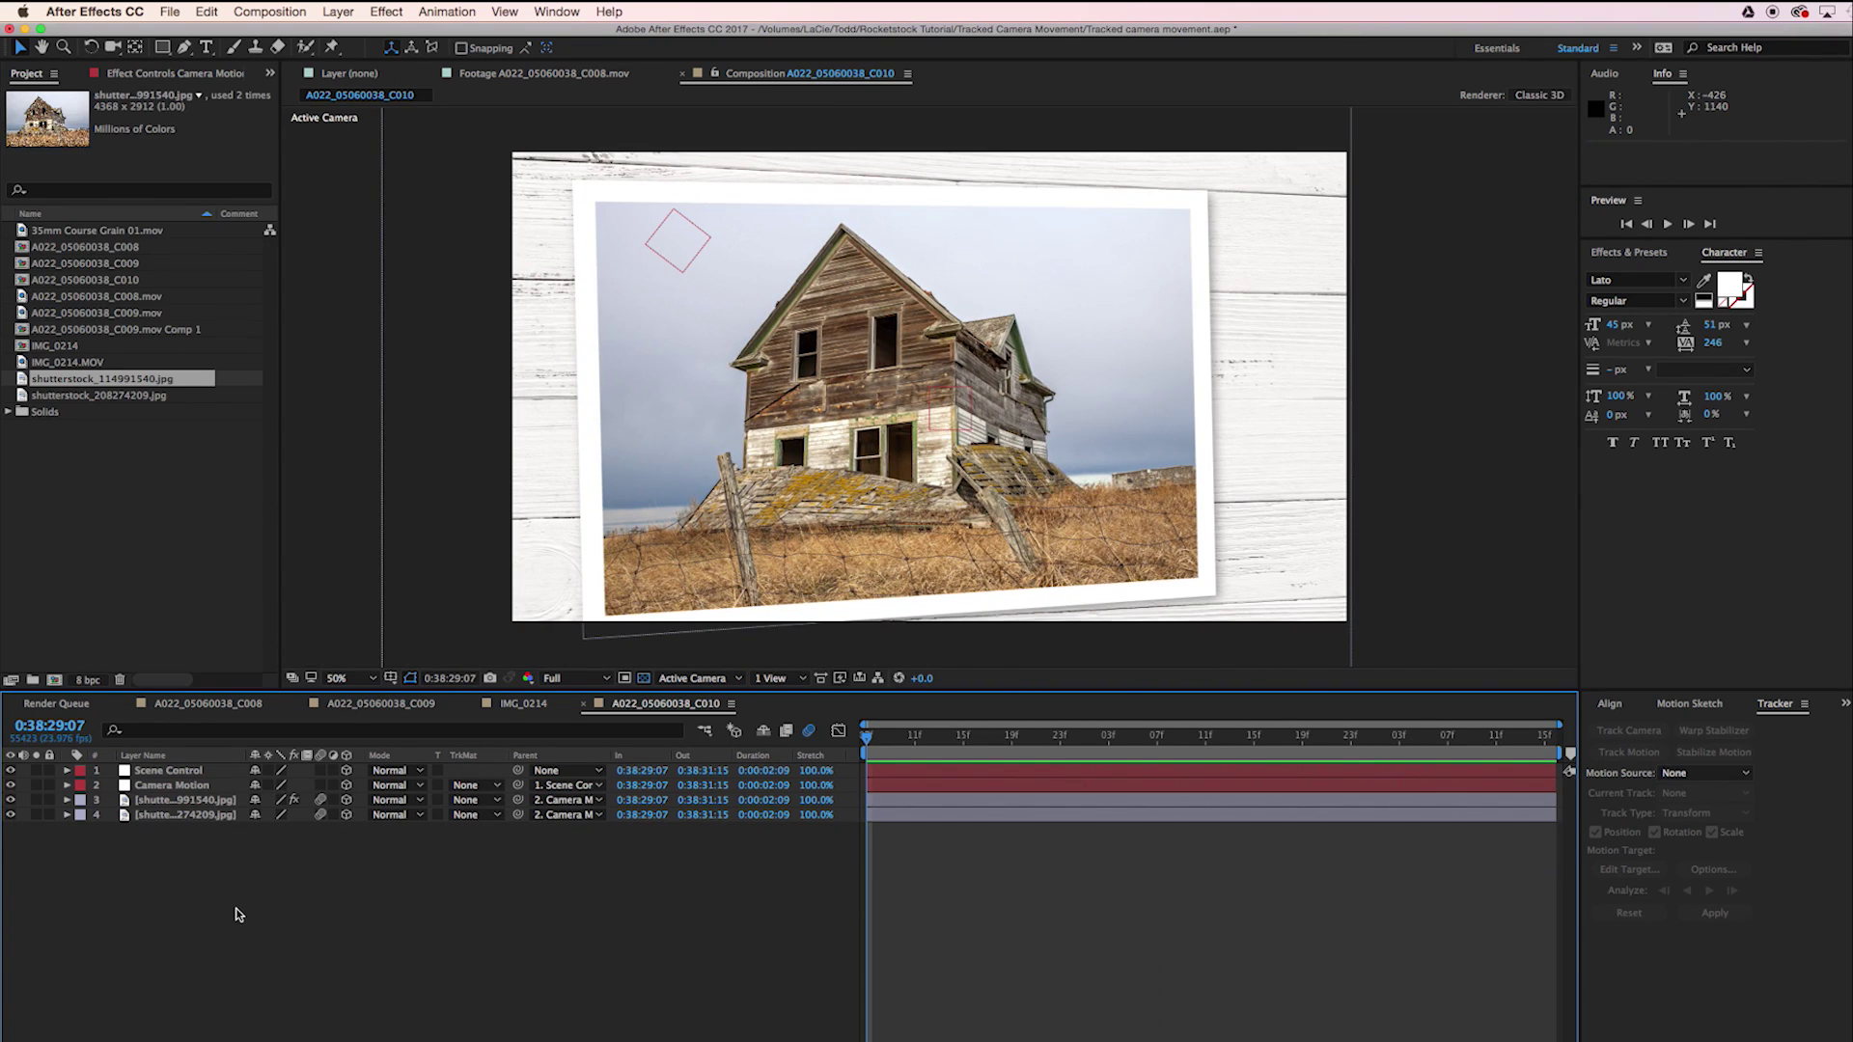
- Add an adjustment layer with an Exposure effect set to -1.00
right_click(239, 915)
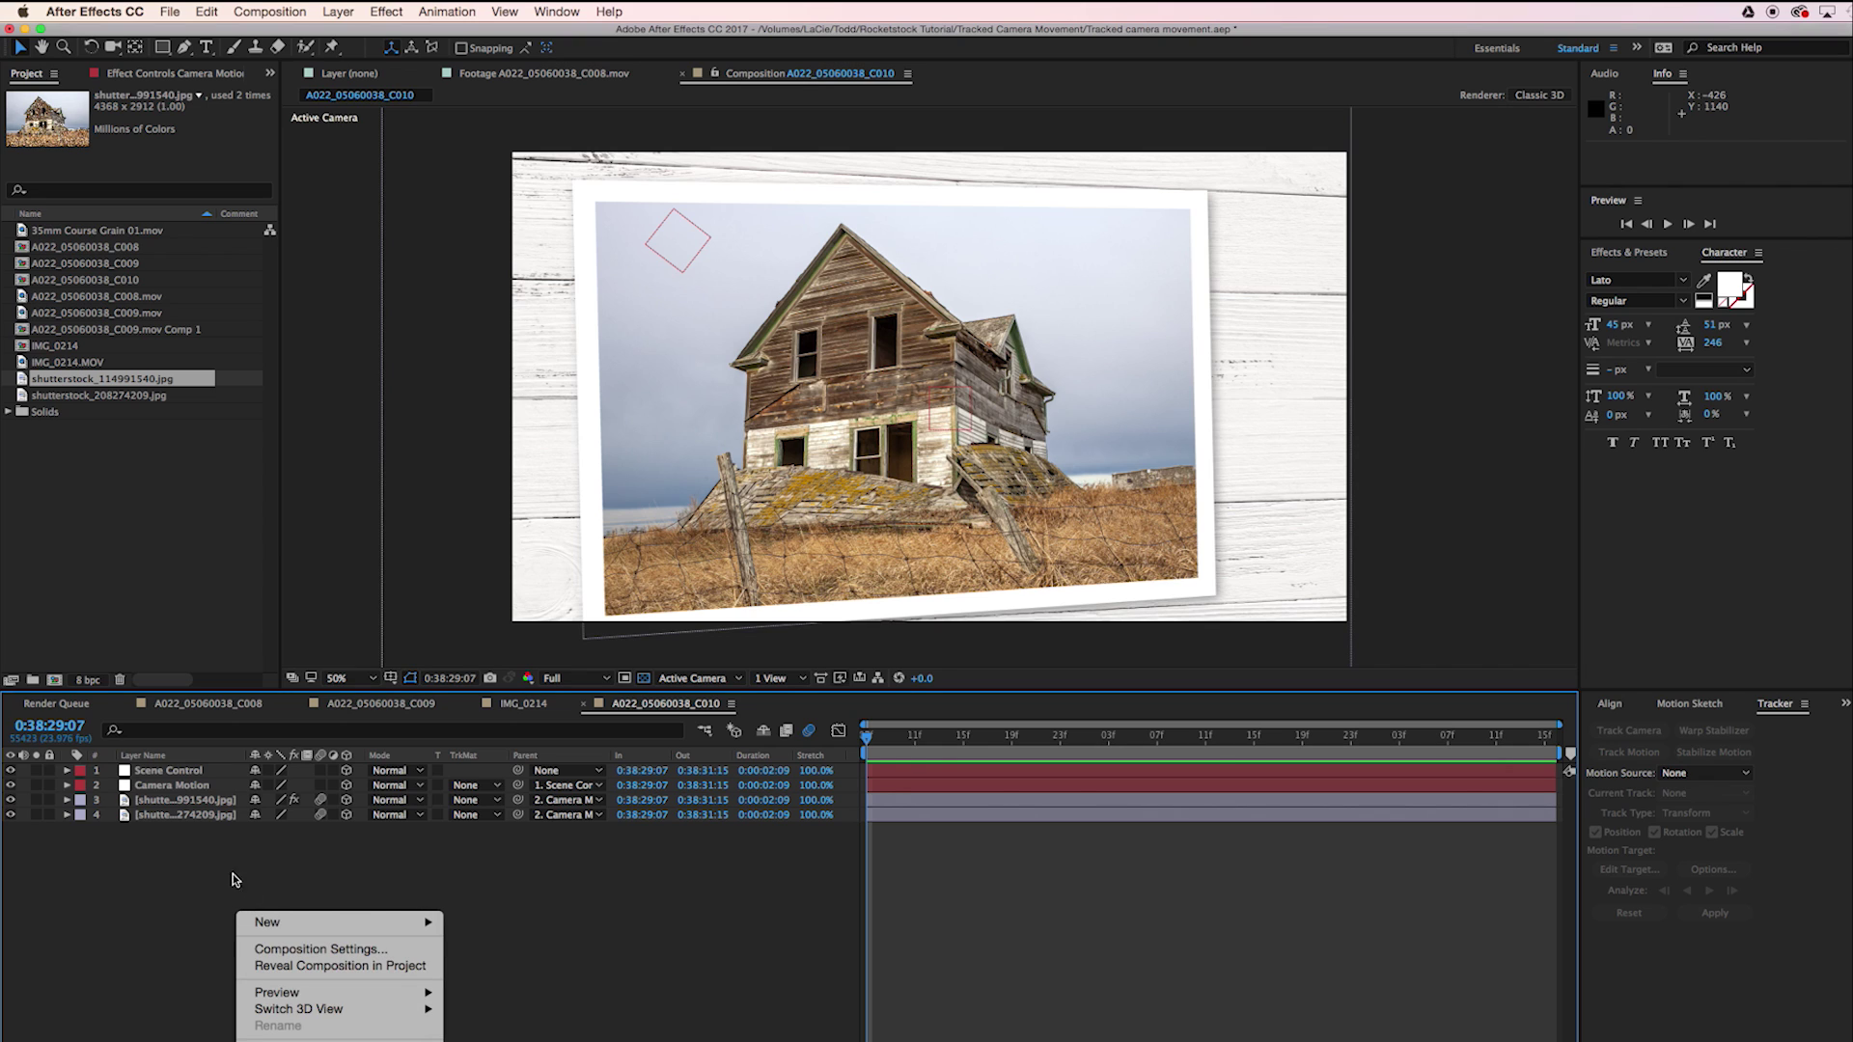
click(158, 857)
right_click(207, 897)
mouse_move(253, 911)
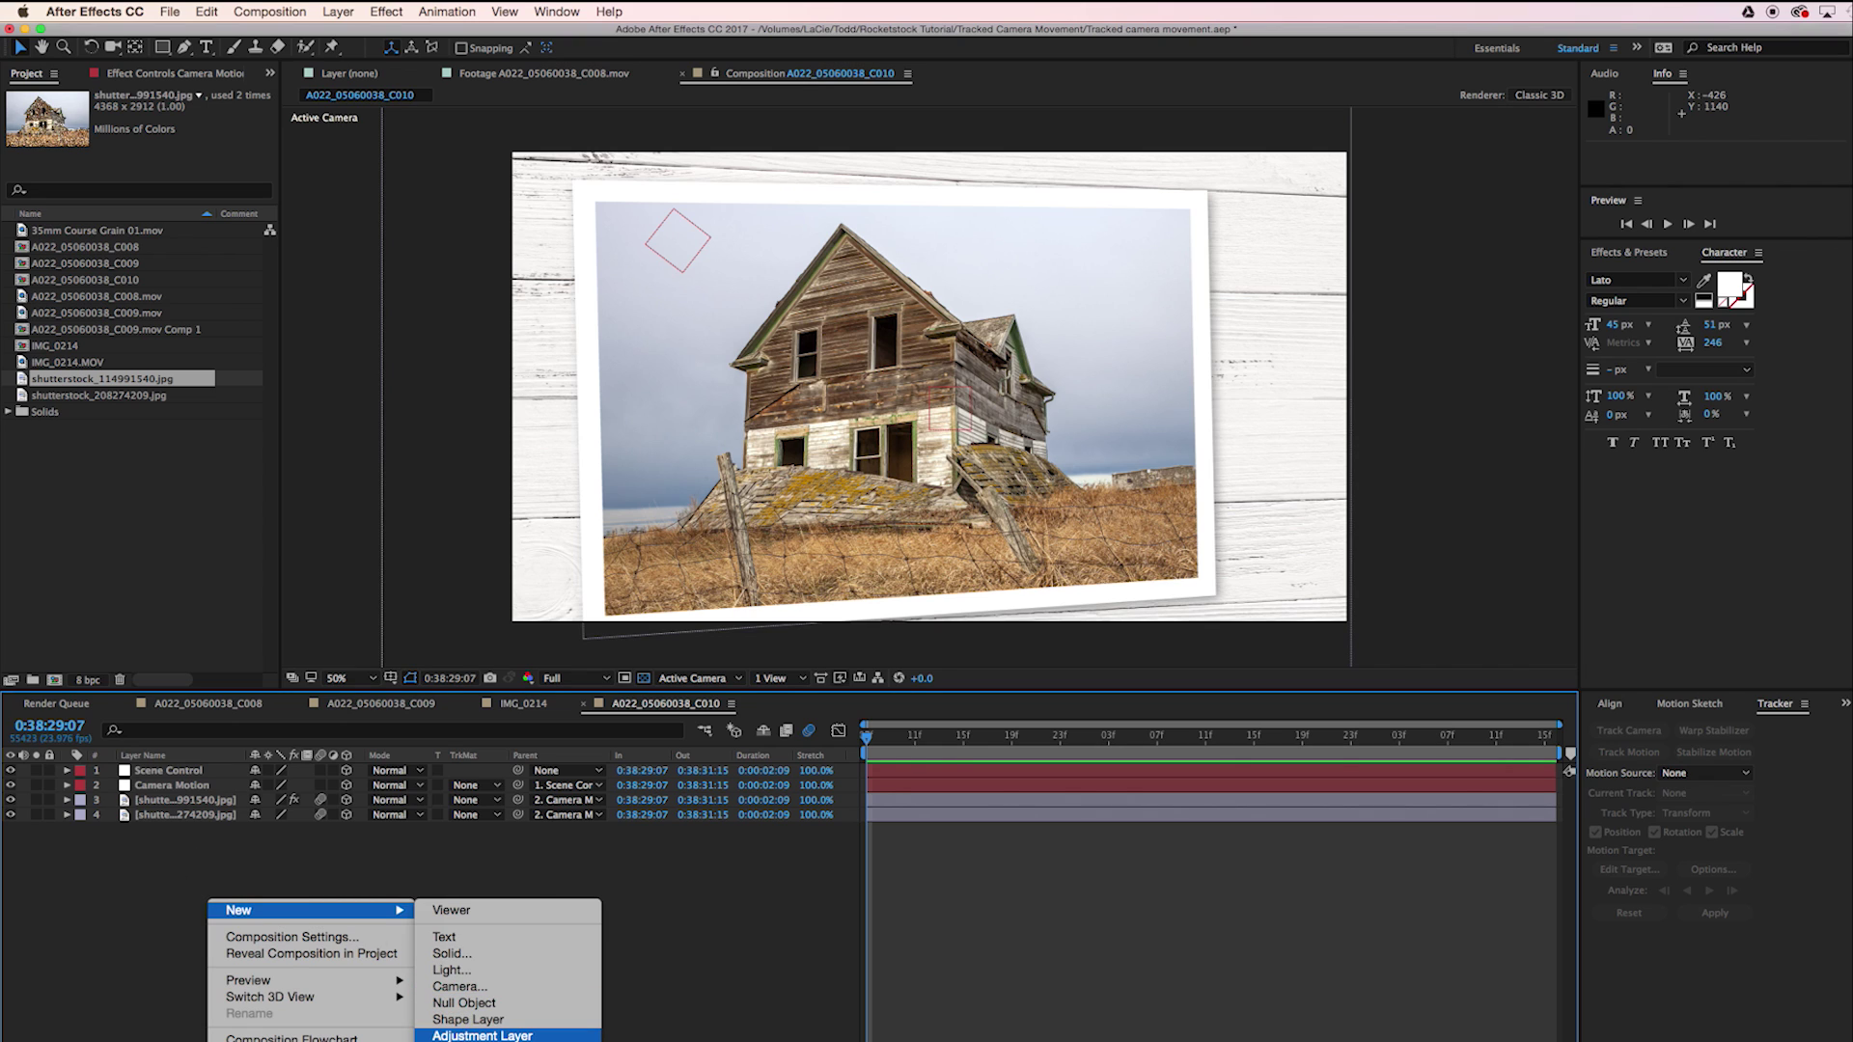
click(482, 1036)
click(386, 11)
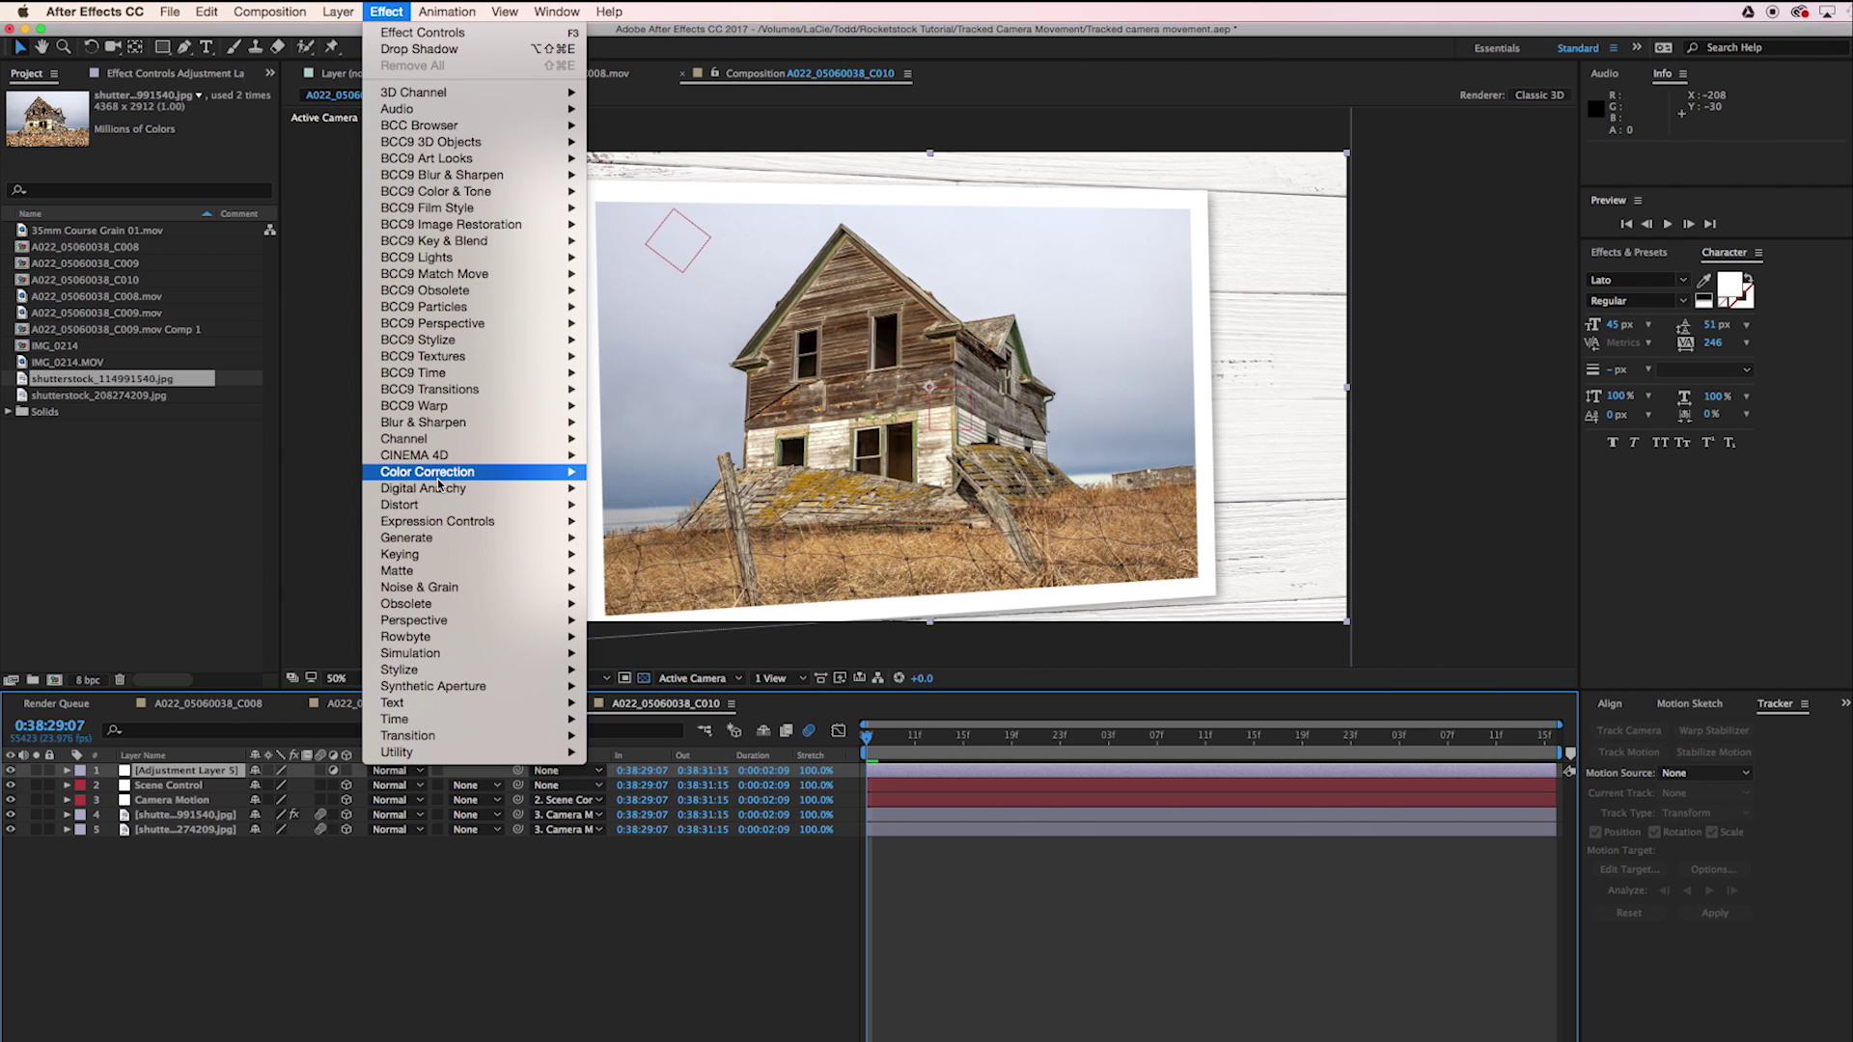
mouse_move(439, 477)
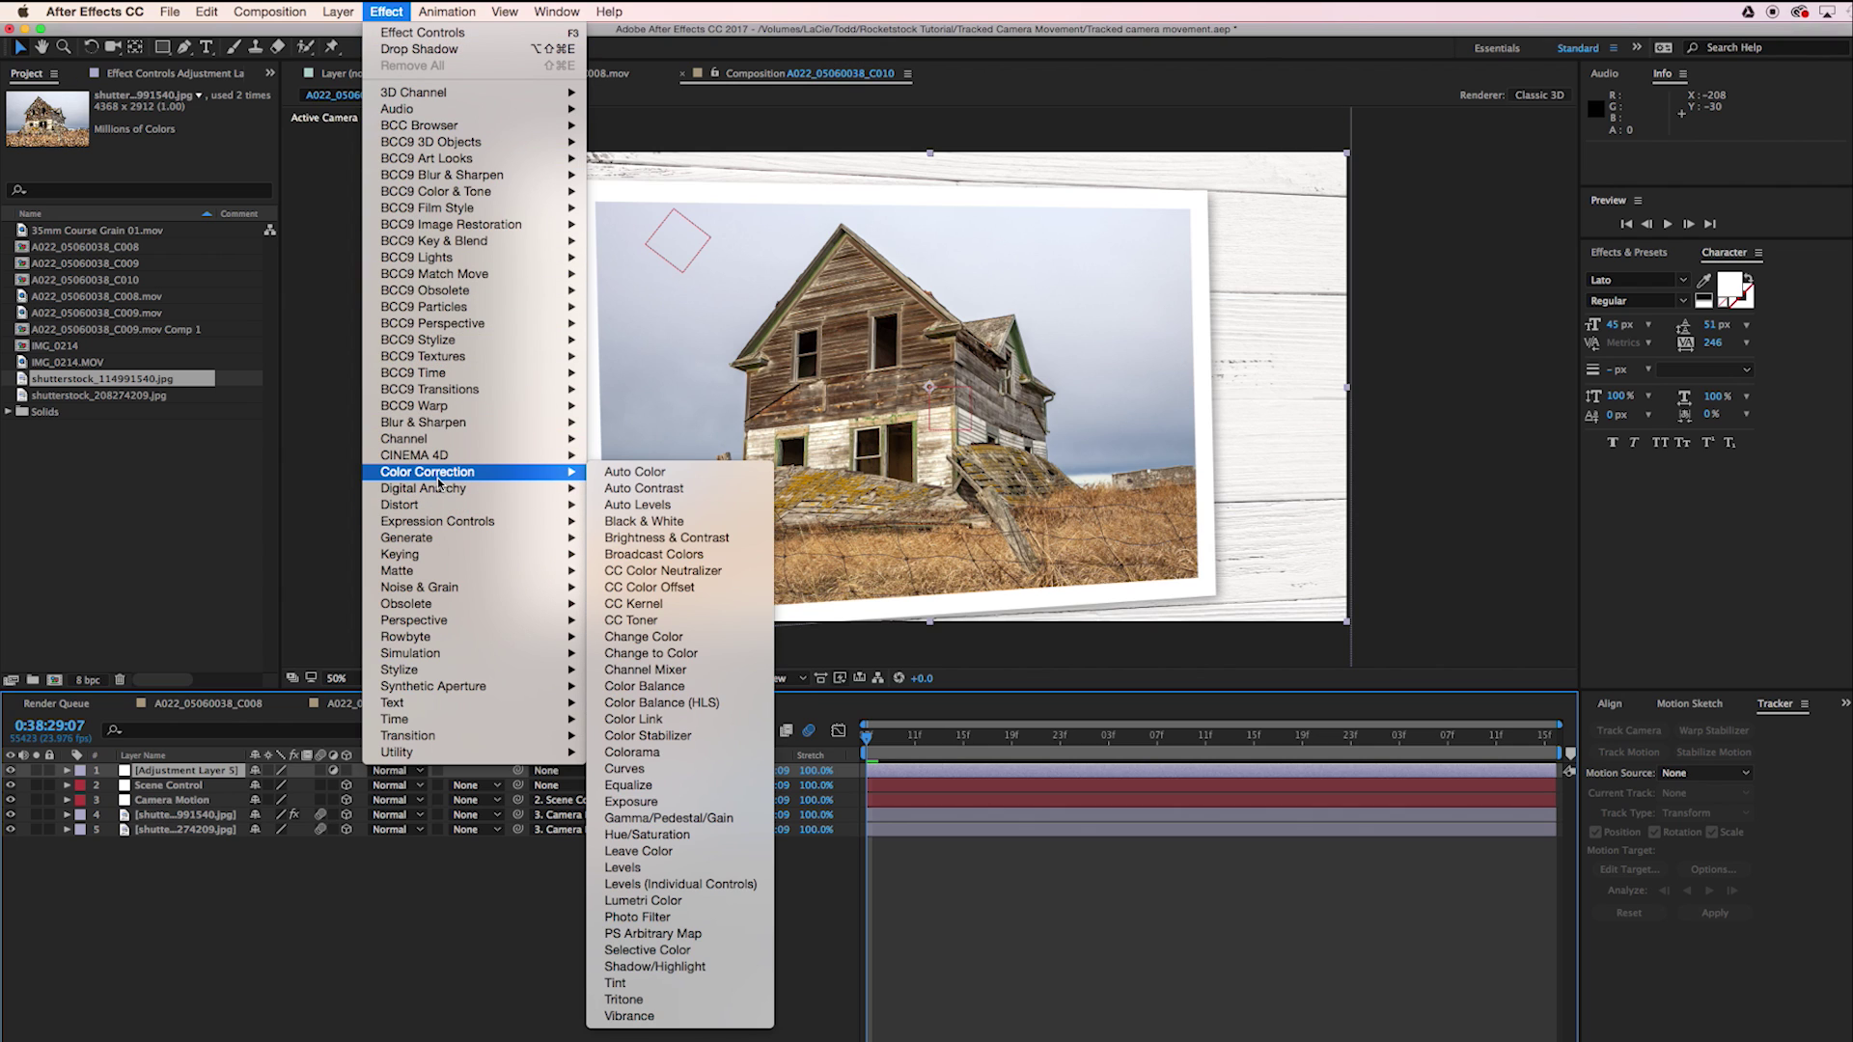
click(628, 802)
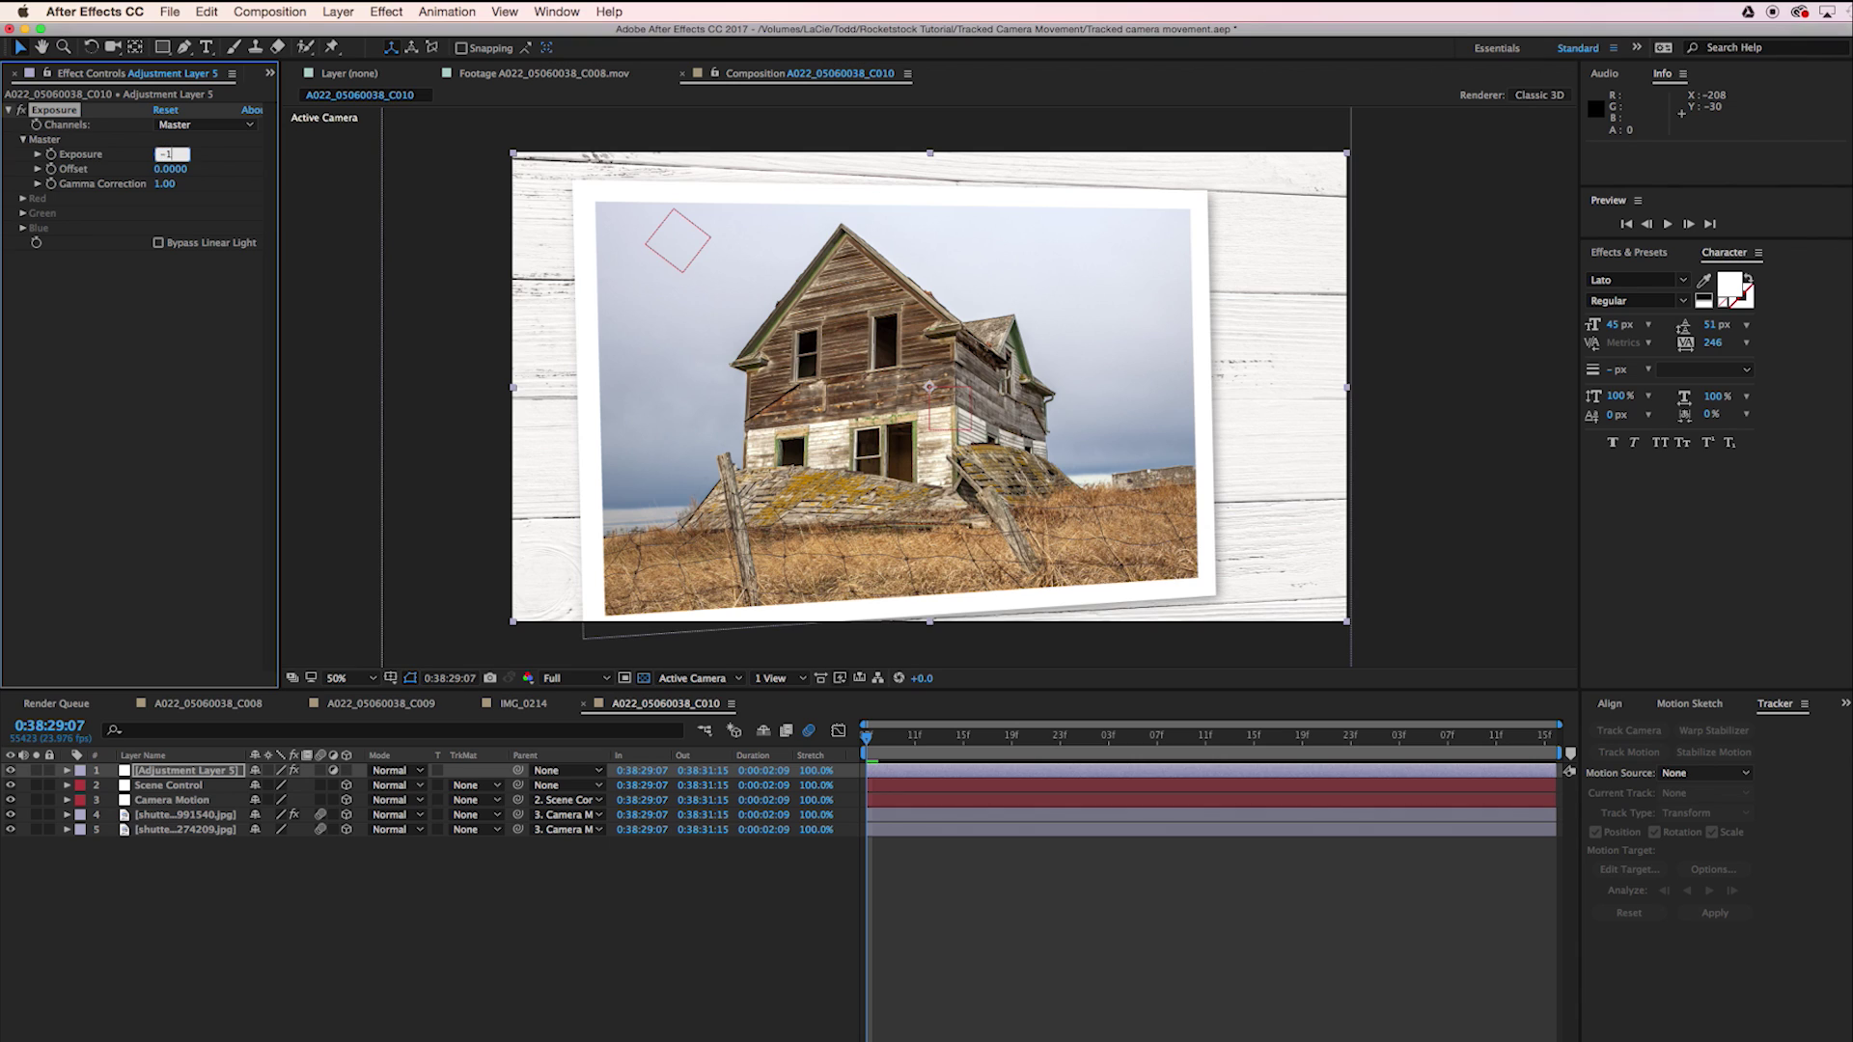
key(Return)
- Give the adjustment layer an inverted elliptical mask feathered to 320 pixels
click(162, 51)
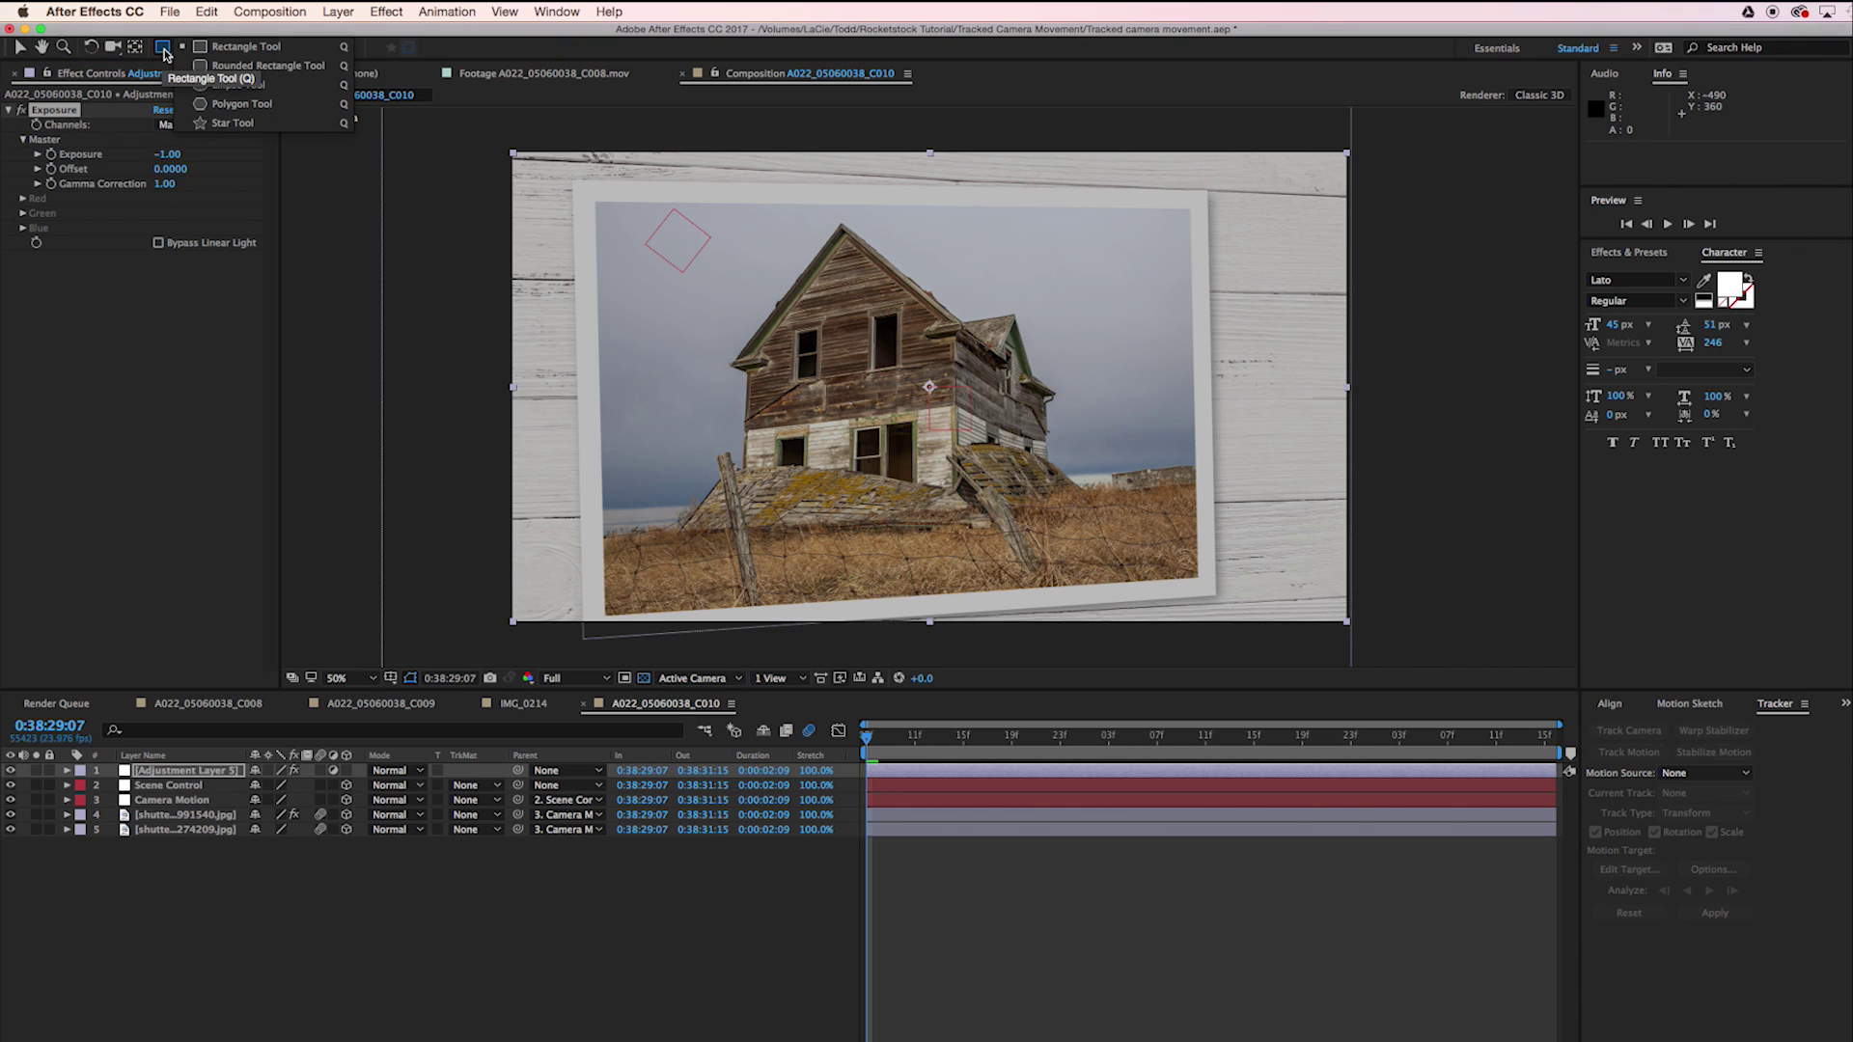
click(250, 87)
double_click(162, 48)
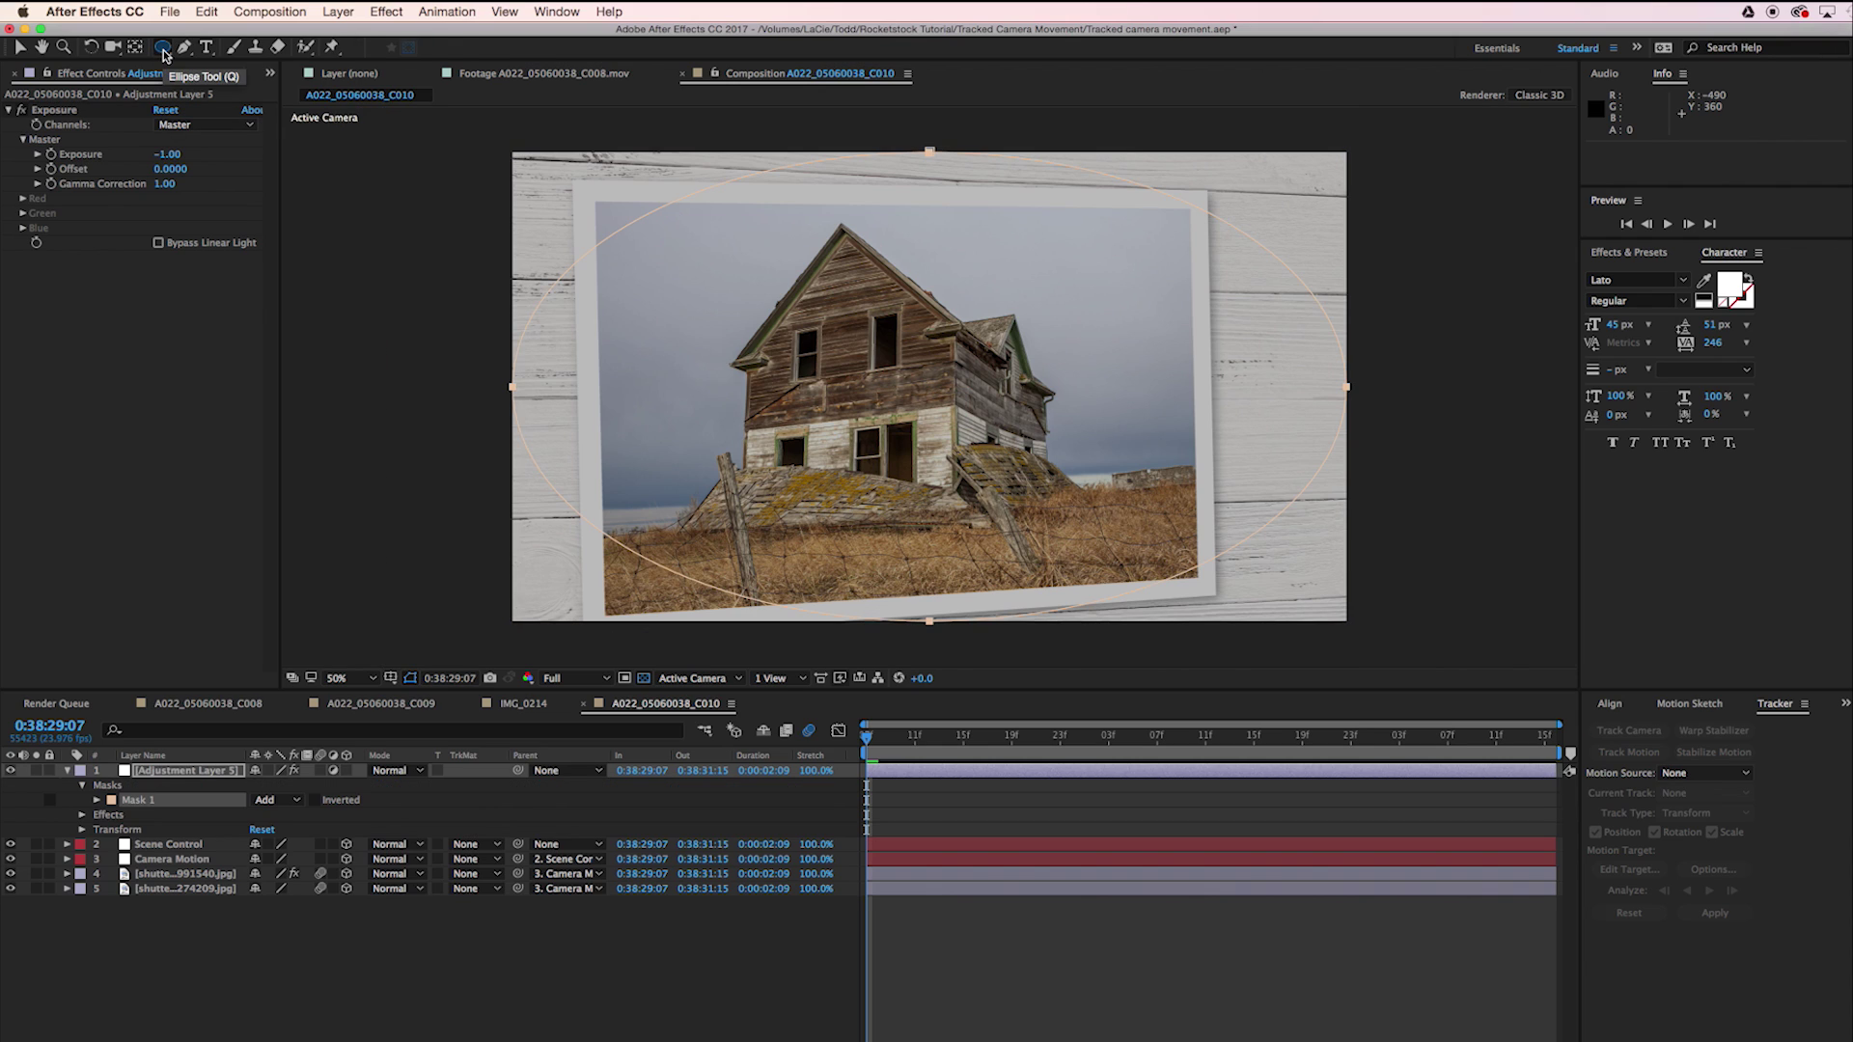
click(314, 800)
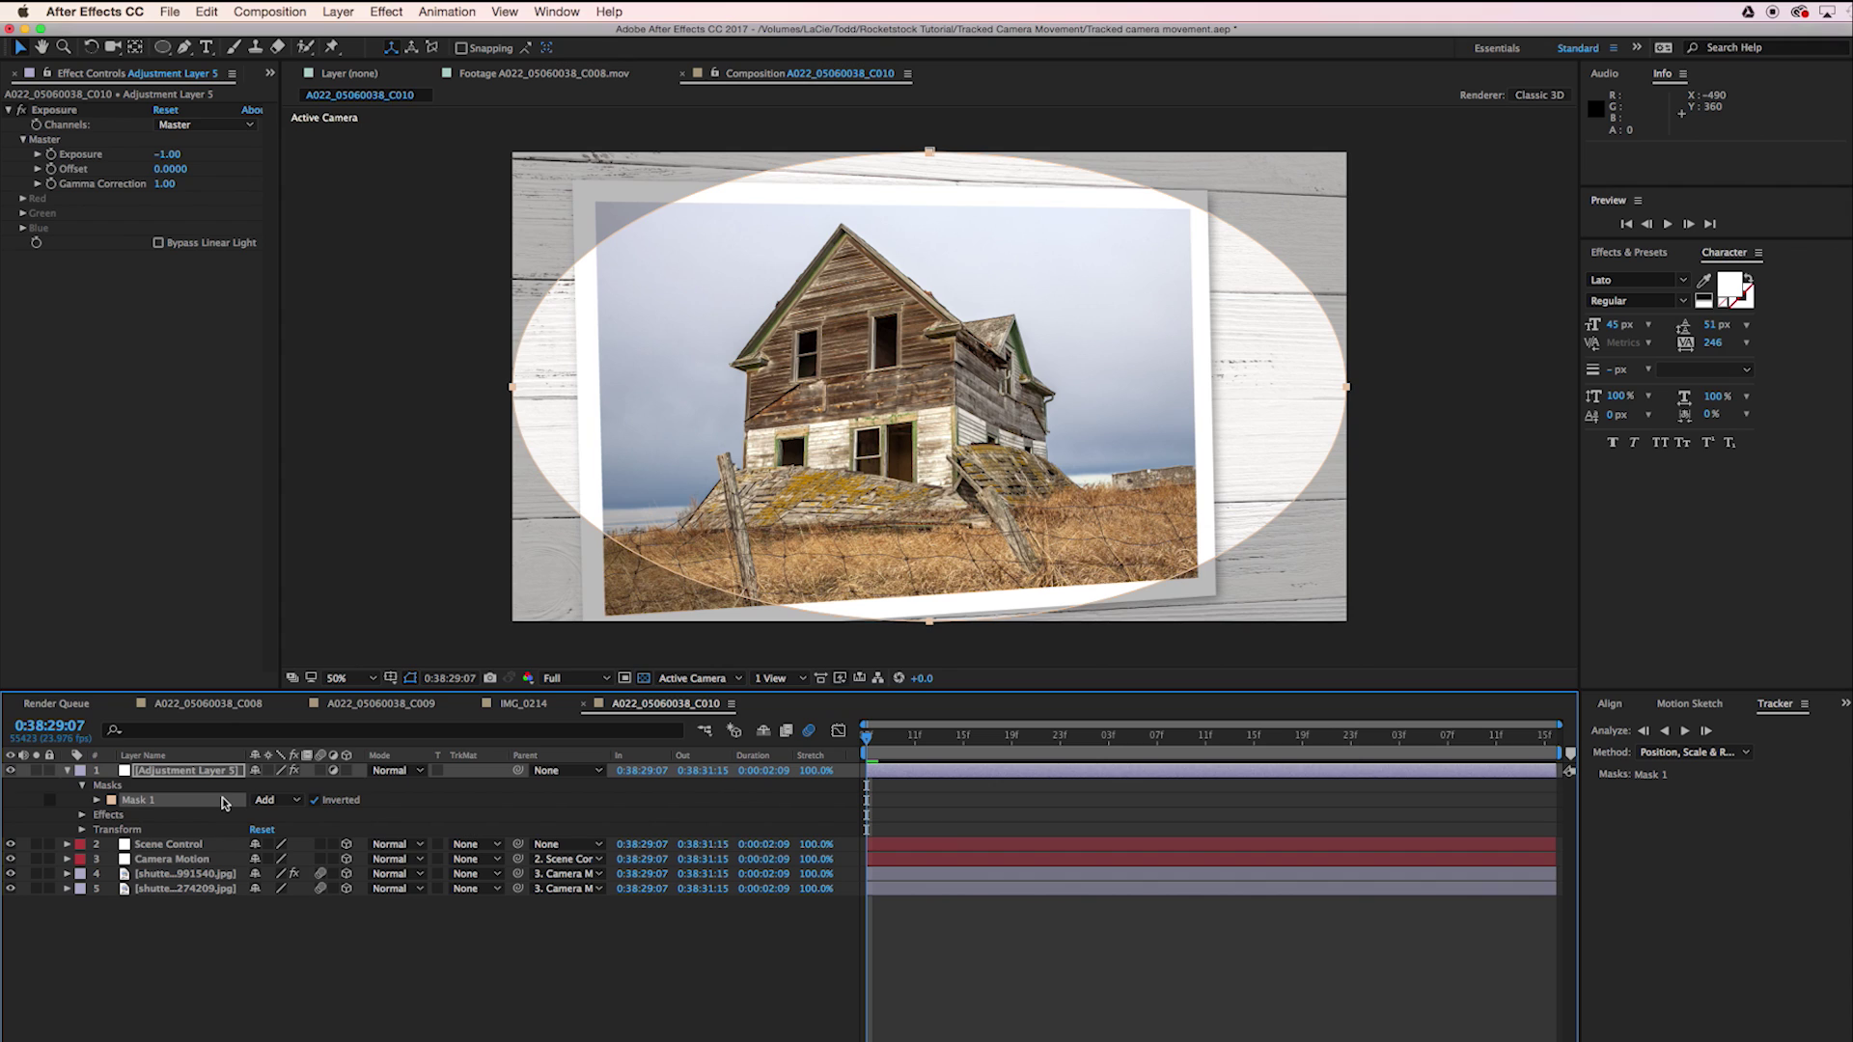
key(f)
drag(278, 805, 426, 814)
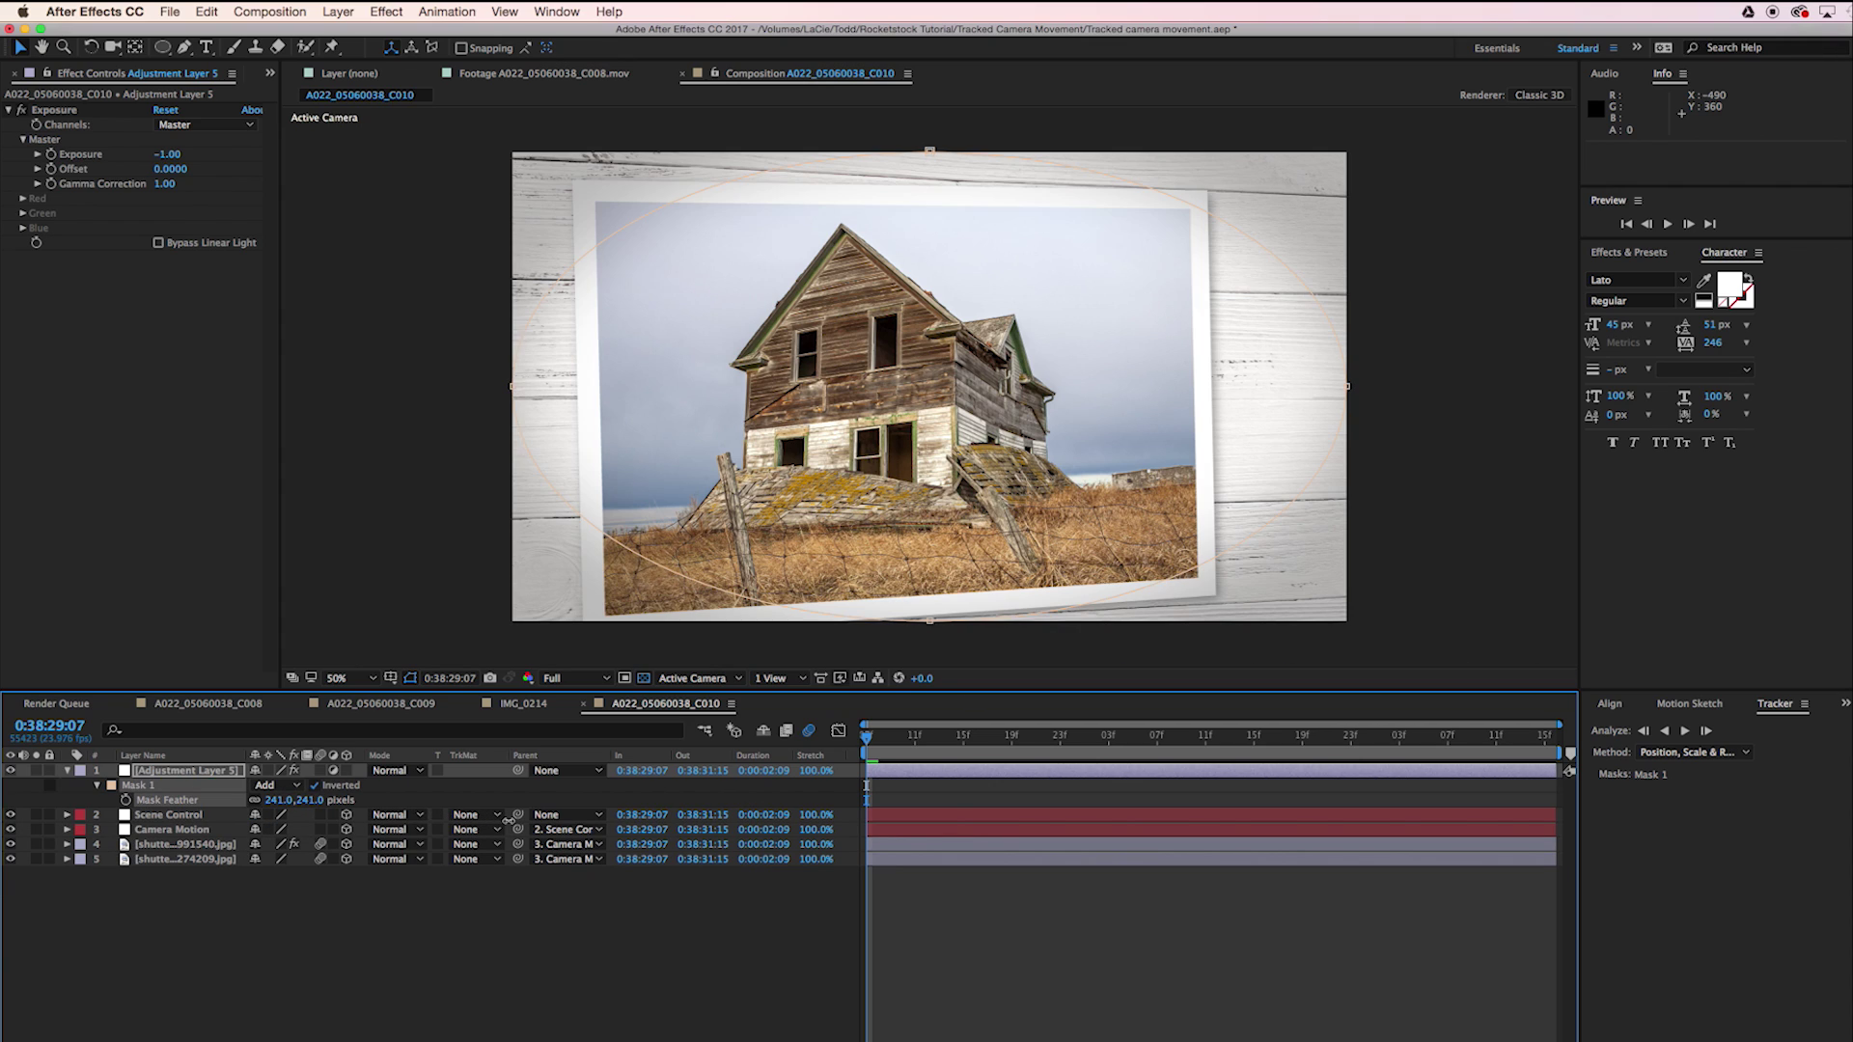
drag(509, 820, 580, 824)
click(466, 1002)
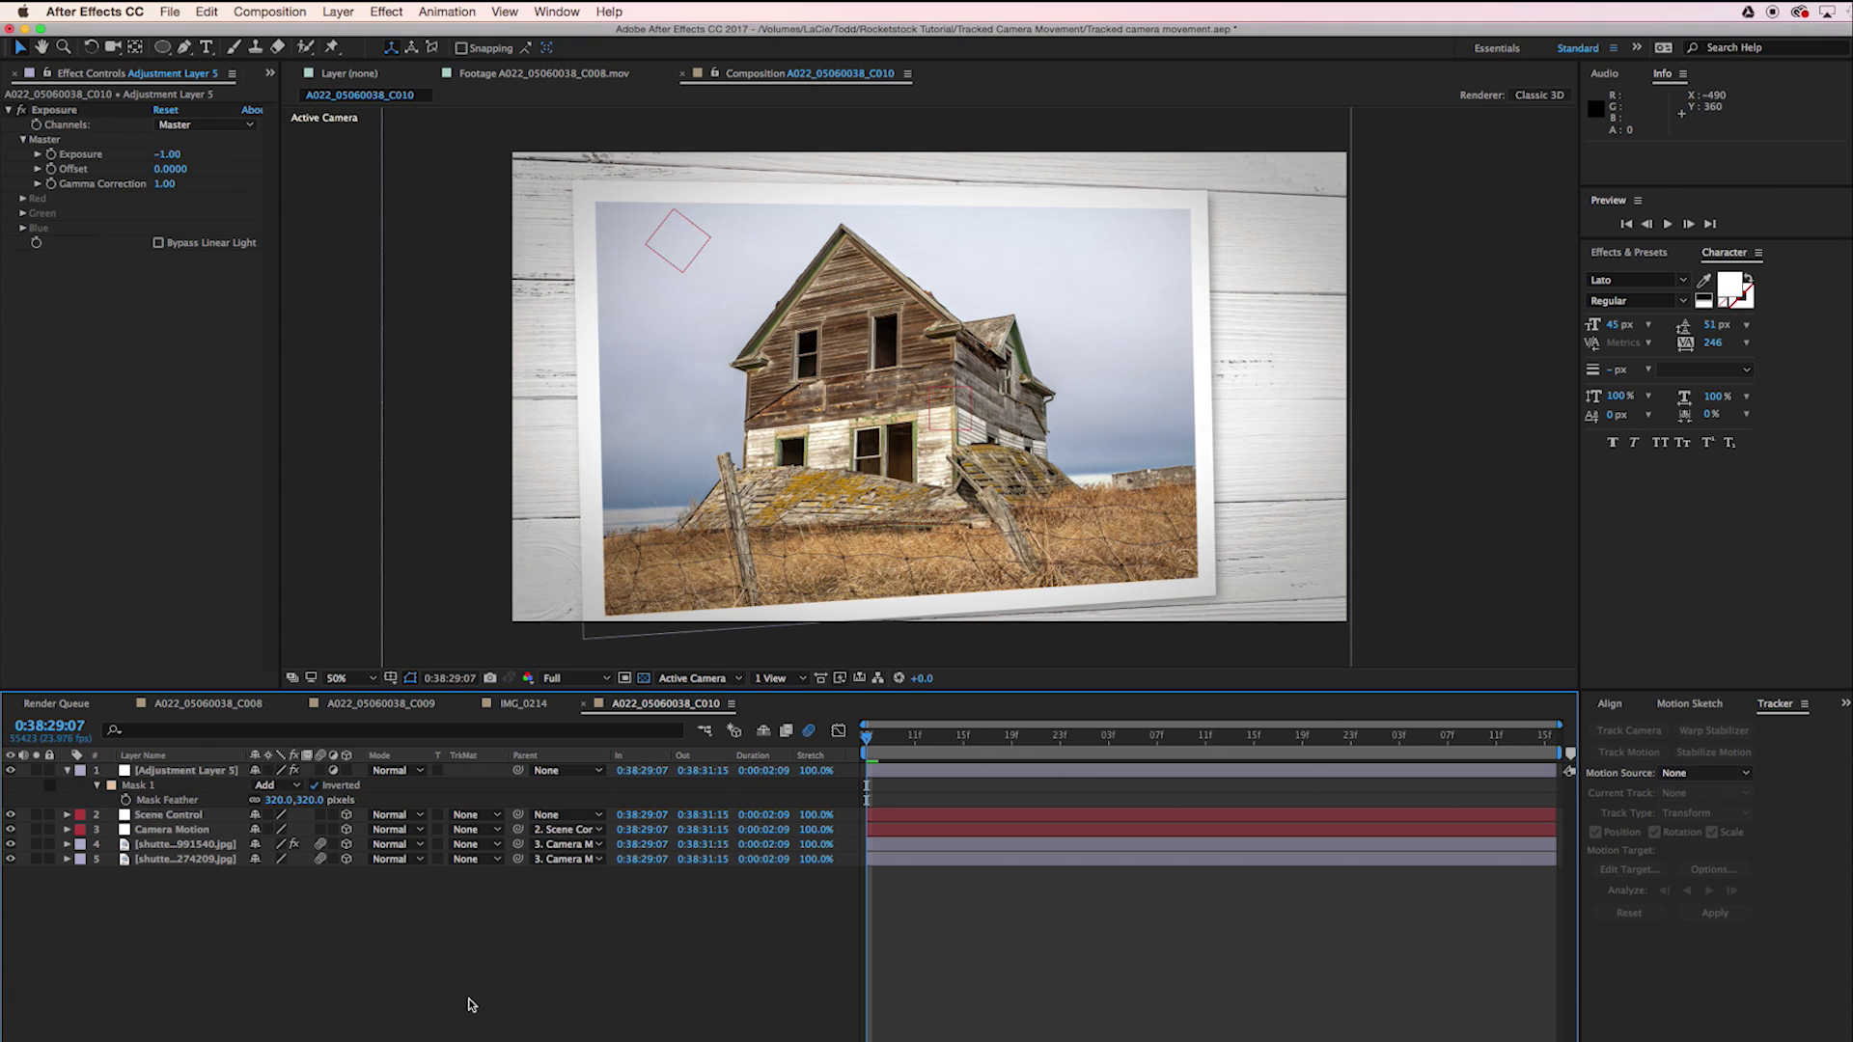
- Duplicate the vignette adjustment layer and remove Exposure from the copy
click(186, 772)
key(super+d)
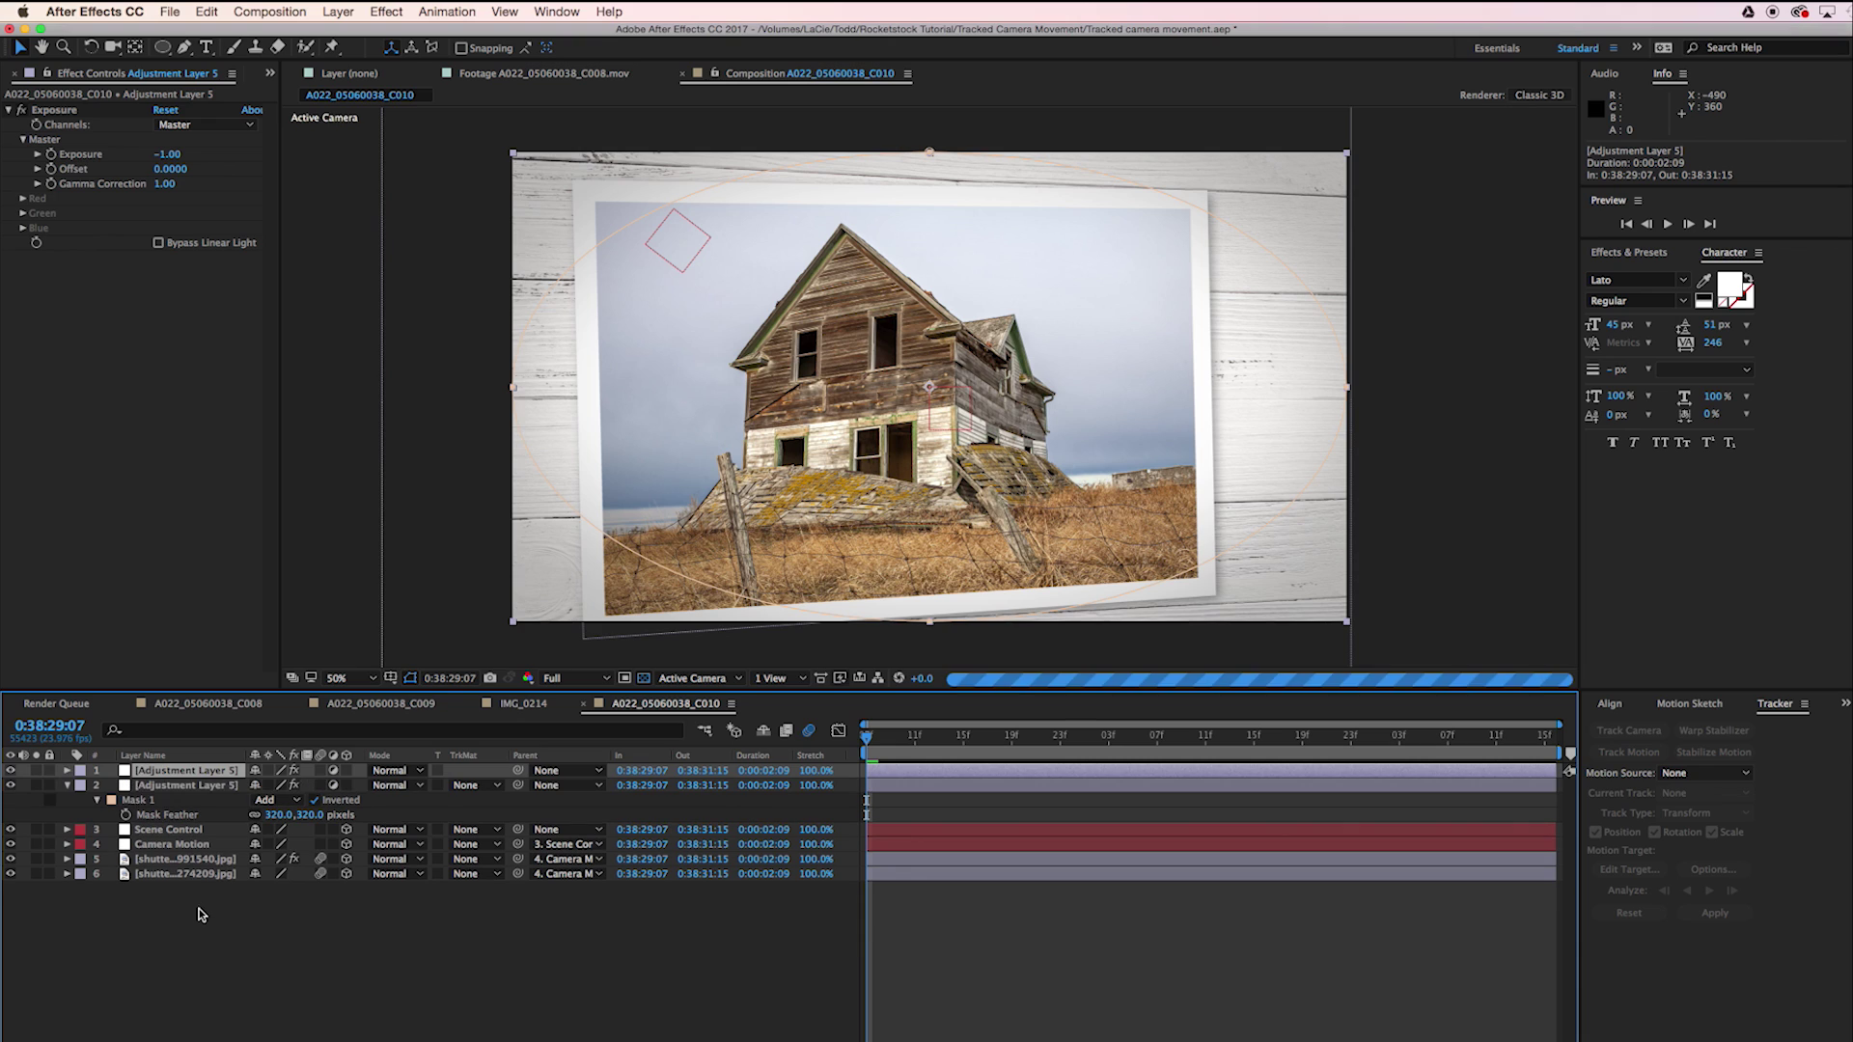
click(32, 112)
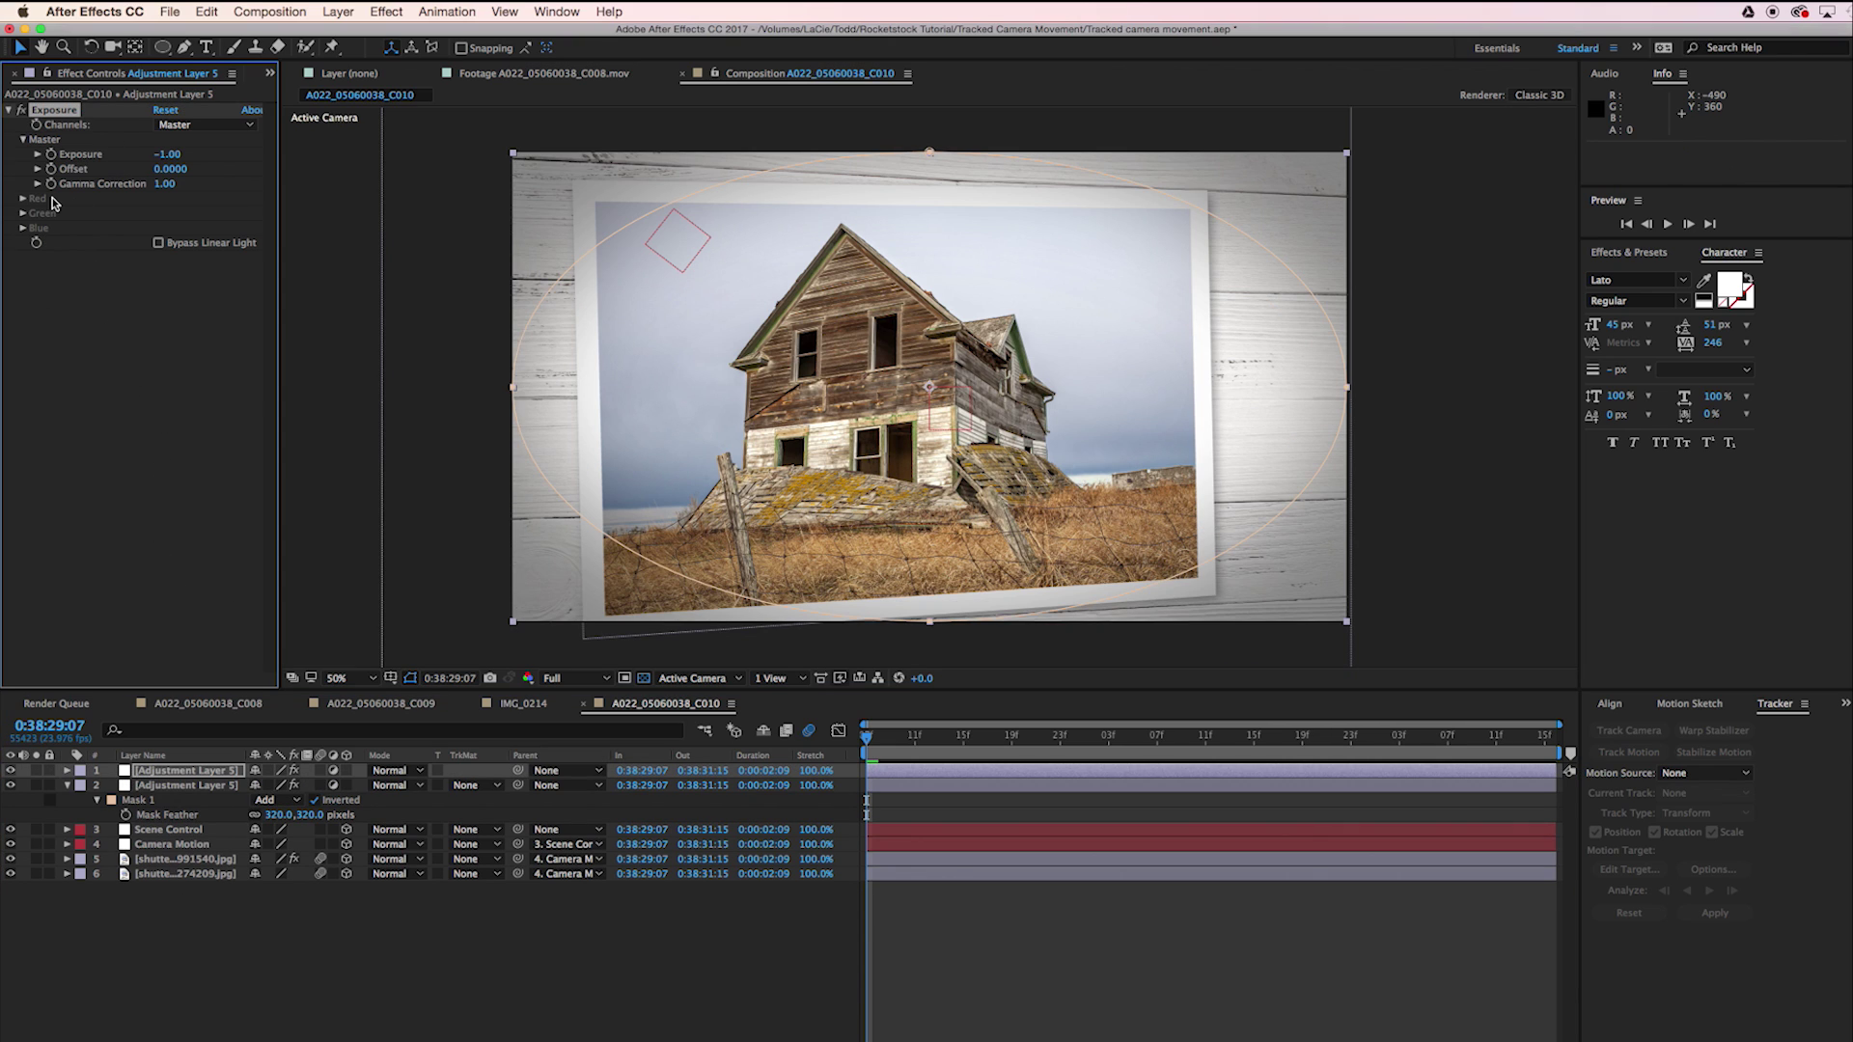
key(Delete)
- Apply Gaussian Blur to the copy with Blurriness 20
click(386, 11)
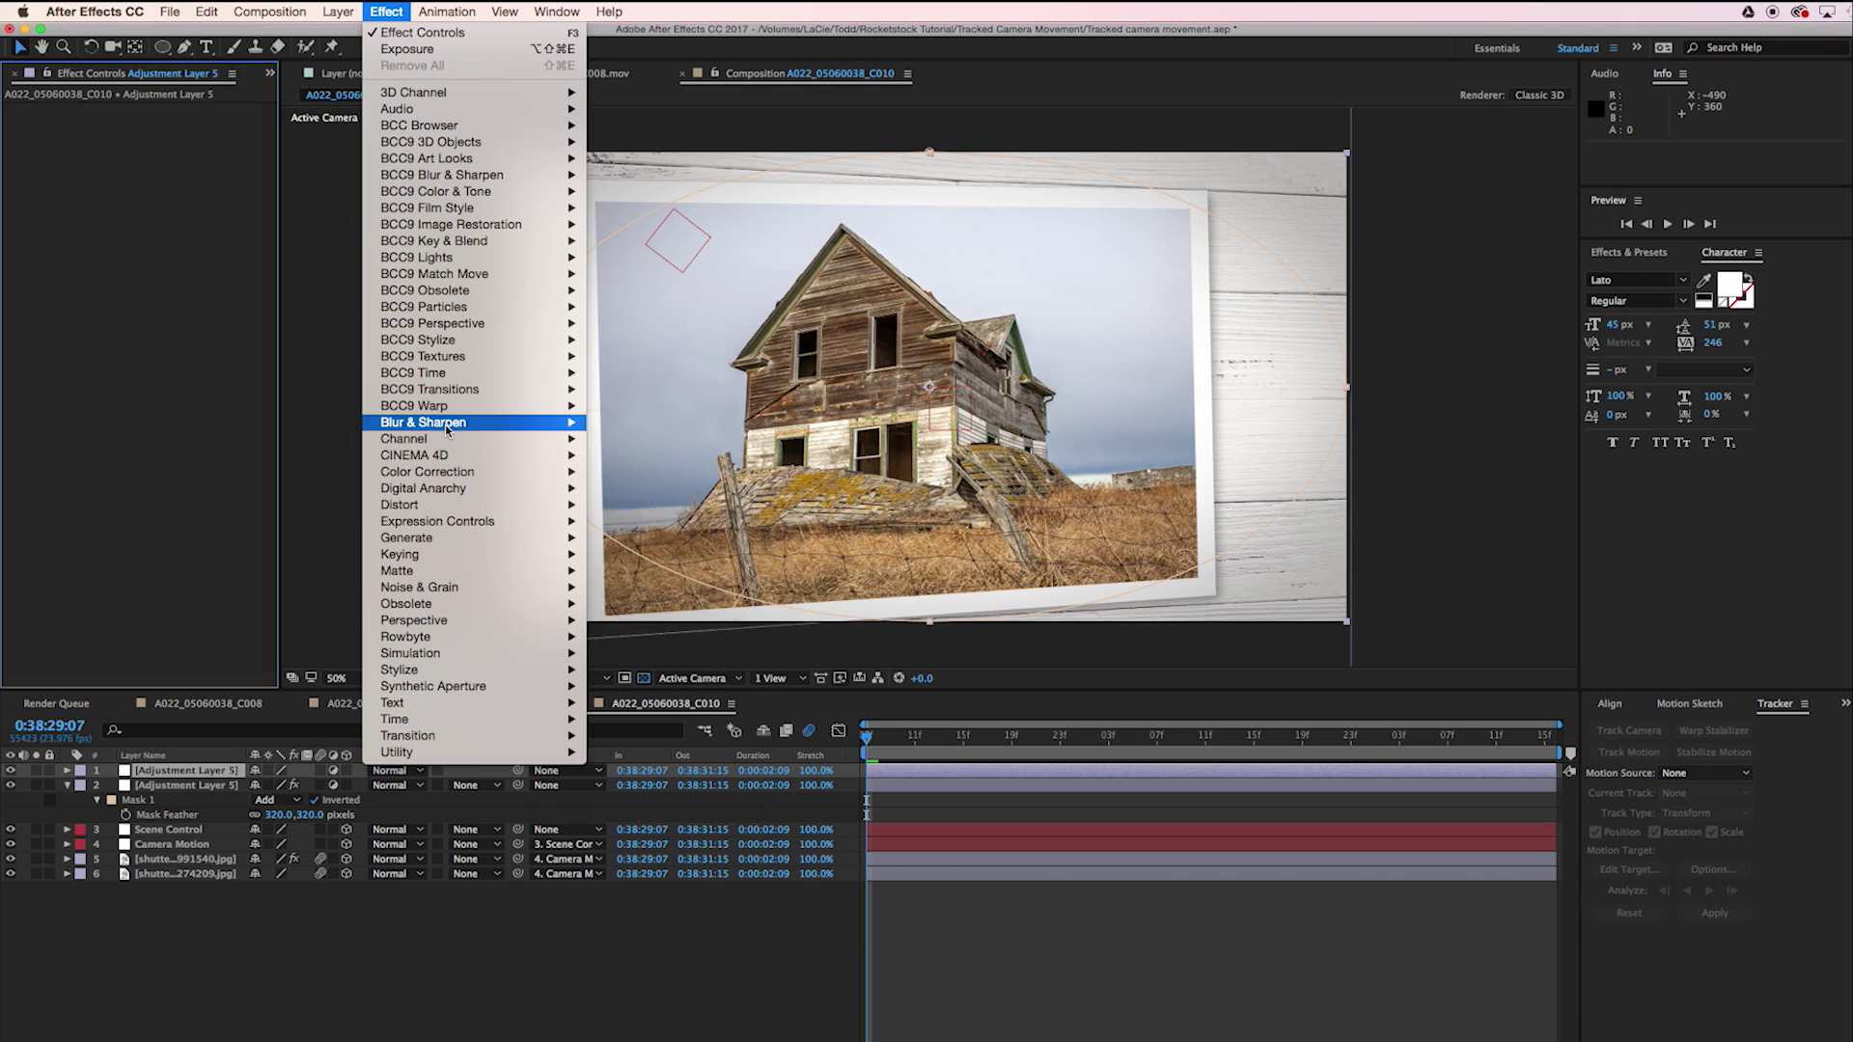
mouse_move(447, 430)
click(657, 584)
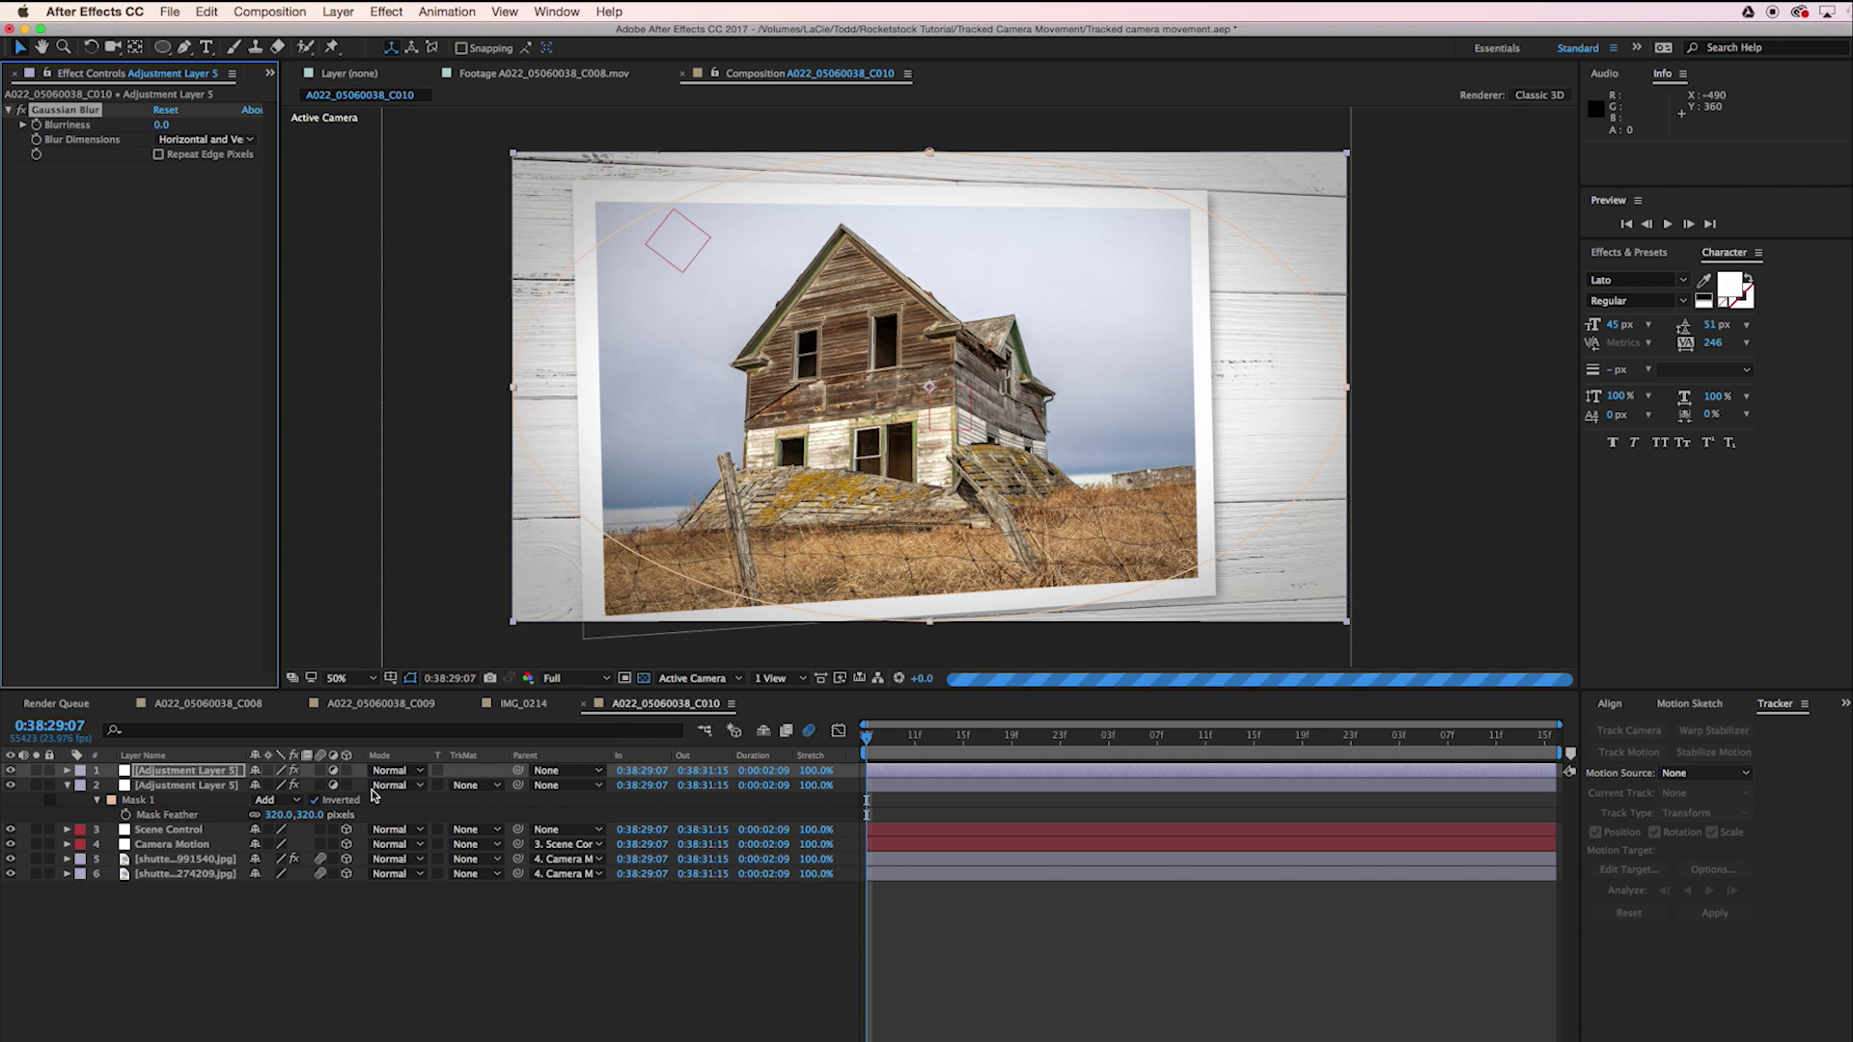
click(161, 124)
text(50)
key(Return)
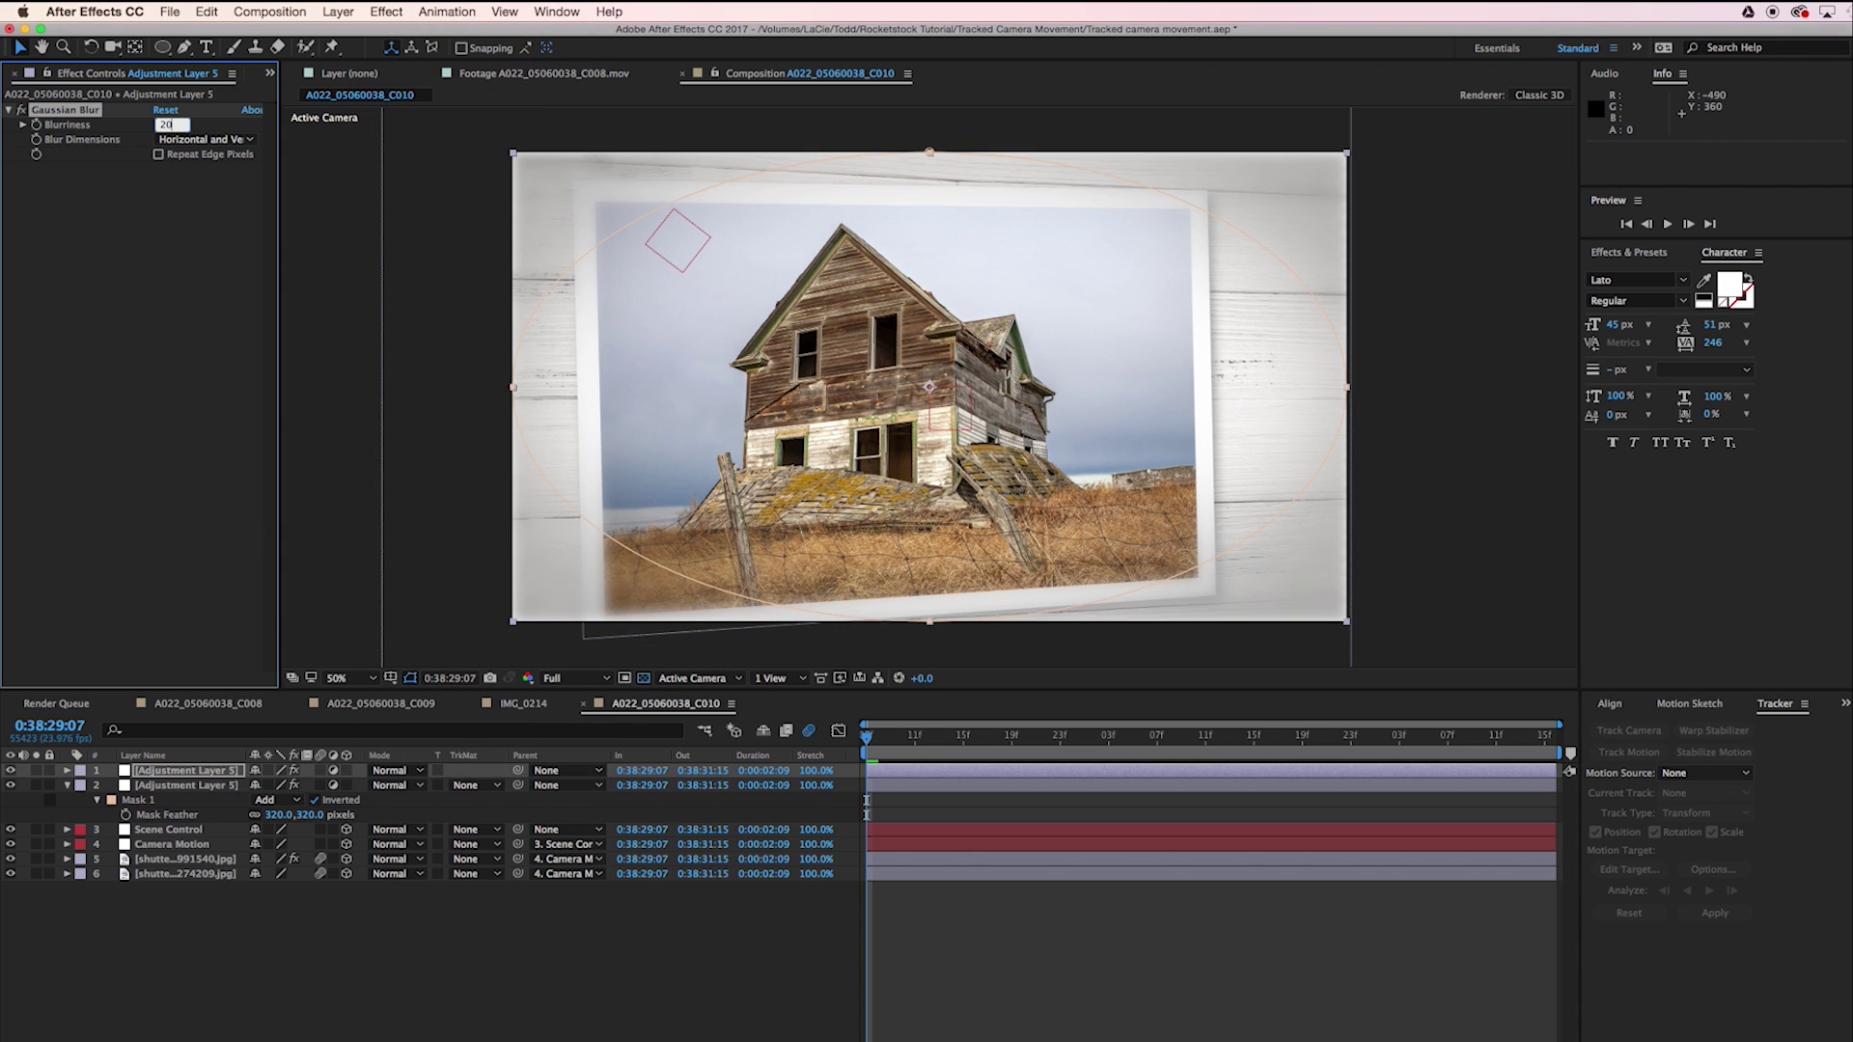
key(Return)
- Apply a Tint effect at 50% to the old-house photo layer
click(123, 979)
right_click(124, 980)
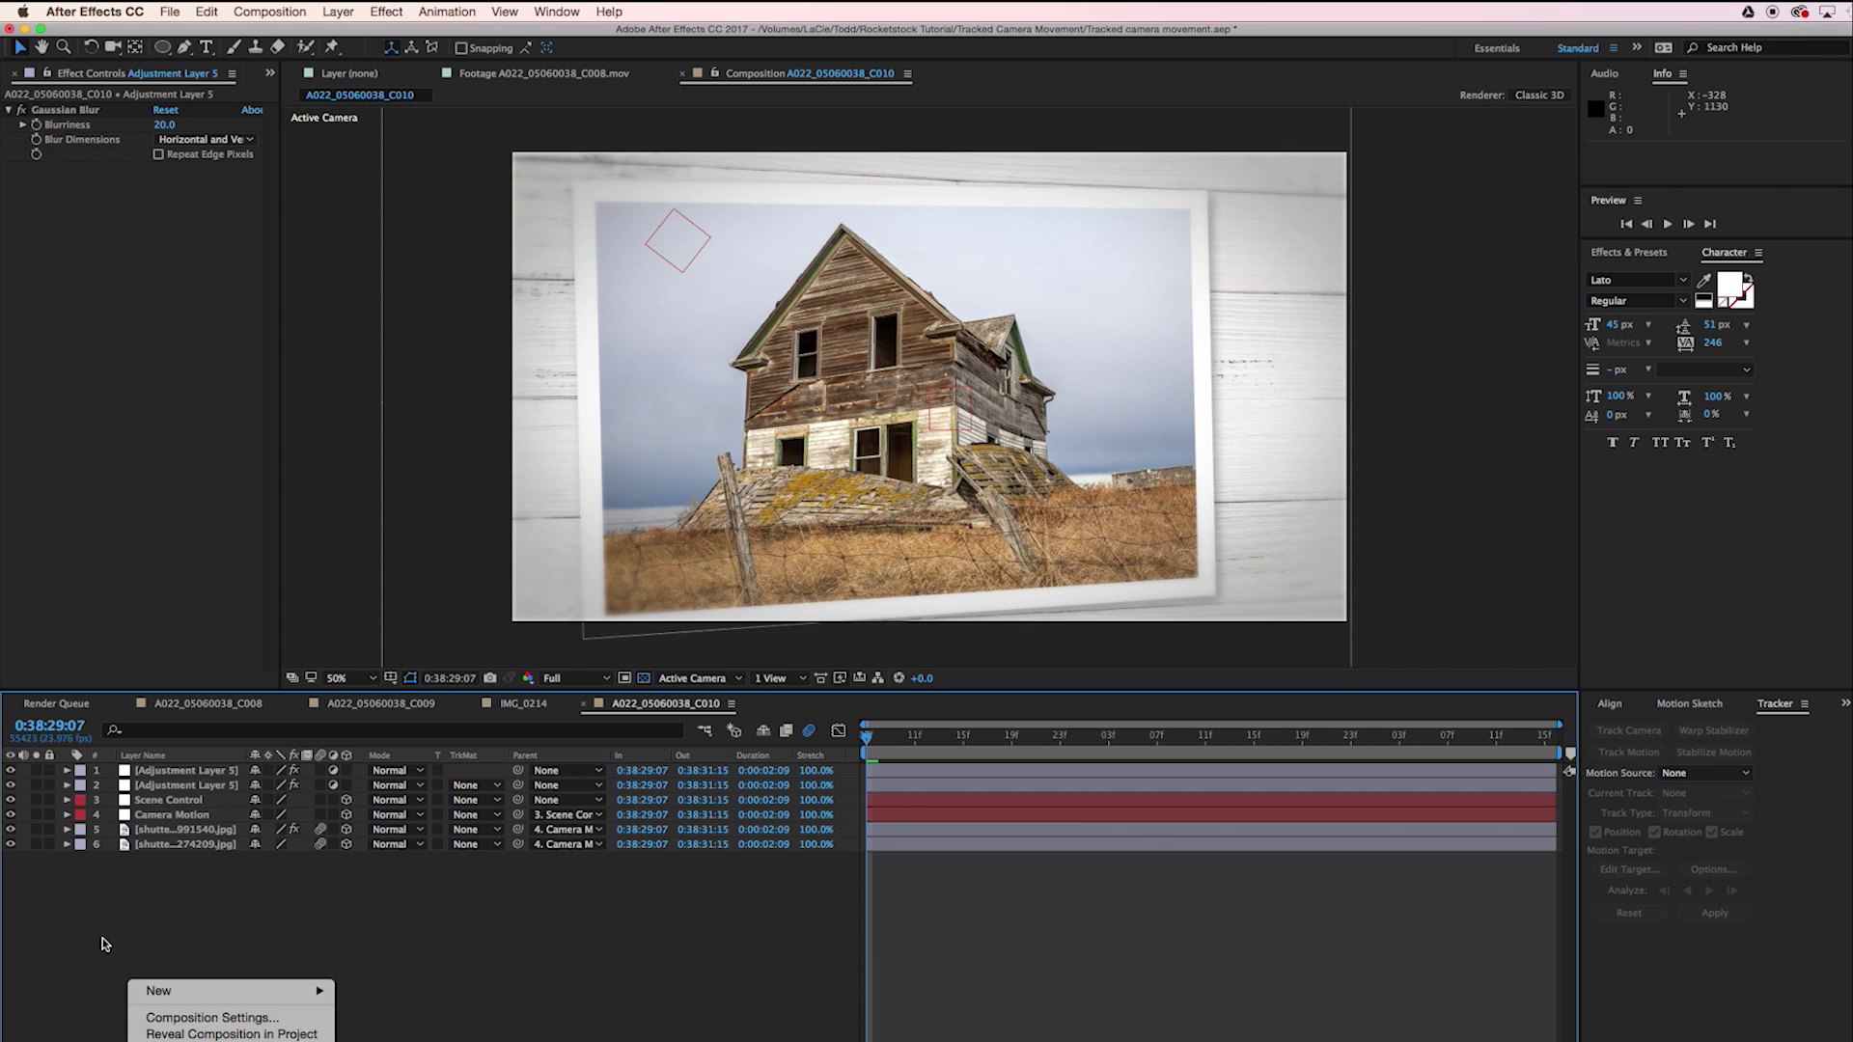
key(Escape)
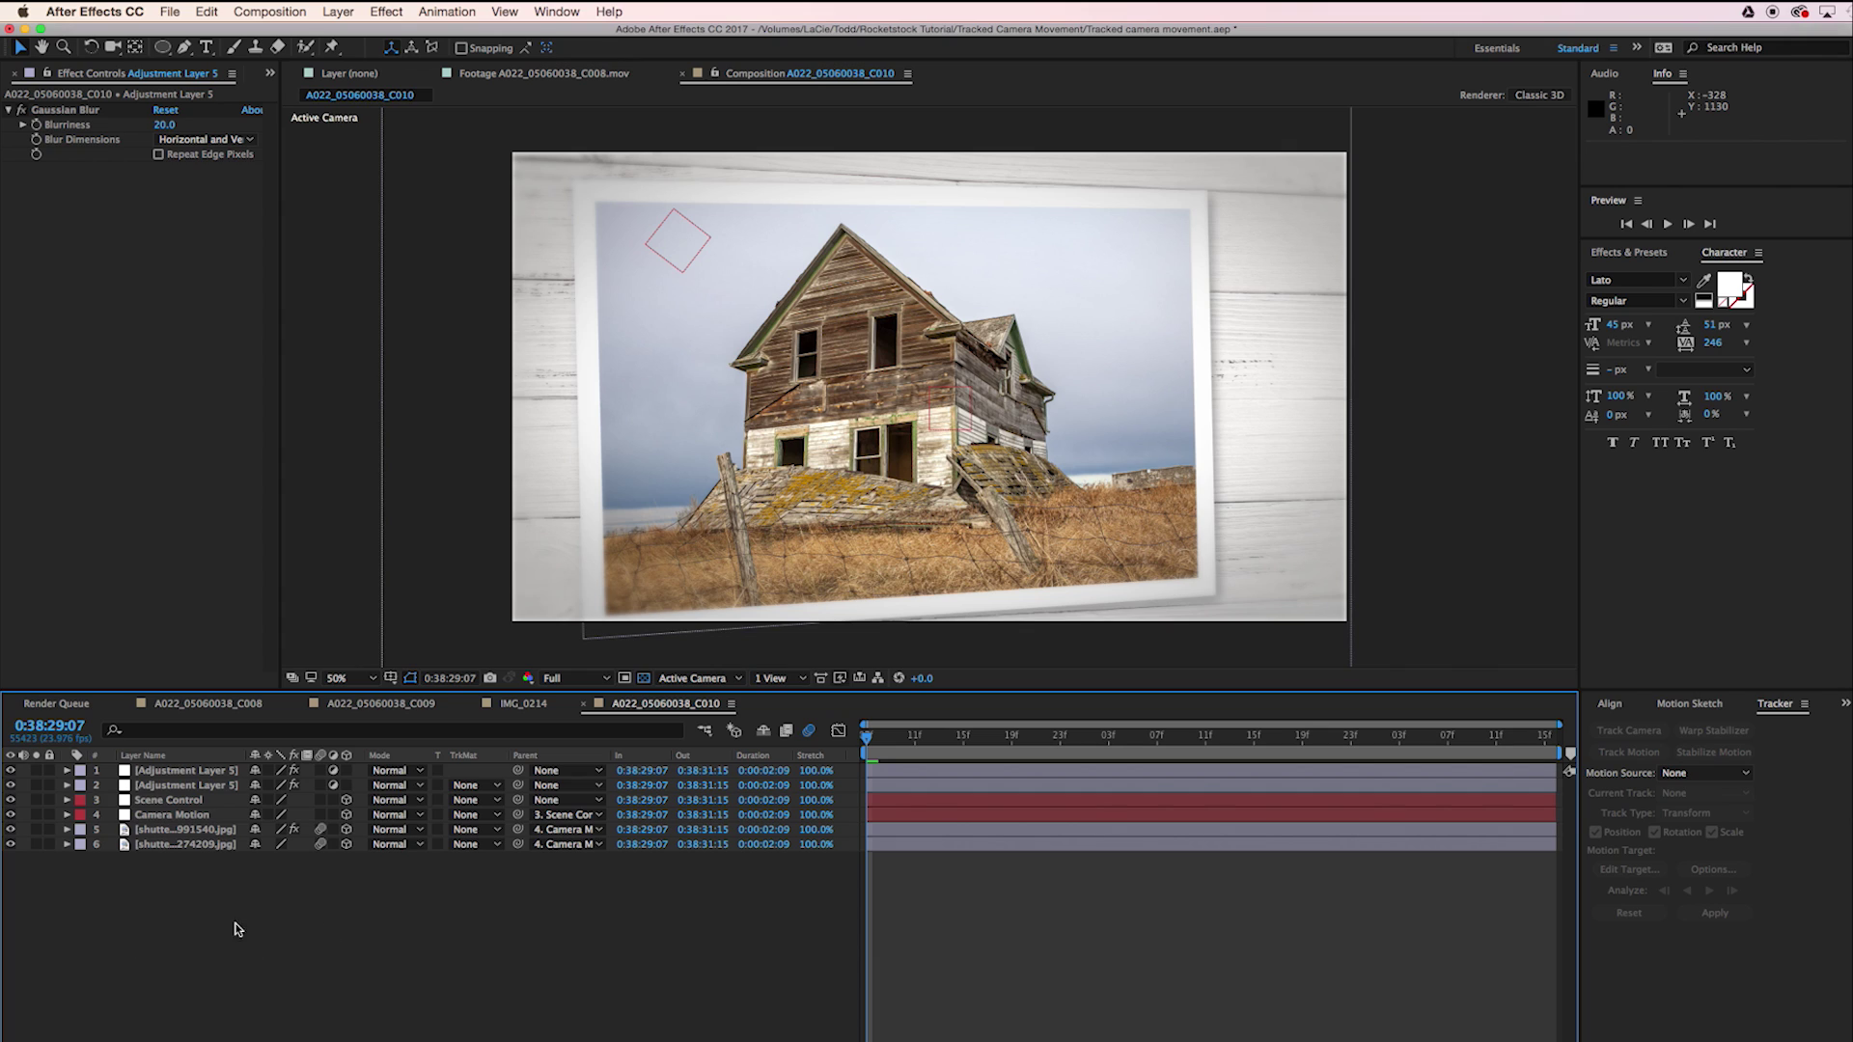
click(193, 832)
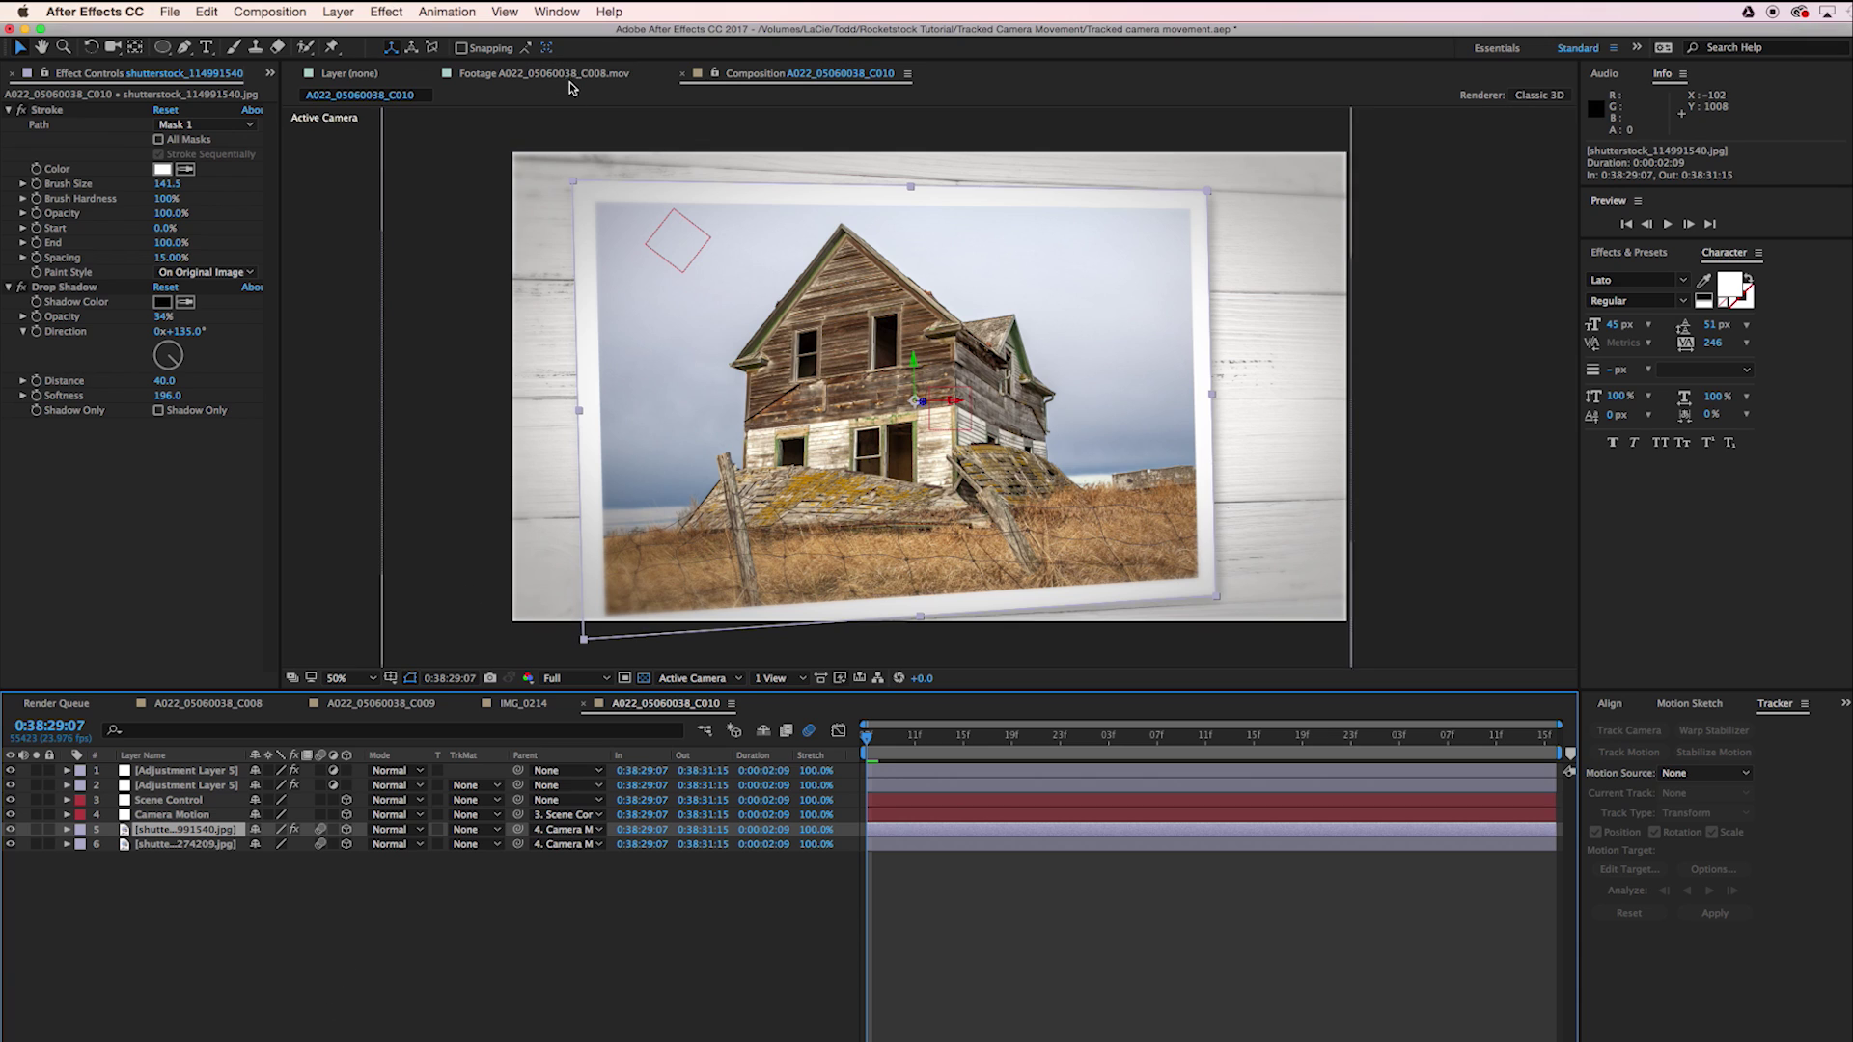
click(390, 11)
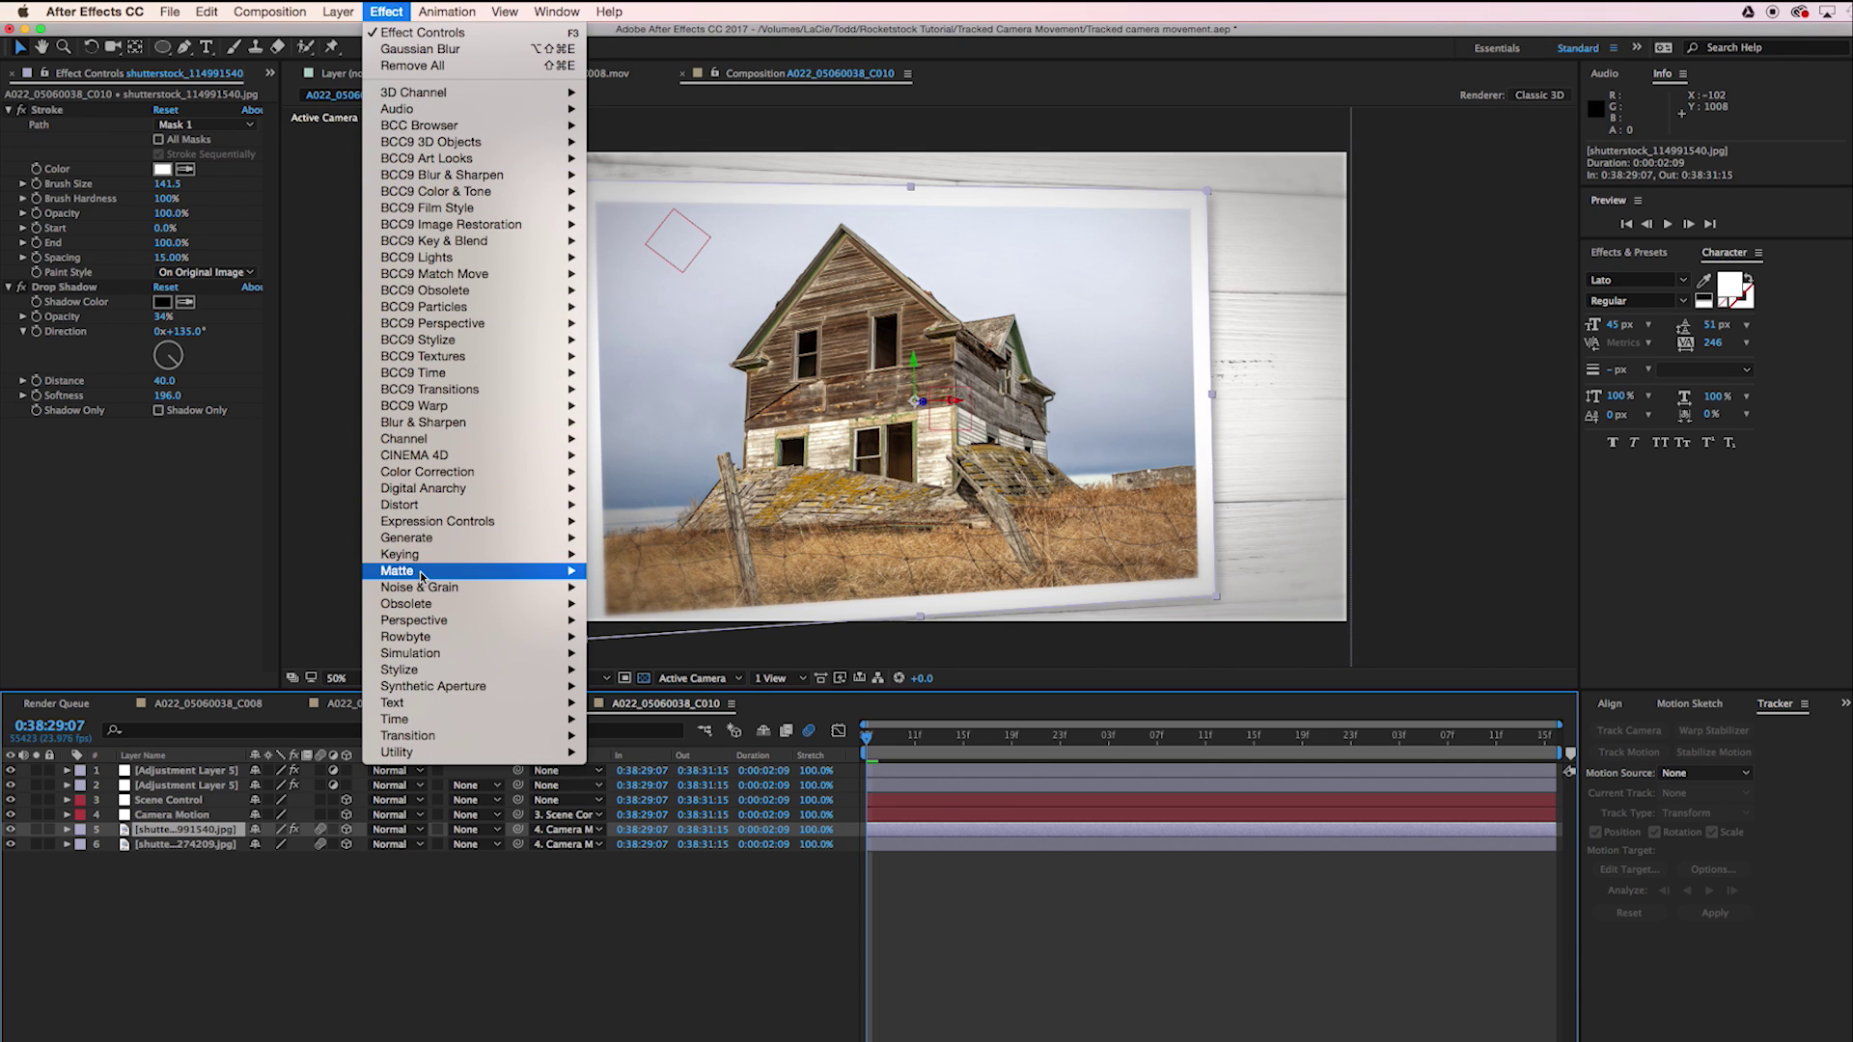
mouse_move(451, 475)
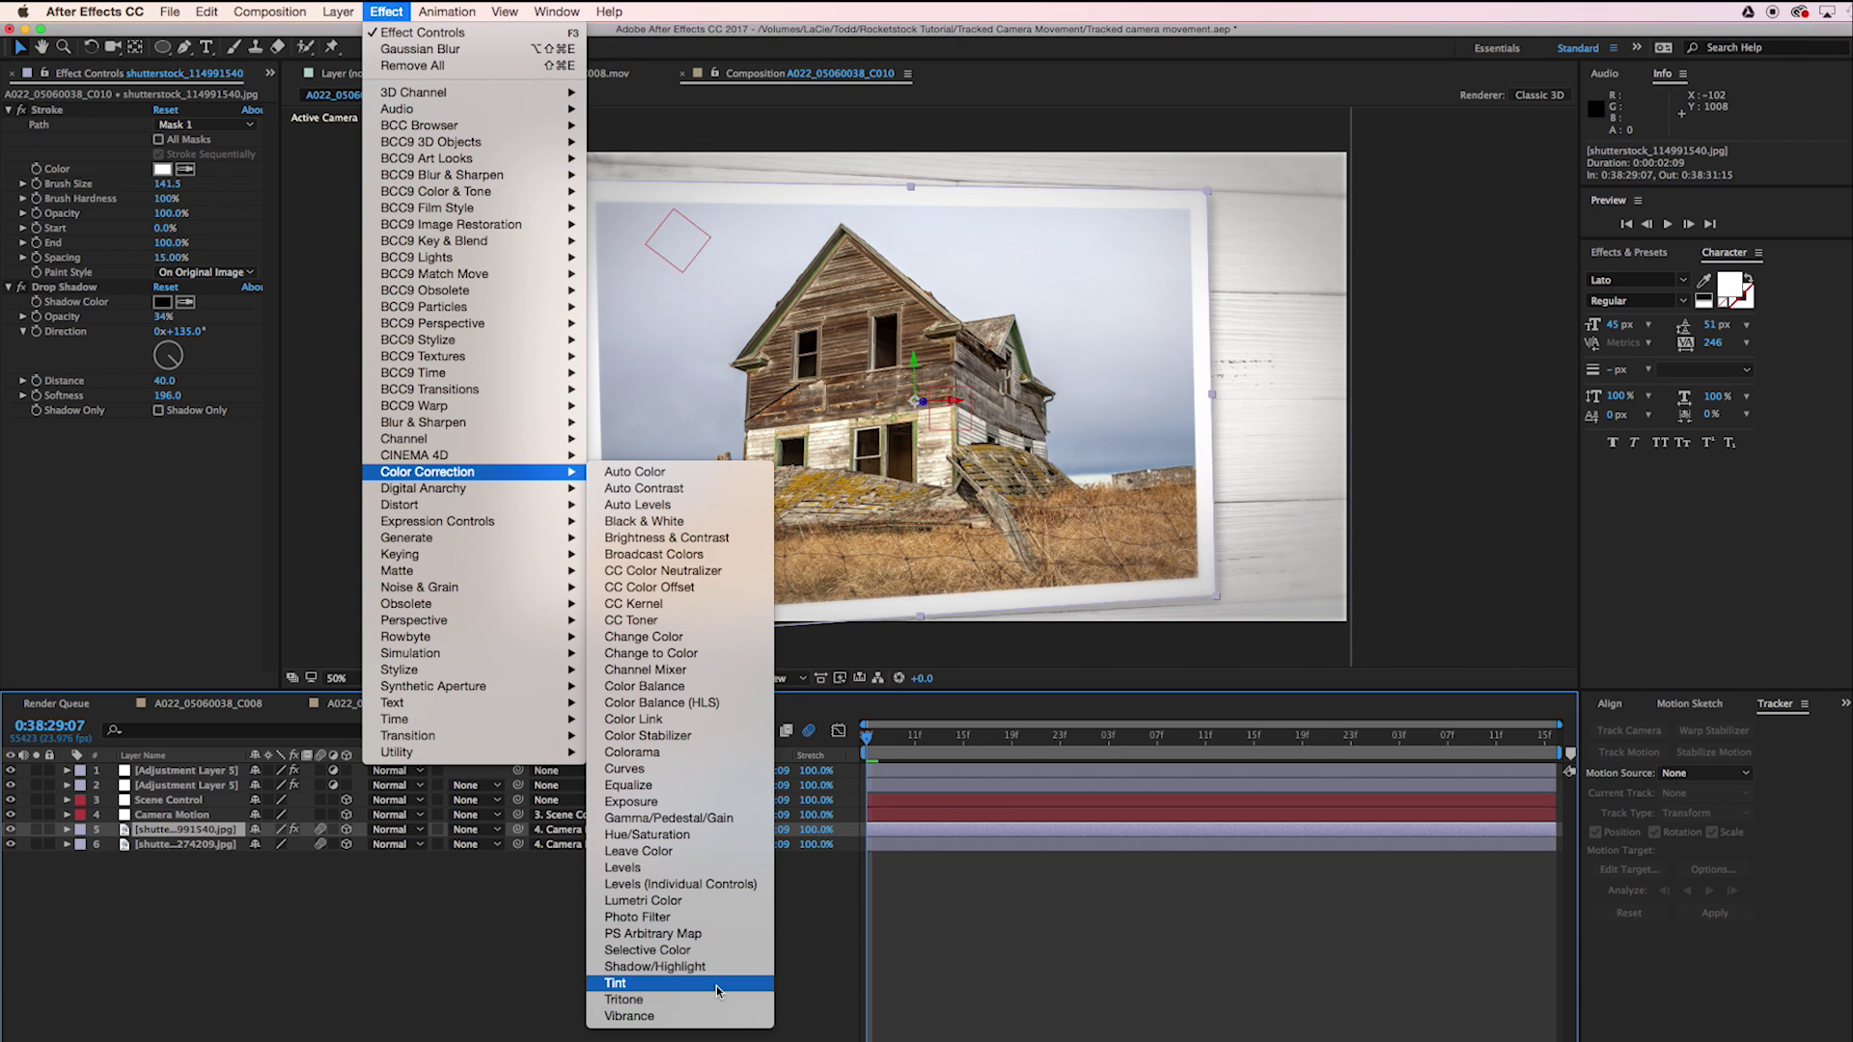
click(617, 983)
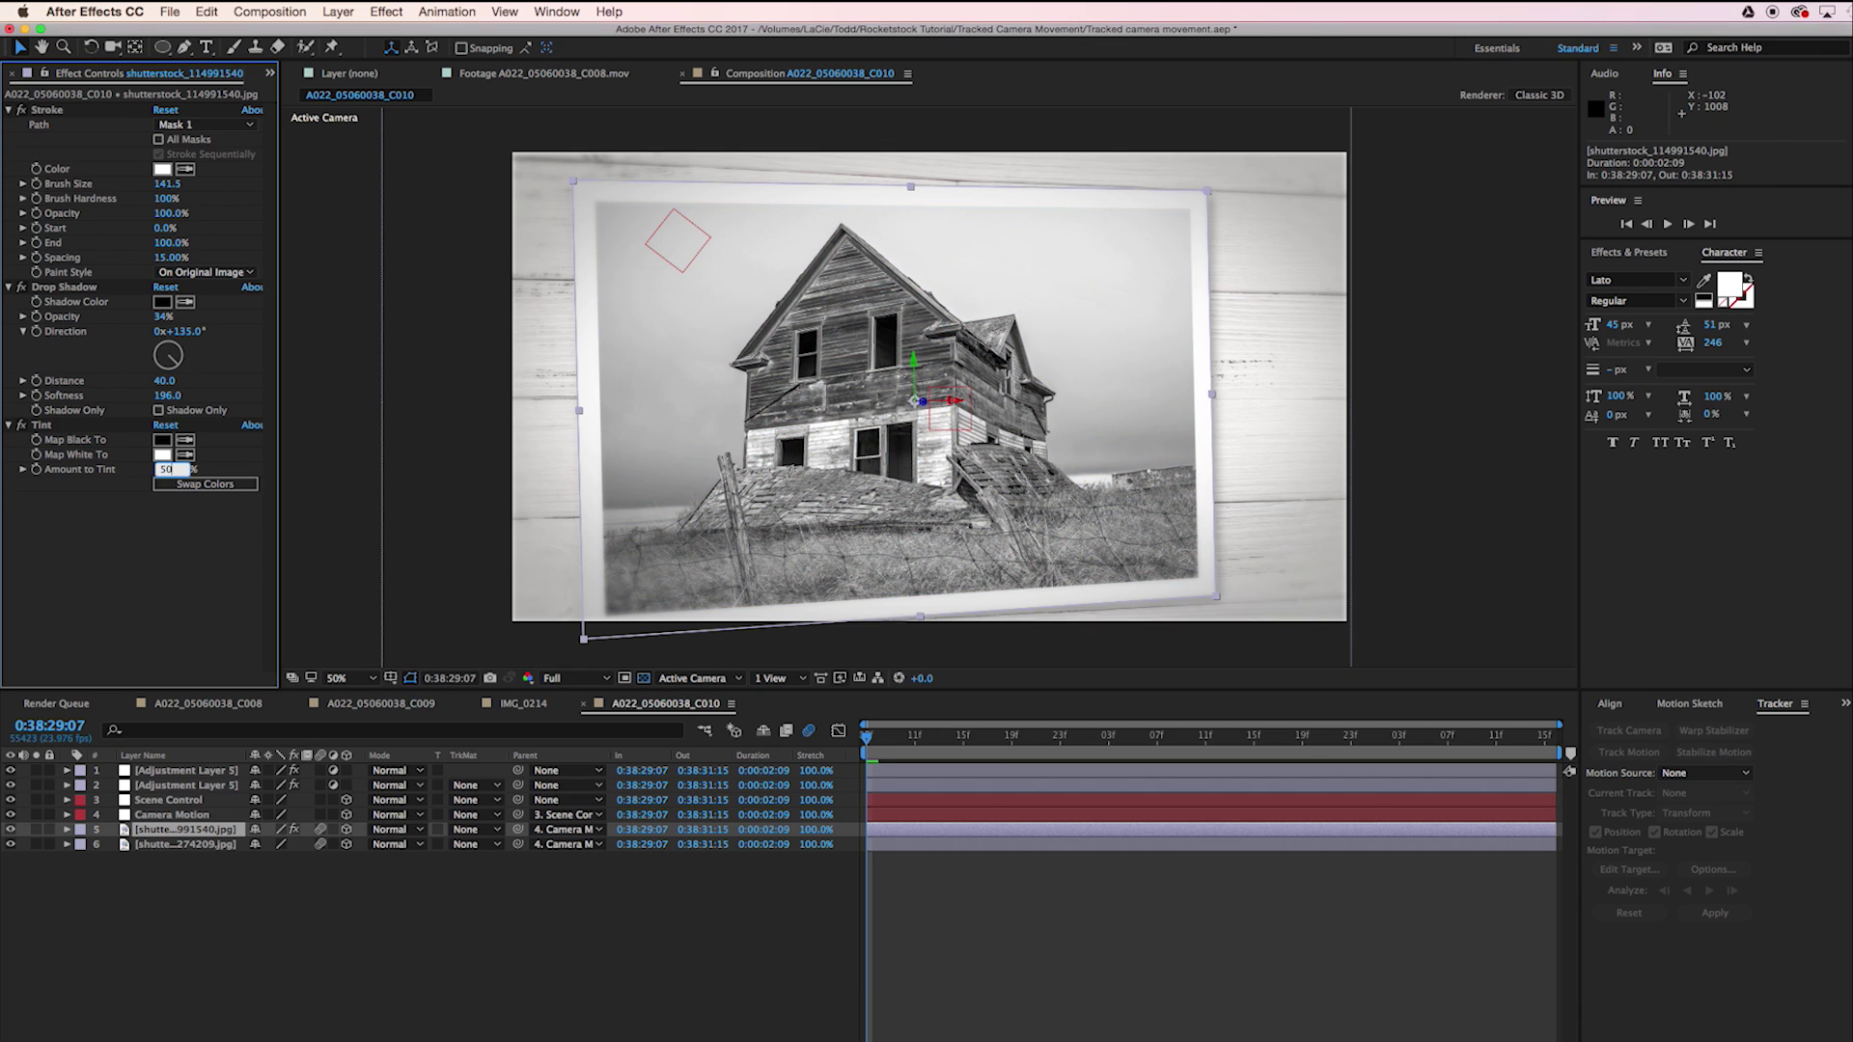
key(Return)
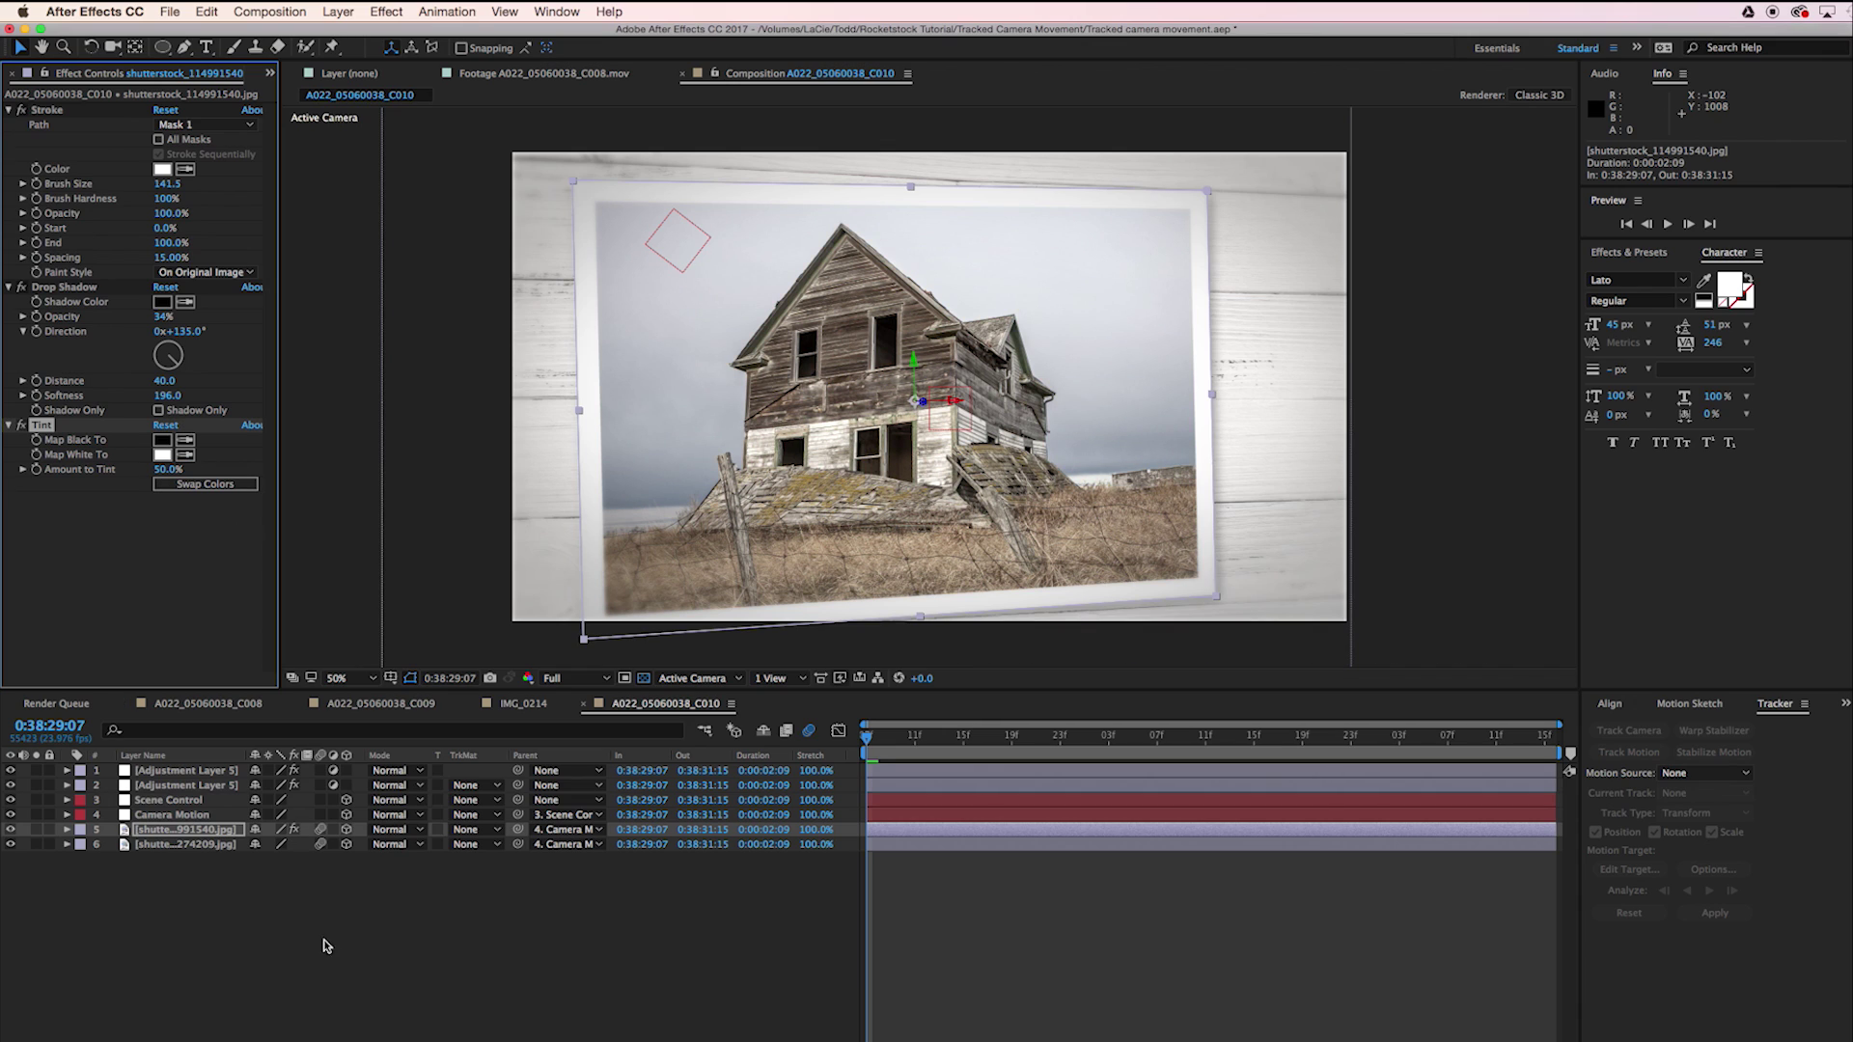
click(429, 1033)
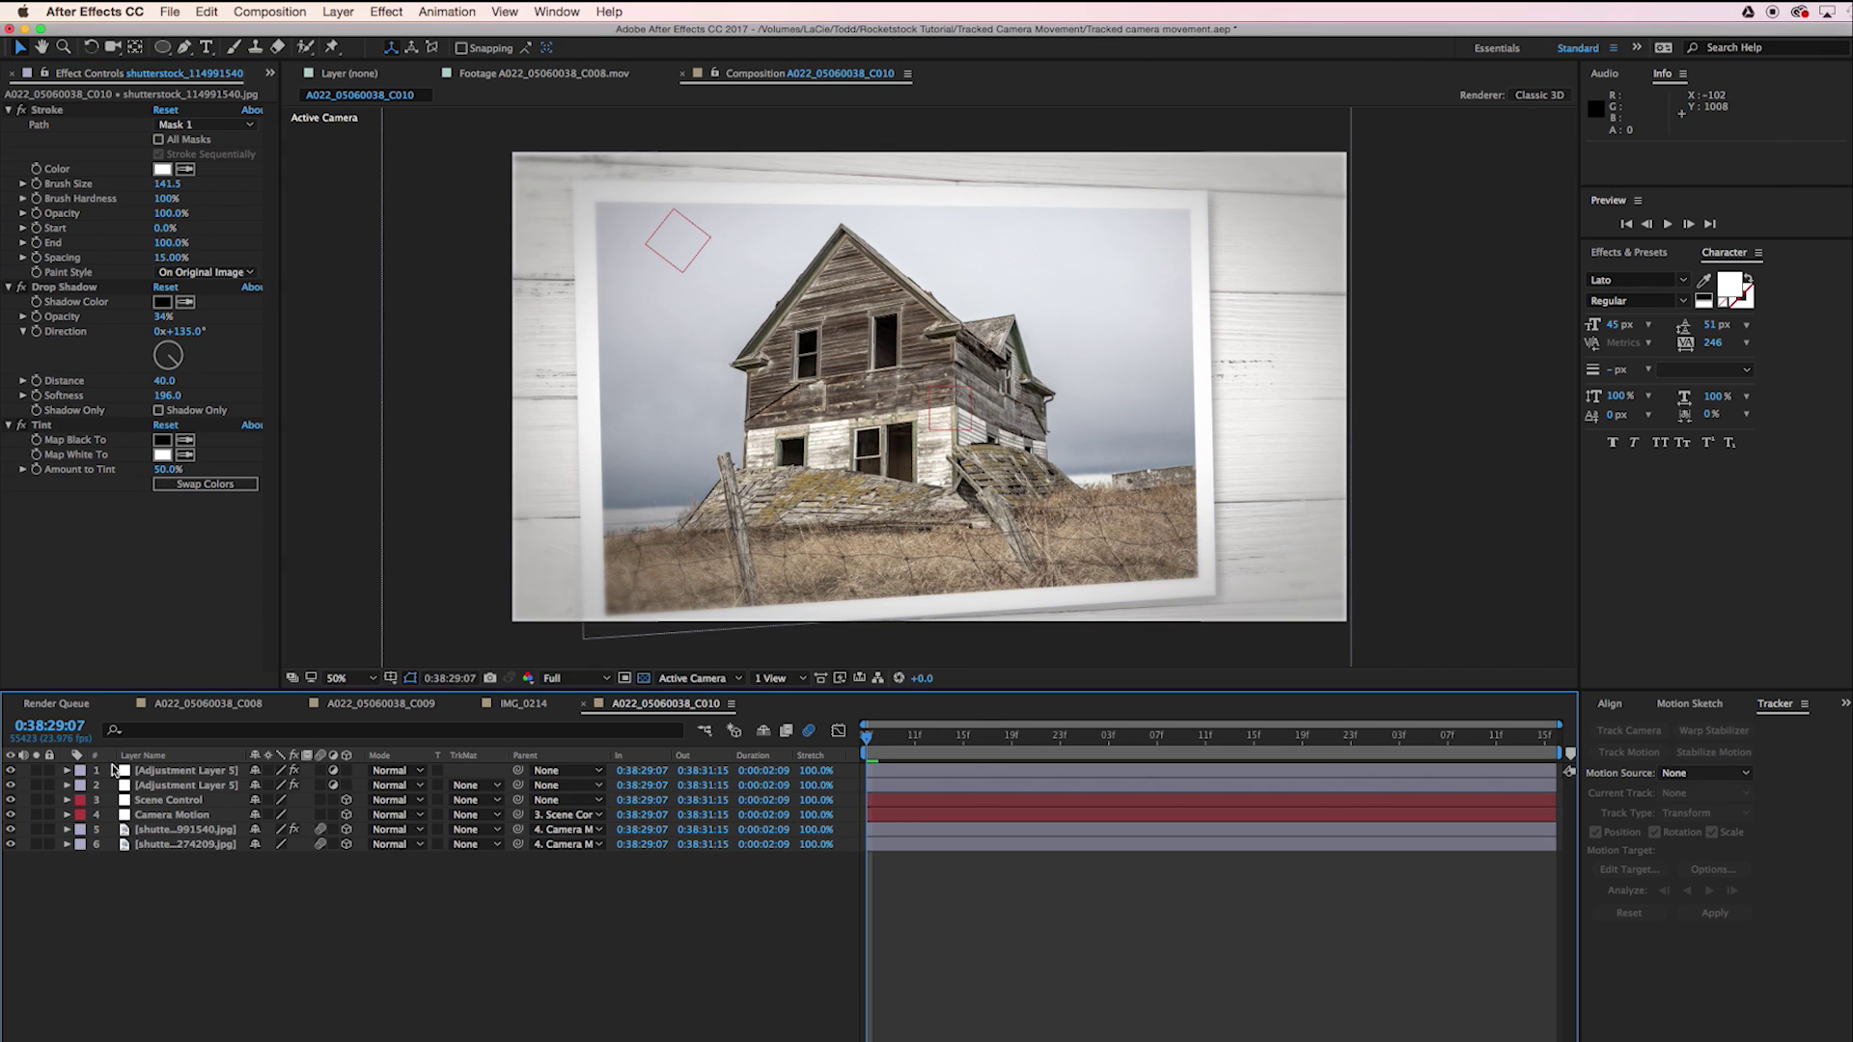
- Add a new adjustment layer with Curves bent into a gentle S-curve for contrast
right_click(184, 916)
mouse_move(222, 924)
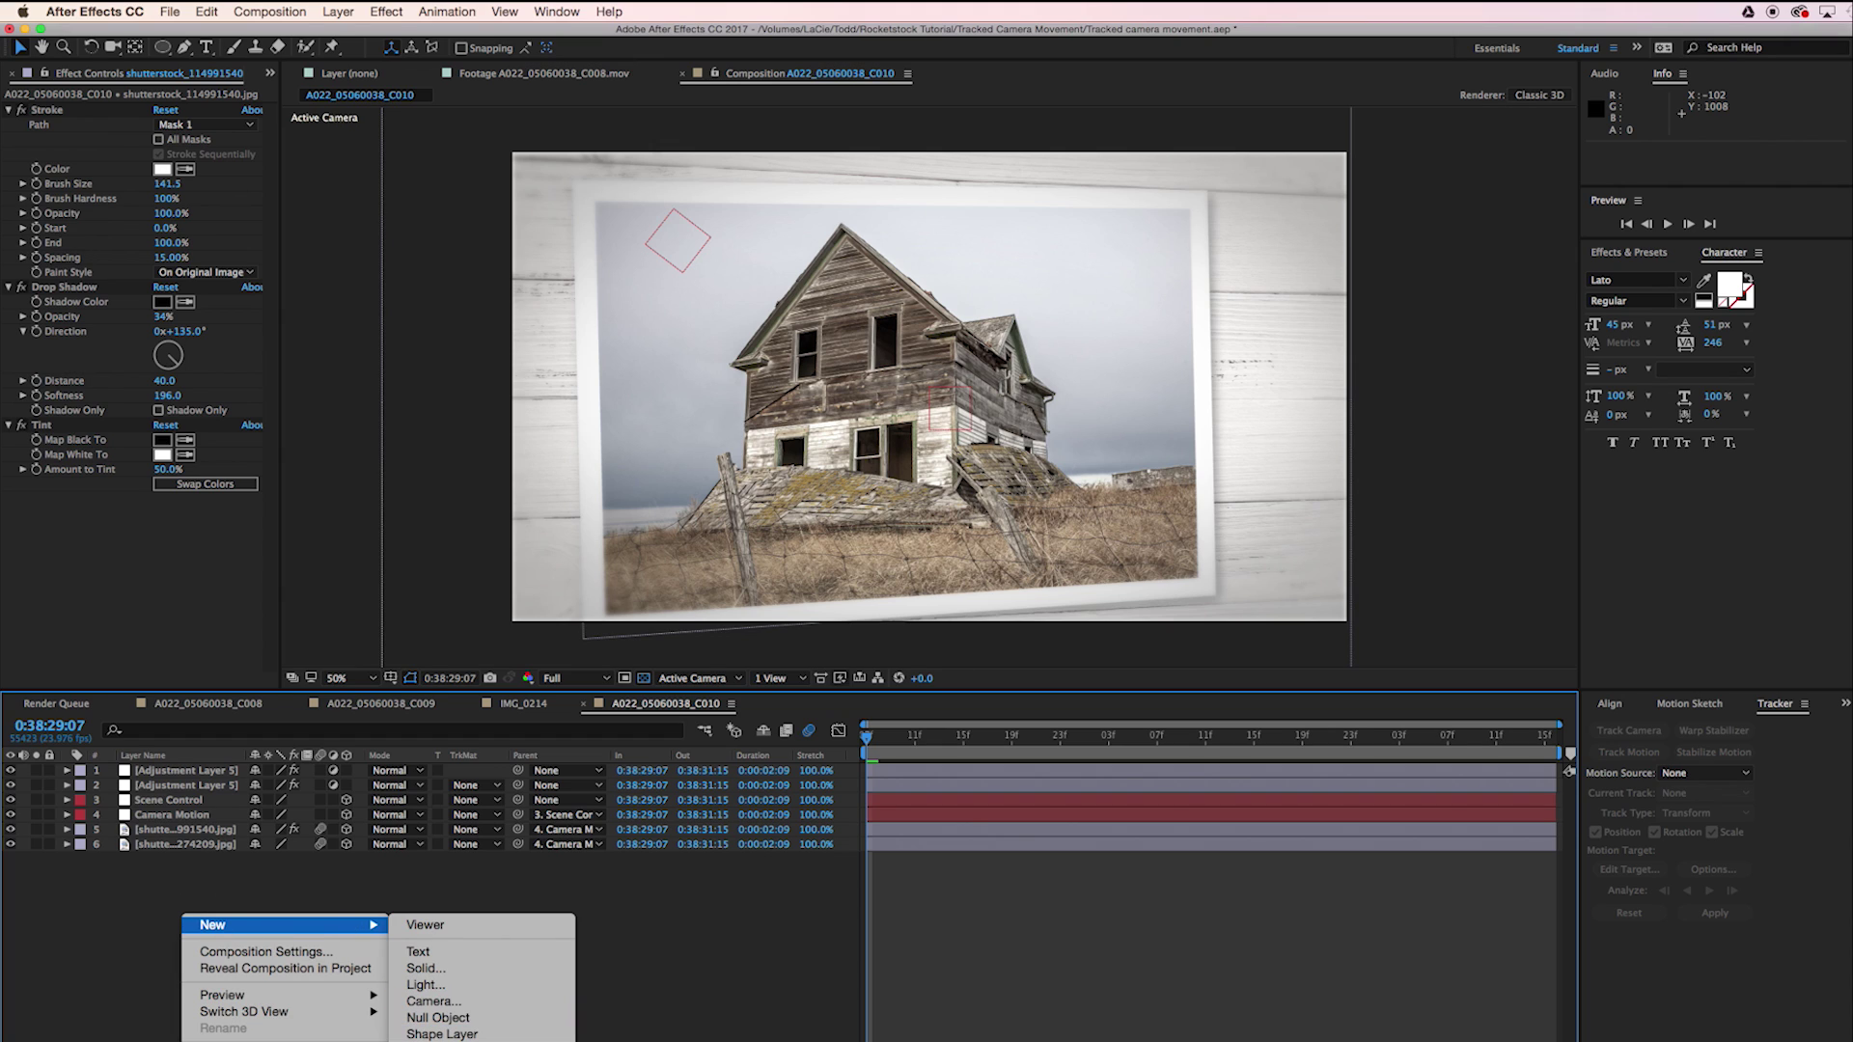
key(super+alt+y)
click(386, 11)
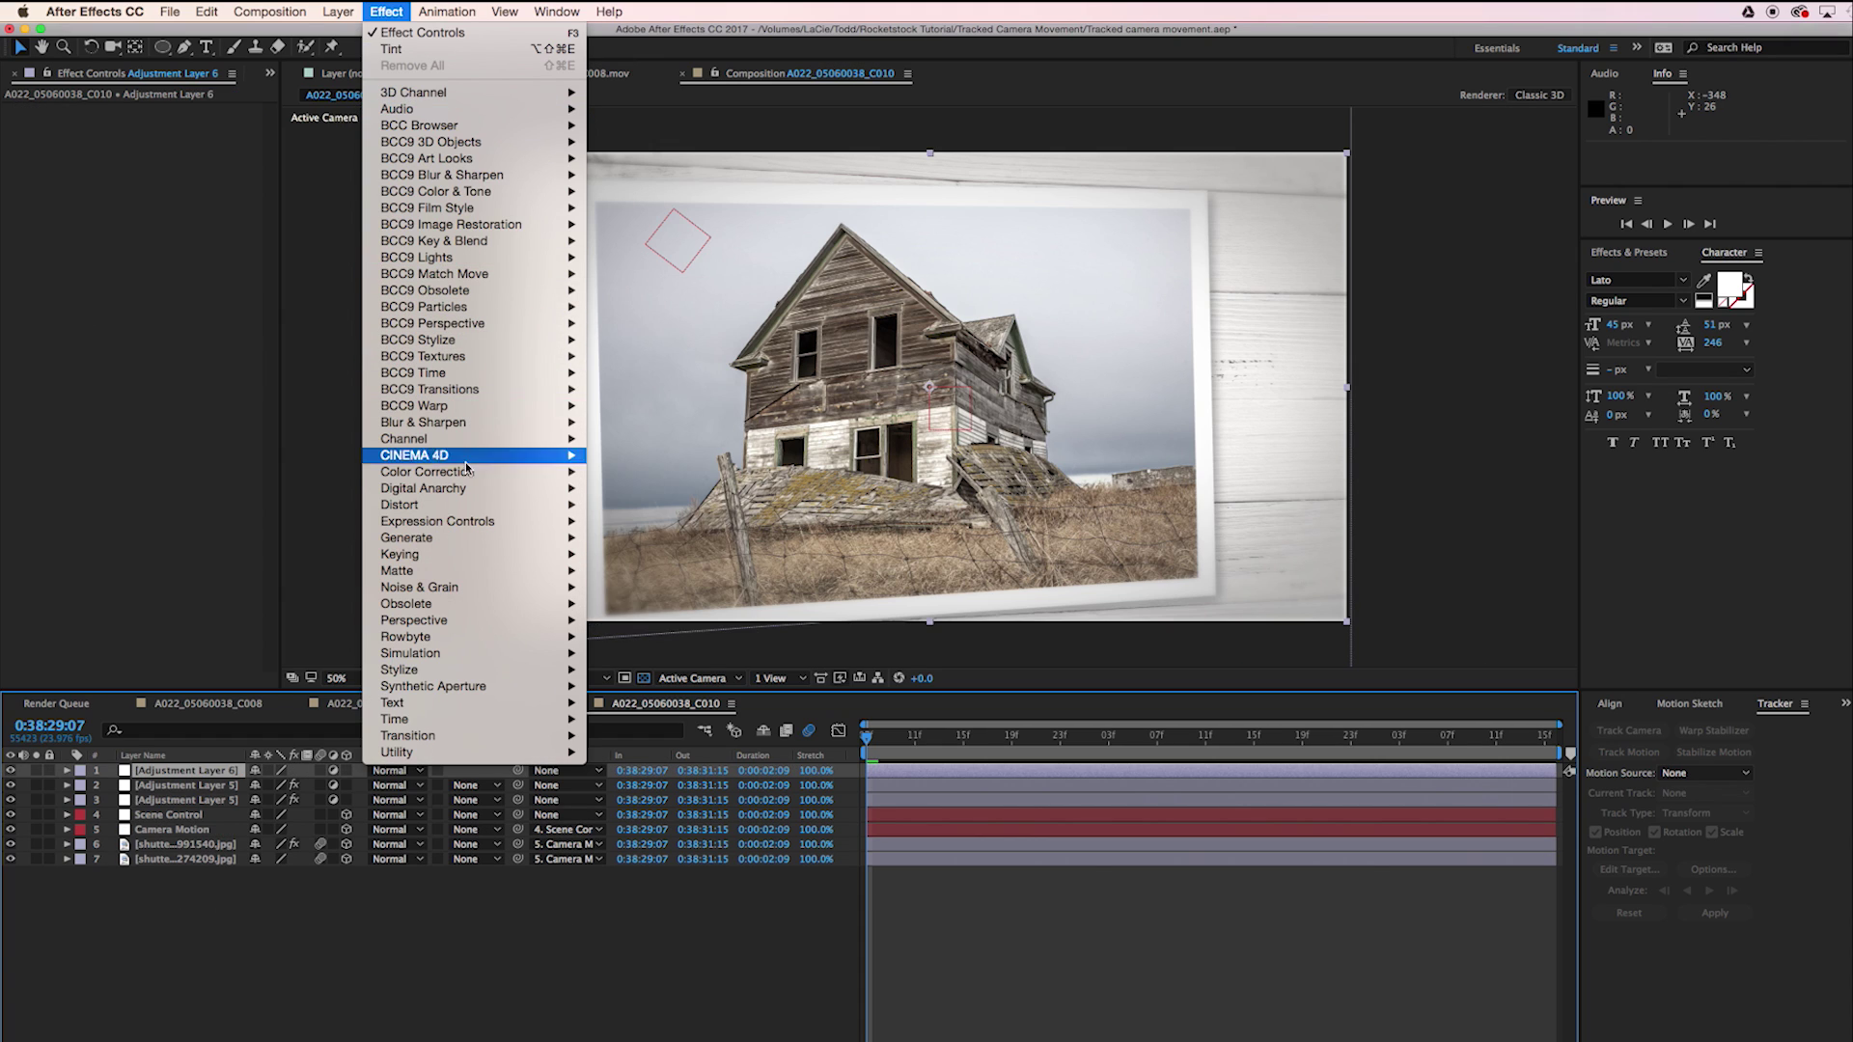
mouse_move(462, 479)
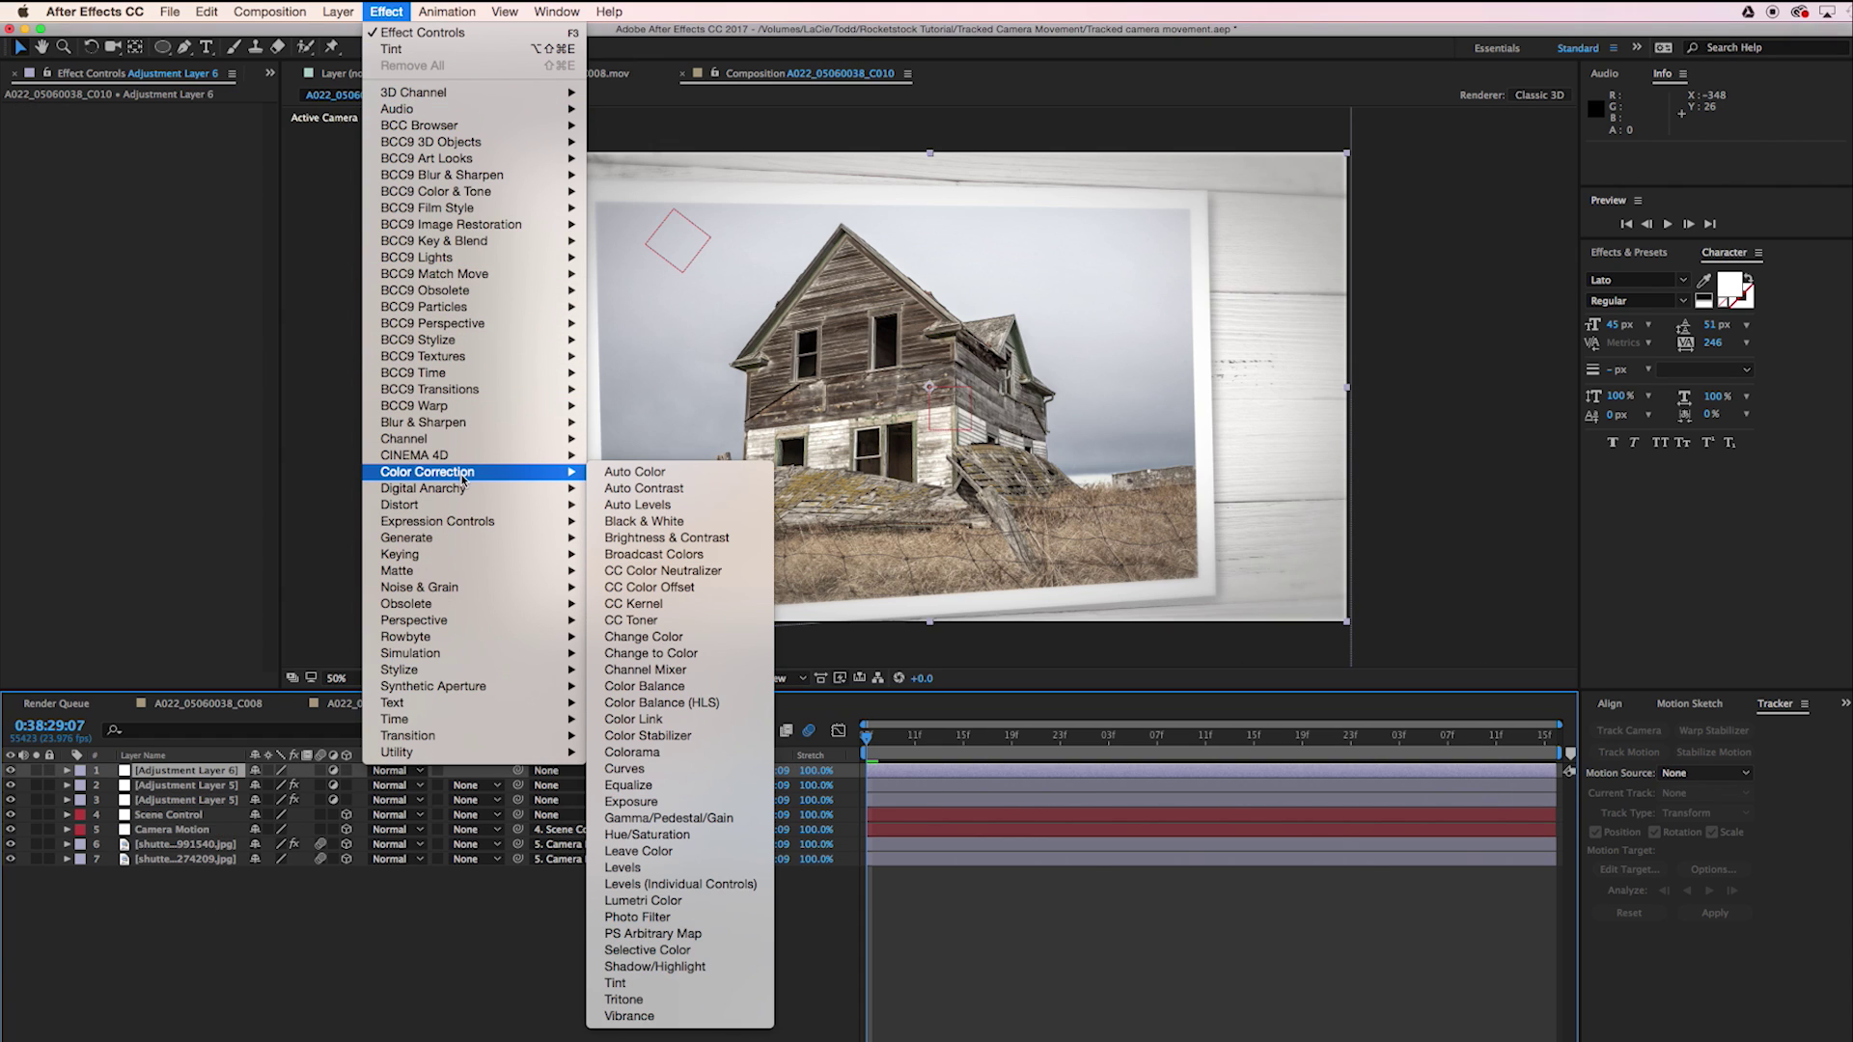
click(722, 770)
drag(83, 347, 87, 355)
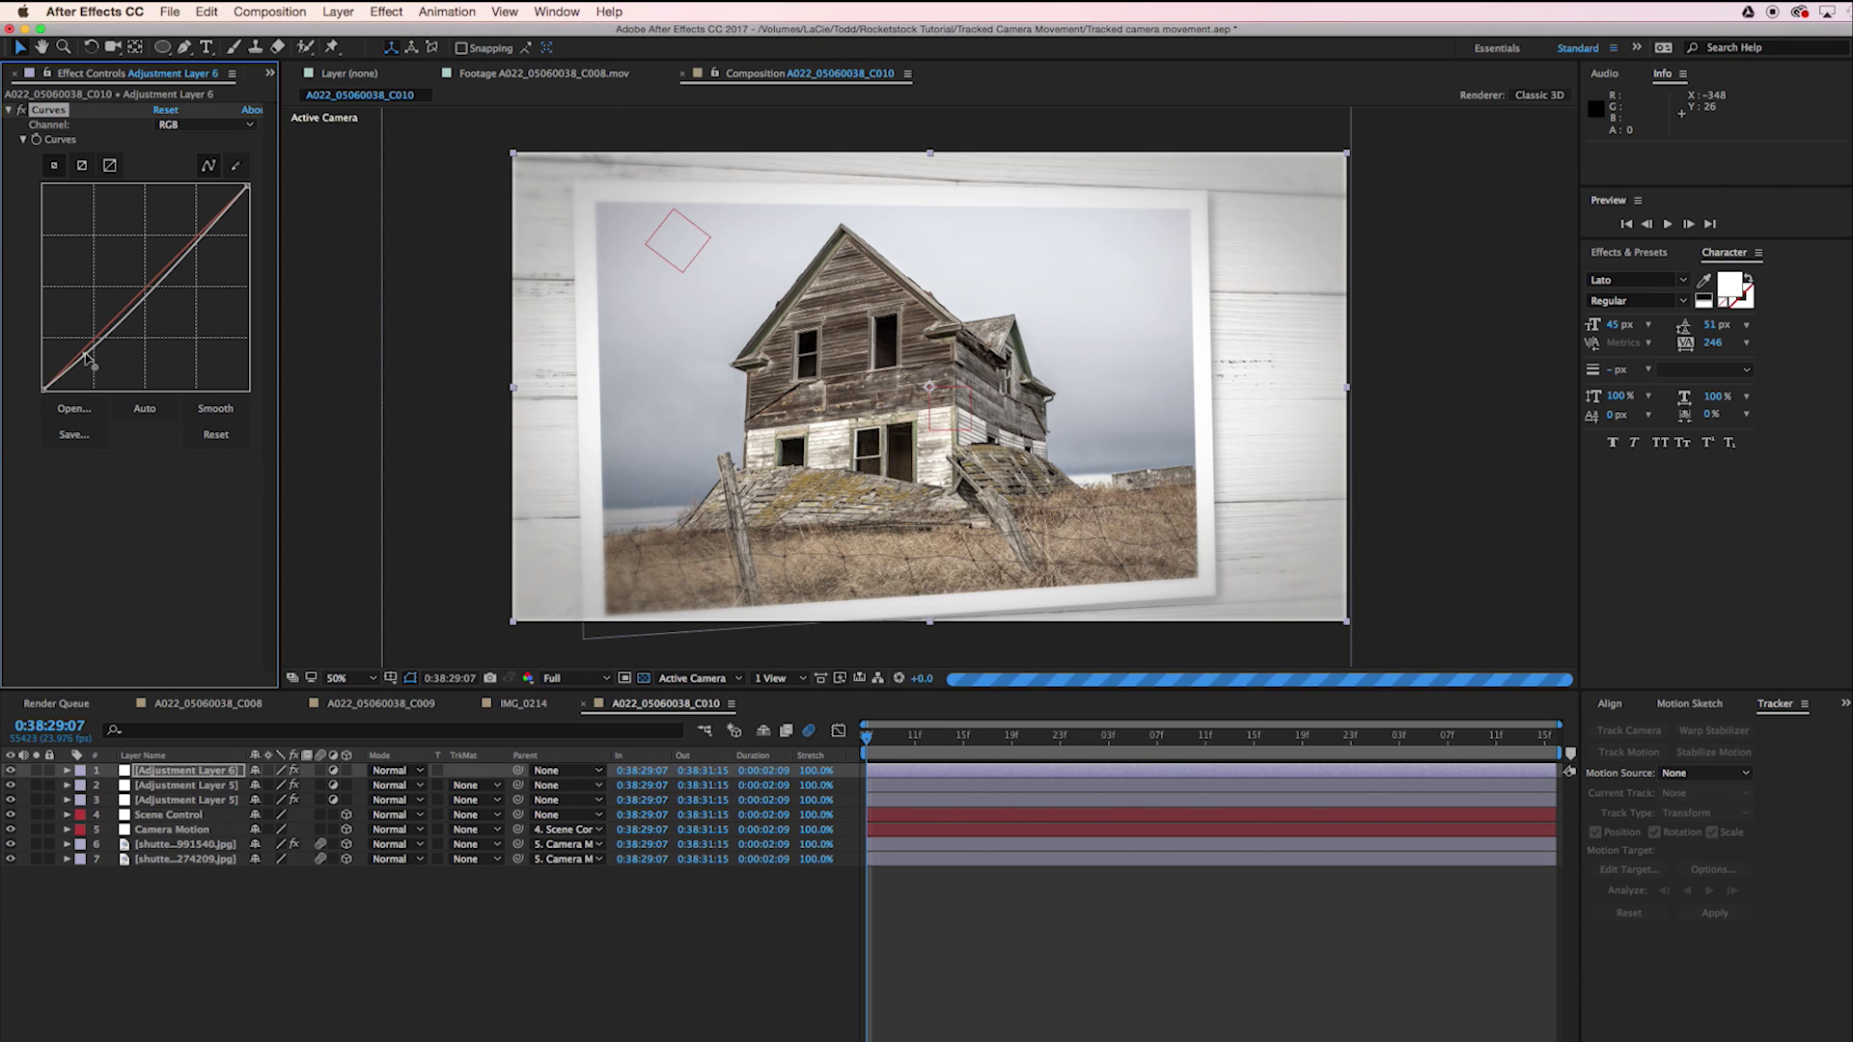
drag(190, 257, 190, 236)
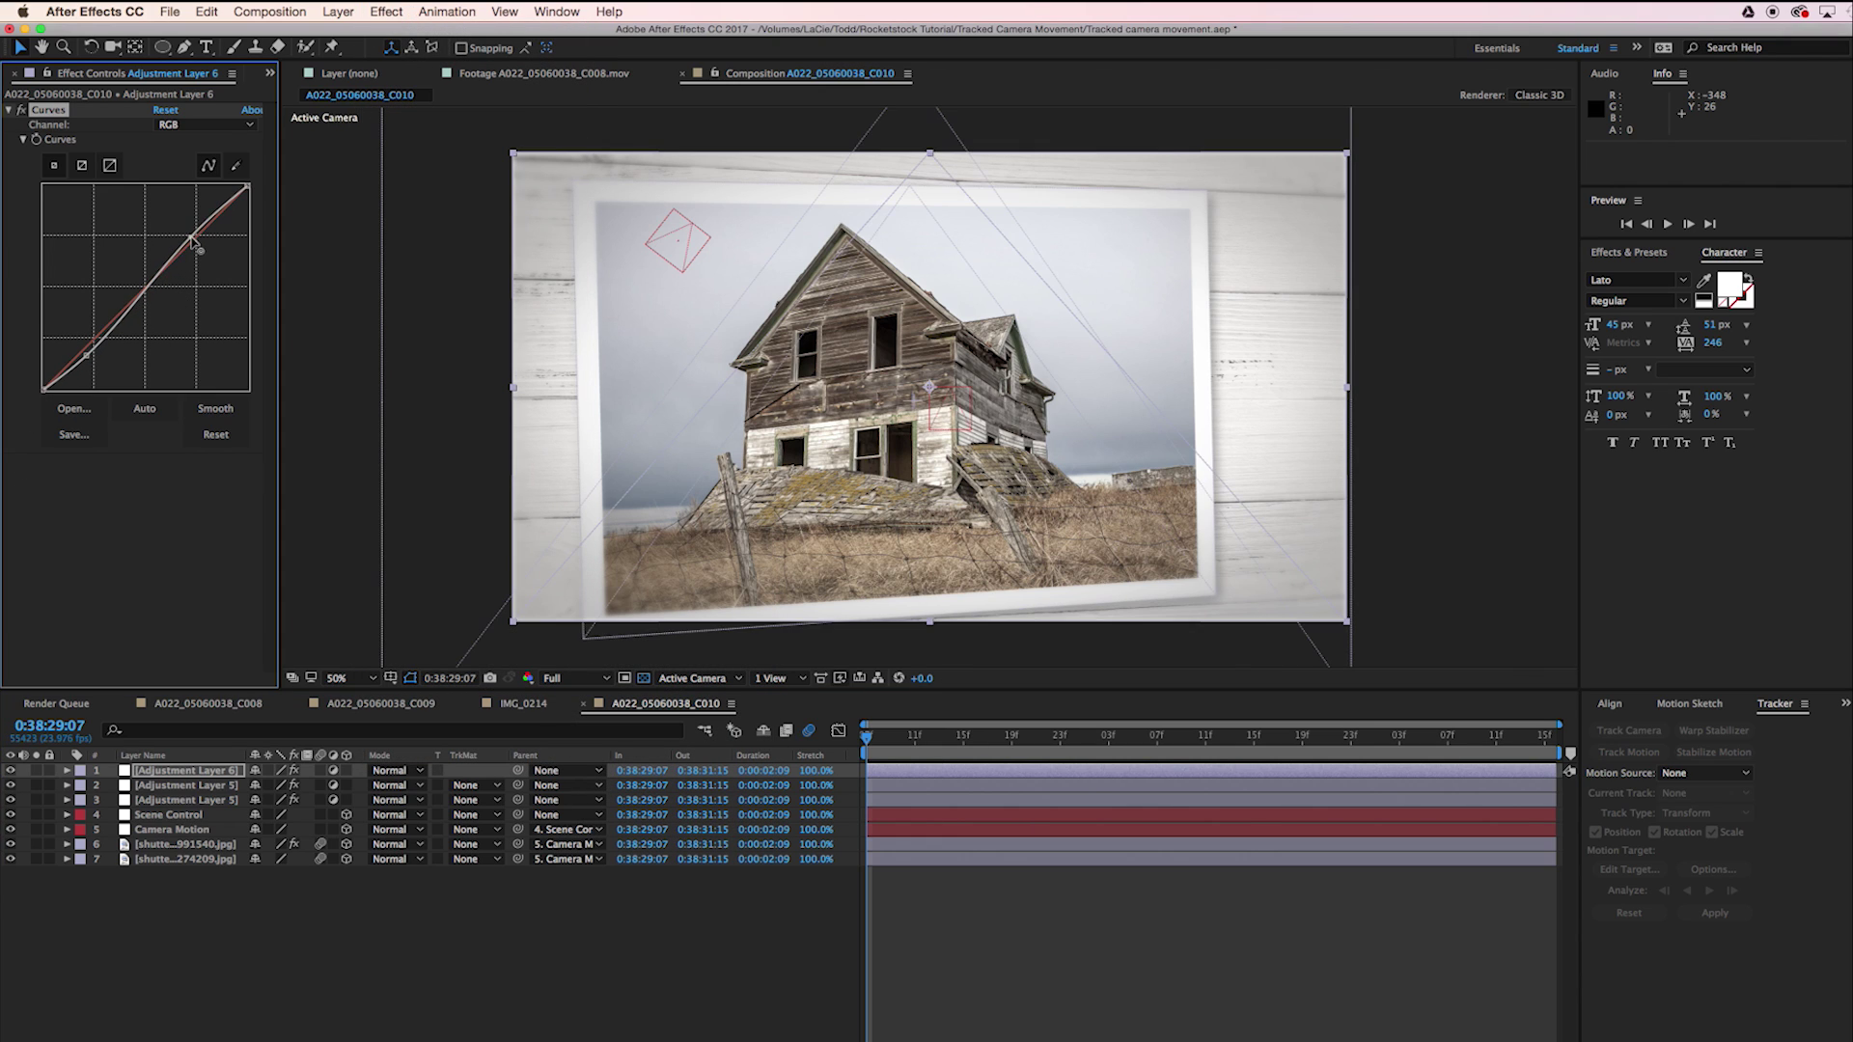
click(297, 102)
- Try an adjustment layer with a Noise effect, then delete it
key(super+0)
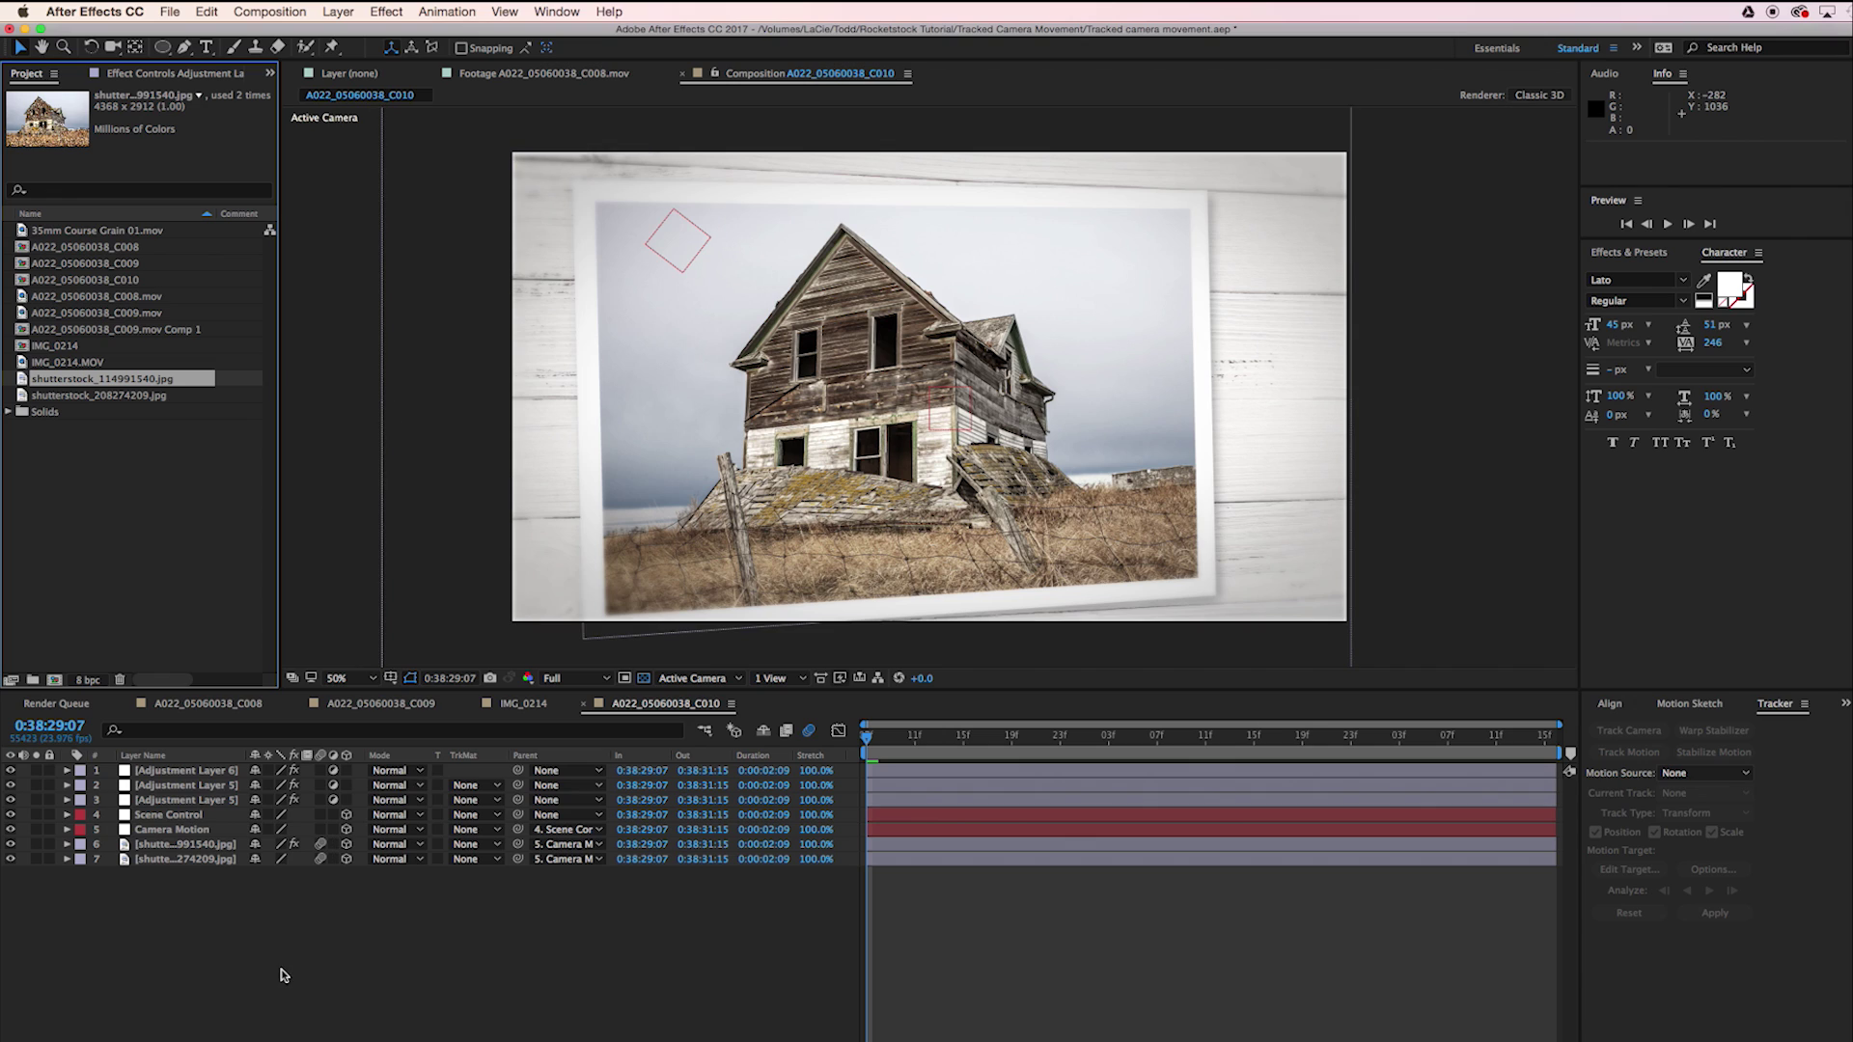
click(270, 975)
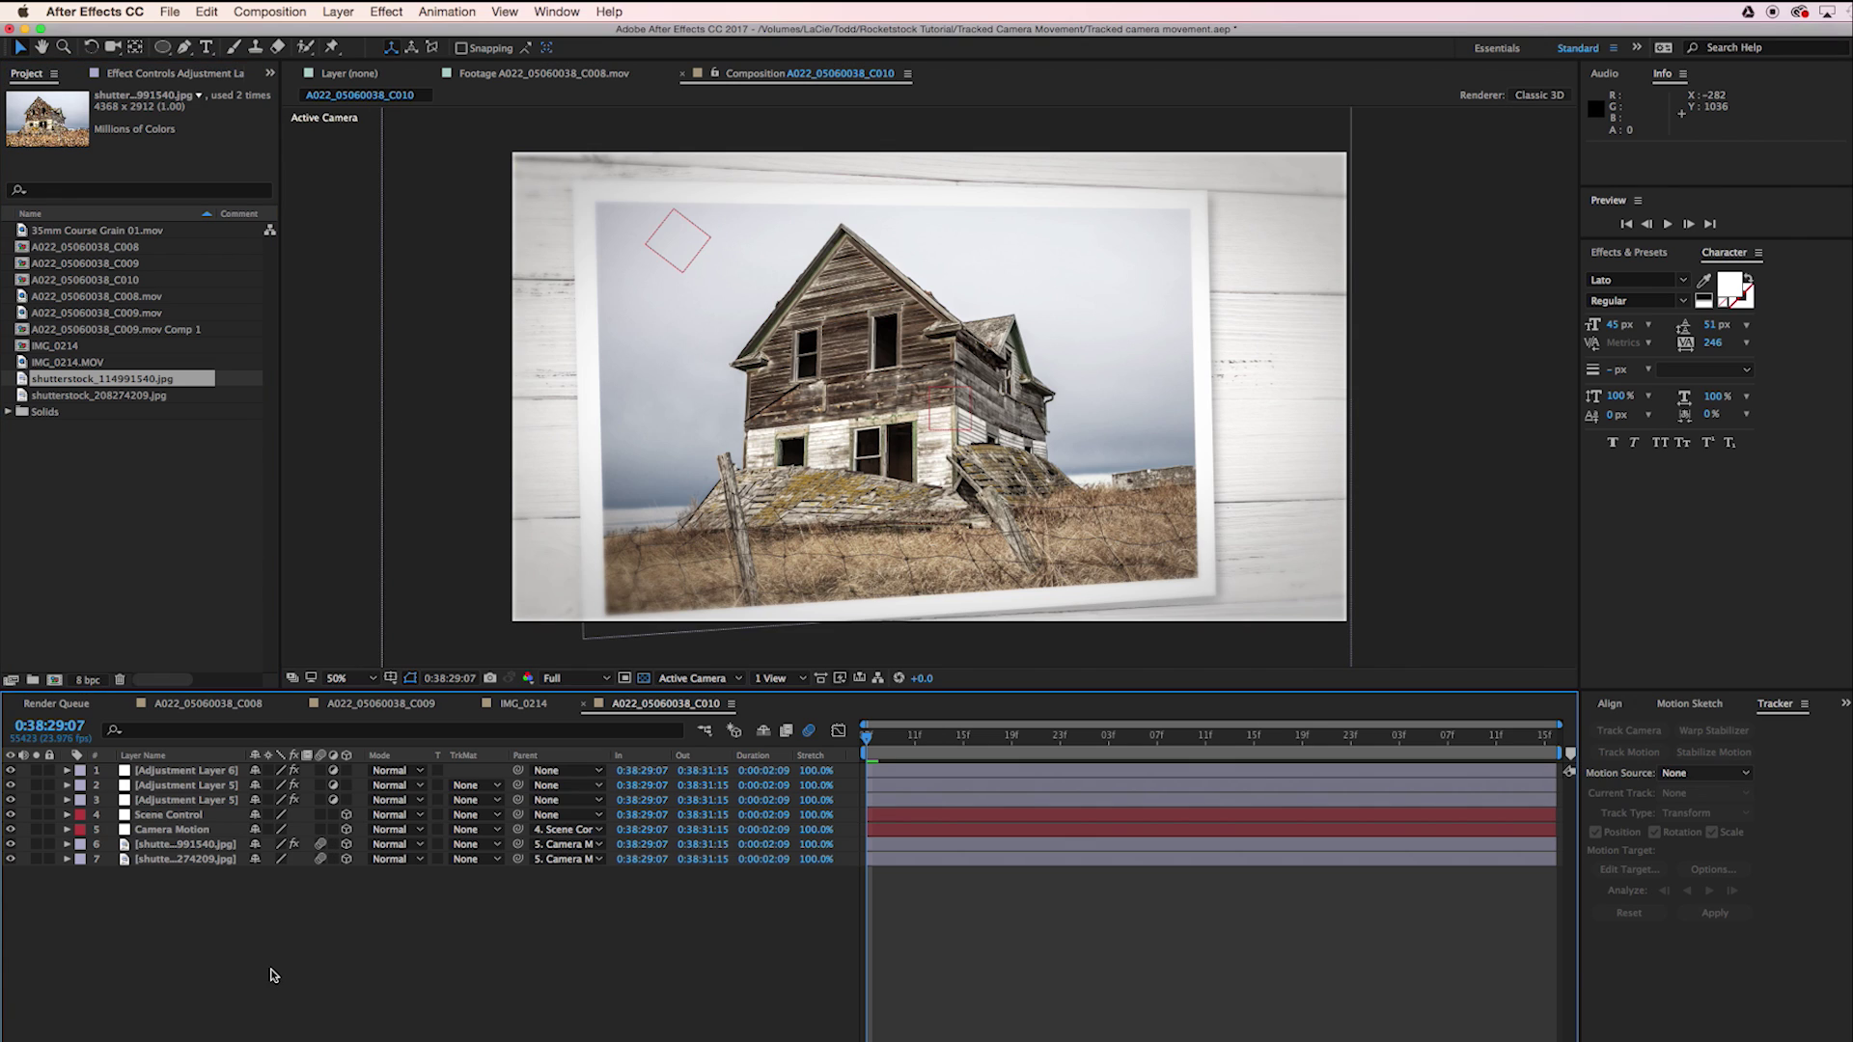
right_click(256, 1009)
mouse_move(296, 898)
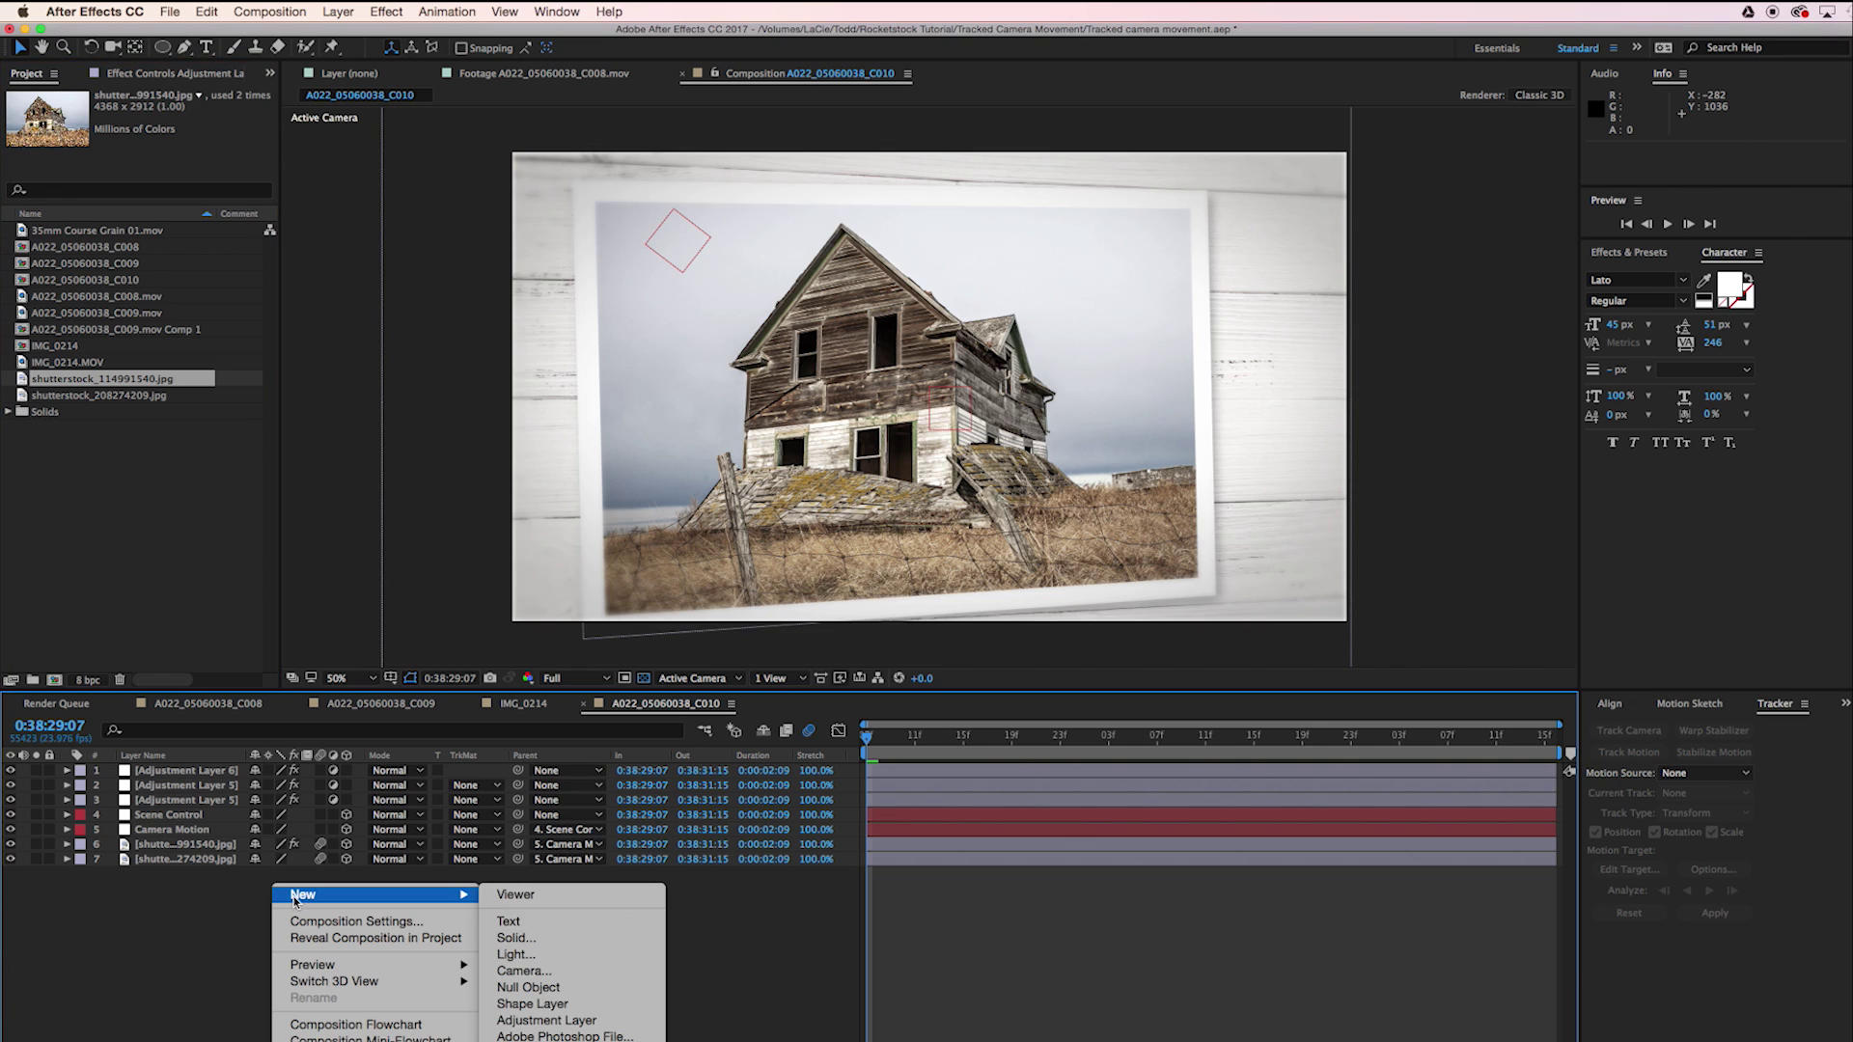
click(639, 1029)
click(401, 10)
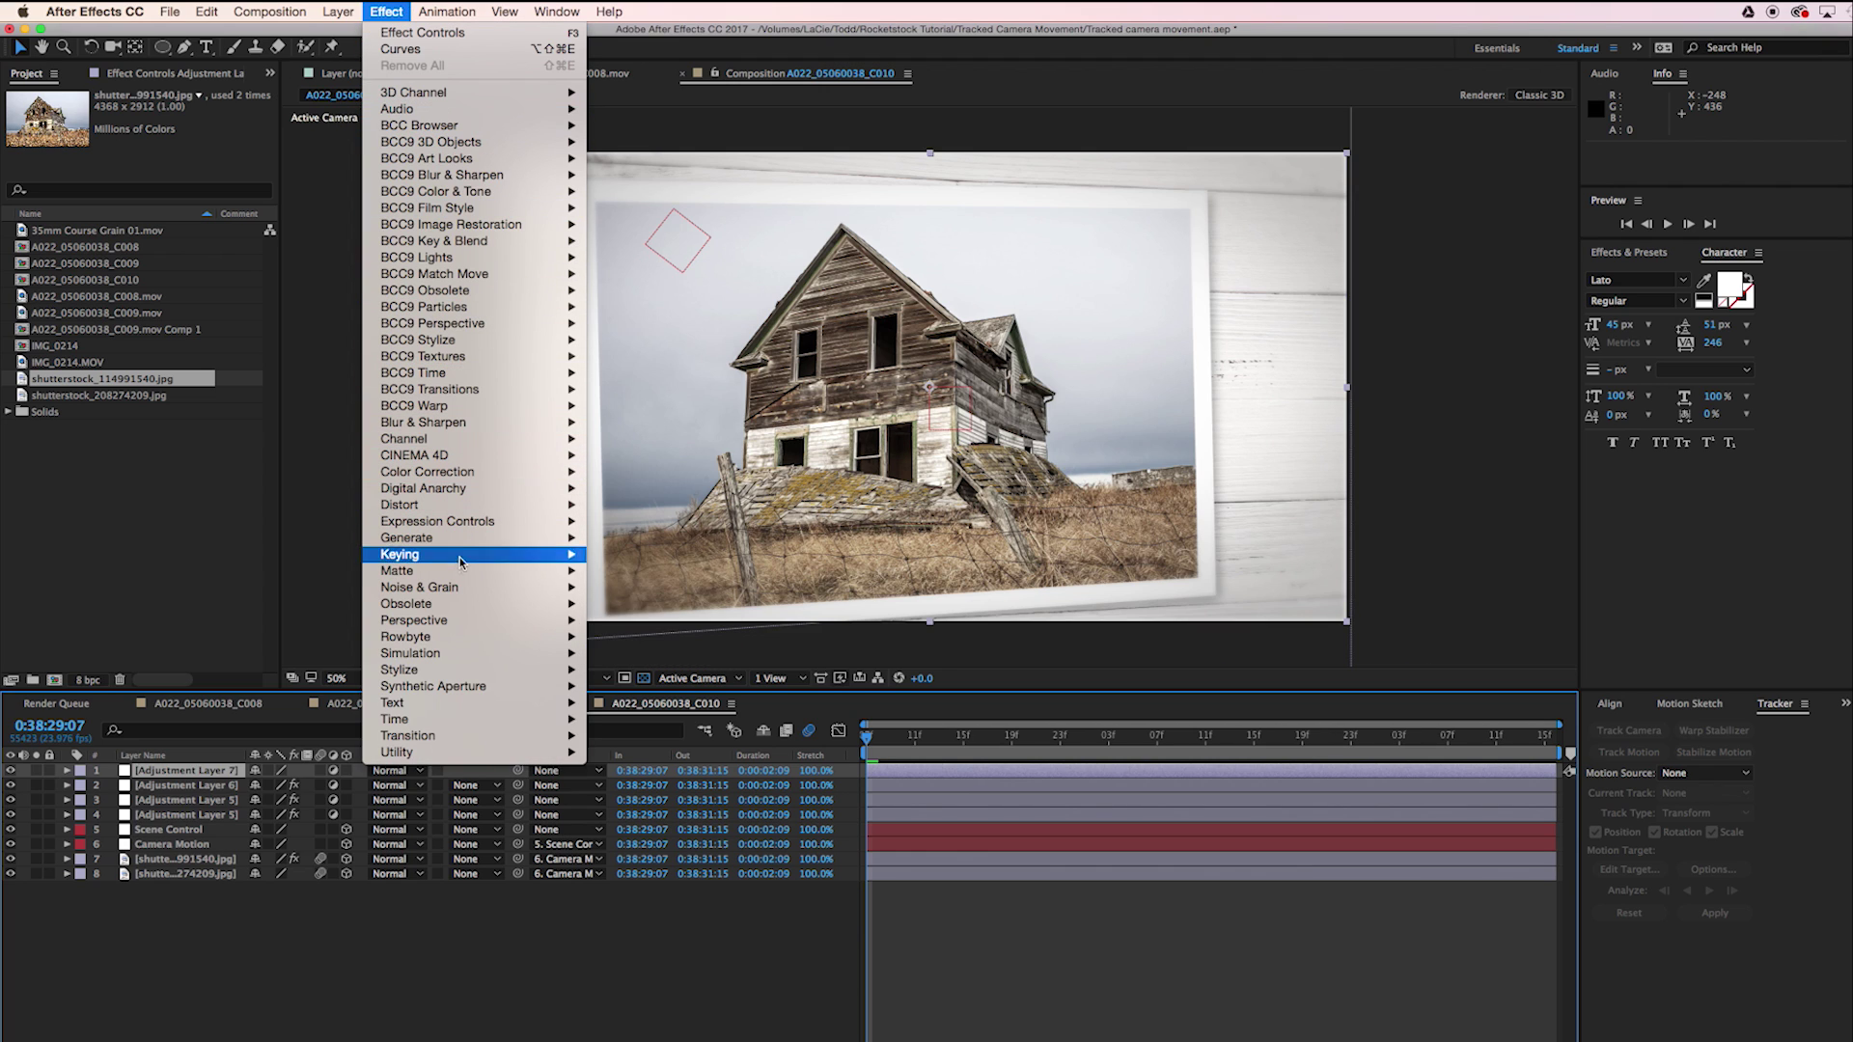
mouse_move(458, 573)
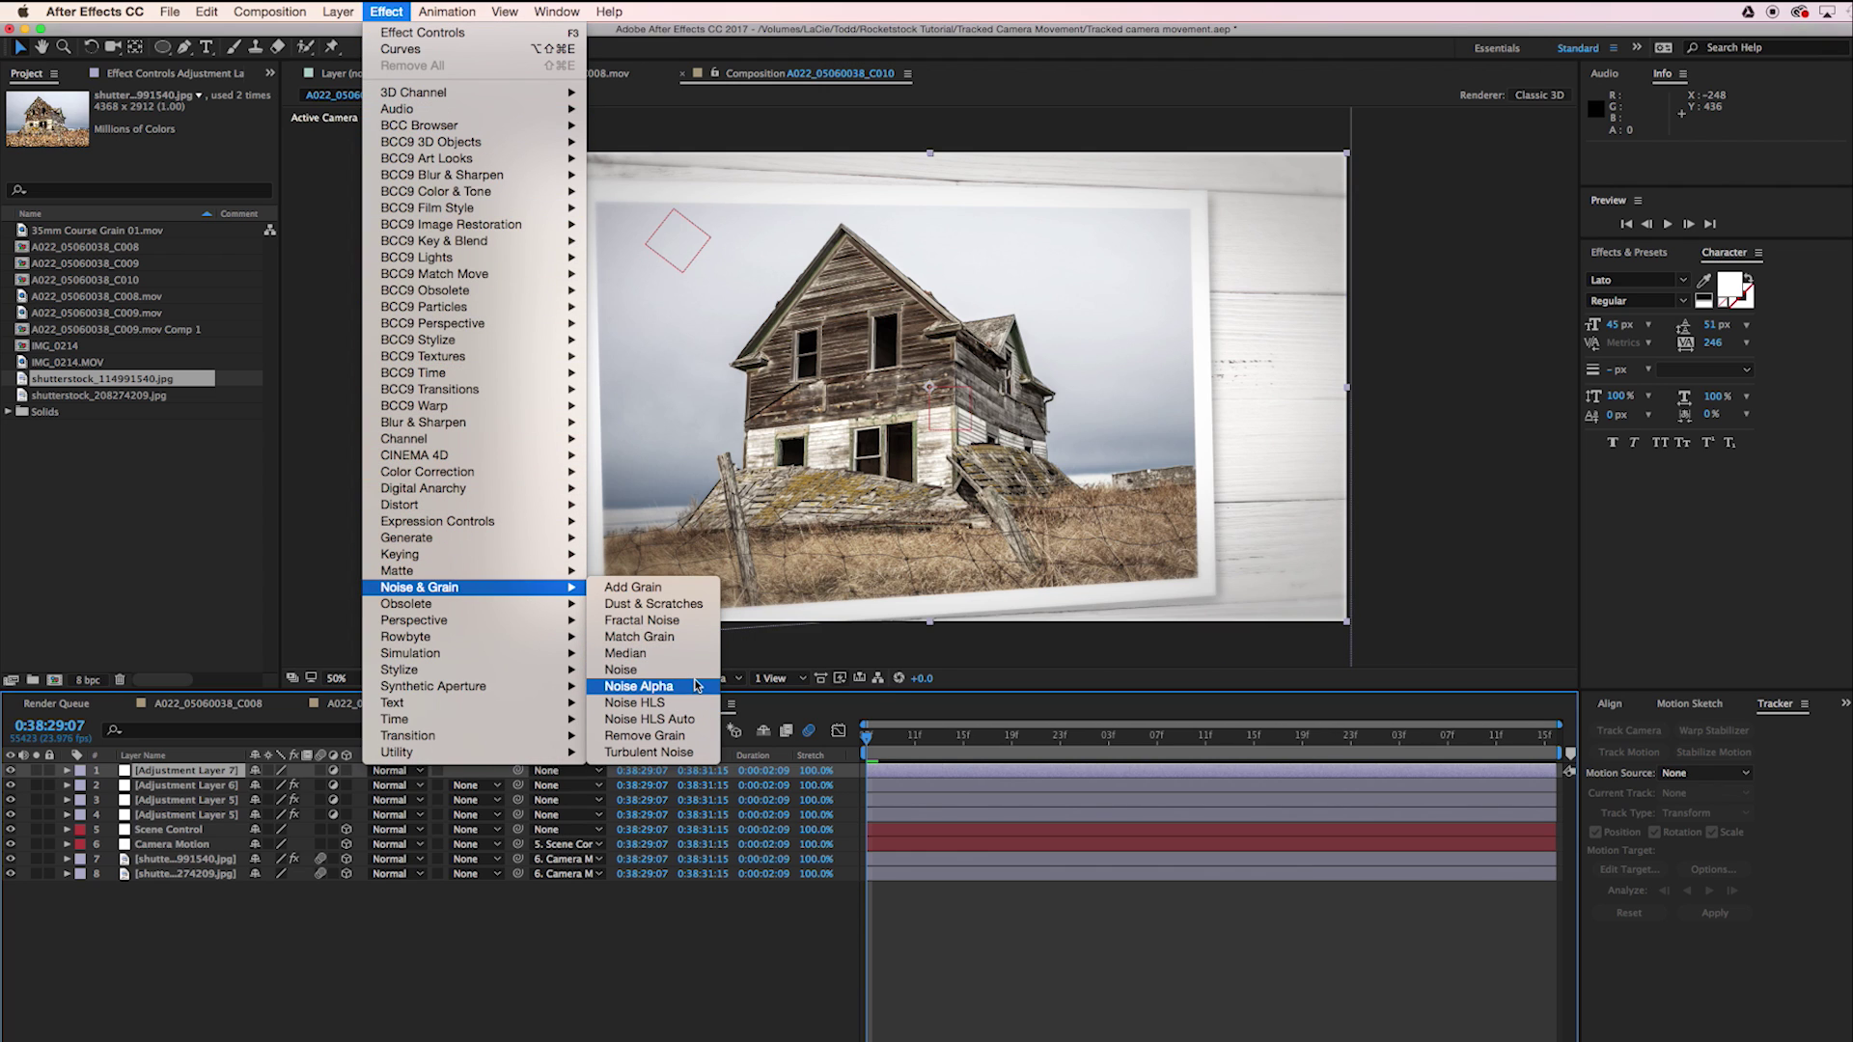
click(694, 679)
click(170, 125)
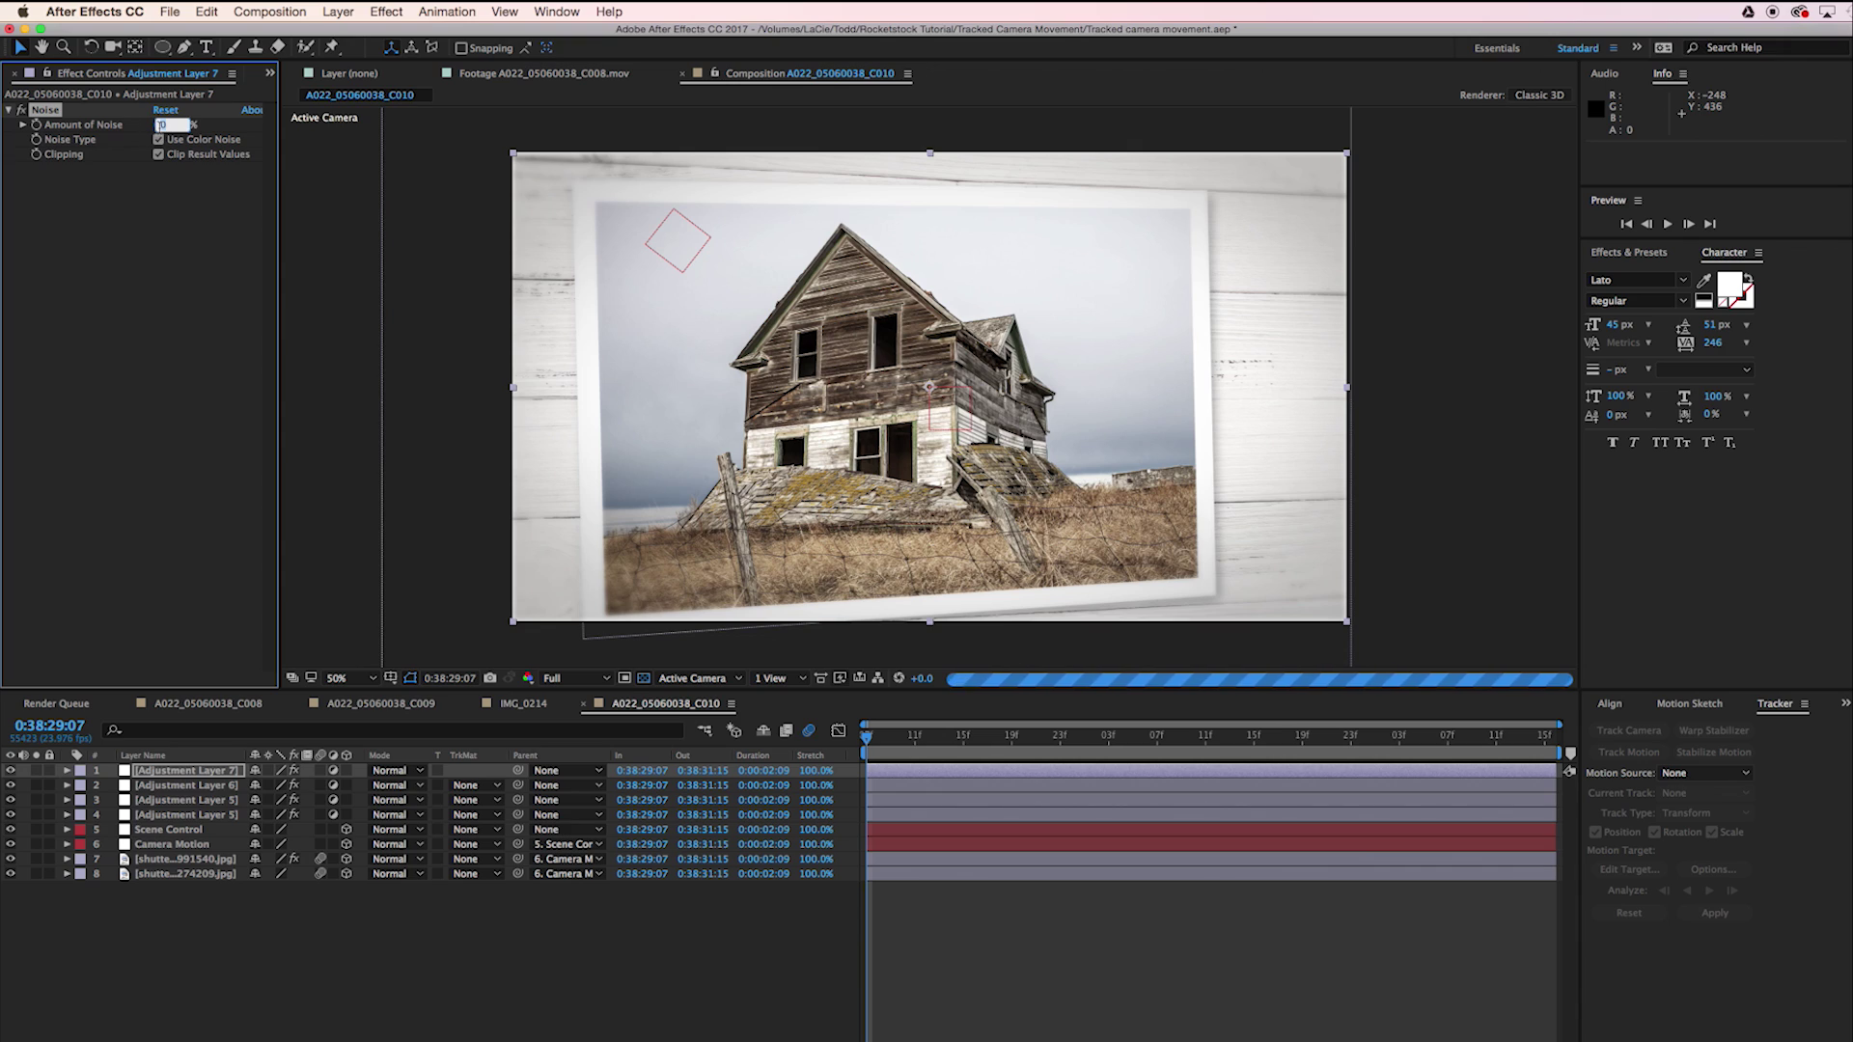
key(Escape)
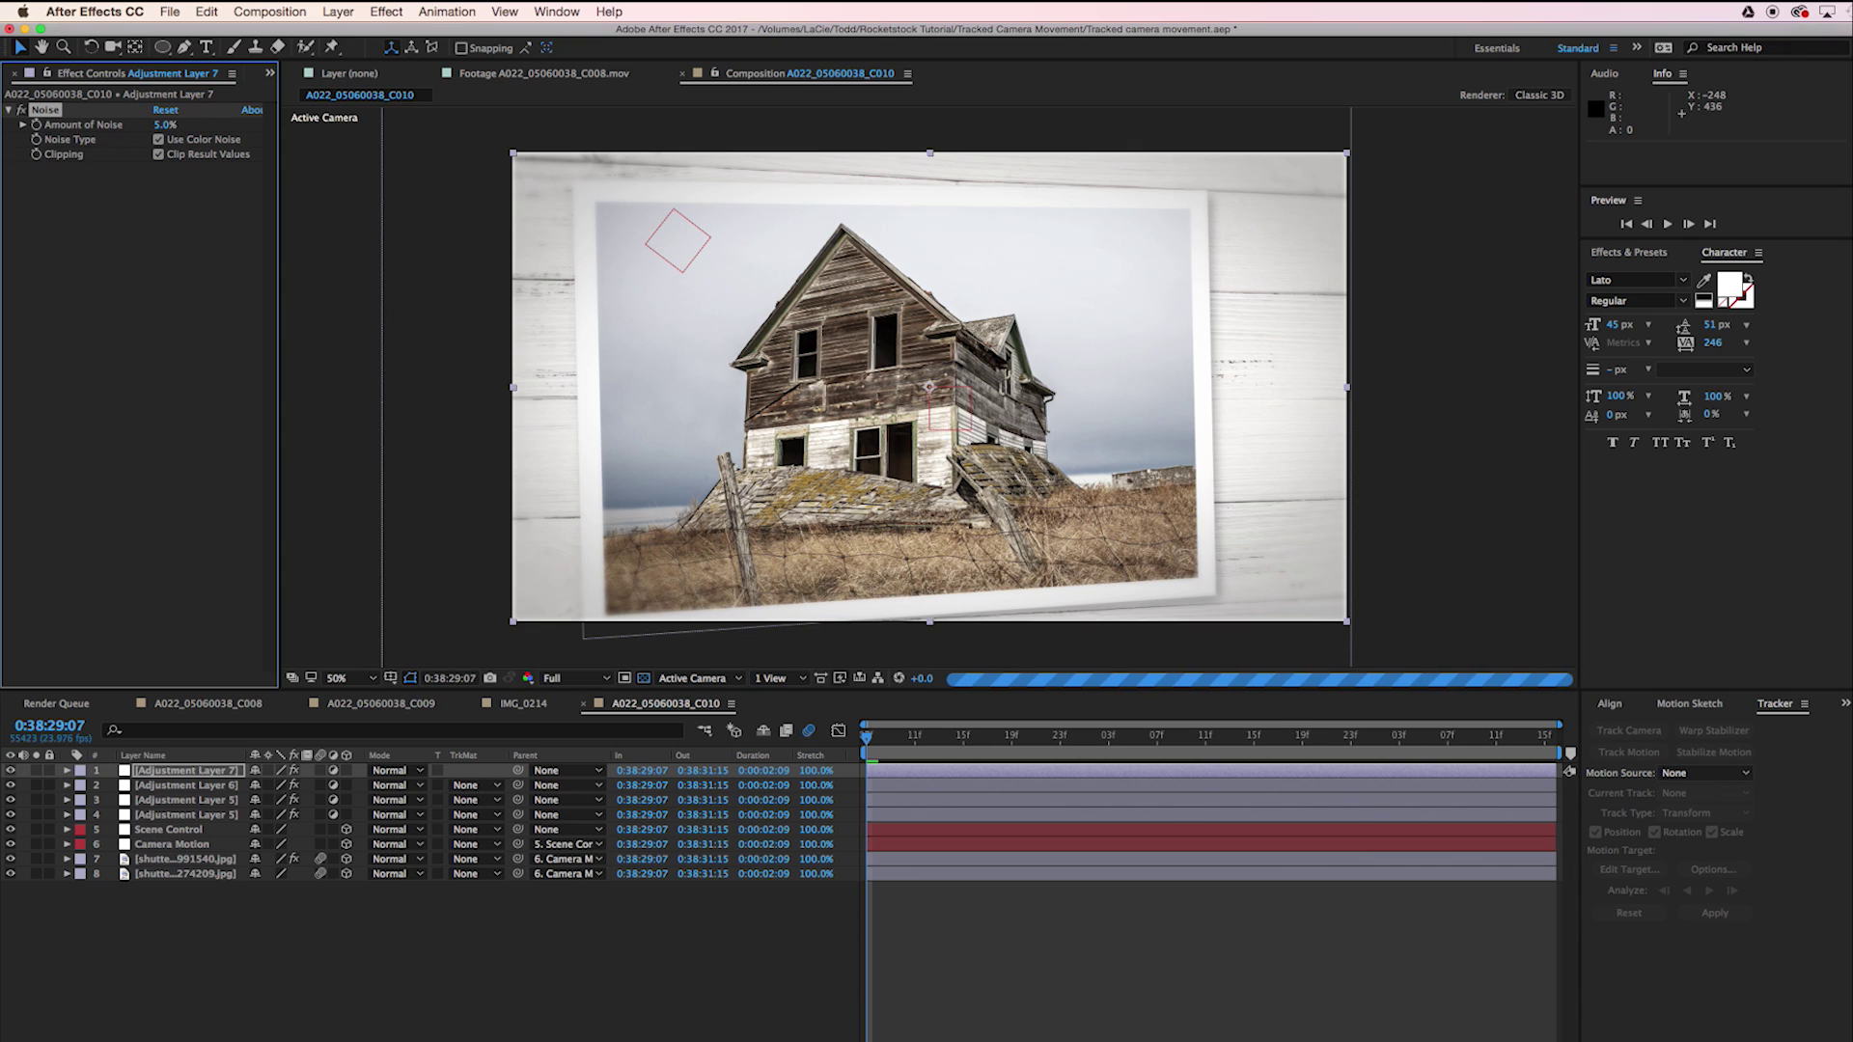
key(Delete)
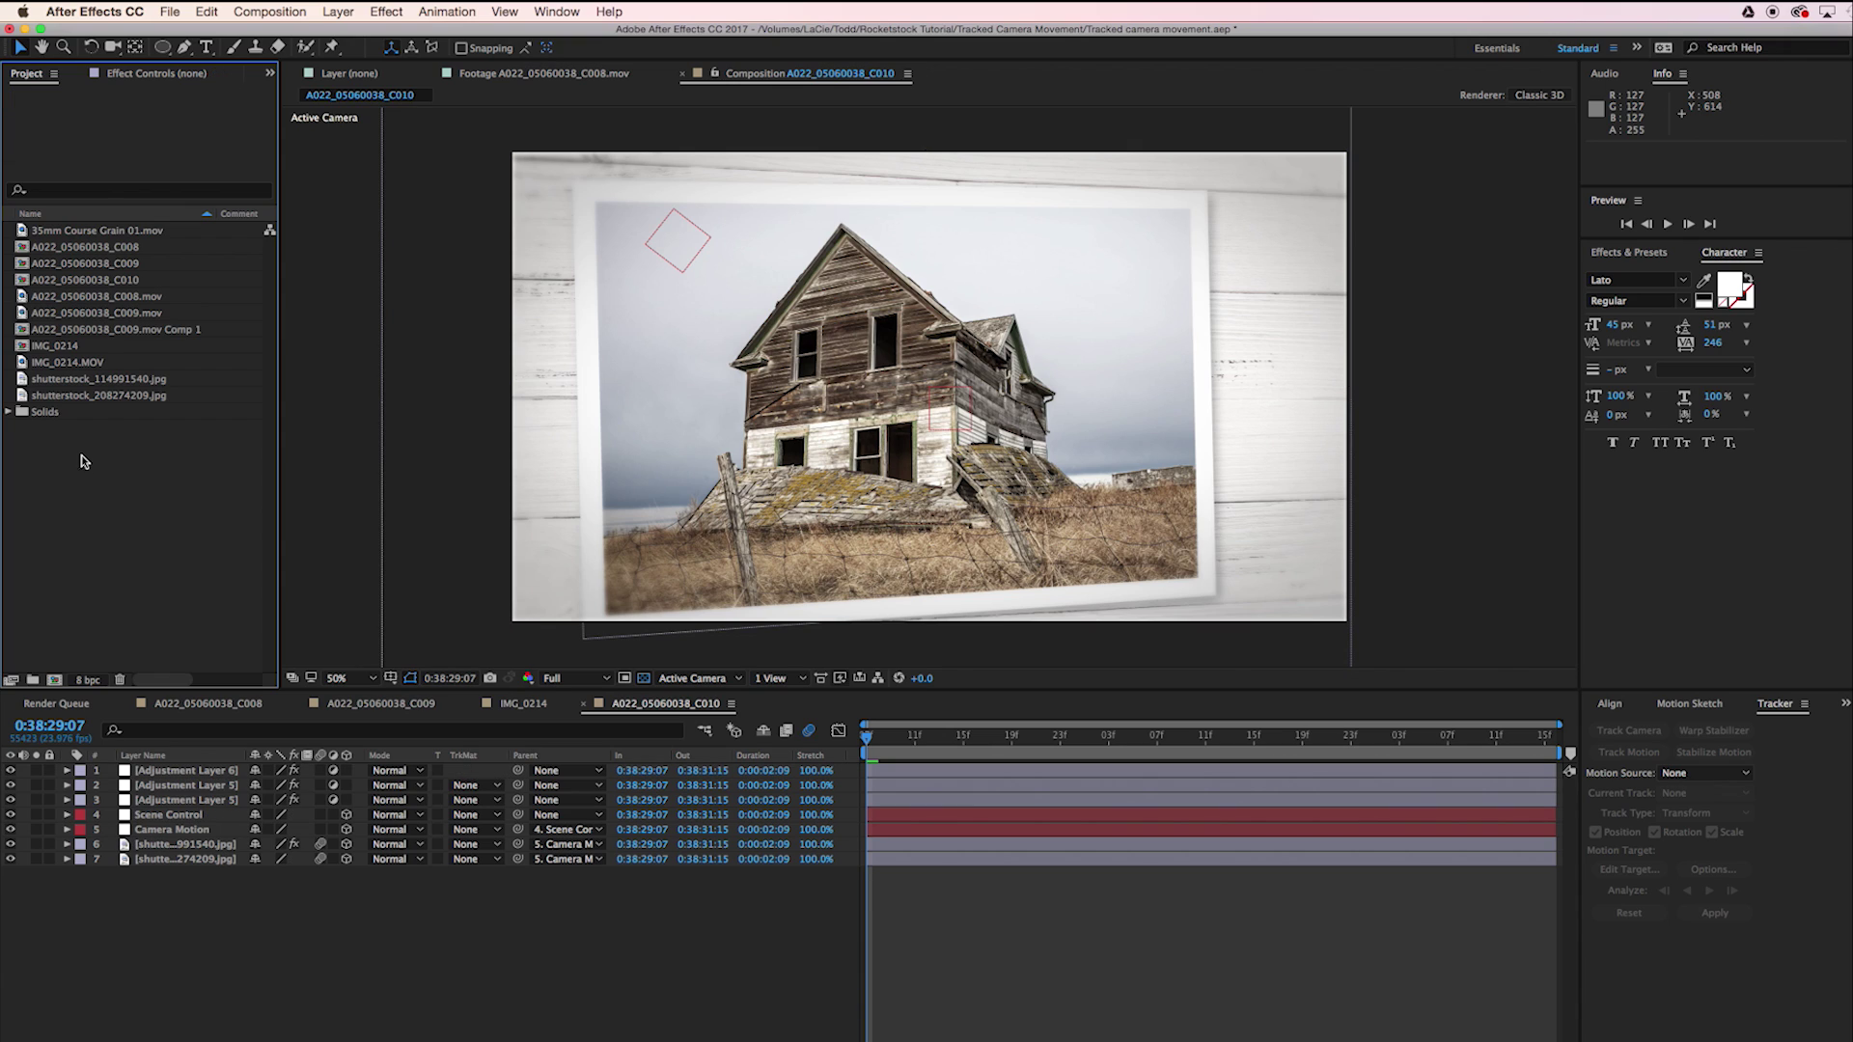
- Add 35mm Course Grain 01.mov, fit it to comp width, and set its mode to Overlay
click(124, 231)
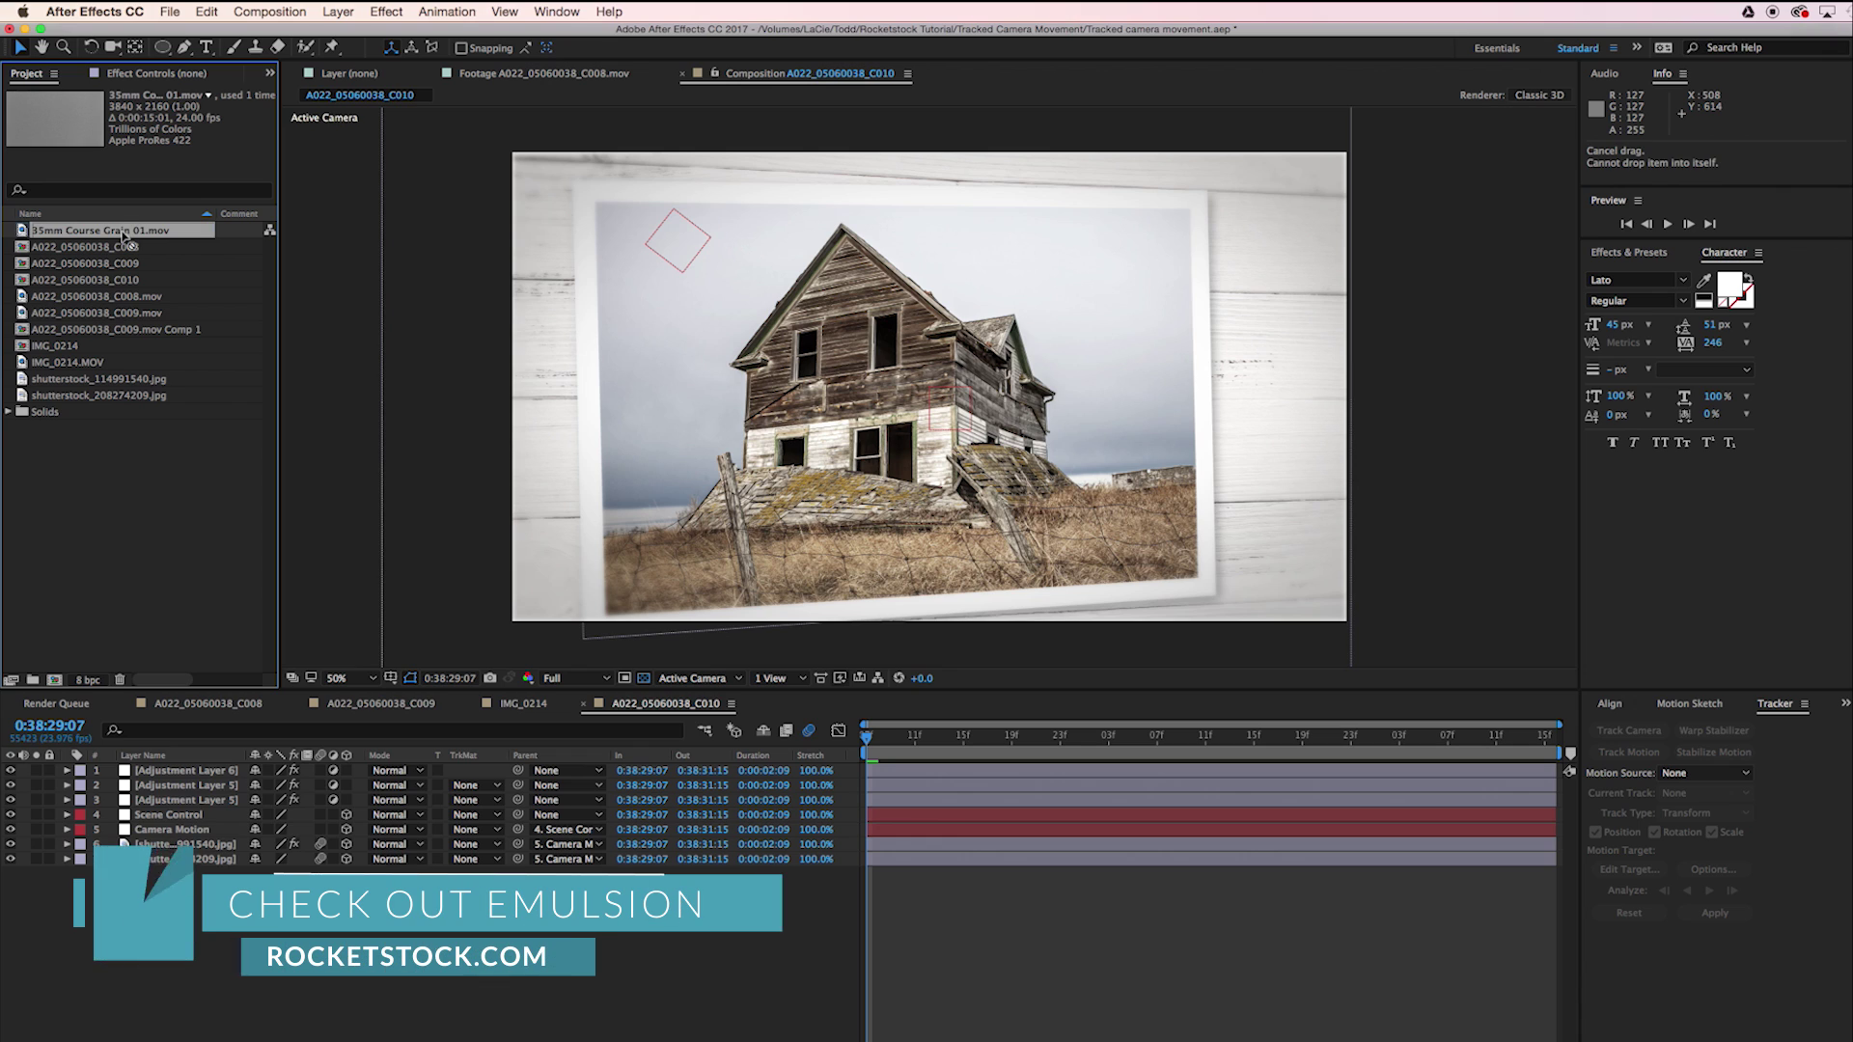
drag(123, 234, 692, 653)
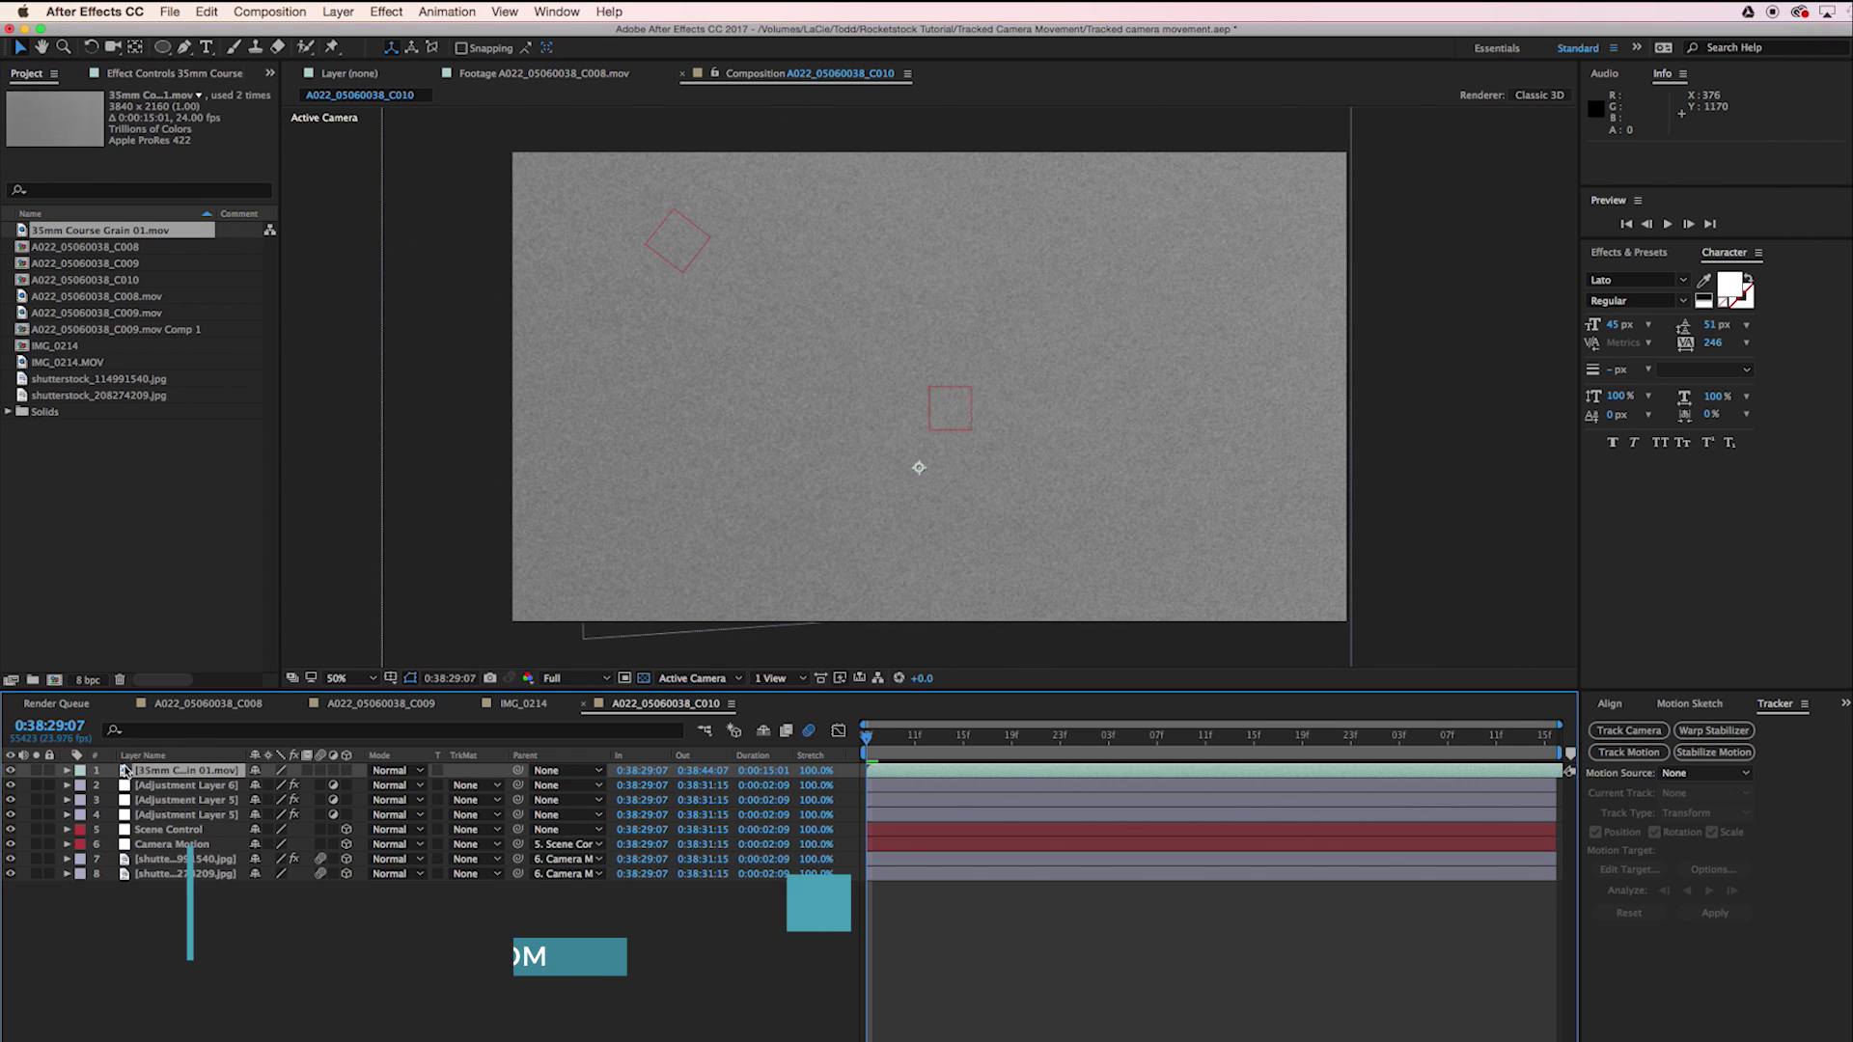
right_click(794, 431)
mouse_move(893, 509)
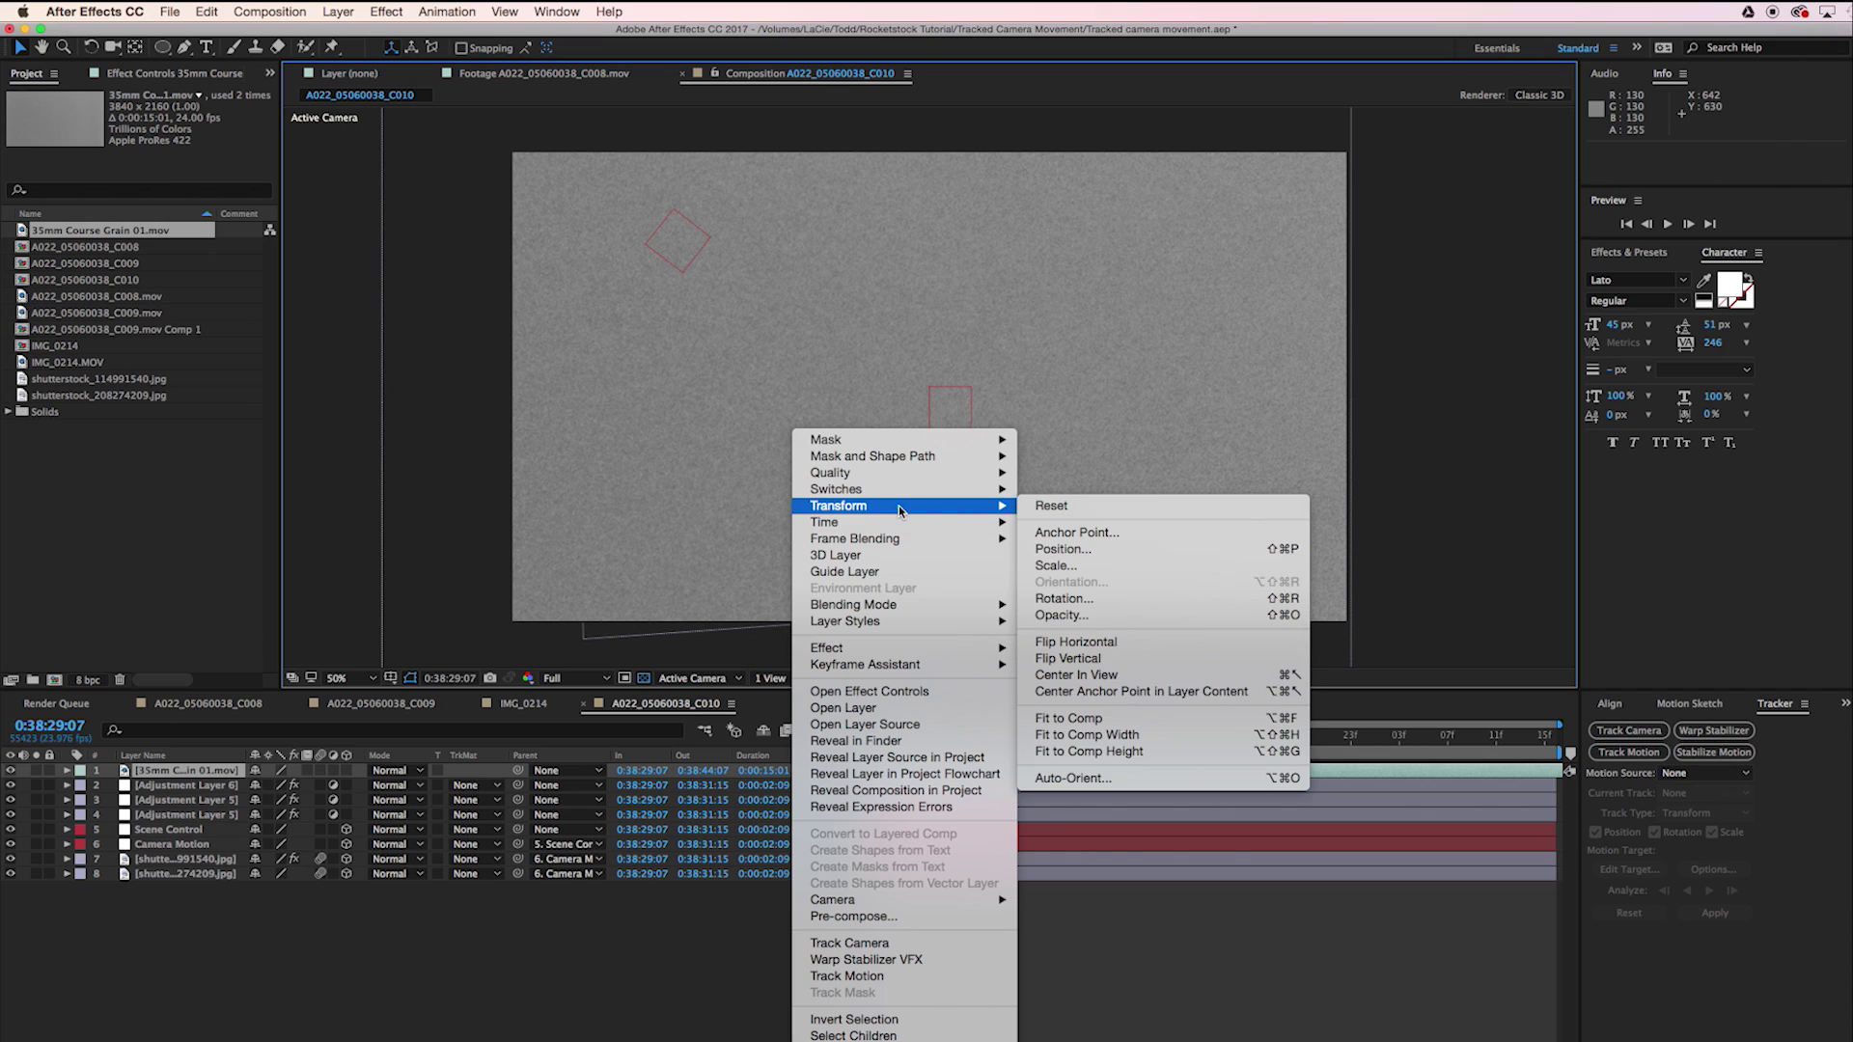
click(1179, 734)
click(317, 938)
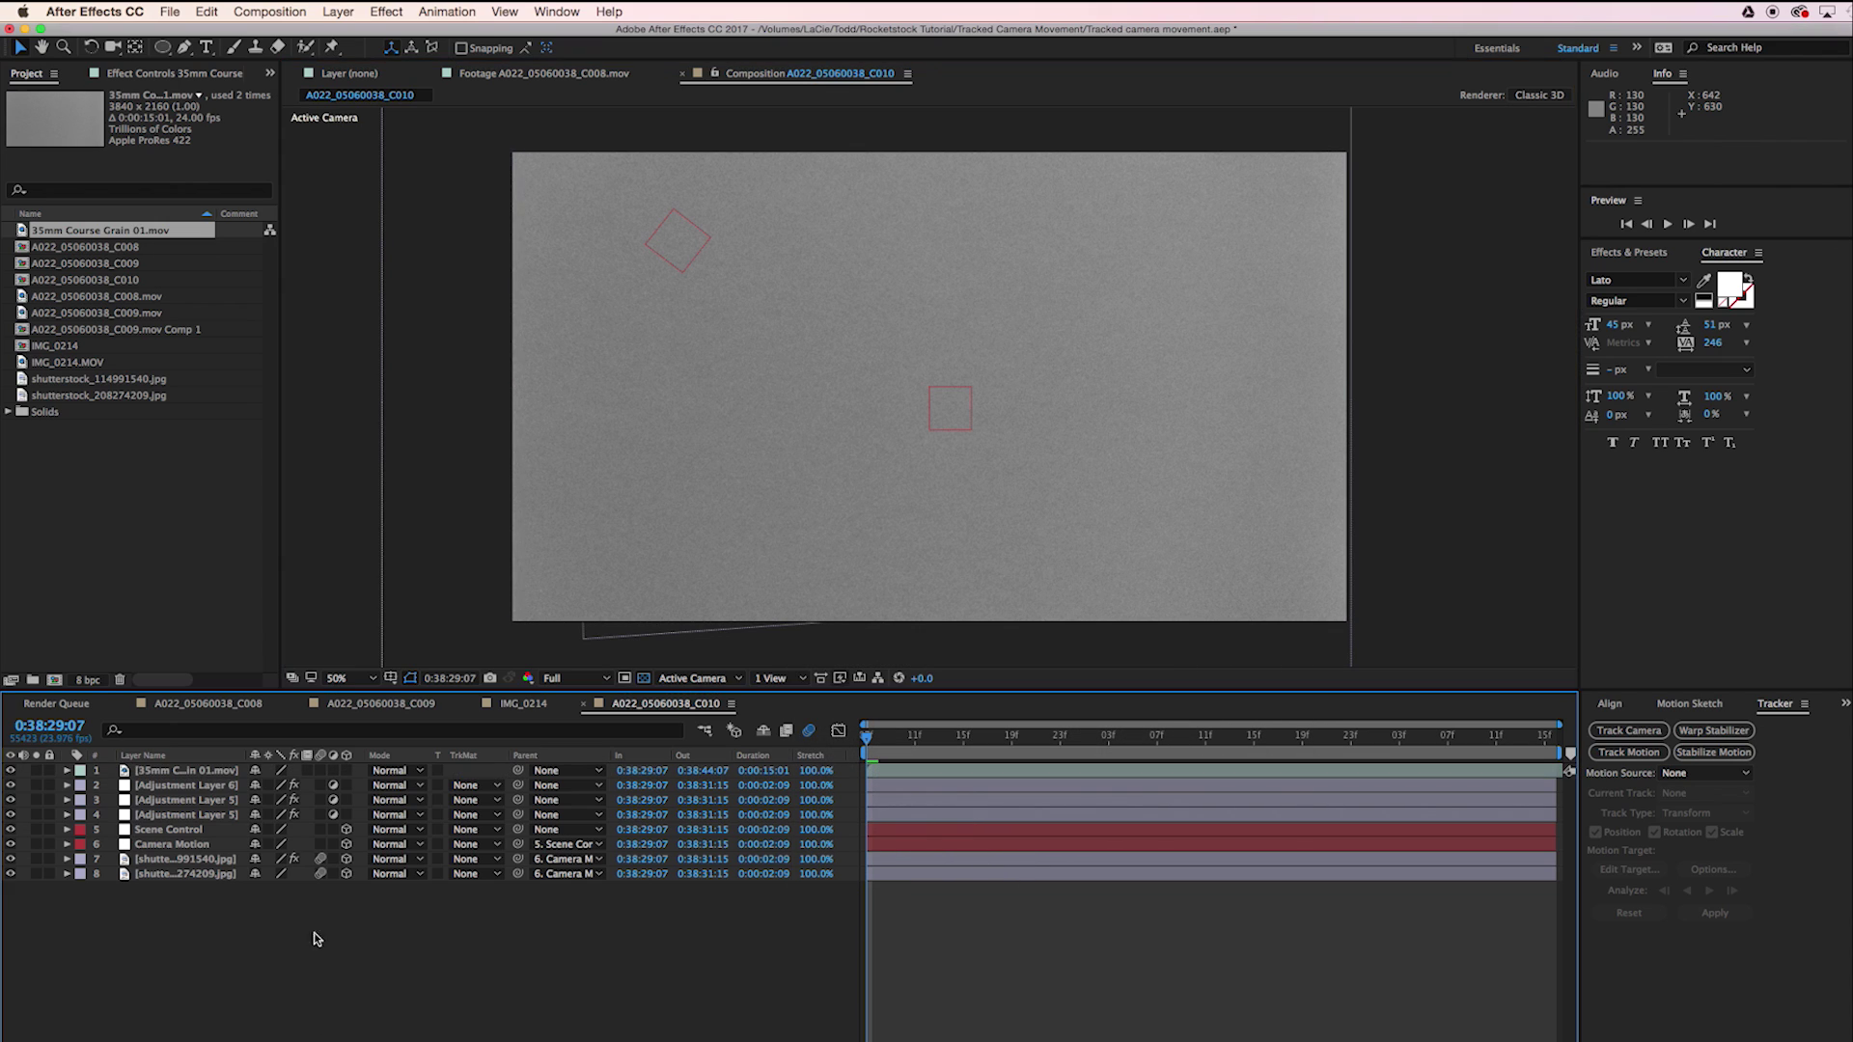
click(183, 772)
click(381, 772)
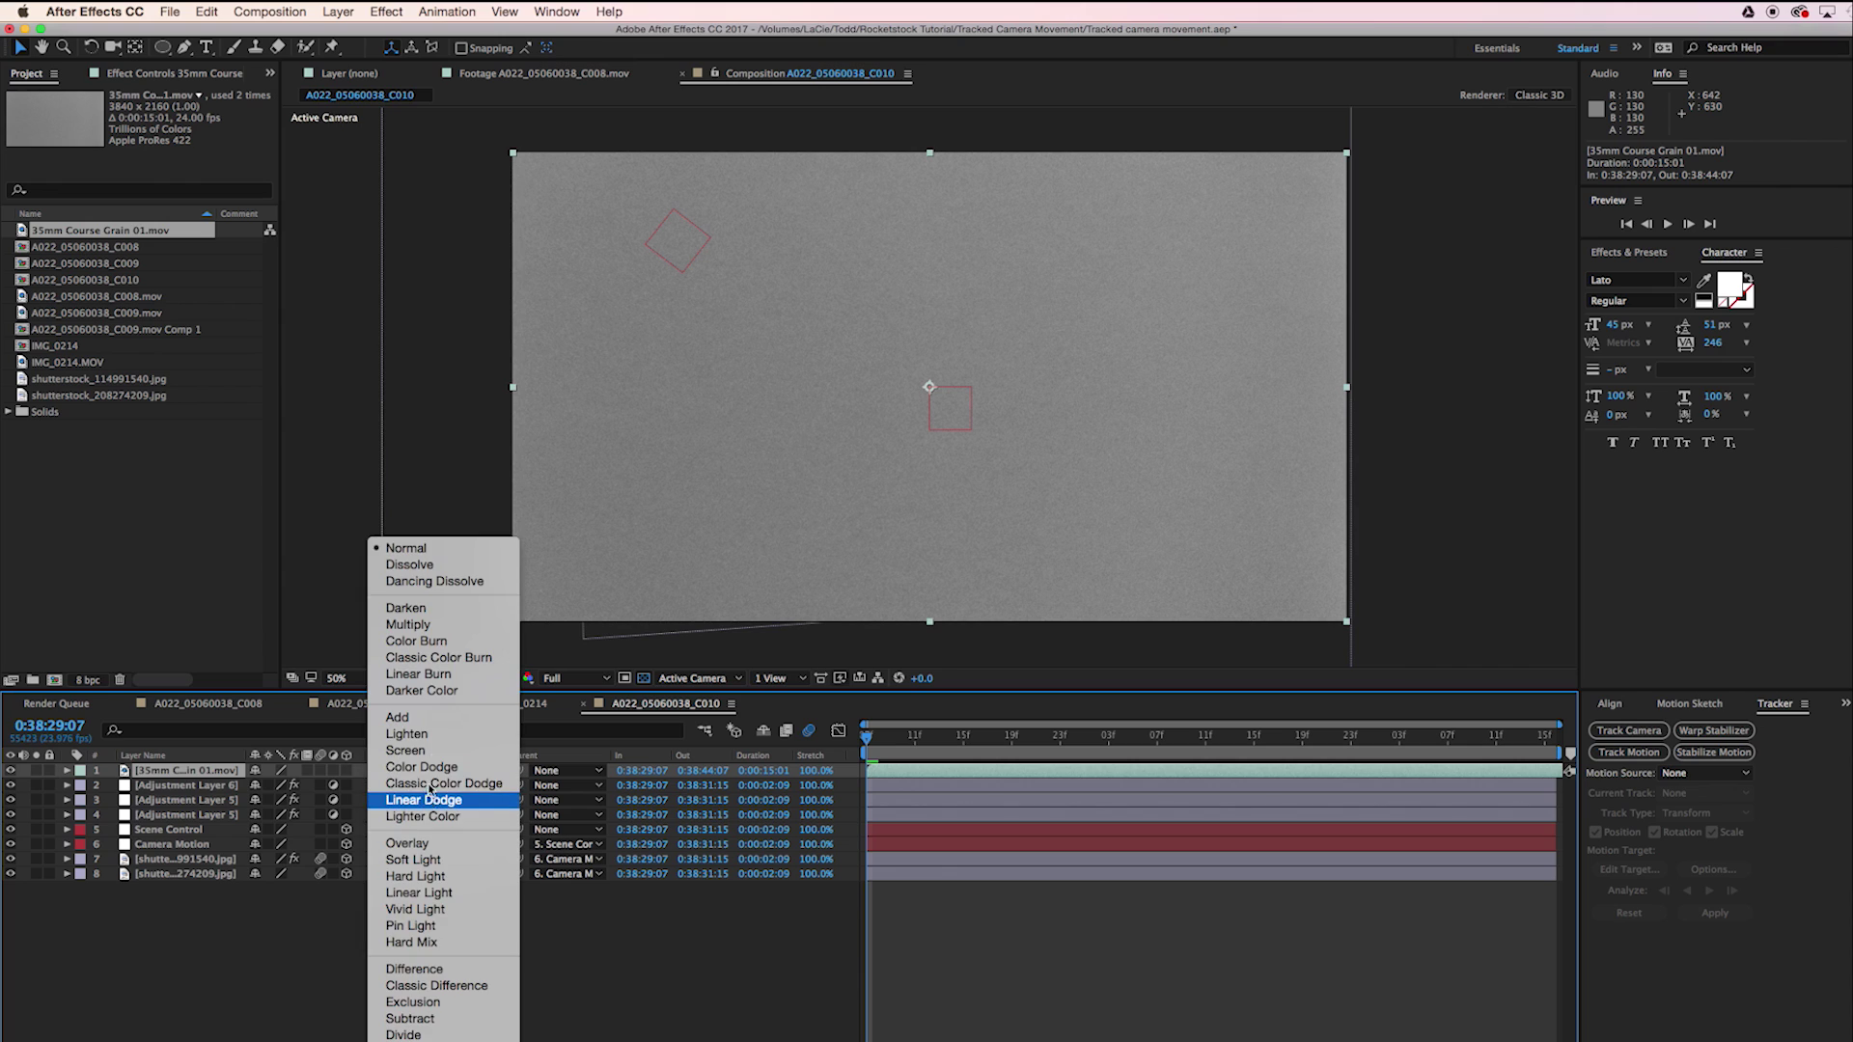
click(414, 847)
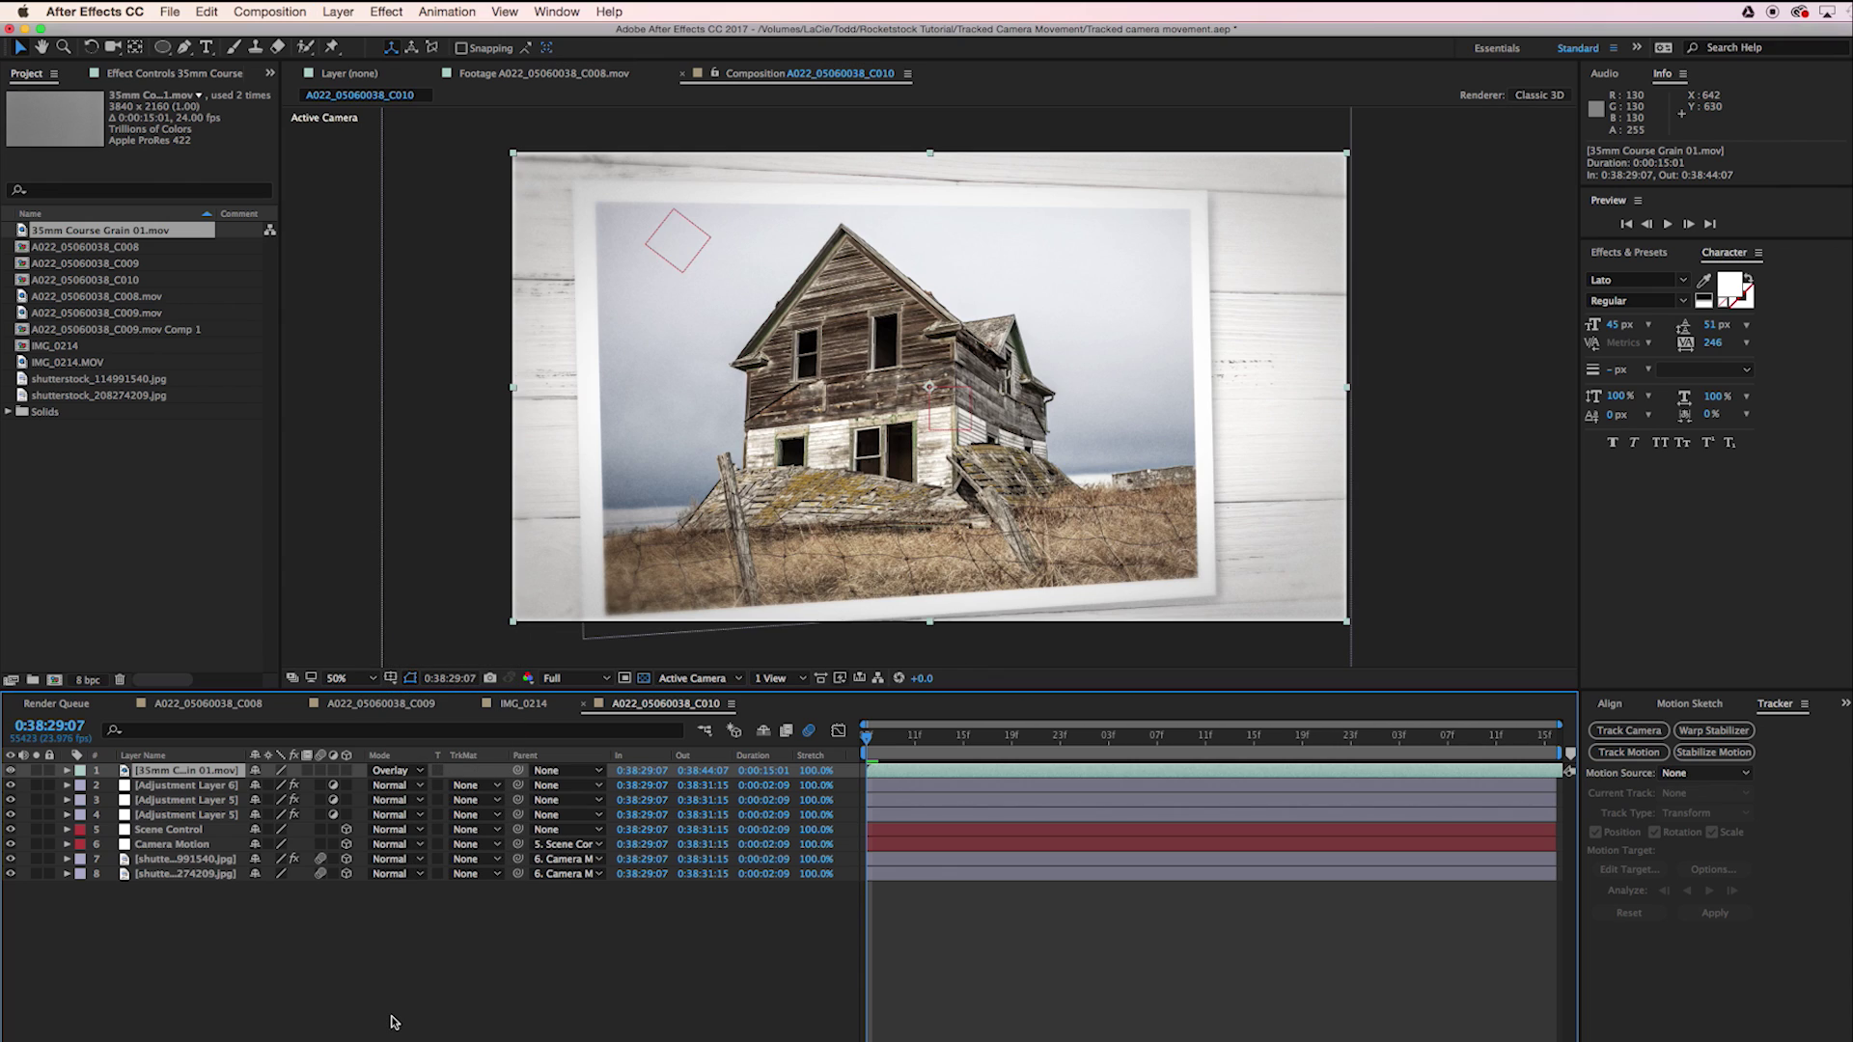
- Deselect the grain layer
click(393, 1023)
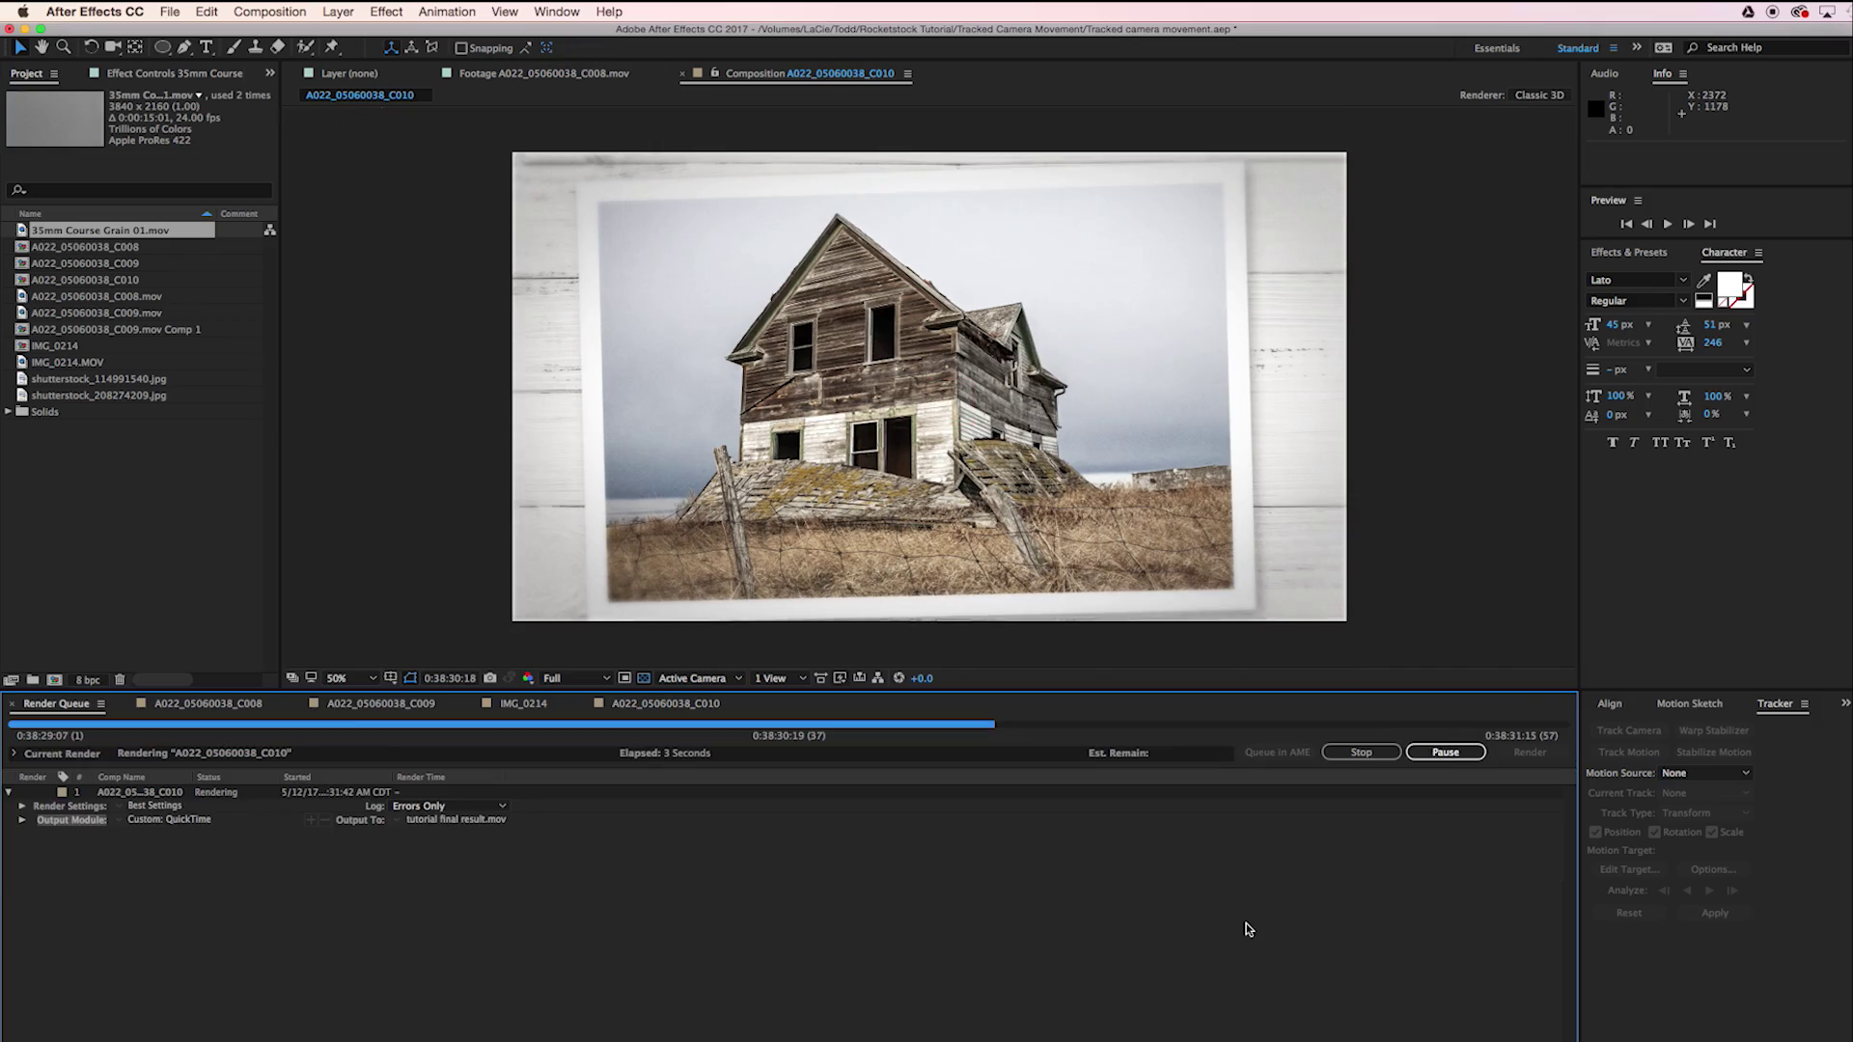